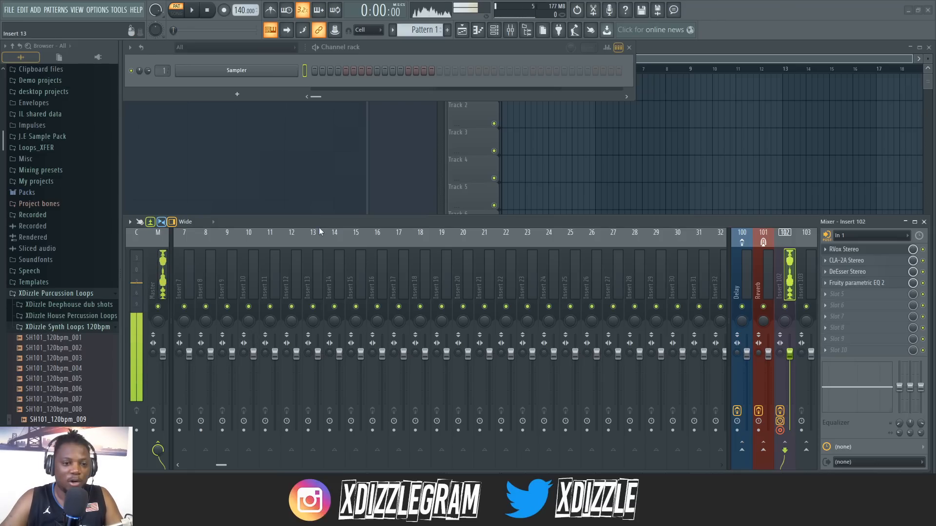
# Browse to the 120BPM folder of Shaker Loops inside XDizzle House Percussion Loops
pyautogui.moveTo(320, 223); pyautogui.dragTo(320, 226)
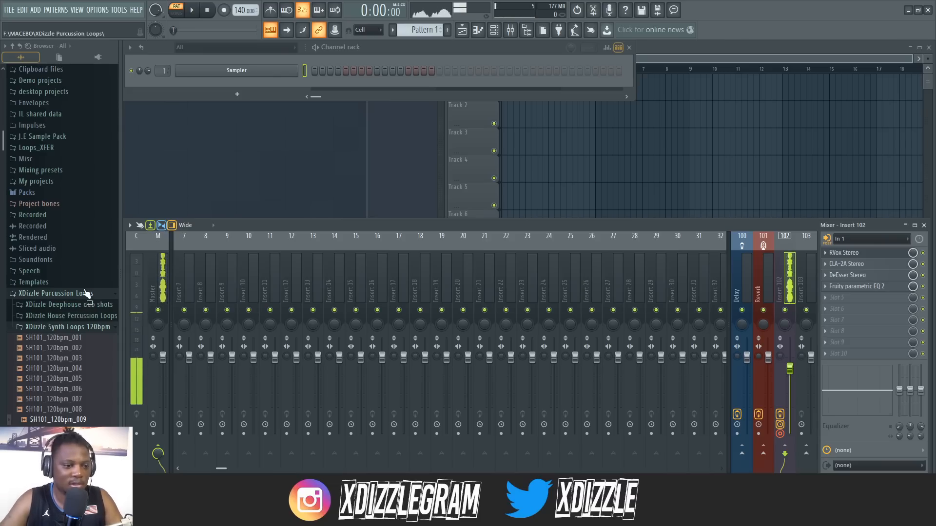
pyautogui.click(673, 50)
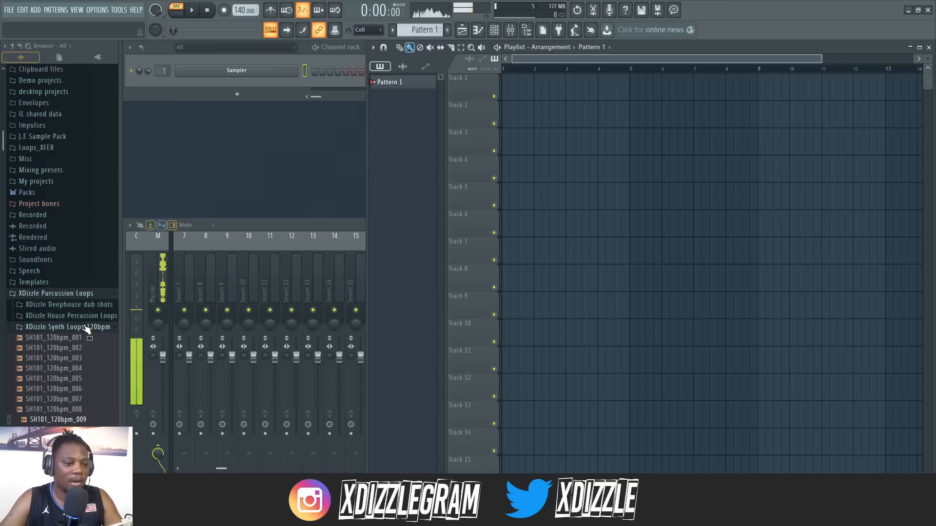
pyautogui.scroll(4, 83, 331)
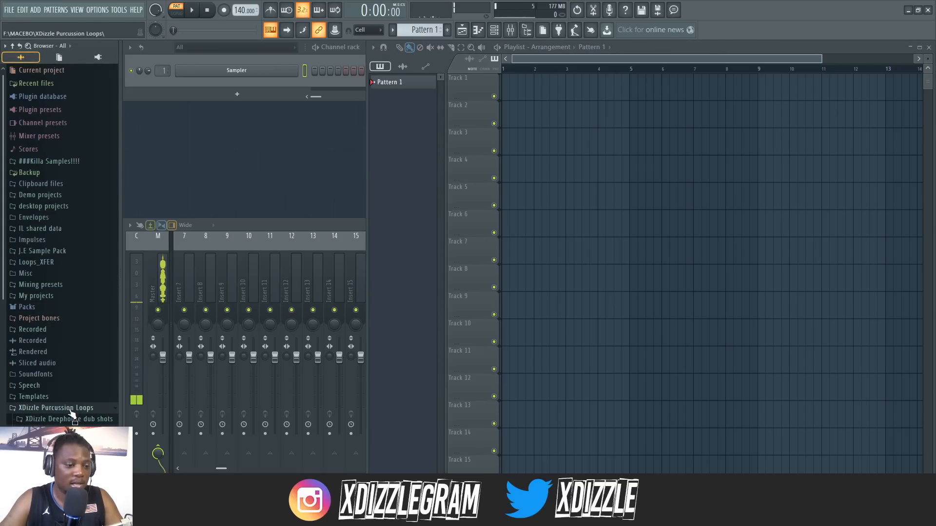
pyautogui.click(68, 431)
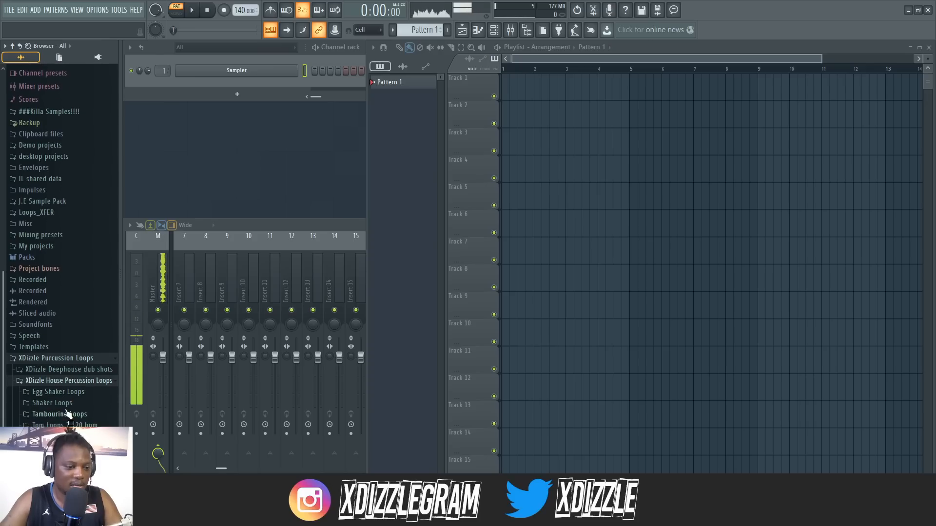
pyautogui.click(67, 404)
pyautogui.click(71, 404)
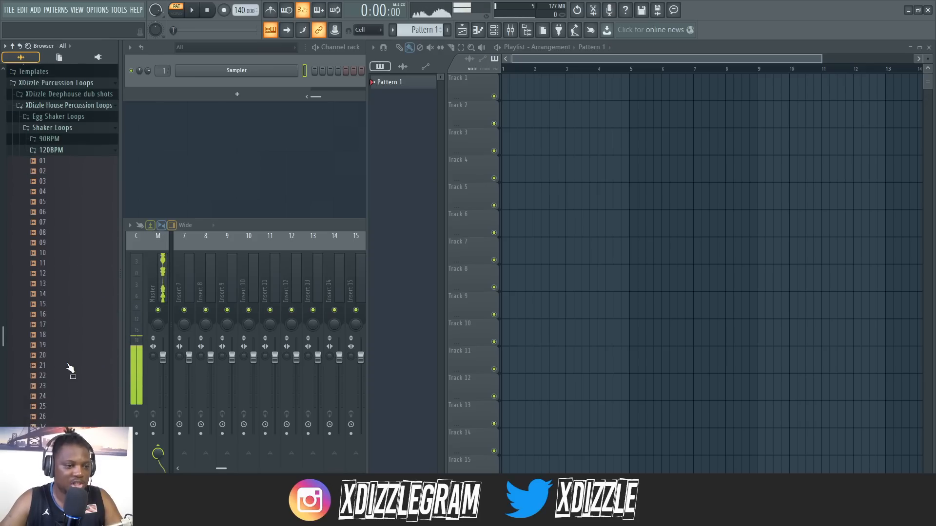
# Audition shaker loops 02 and 01, and place loop 01 at the start of Track 1
pyautogui.scroll(2, 69, 256)
pyautogui.click(58, 180)
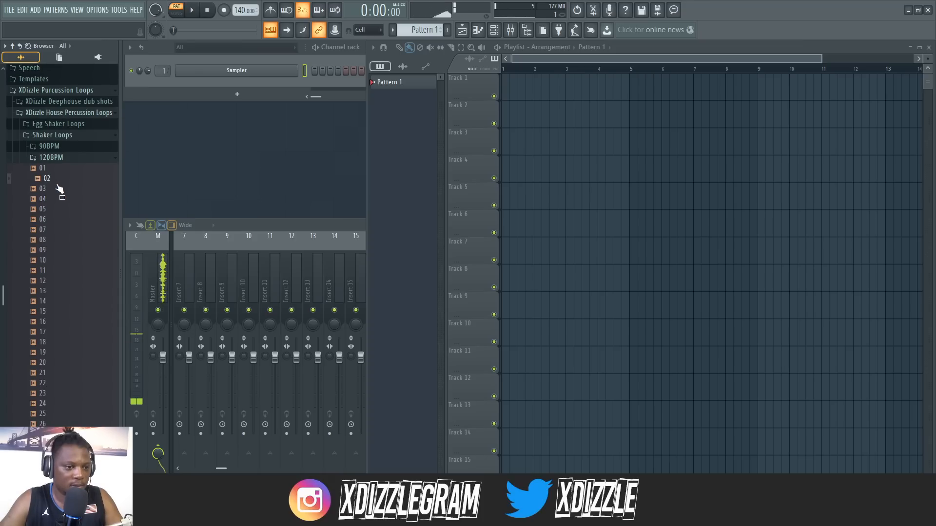
pyautogui.press('Up')
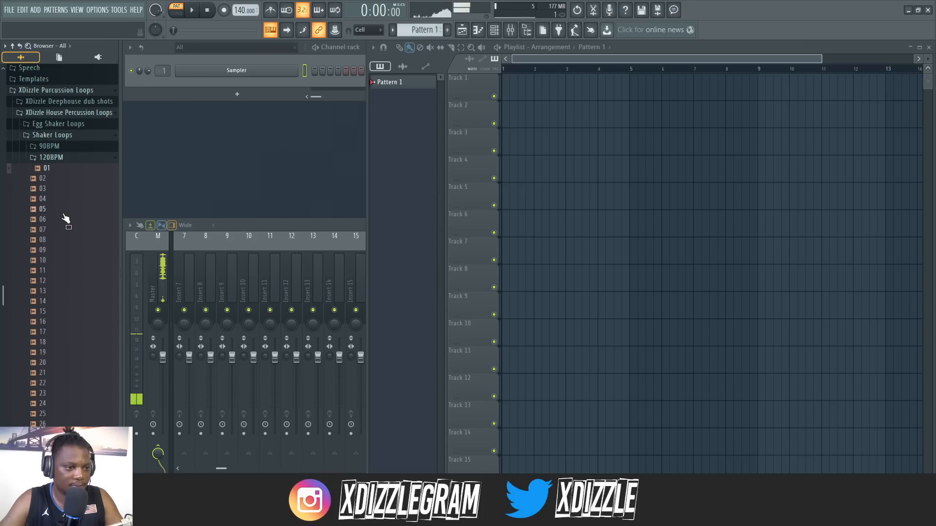
pyautogui.moveTo(51, 166); pyautogui.dragTo(503, 85)
# Set the project tempo to 110 BPM
pyautogui.rightClick(246, 11)
pyautogui.rightClick(243, 10)
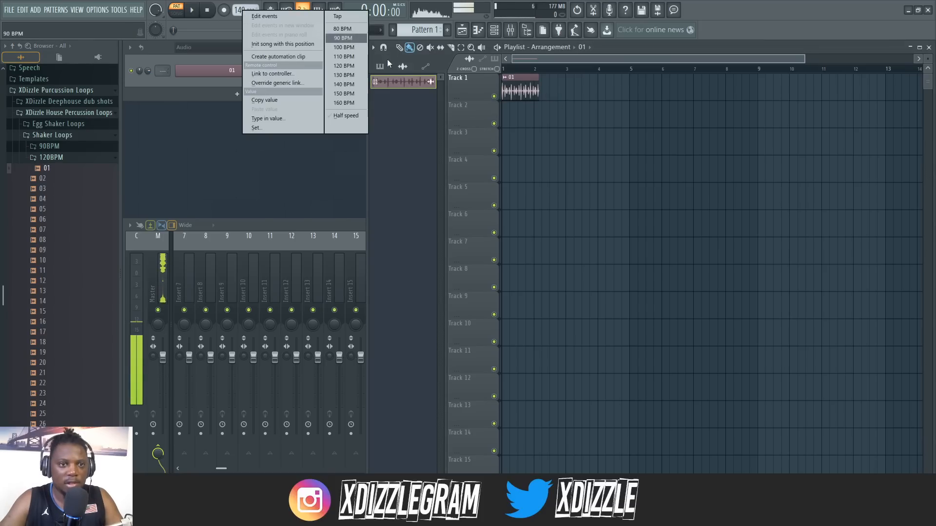
pyautogui.click(347, 57)
# Time-stretch the loop 01 clip on Track 1 to match the project tempo so that it fills one bar
pyautogui.scroll(4, 529, 75)
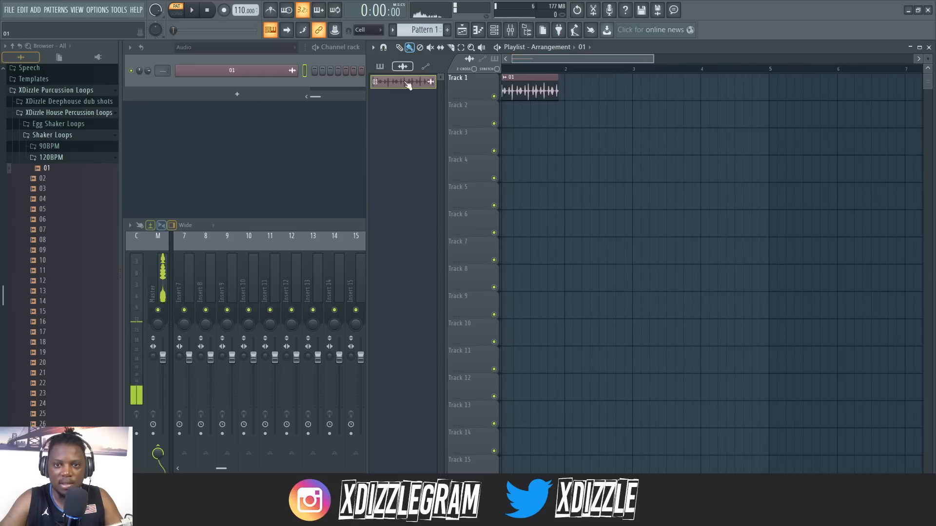
pyautogui.scroll(2, 536, 73)
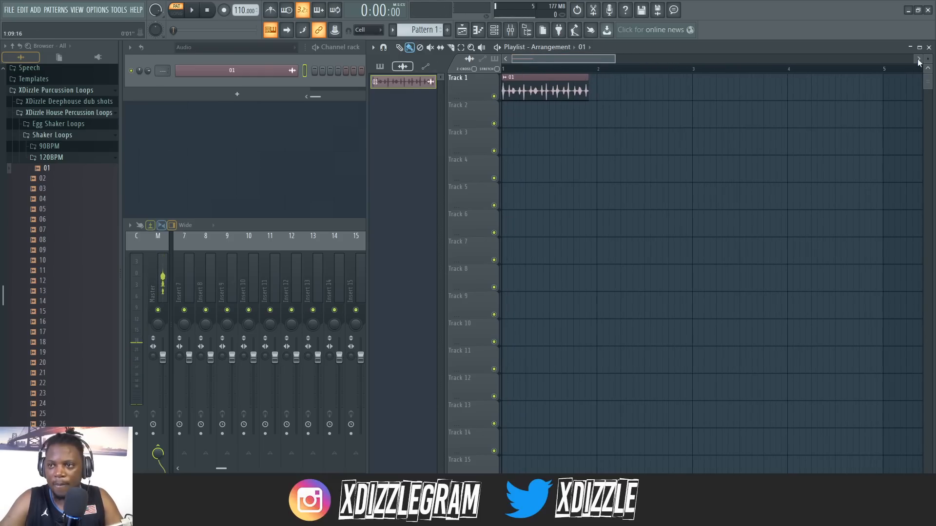
pyautogui.doubleClick(553, 84)
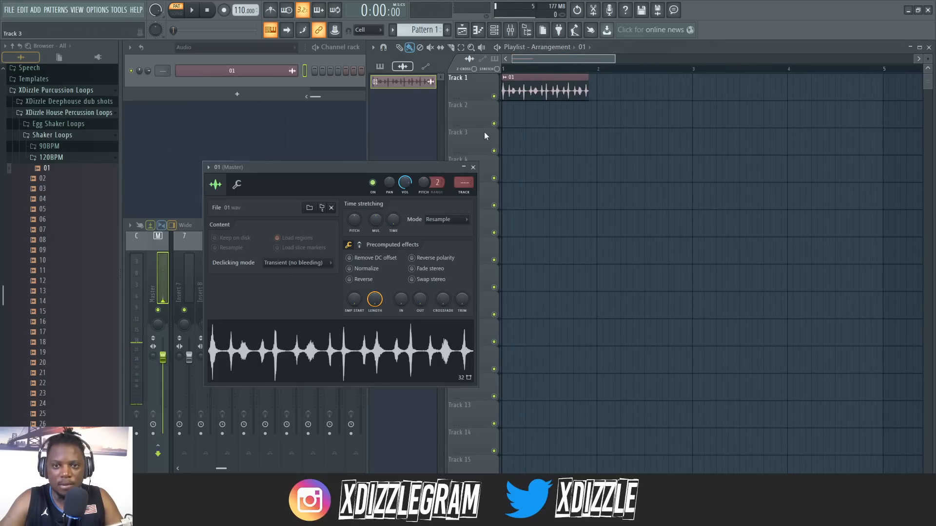
pyautogui.click(397, 223)
pyautogui.moveTo(342, 168); pyautogui.dragTo(393, 202)
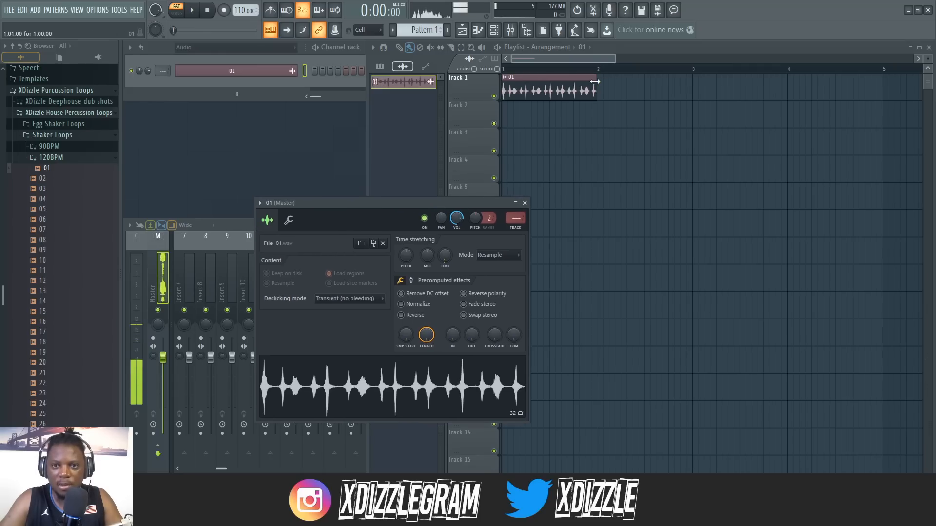
# Repeat loop 01 on Track 1 to fill three bars and play the arrangement in song mode
pyautogui.moveTo(603, 93); pyautogui.dragTo(756, 88)
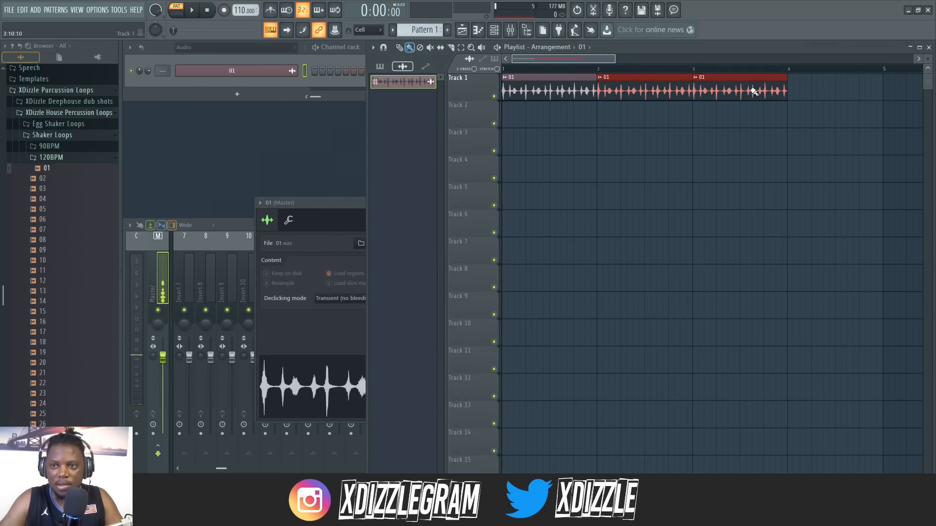
pyautogui.click(178, 13)
pyautogui.press('space')
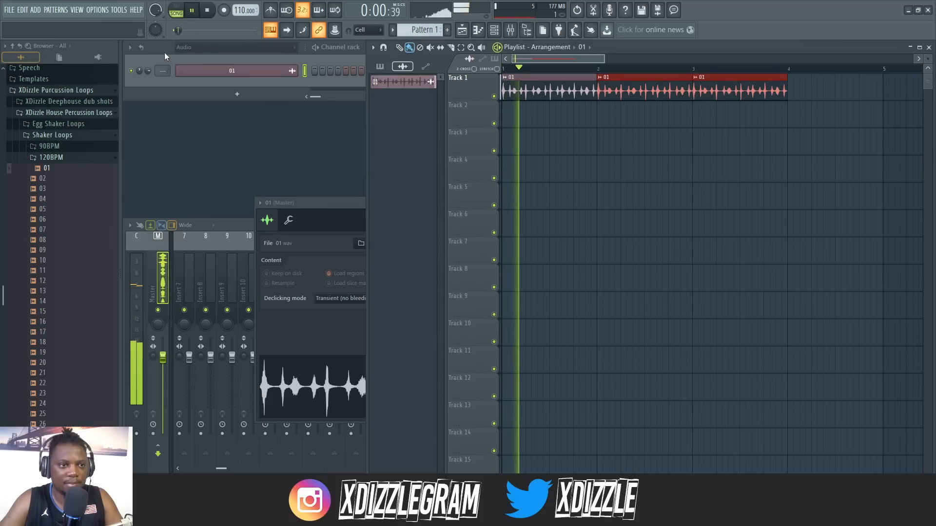
# Lower the channel volume of loop 01 while the arrangement plays, and stop playback
pyautogui.moveTo(148, 72); pyautogui.dragTo(148, 85)
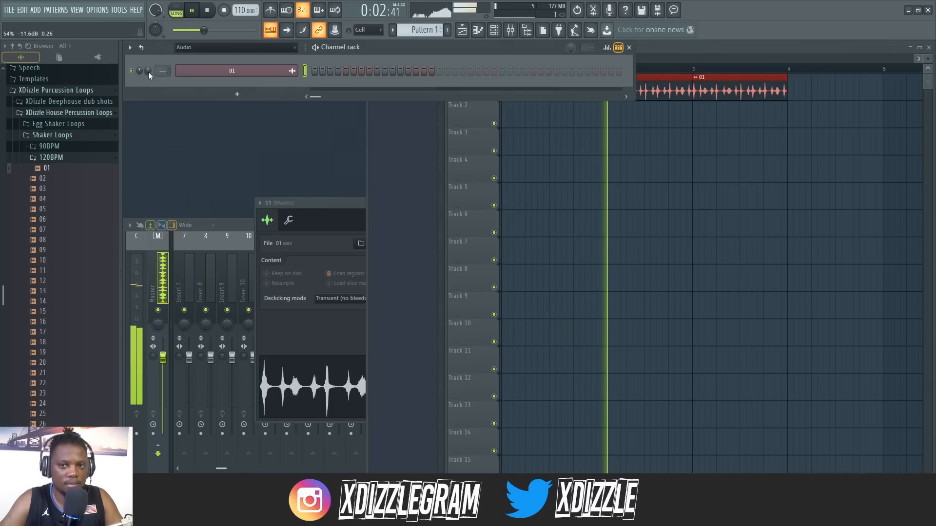
pyautogui.click(709, 48)
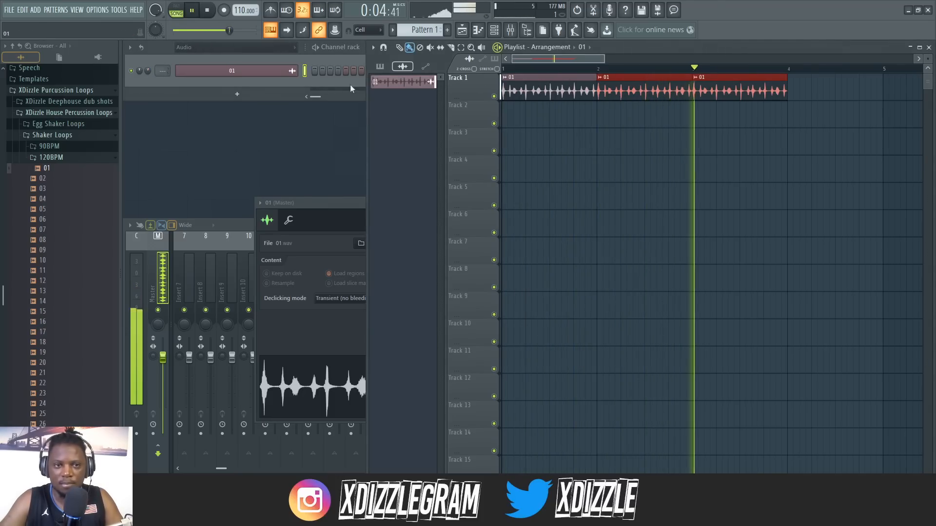
pyautogui.moveTo(148, 71); pyautogui.dragTo(148, 83)
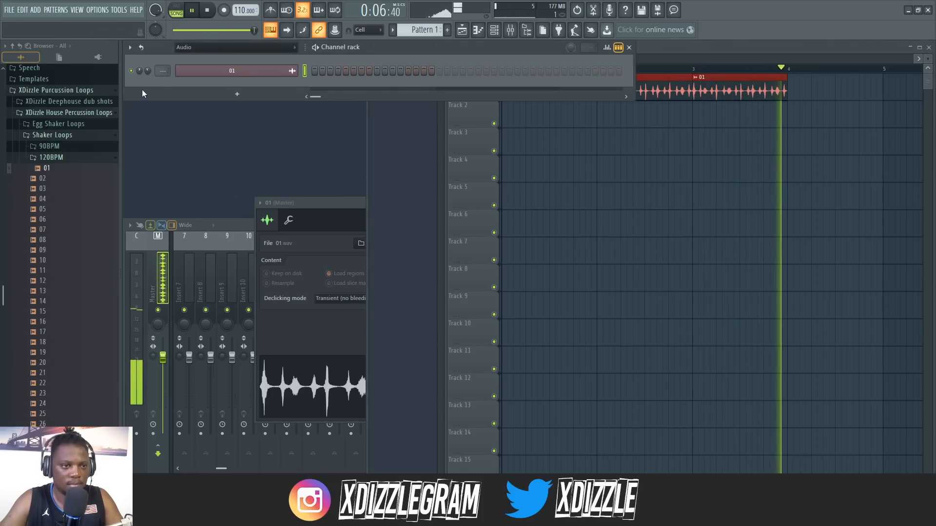
pyautogui.press('space')
# Audition shaker loops 07, 09 and 15, and place loop 15 at the start of Track 2, stretched to one bar
pyautogui.moveTo(44, 230); pyautogui.dragTo(47, 231)
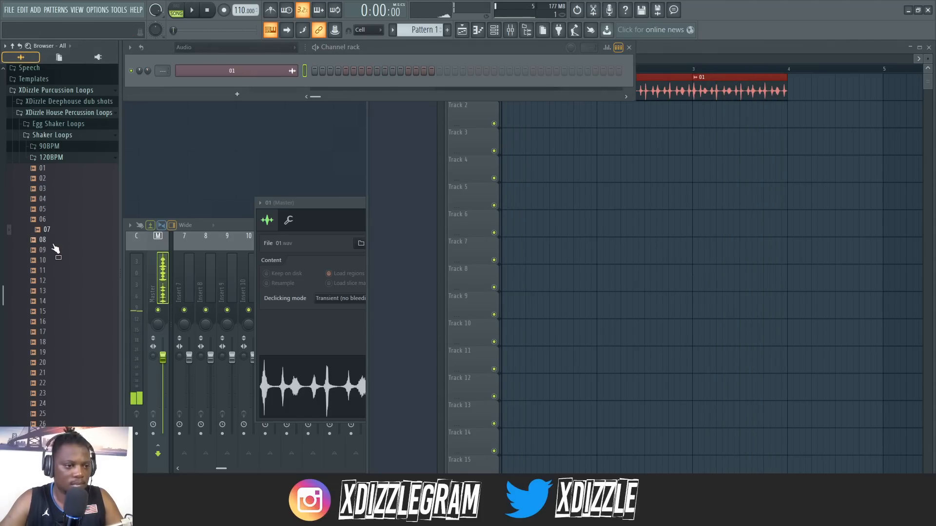
pyautogui.click(54, 250)
pyautogui.scroll(-2, 67, 282)
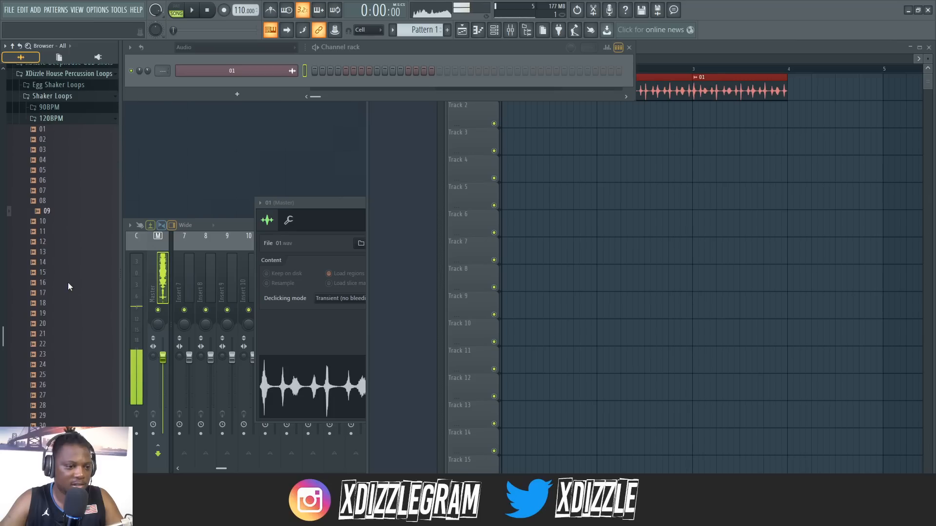
pyautogui.click(67, 276)
pyautogui.moveTo(56, 263); pyautogui.dragTo(505, 119)
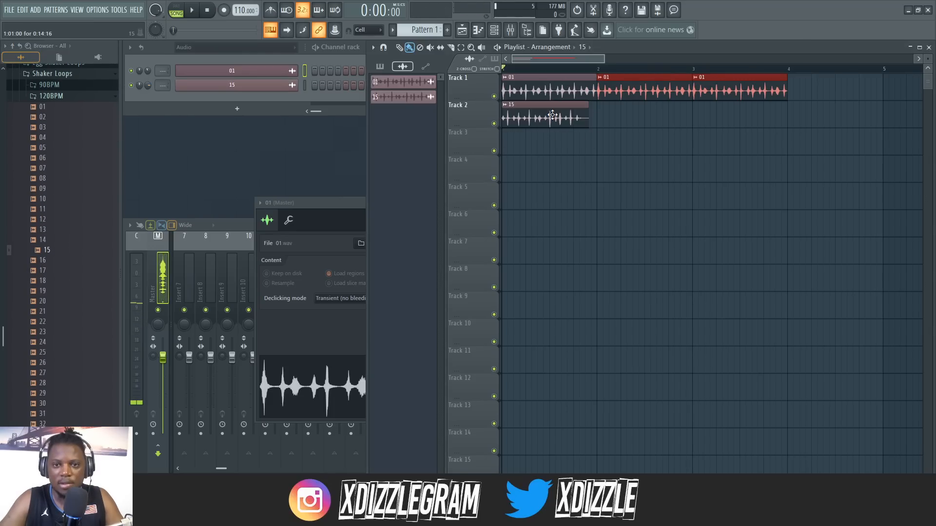
pyautogui.click(403, 232)
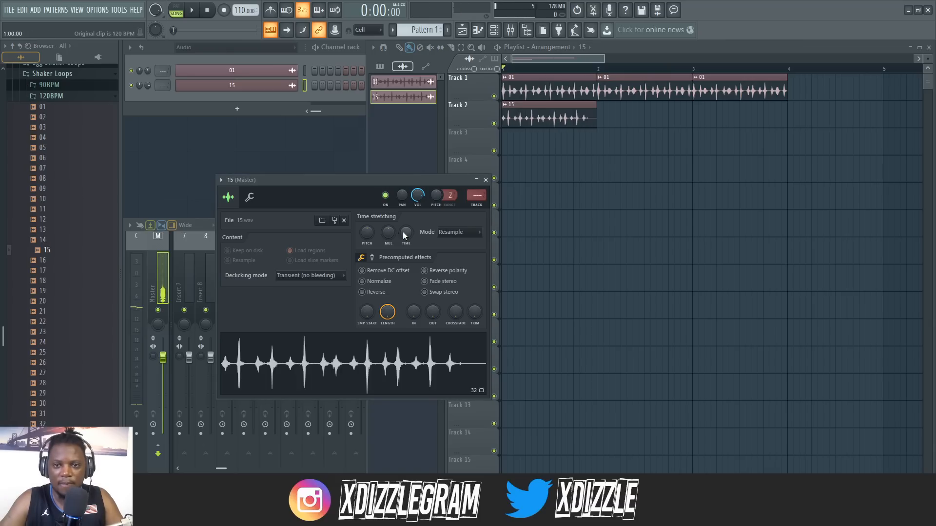
# Slice the loop 15 clip after its first beat and repeat that slice across three bars of Track 2
pyautogui.click(528, 59)
pyautogui.scroll(3, 525, 64)
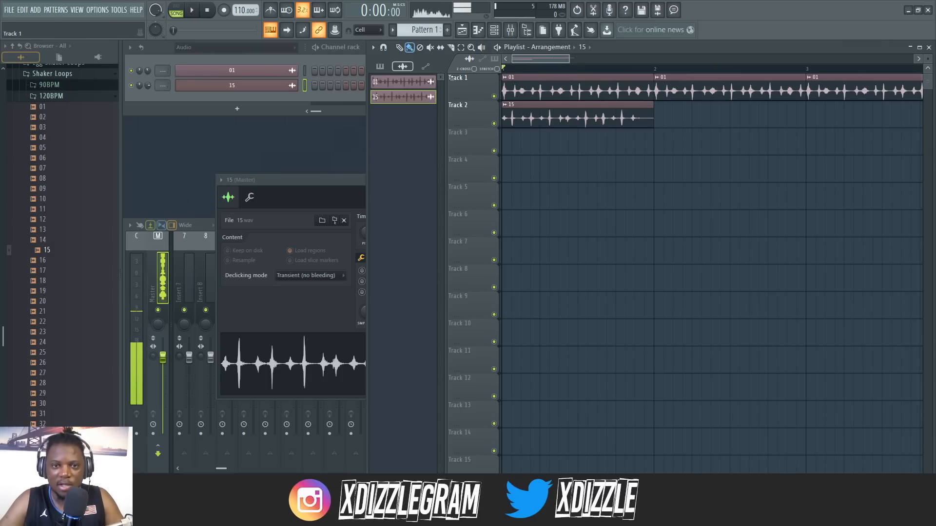
pyautogui.click(451, 48)
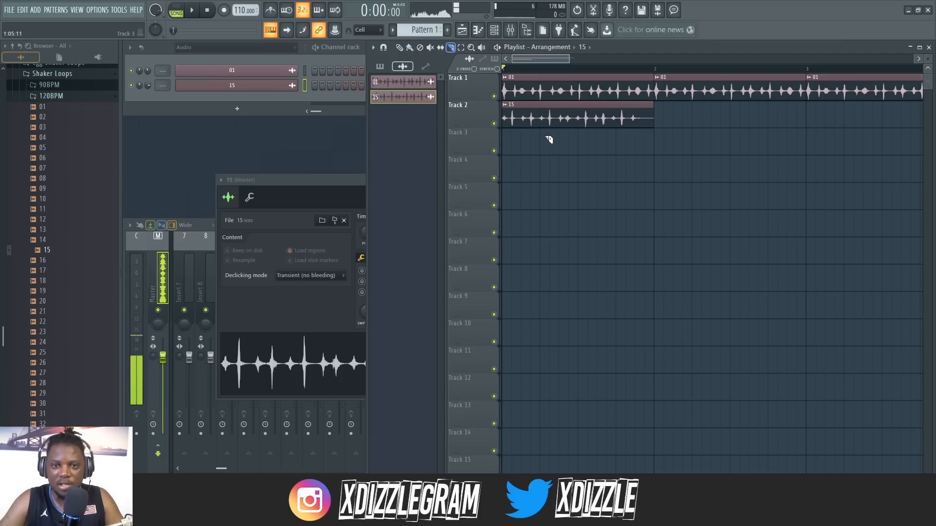
pyautogui.moveTo(547, 111); pyautogui.dragTo(819, 121)
pyautogui.rightClick(636, 111)
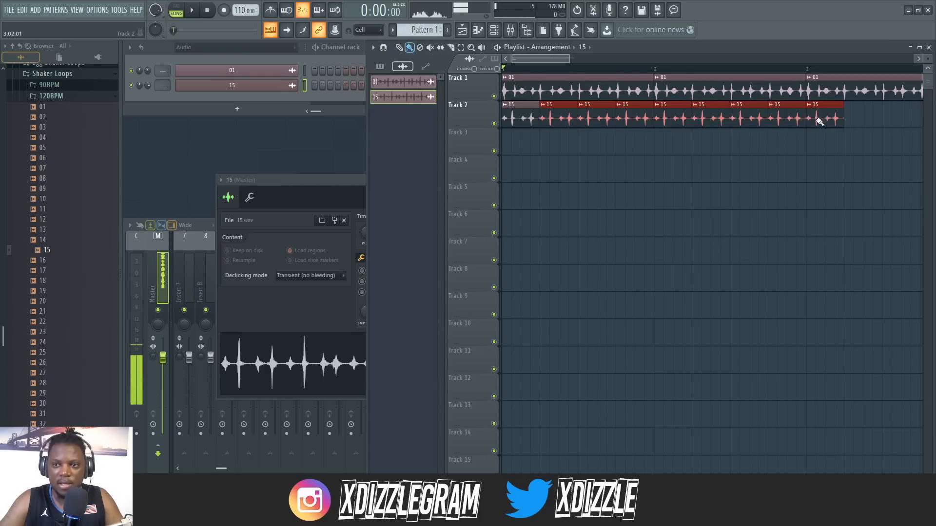
pyautogui.scroll(-4, 818, 120)
pyautogui.moveTo(636, 118); pyautogui.dragTo(663, 115)
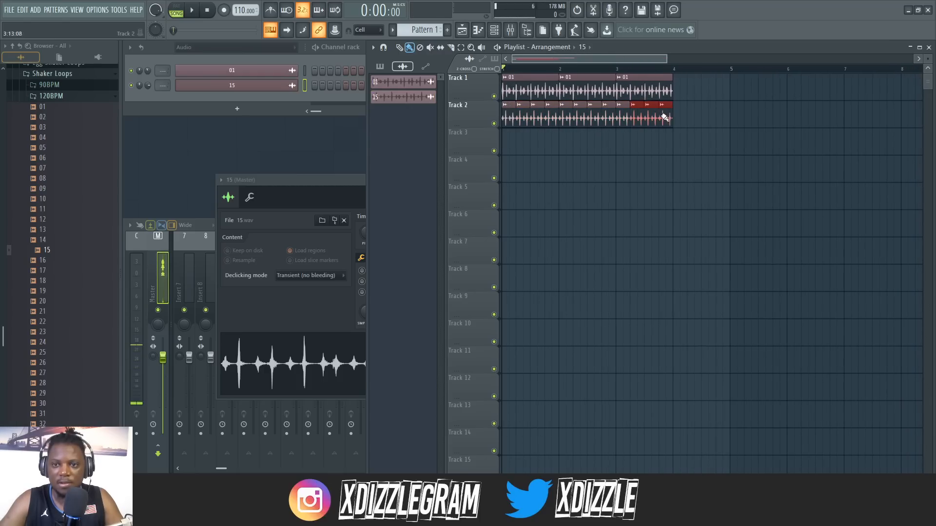
# Mute Track 1 and play the repeated loop 15 slices on Track 2 alone
pyautogui.press('space')
pyautogui.click(494, 96)
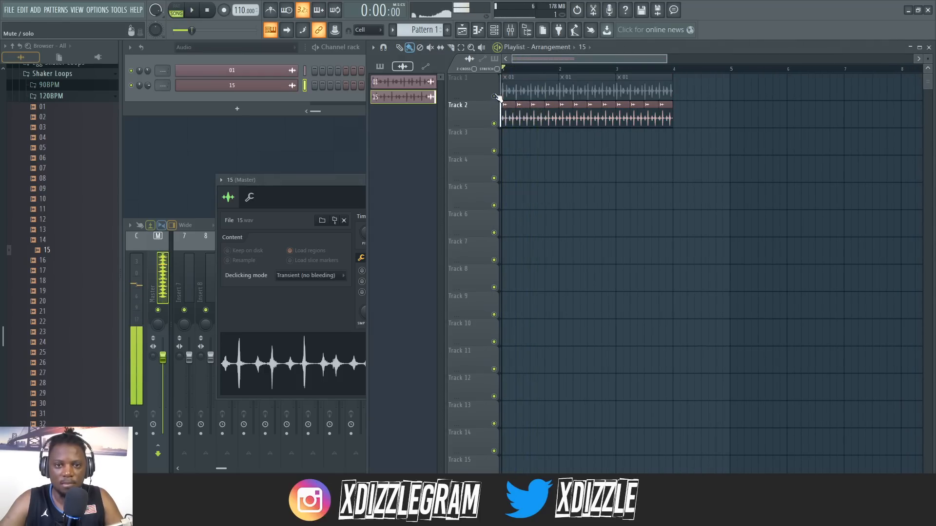
pyautogui.press('space')
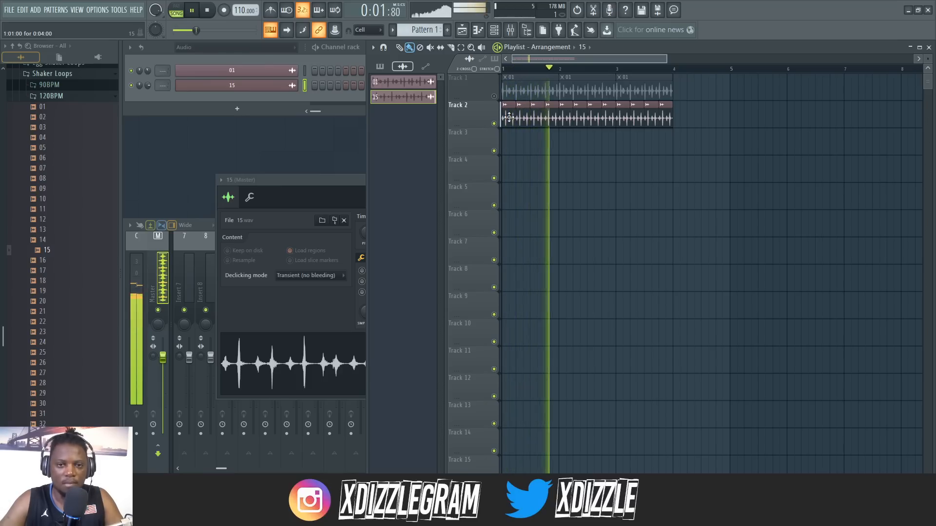
# Turn on the metronome and replay Track 2 to check the loop 15 slices against the beat
pyautogui.click(271, 10)
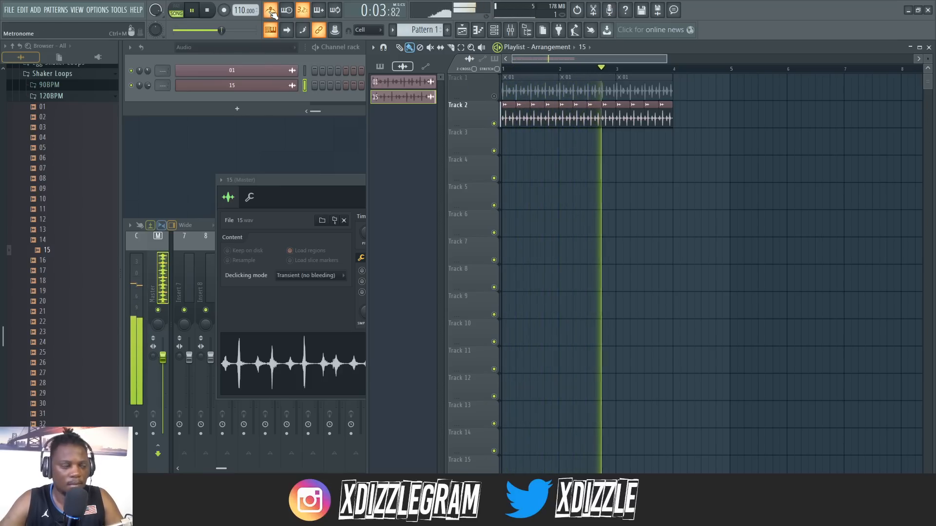
pyautogui.press('space')
pyautogui.press('space')
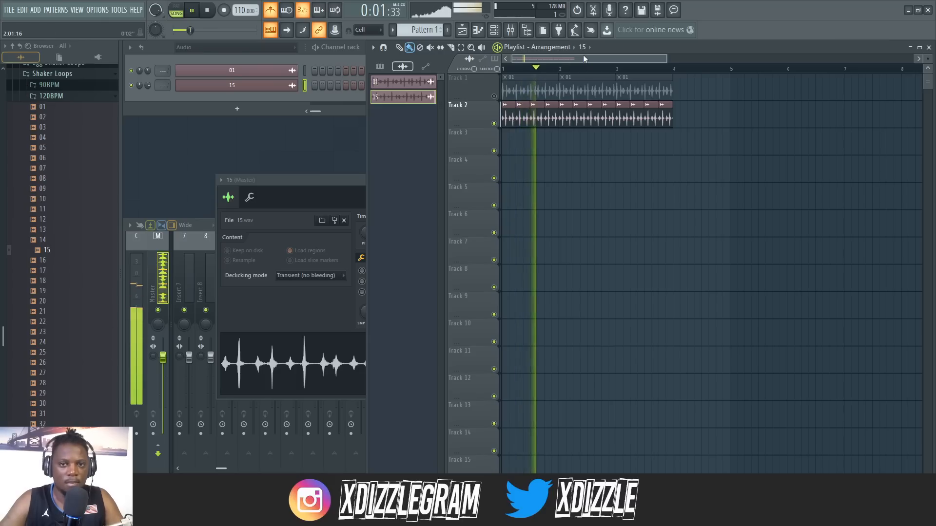
pyautogui.press('space')
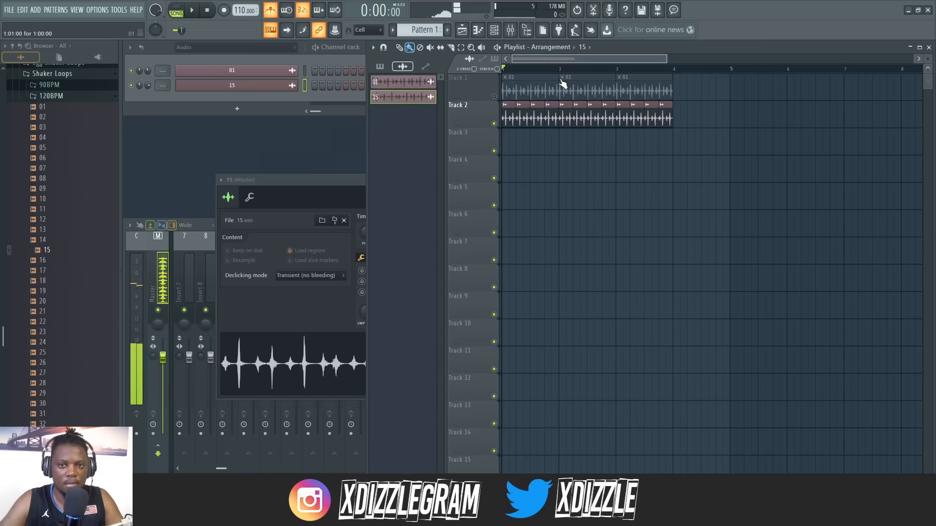
pyautogui.press('space')
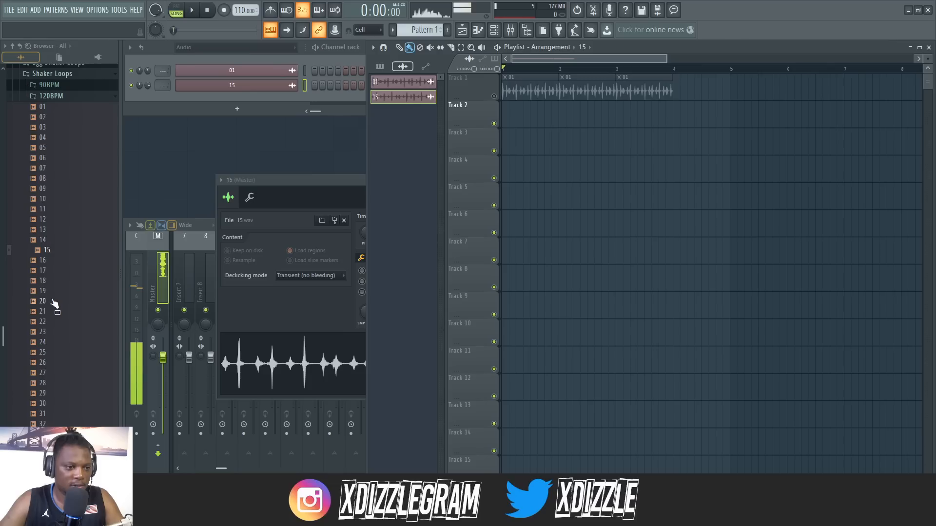
# Audition shaker loops 23 and 24, and place loop 24 at the start of Track 2
pyautogui.click(48, 334)
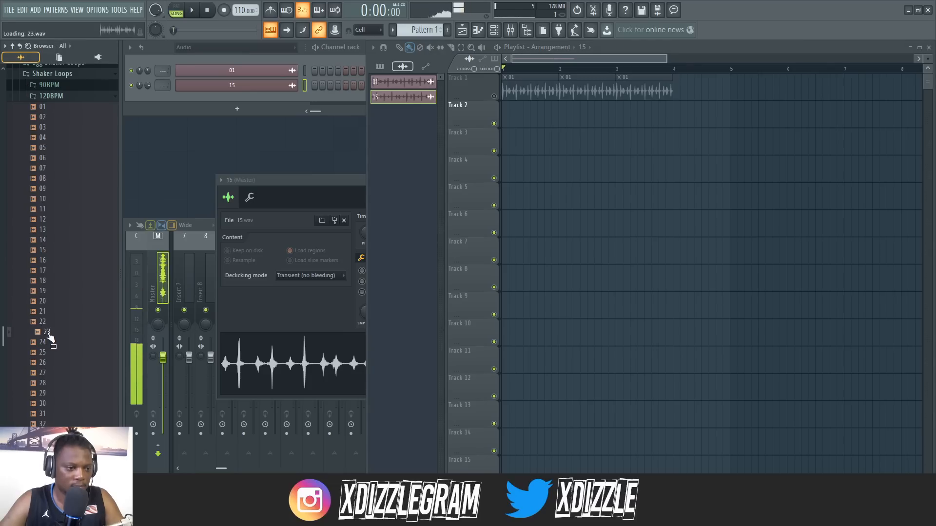
pyautogui.click(49, 342)
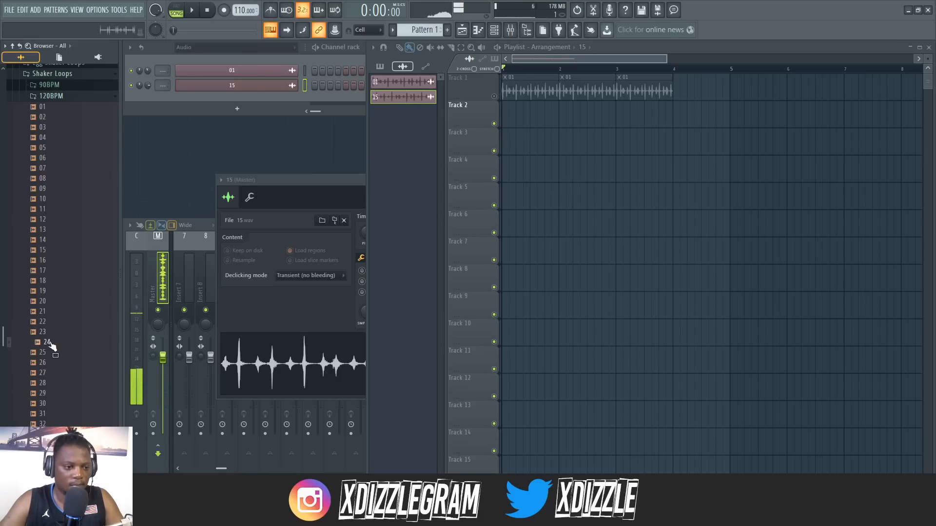
pyautogui.moveTo(50, 345); pyautogui.dragTo(508, 119)
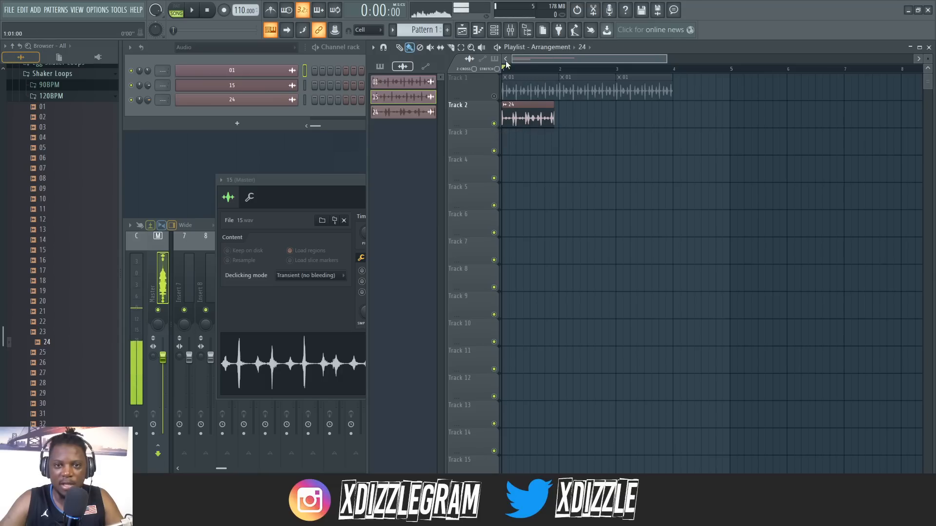
# Time-stretch the loop 24 clip on Track 2 to fill exactly one bar and play it back
pyautogui.scroll(4, 509, 72)
pyautogui.doubleClick(538, 115)
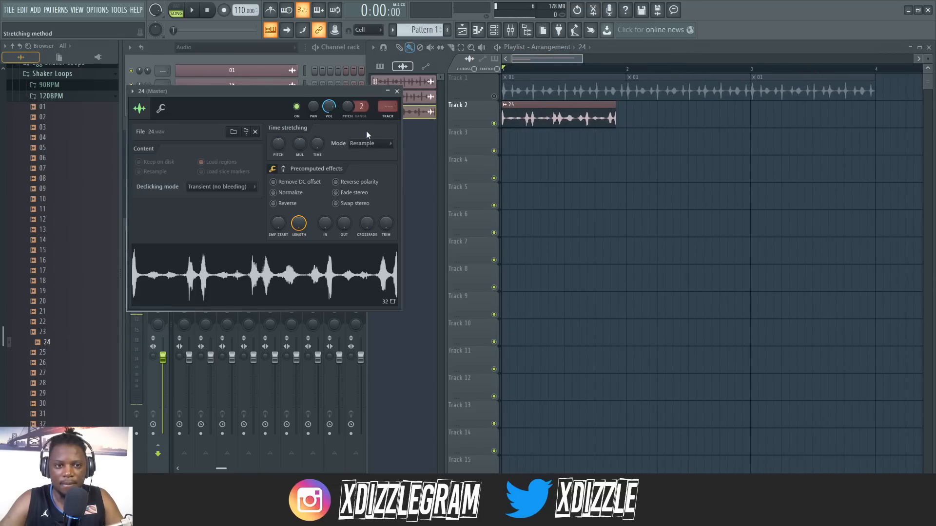
pyautogui.moveTo(317, 147); pyautogui.dragTo(317, 145)
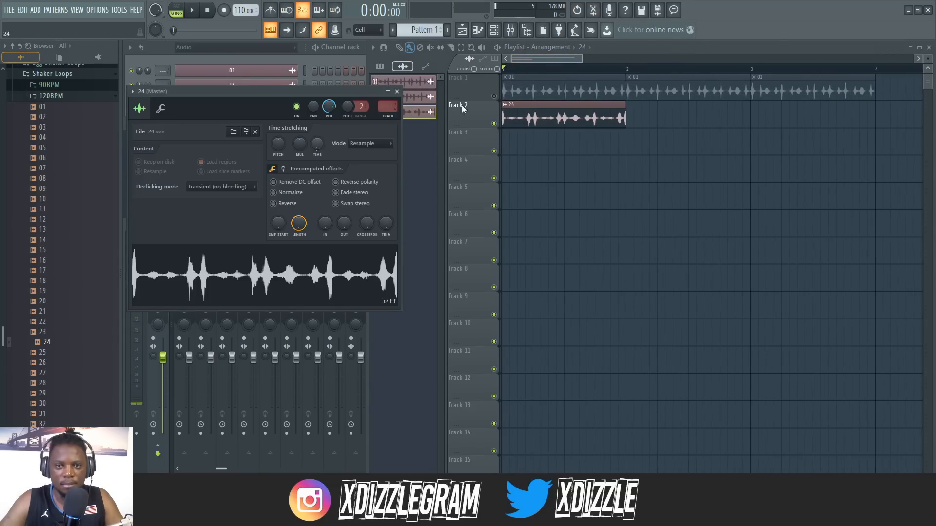
pyautogui.press('space')
pyautogui.press('space')
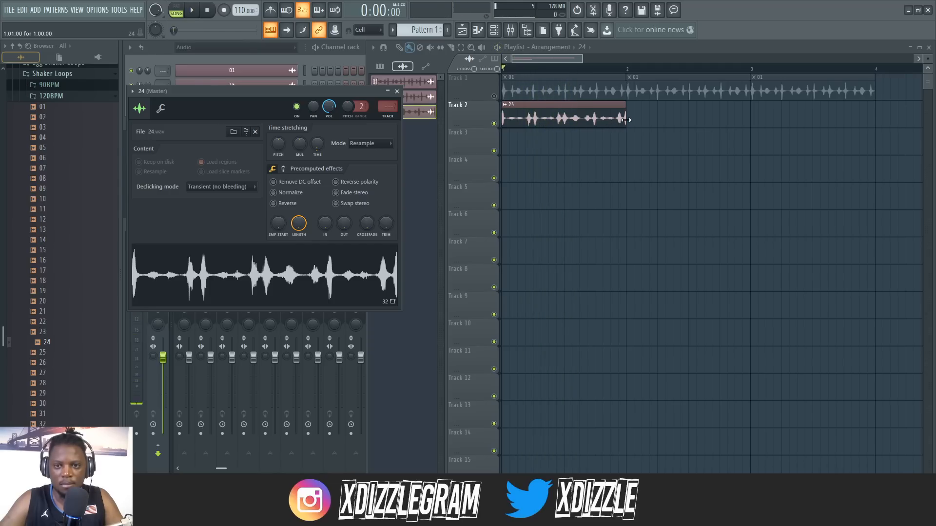
# Repeat the first half-bar of loop 24 across three bars of Track 2, and unmute Track 1 during playback
pyautogui.moveTo(626, 119)
pyautogui.mouseDown()
pyautogui.moveTo(563, 120)
pyautogui.moveTo(867, 120)
pyautogui.mouseUp()
pyautogui.press('space')
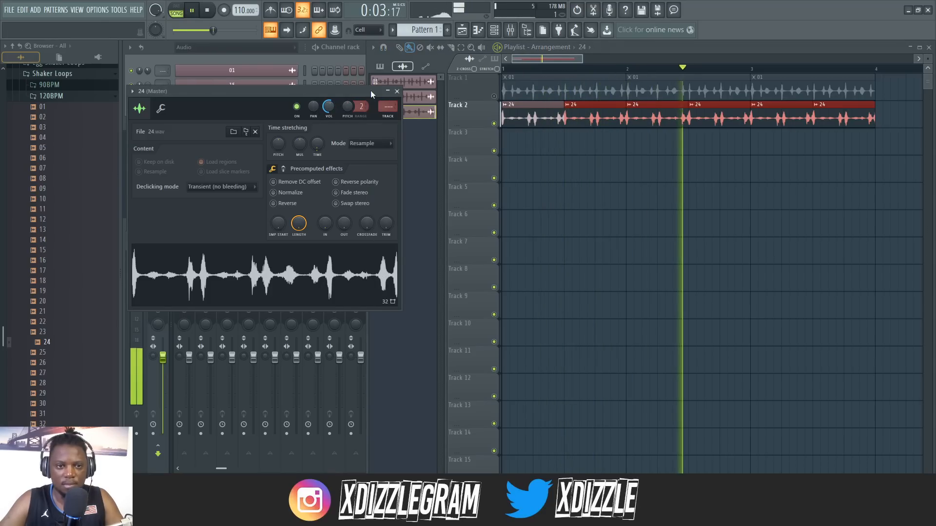
pyautogui.click(494, 96)
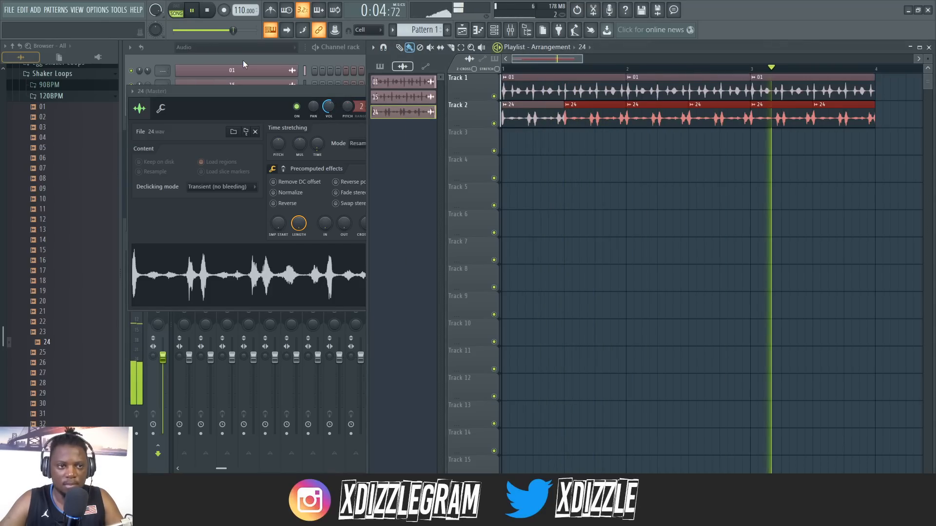
# Listen to Tracks 1 and 2 together, close loop 24's channel settings and stop playback
pyautogui.click(243, 60)
pyautogui.click(672, 49)
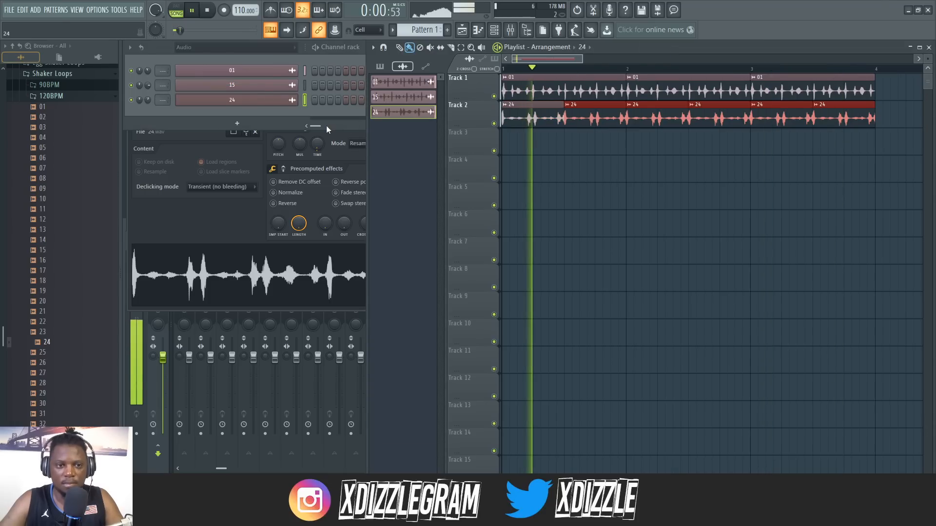
pyautogui.click(261, 160)
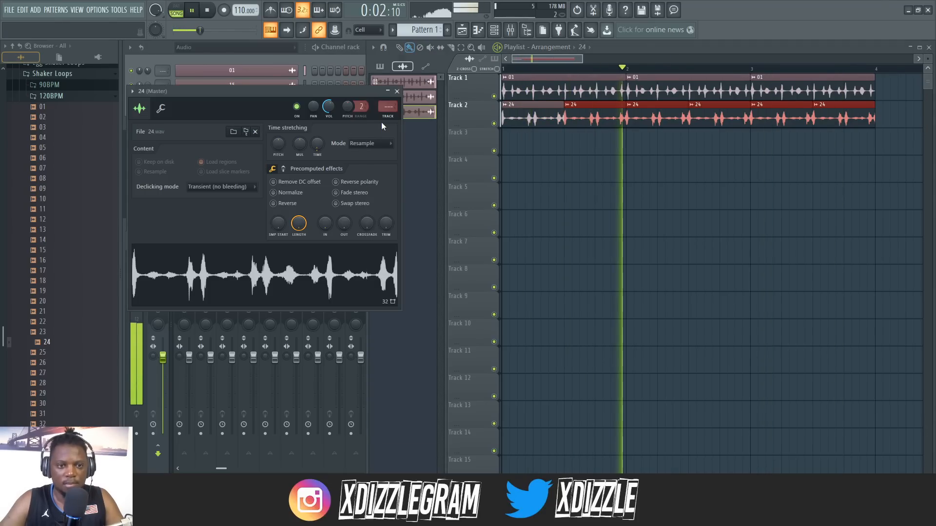
pyautogui.click(396, 91)
pyautogui.press('space')
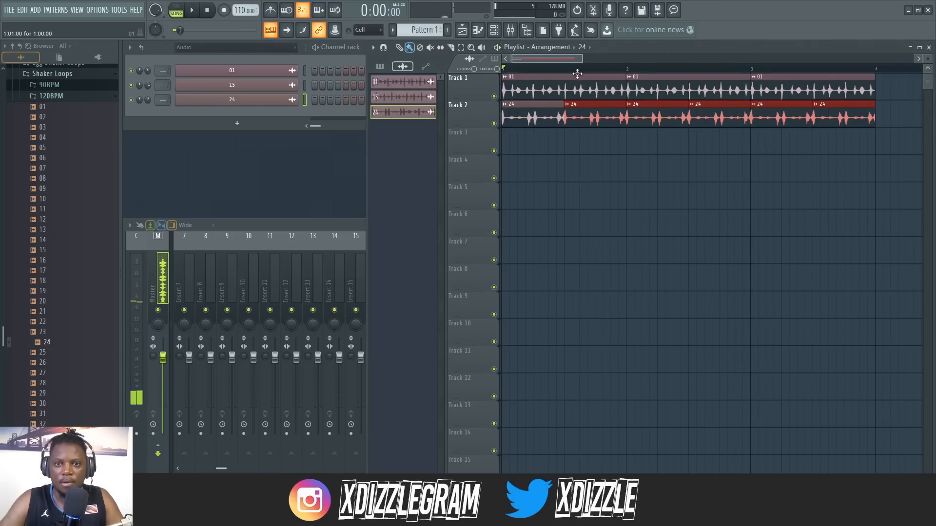
# Create a new empty pattern, Pattern 2, and add a GMS synthesizer channel for it
pyautogui.scroll(-4, 577, 74)
pyautogui.scroll(-3, 578, 97)
pyautogui.scroll(5, 578, 121)
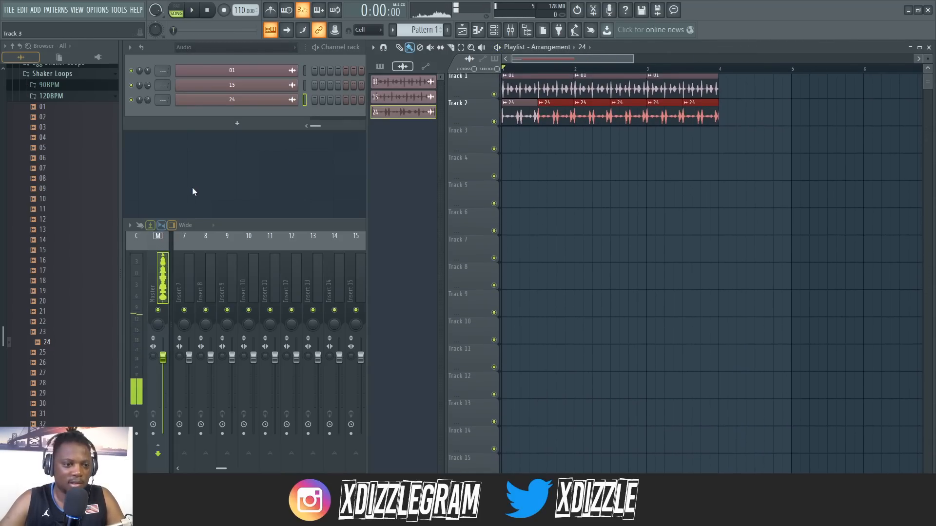
pyautogui.click(164, 284)
pyautogui.press('KP_Add')
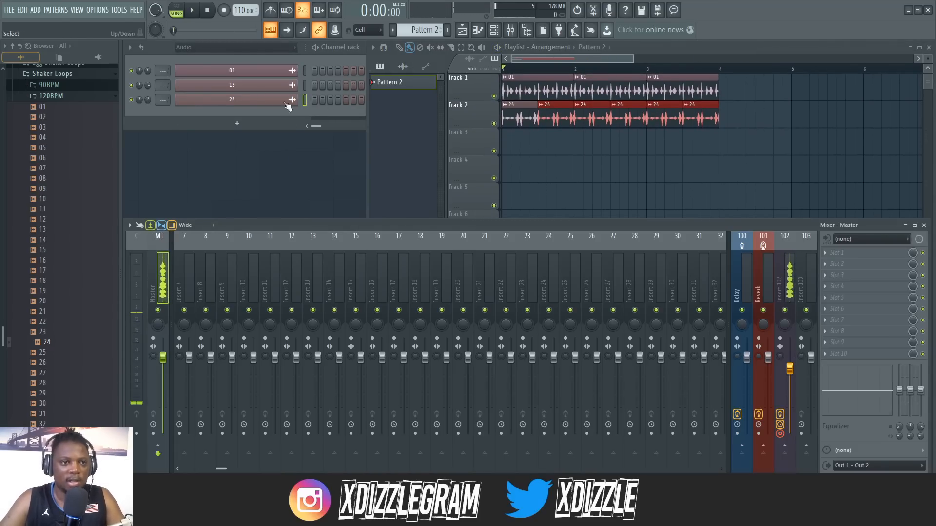
pyautogui.click(162, 49)
pyautogui.click(237, 124)
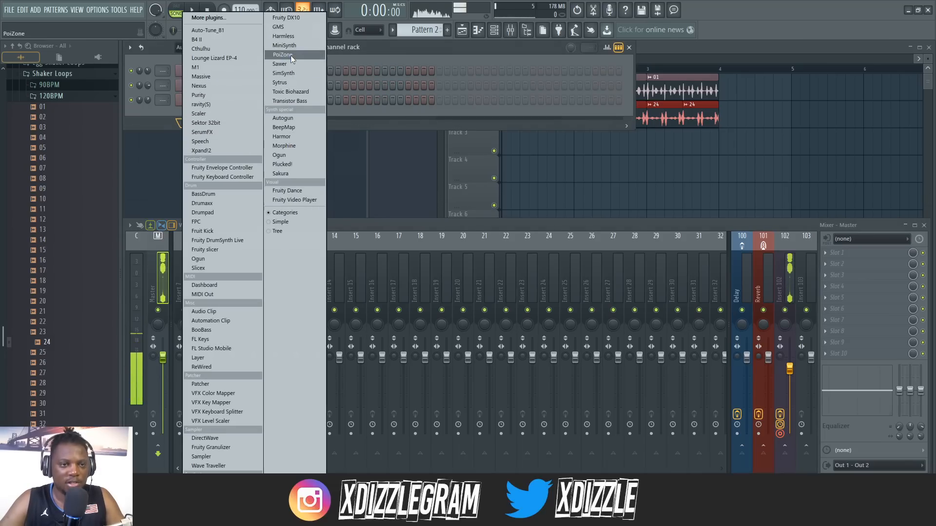
pyautogui.click(291, 28)
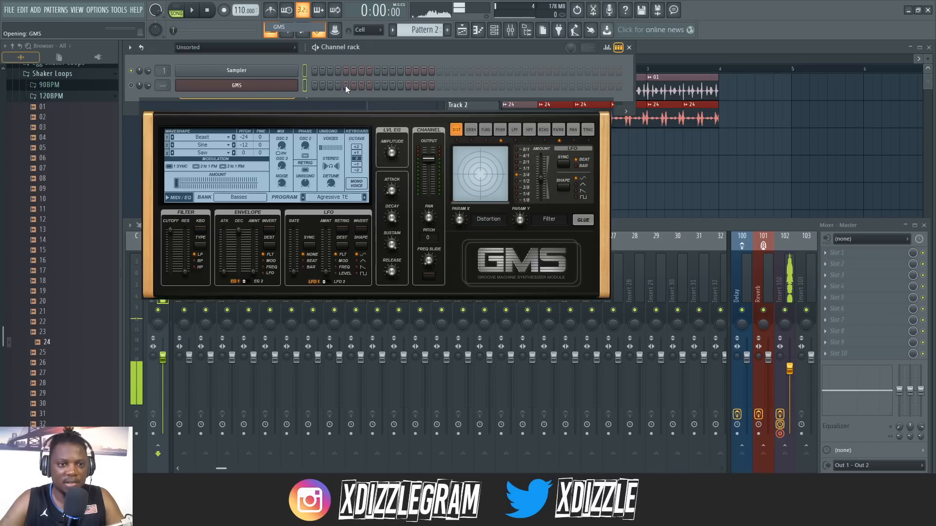
pyautogui.moveTo(312, 104); pyautogui.dragTo(299, 139)
# Browse the GMS Leads & Synths bank, load the Crunchy TE preset and play a test note
pyautogui.click(262, 238)
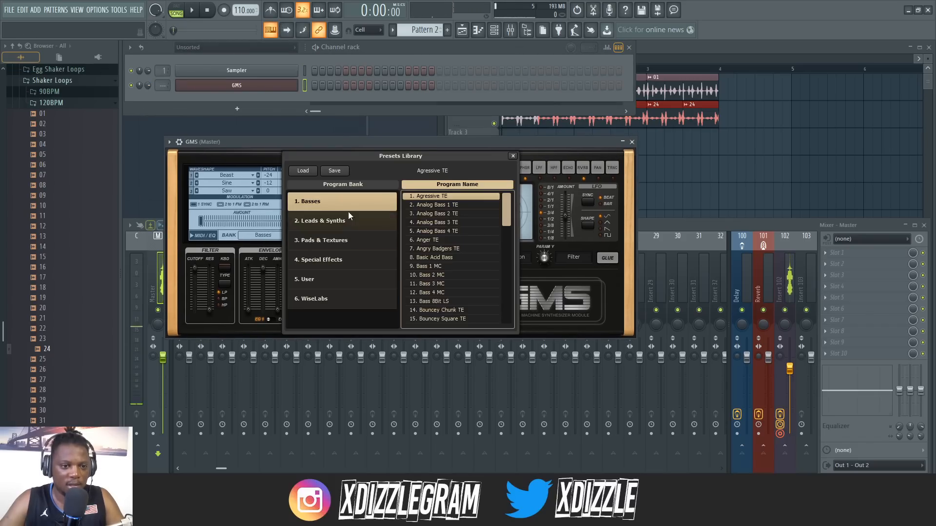
pyautogui.click(356, 223)
pyautogui.click(432, 266)
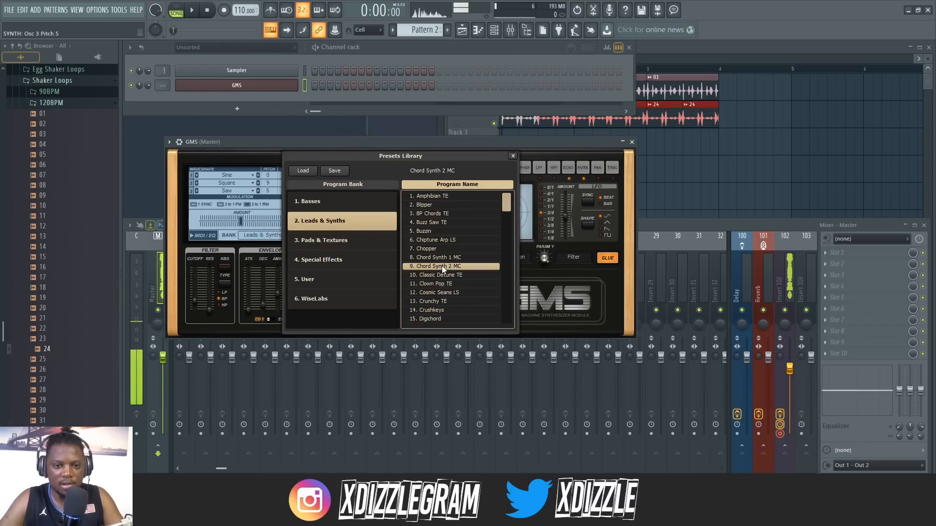
pyautogui.scroll(-1, 444, 276)
pyautogui.doubleClick(444, 275)
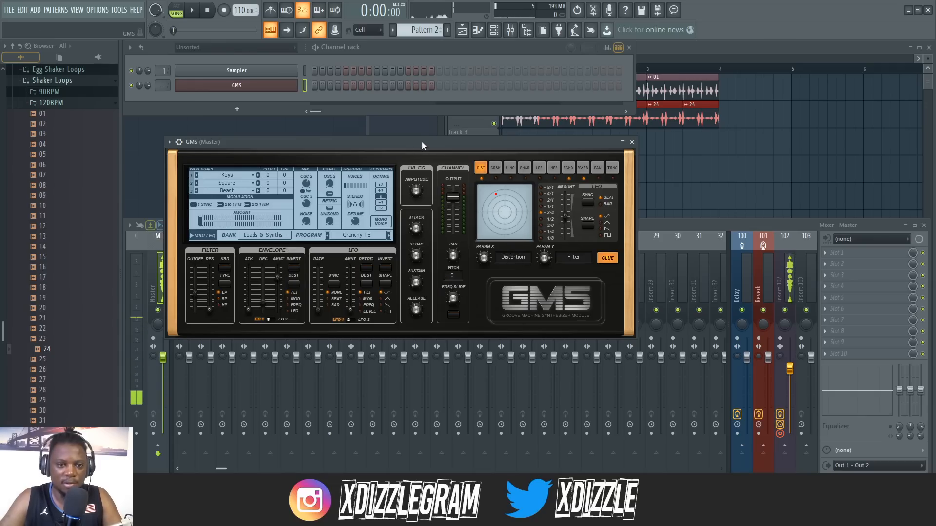
pyautogui.press('r')
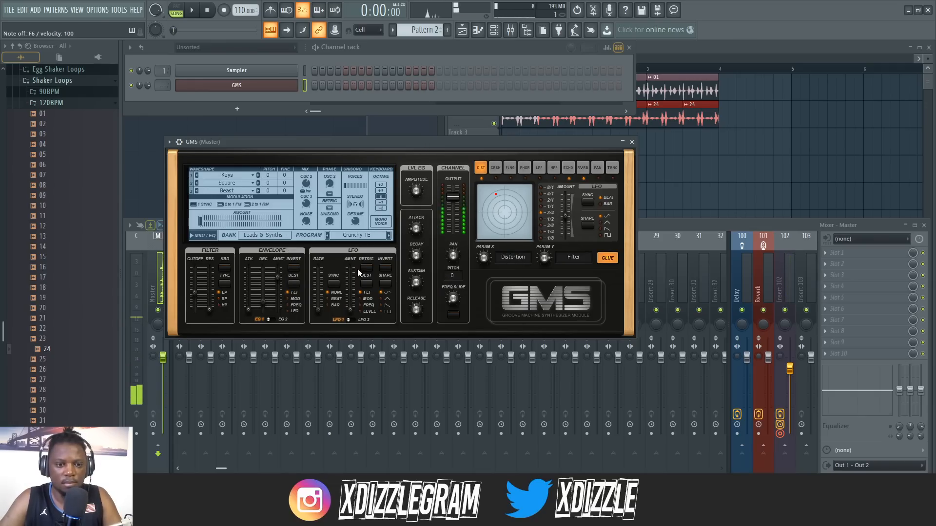
# Audition the GMS presets Classic Detune TE, Dirty Horse TE, Crushkeys and Crunchy TE
pyautogui.click(360, 235)
pyautogui.click(463, 250)
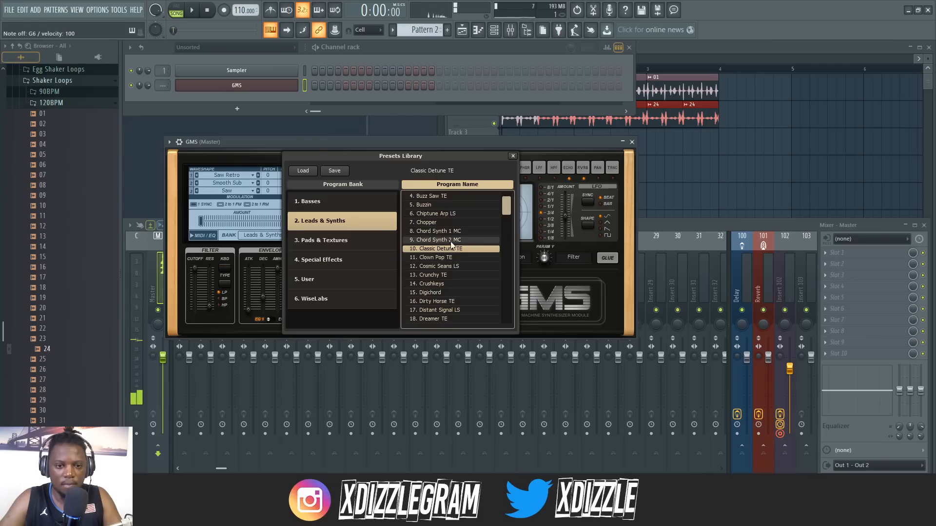
pyautogui.click(447, 299)
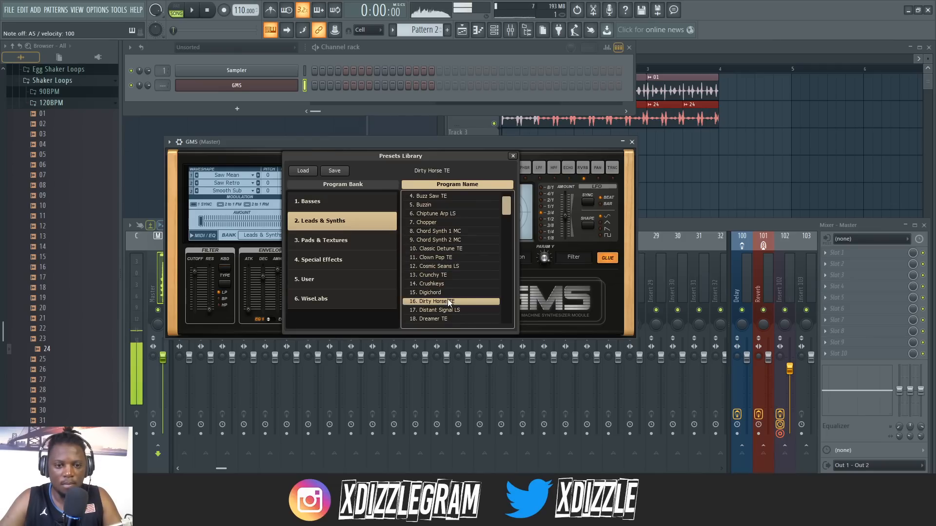
pyautogui.click(437, 284)
pyautogui.click(447, 276)
pyautogui.scroll(-2, 449, 278)
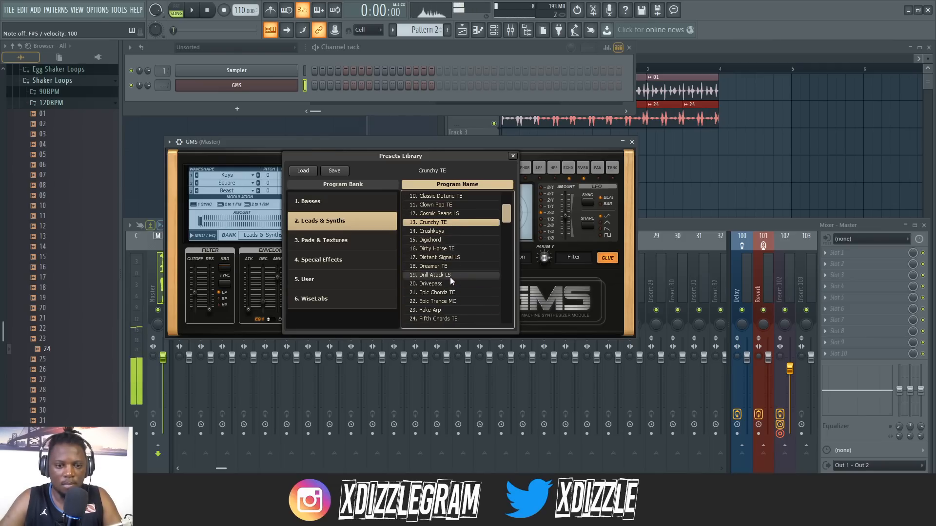
# Audition the GMS presets Drill Atack LS, Dreamer TE, Drivepass, Epic Chordz TE and Freestyle Lead LS
pyautogui.click(450, 275)
pyautogui.click(446, 267)
pyautogui.click(446, 285)
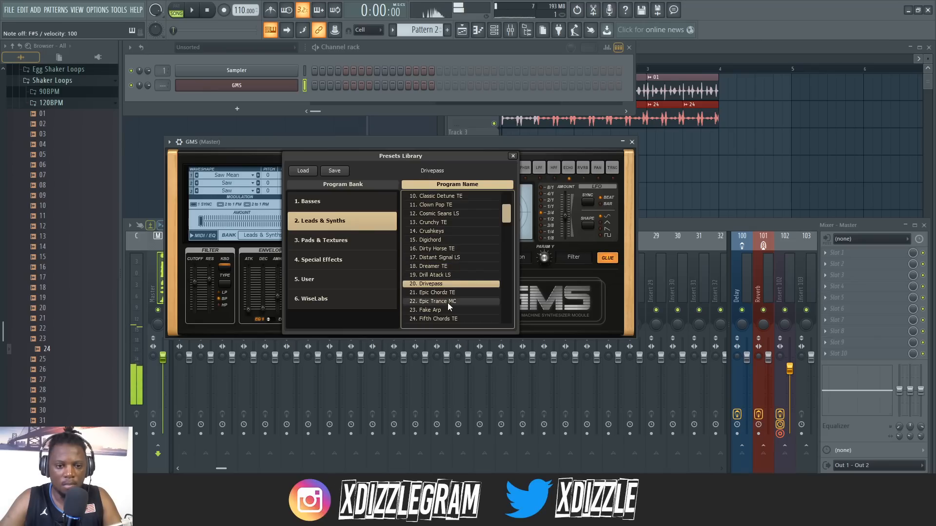
pyautogui.click(448, 293)
pyautogui.scroll(-2, 451, 306)
pyautogui.click(454, 284)
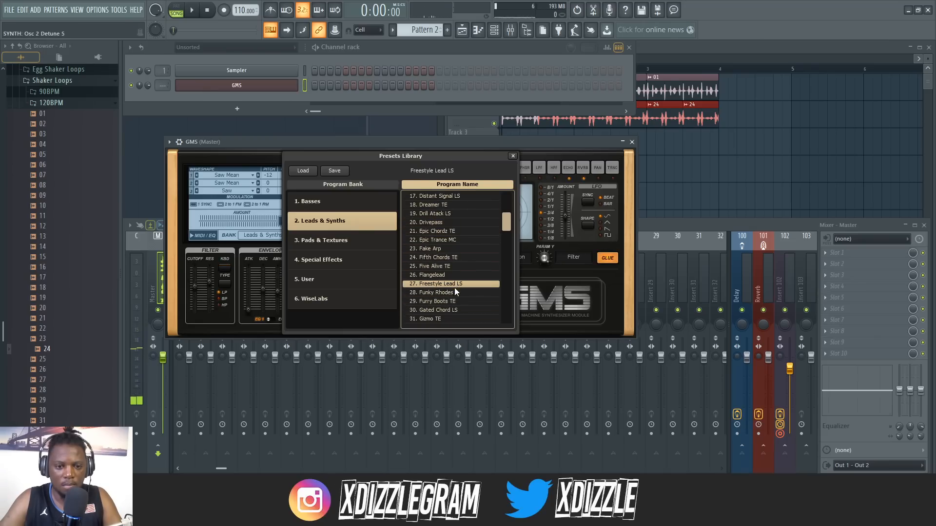
# Audition further GMS lead presets down the Leads & Synths bank, including Lead 1 and Midnight 1 TE
pyautogui.scroll(-2, 451, 285)
pyautogui.click(449, 284)
pyautogui.click(439, 301)
pyautogui.scroll(-2, 438, 299)
pyautogui.click(443, 293)
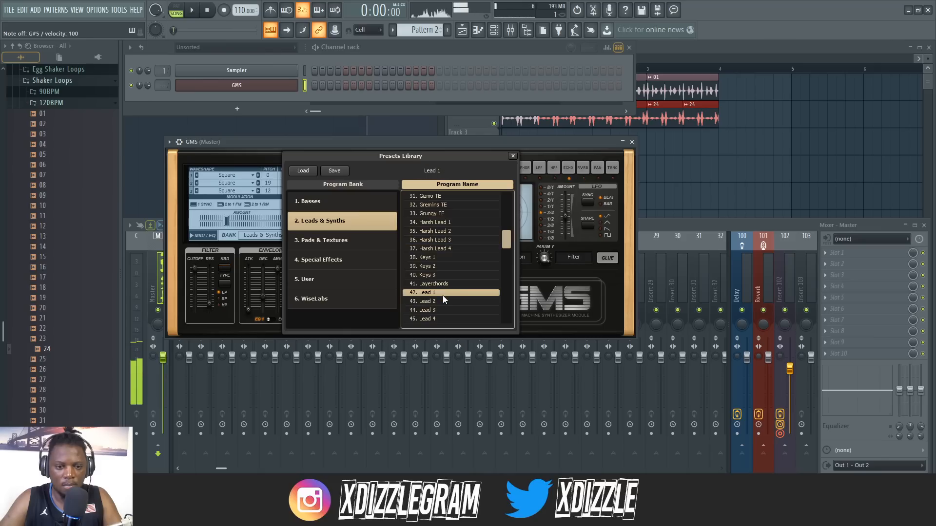
pyautogui.scroll(-3, 444, 294)
pyautogui.click(444, 294)
pyautogui.scroll(-5, 443, 294)
pyautogui.click(442, 286)
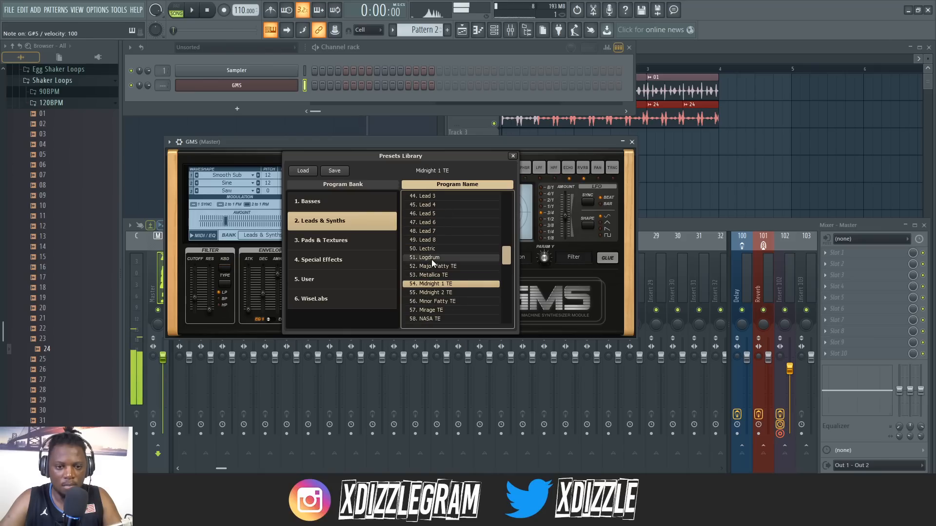
# Audition the GMS presets Minor Fatty TE, Porta Square TE and PowerTooth
pyautogui.click(447, 302)
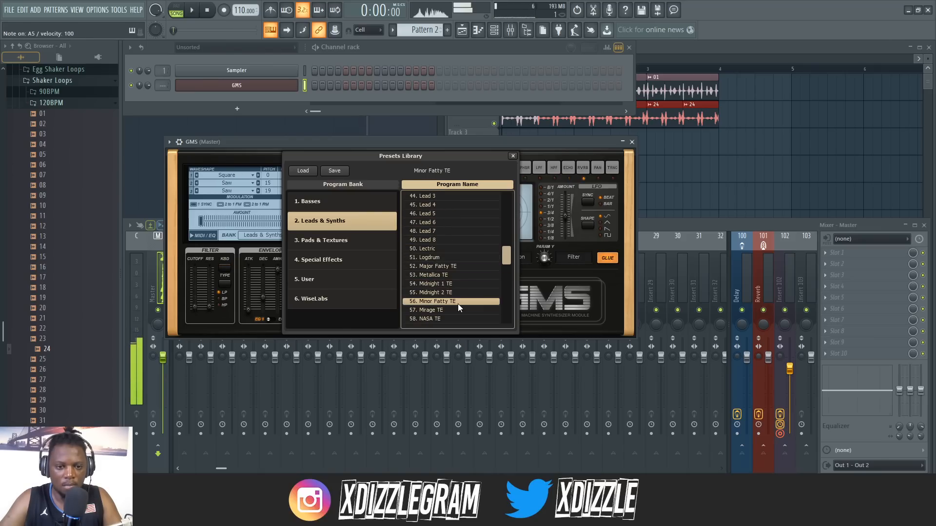
pyautogui.scroll(-6, 458, 303)
pyautogui.click(448, 302)
pyautogui.scroll(-8, 450, 302)
pyautogui.click(450, 302)
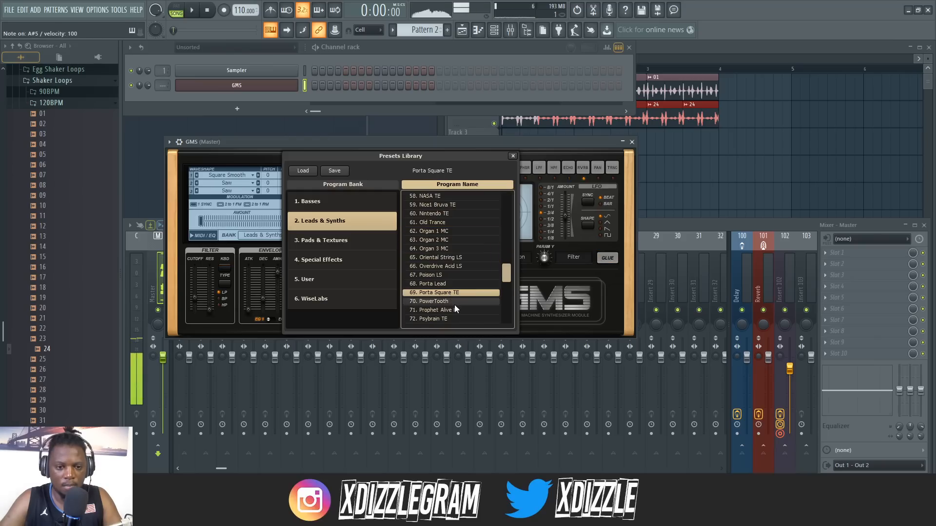
# Replace the GMS instrument on its channel with the Morphine synthesizer
pyautogui.click(232, 89)
pyautogui.rightClick(222, 85)
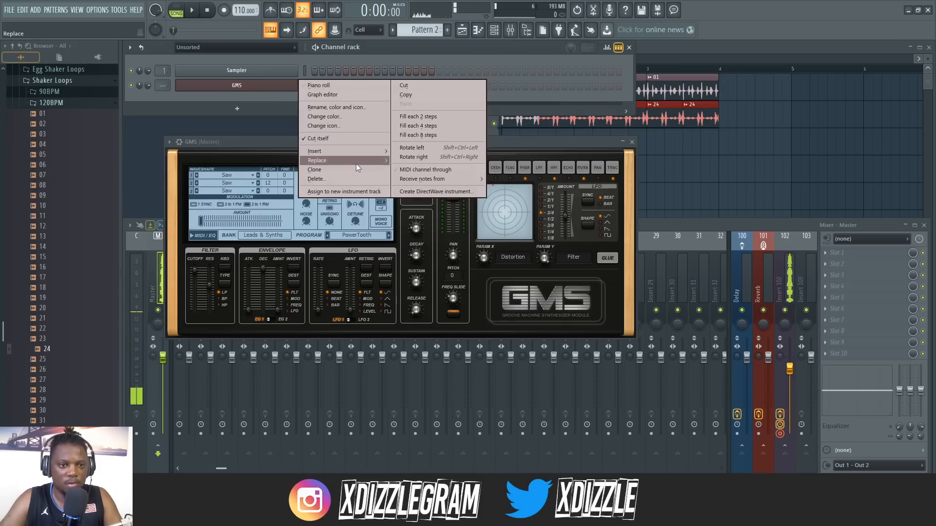
pyautogui.moveTo(356, 161)
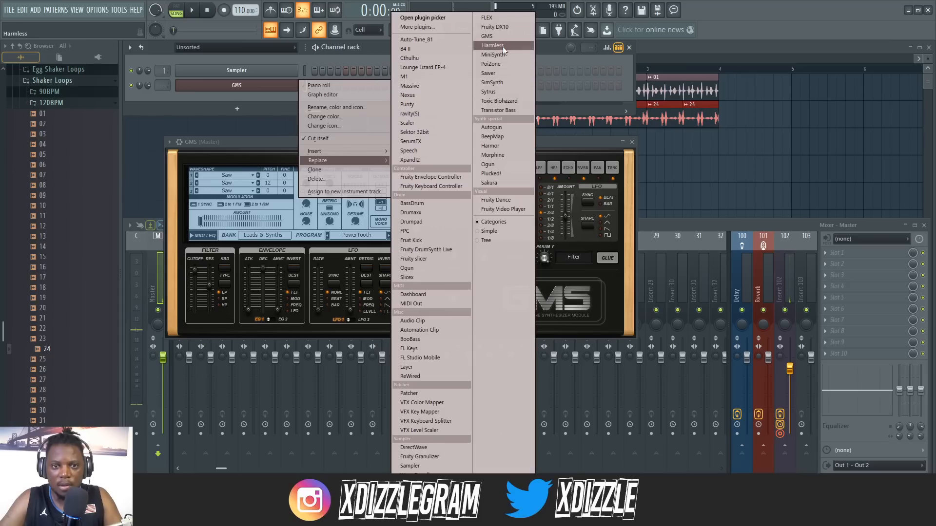
pyautogui.click(501, 154)
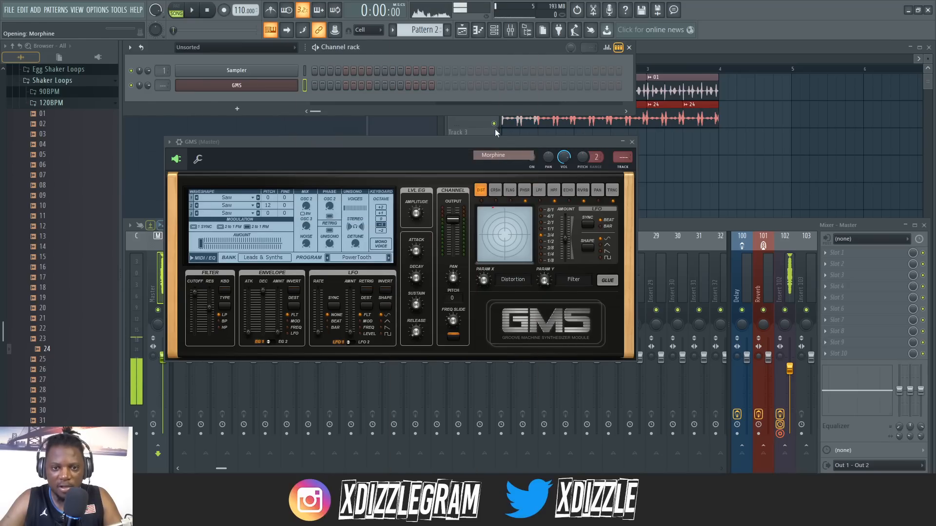
# Load the BRS English Horn MC preset from Morphine's Brass & Wind bank and play test notes
pyautogui.click(235, 173)
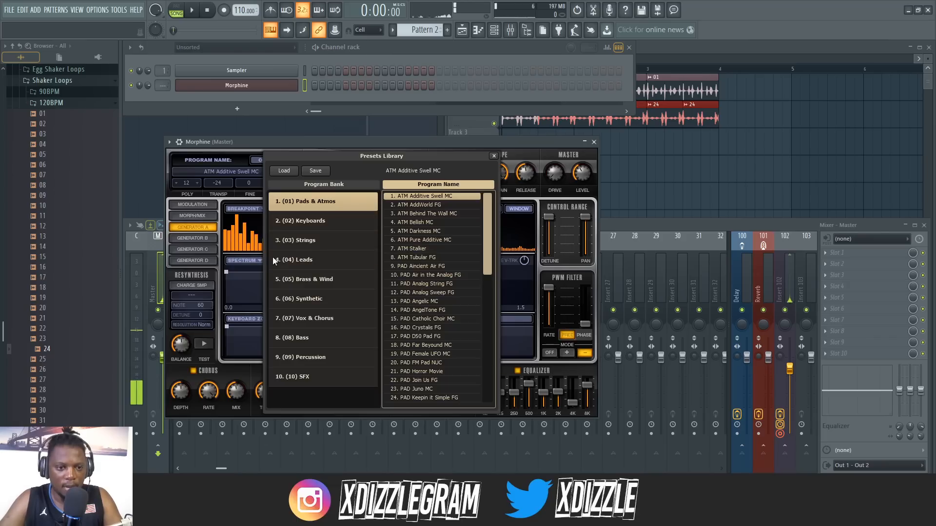
pyautogui.click(327, 279)
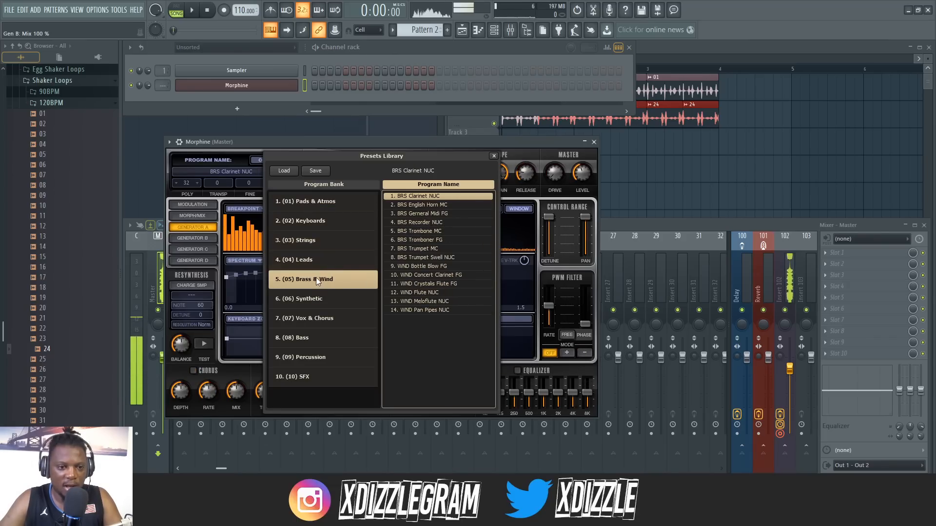
pyautogui.click(422, 204)
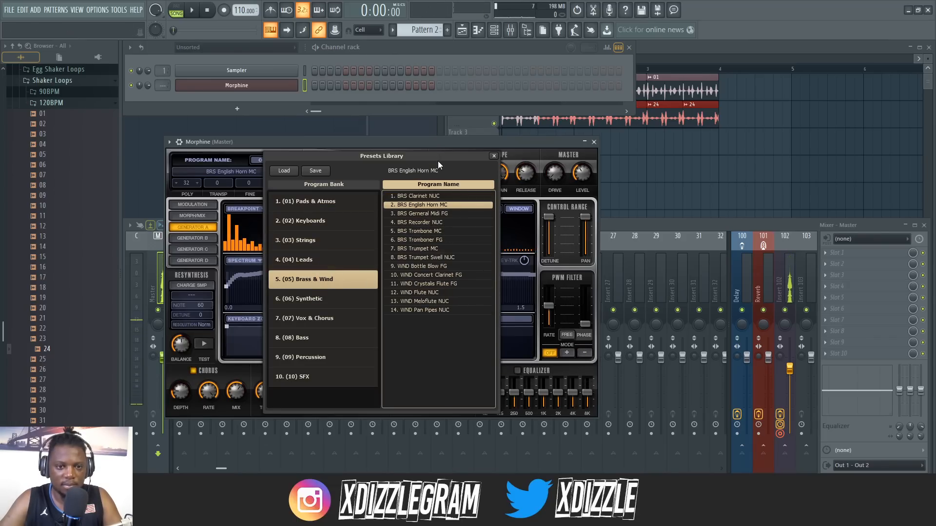
pyautogui.press('c')
pyautogui.press('c')
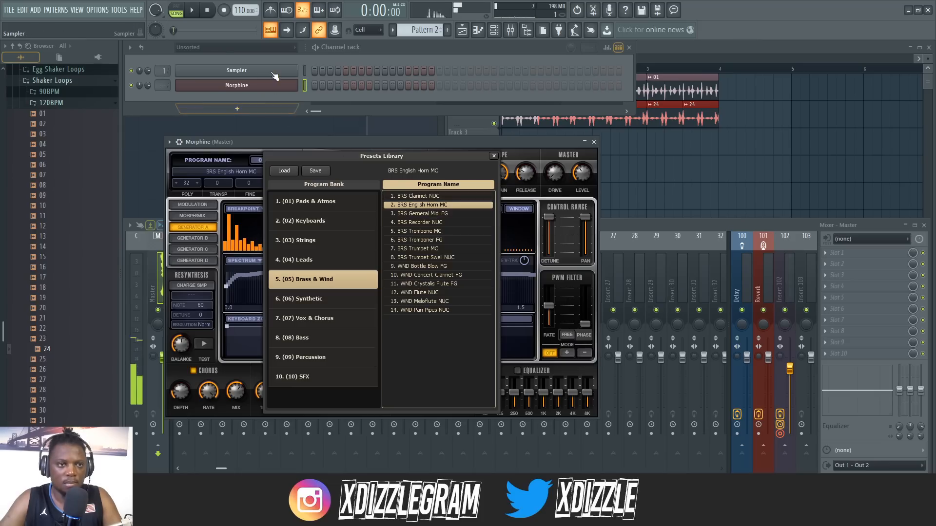
# Adjust the typing keyboard's note options and play the English horn again to test them
pyautogui.rightClick(272, 31)
pyautogui.click(291, 55)
pyautogui.press('c')
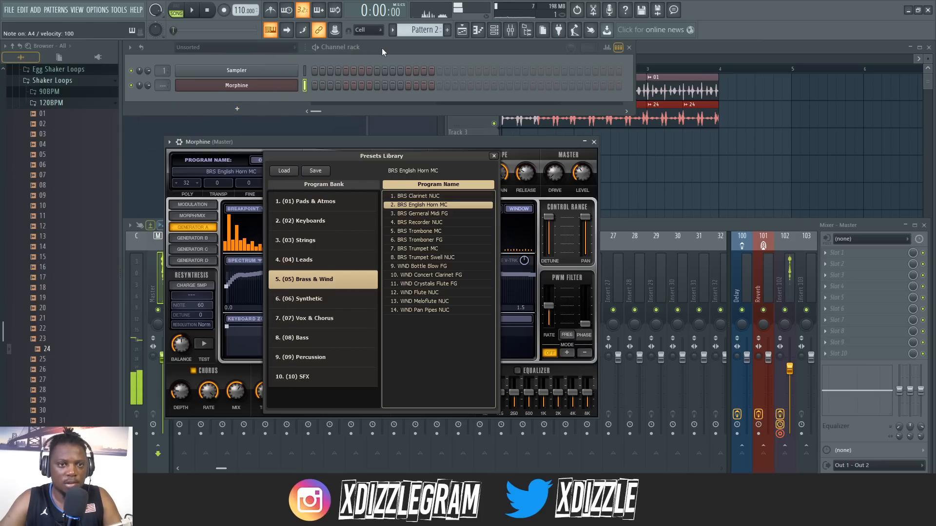
# Open Morphine's piano roll and play the song with the metronome on while trying out notes
pyautogui.rightClick(295, 85)
pyautogui.click(350, 86)
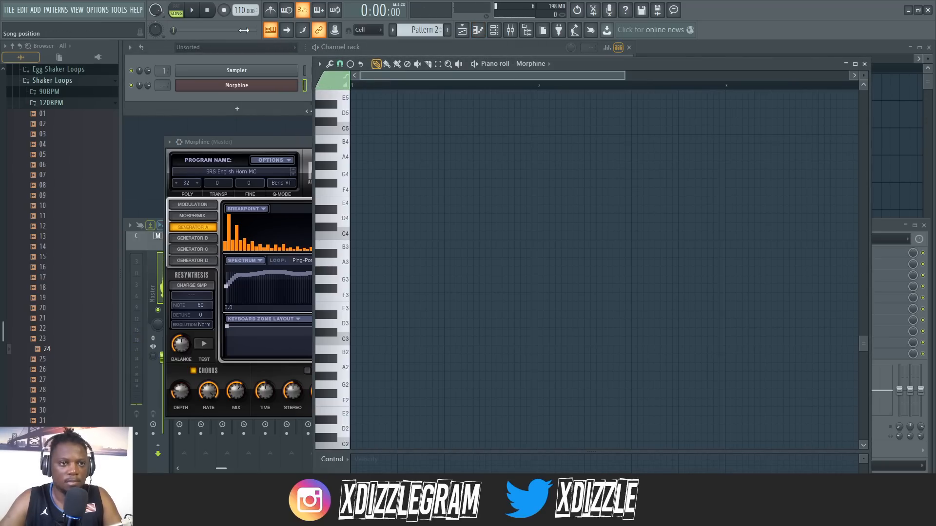
pyautogui.click(270, 10)
pyautogui.press('space')
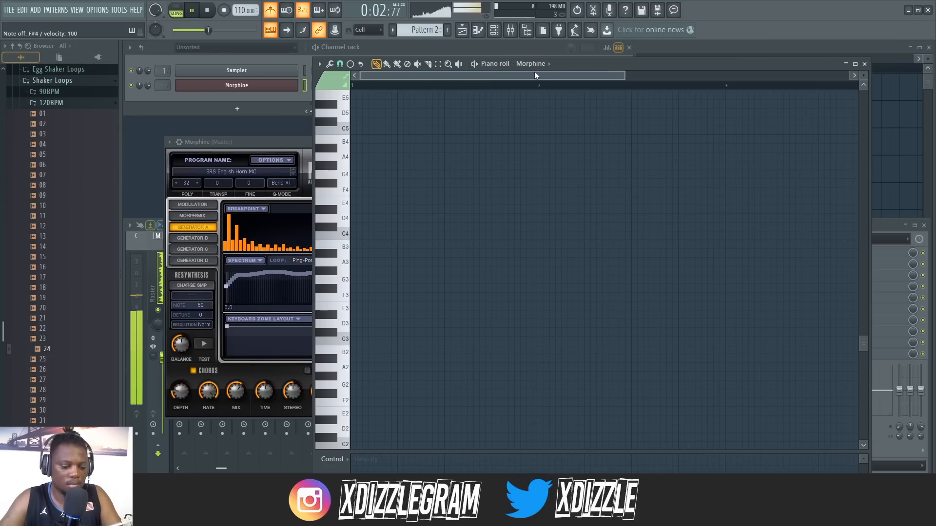
# Draw a short A#4 note at the start of Morphine's piano roll and place Pattern 2 at the start of Track 3
pyautogui.press('g')
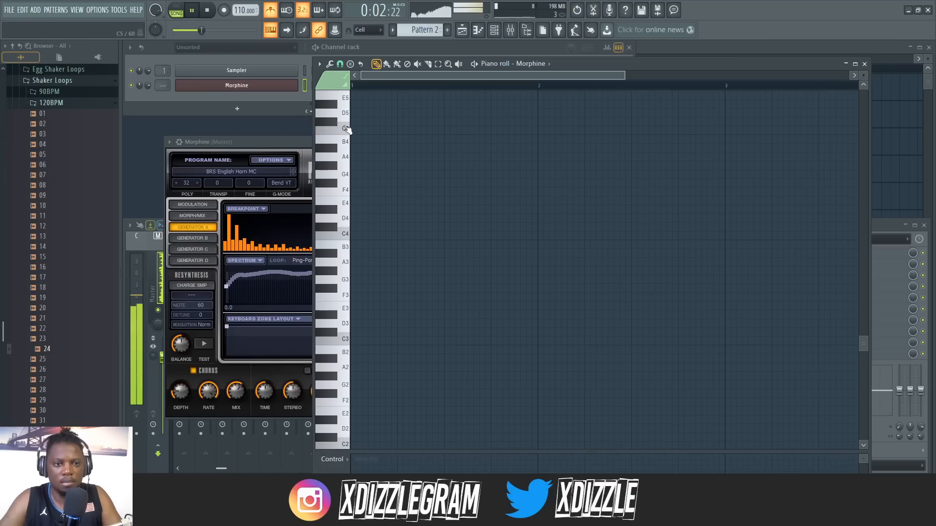
pyautogui.scroll(2, 347, 130)
pyautogui.scroll(3, 370, 87)
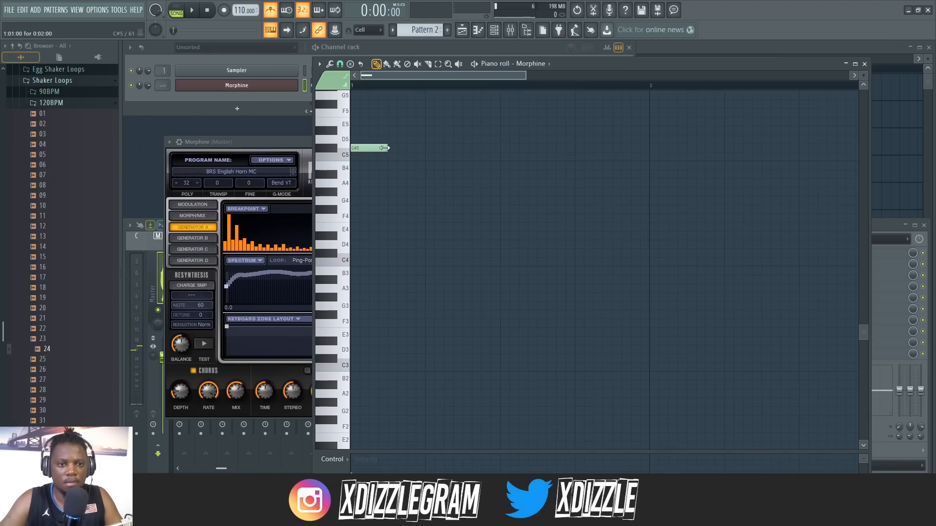
pyautogui.press('F5')
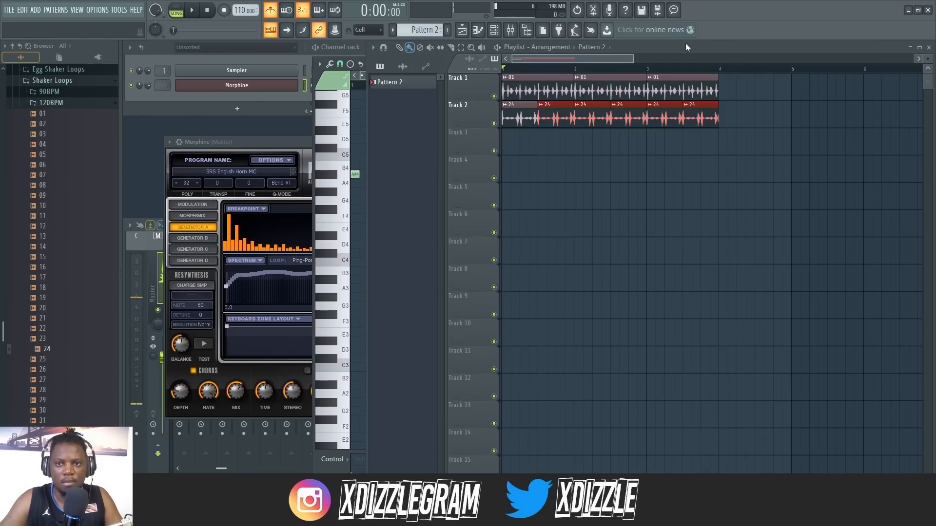
pyautogui.click(520, 147)
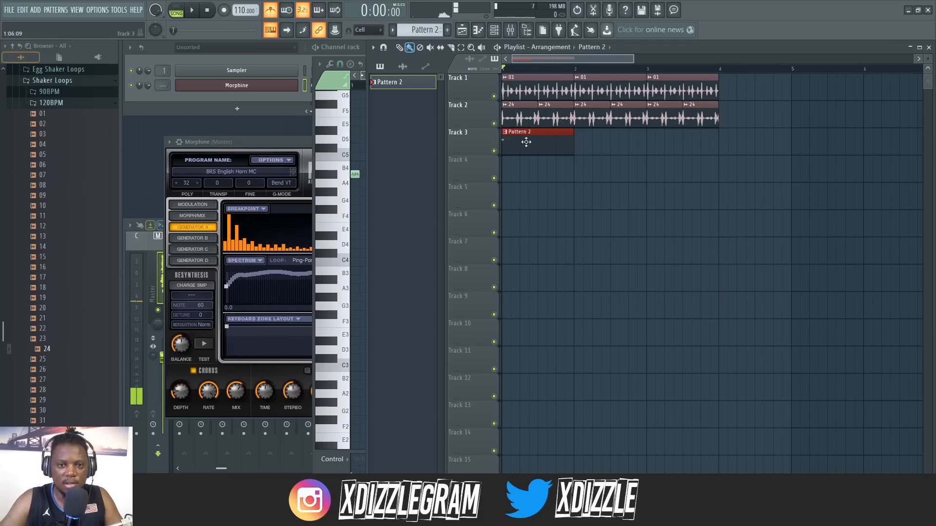
pyautogui.doubleClick(526, 142)
pyautogui.press('space')
pyautogui.press('space')
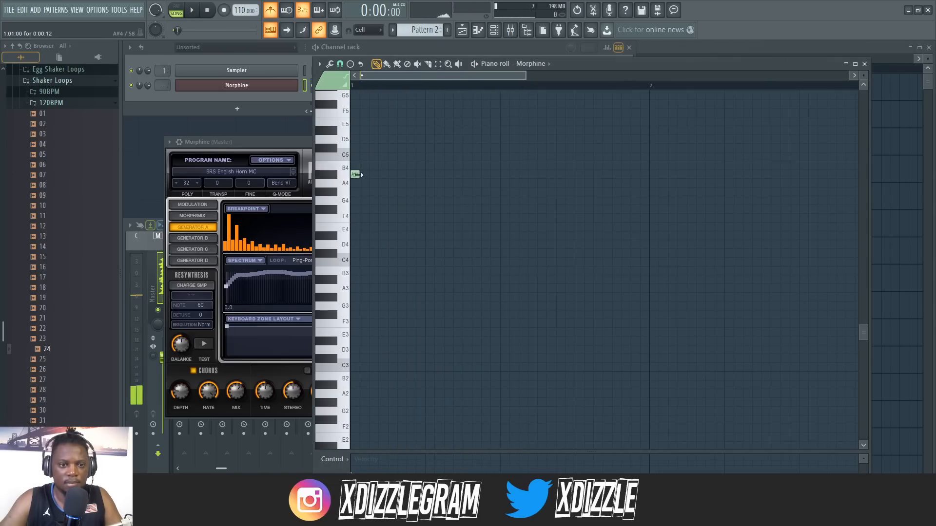
# Lengthen the opening A#4 note and add three short C#5 notes at steps 3, 4 and 5 of bar 1
pyautogui.press('space')
pyautogui.click(399, 140)
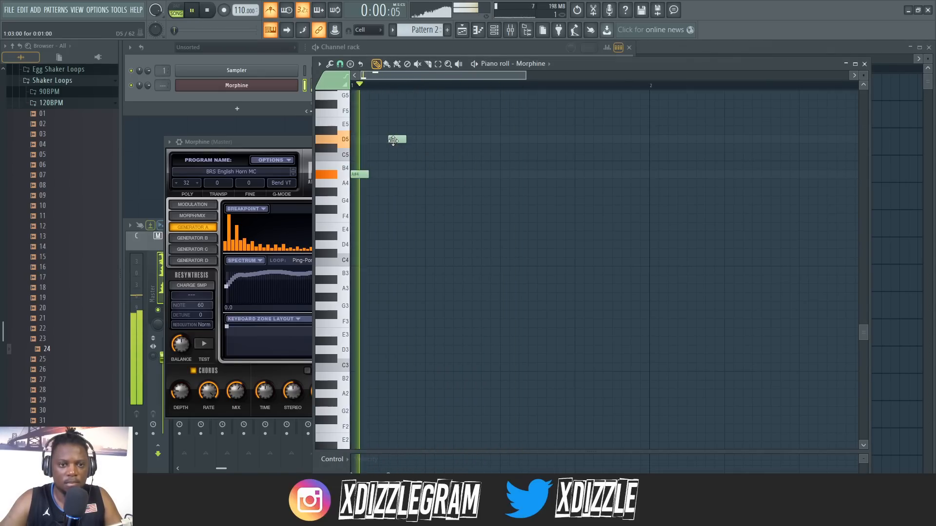
pyautogui.moveTo(393, 140); pyautogui.dragTo(398, 148)
pyautogui.press('space')
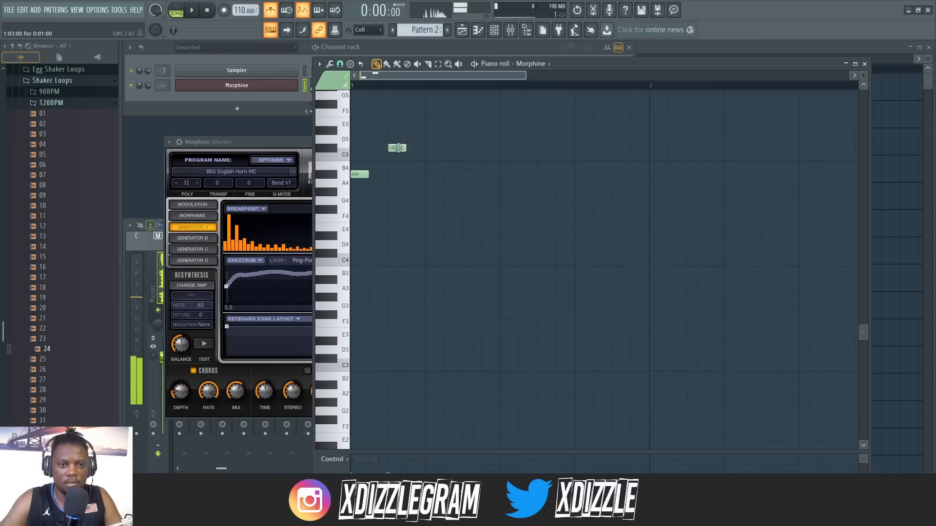
pyautogui.press('space')
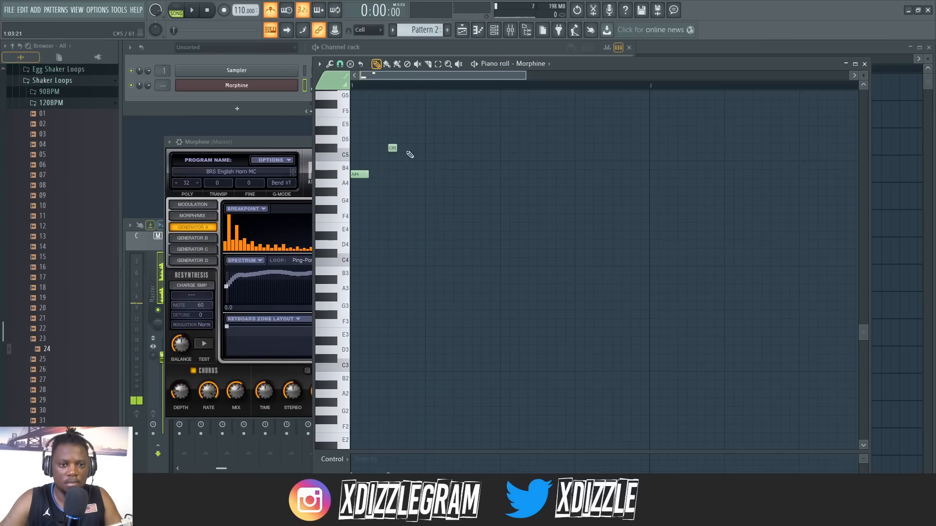
pyautogui.press('space')
pyautogui.click(411, 148)
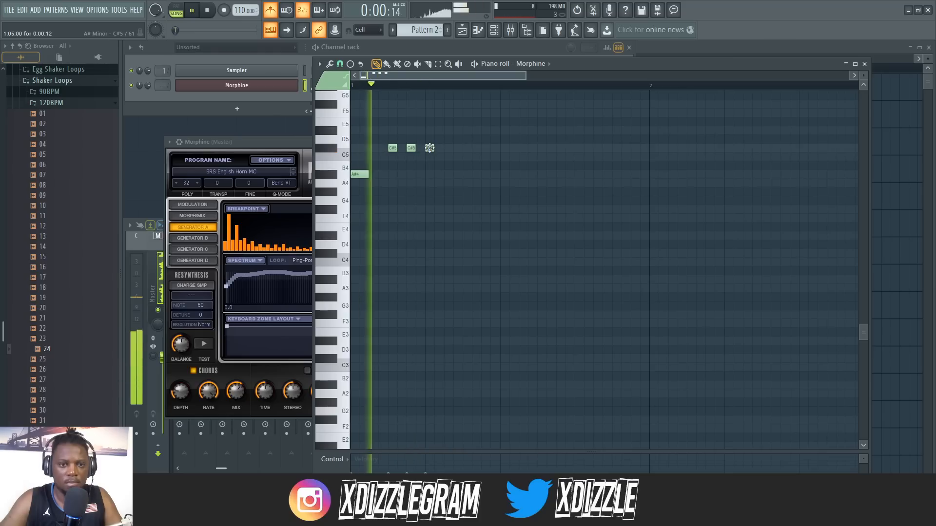
pyautogui.click(430, 148)
# Add a short C5 note at step 7, shorten the opening A#4 note, and play the phrase
pyautogui.click(458, 157)
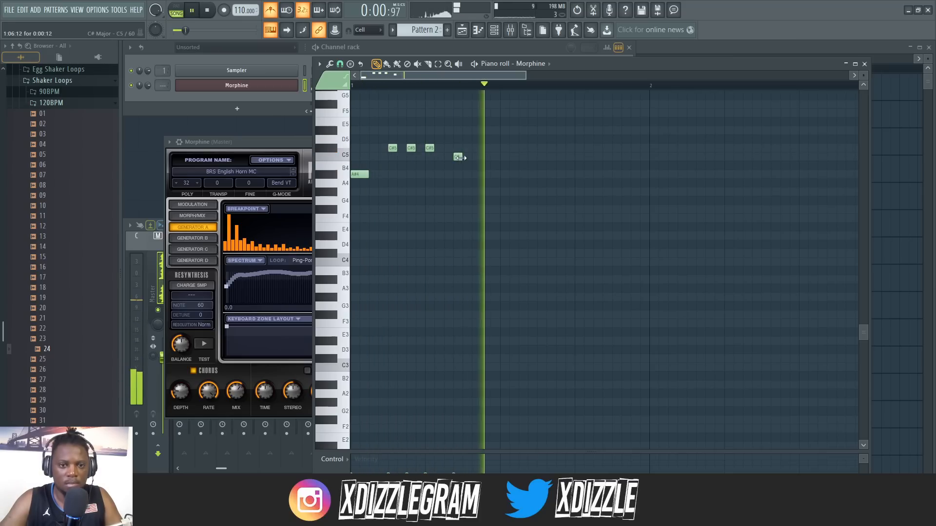
pyautogui.rightClick(461, 158)
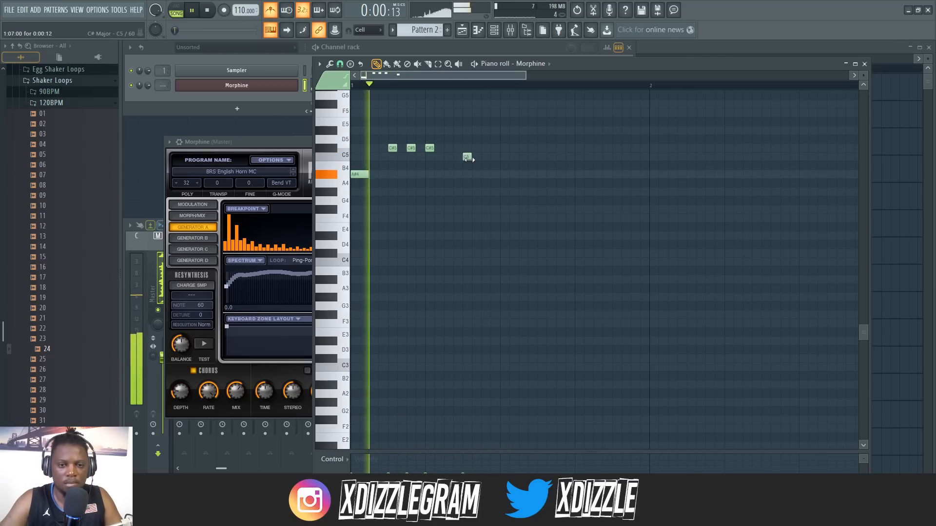
pyautogui.press('space')
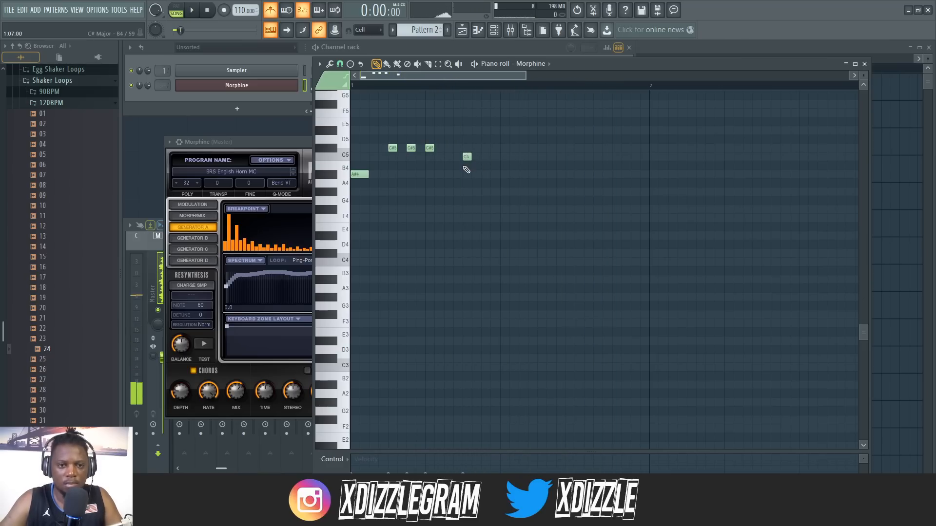
pyautogui.press('space')
pyautogui.hotkey('ctrl', 'a')
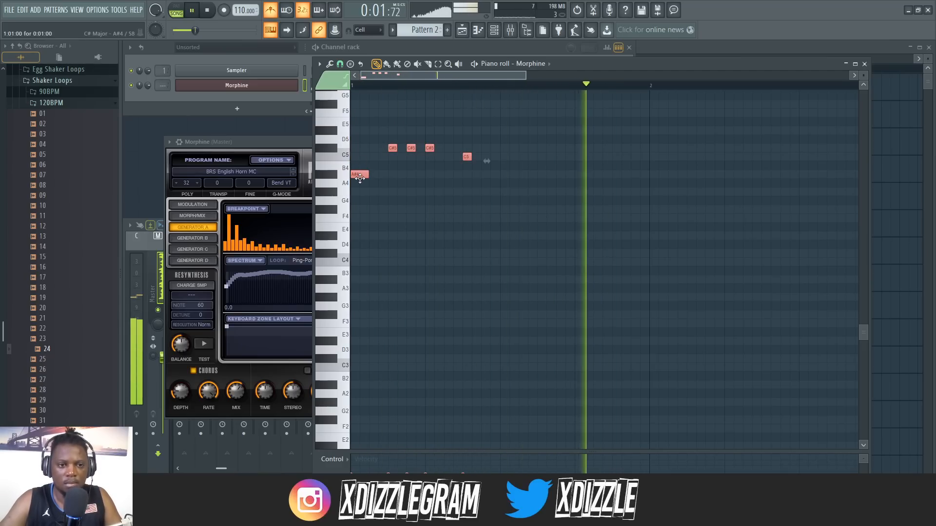
pyautogui.rightClick(362, 174)
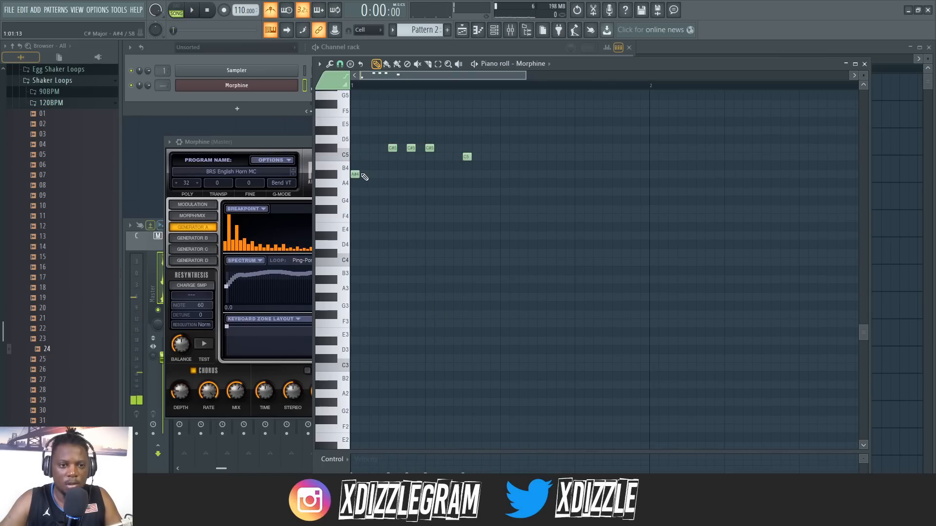
pyautogui.press('space')
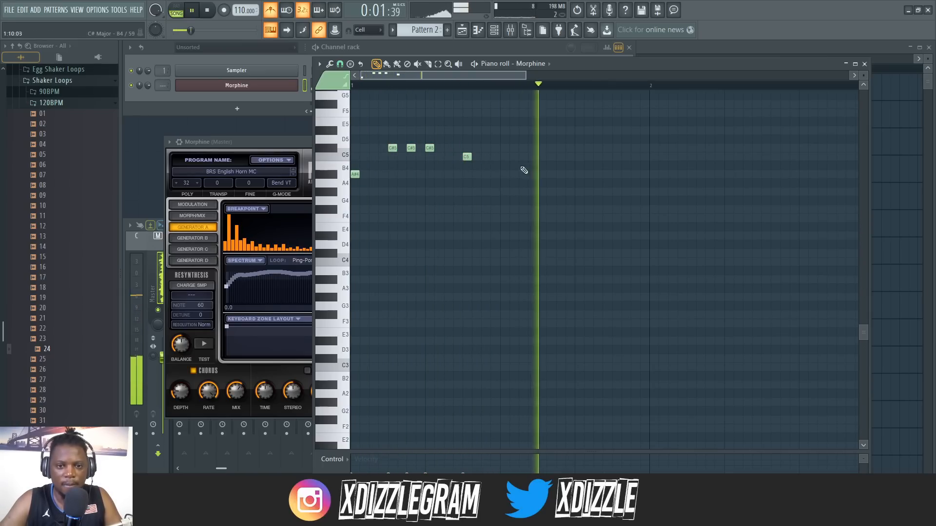
# Duplicate the three C#5 notes and the C5 note into the second half of bar 1, starting at step 11, and play them
pyautogui.moveTo(505, 178); pyautogui.dragTo(390, 128)
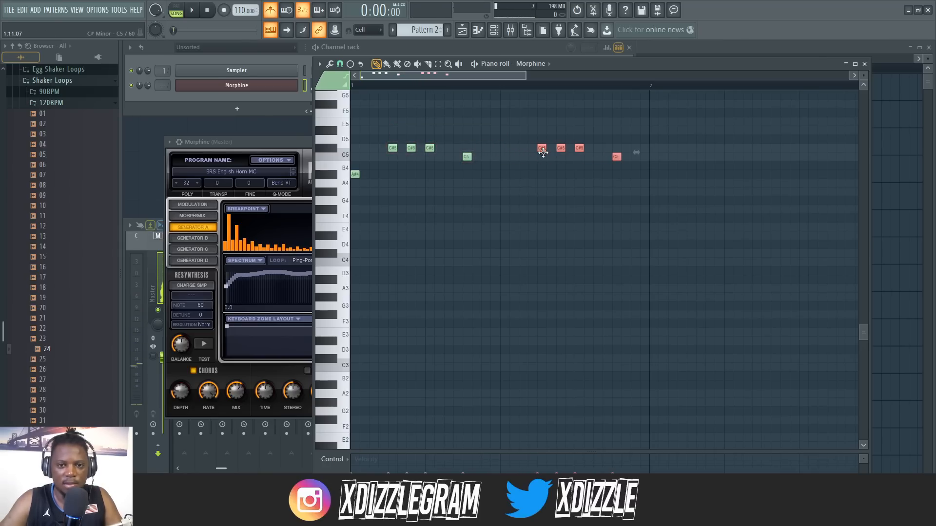
pyautogui.press('space')
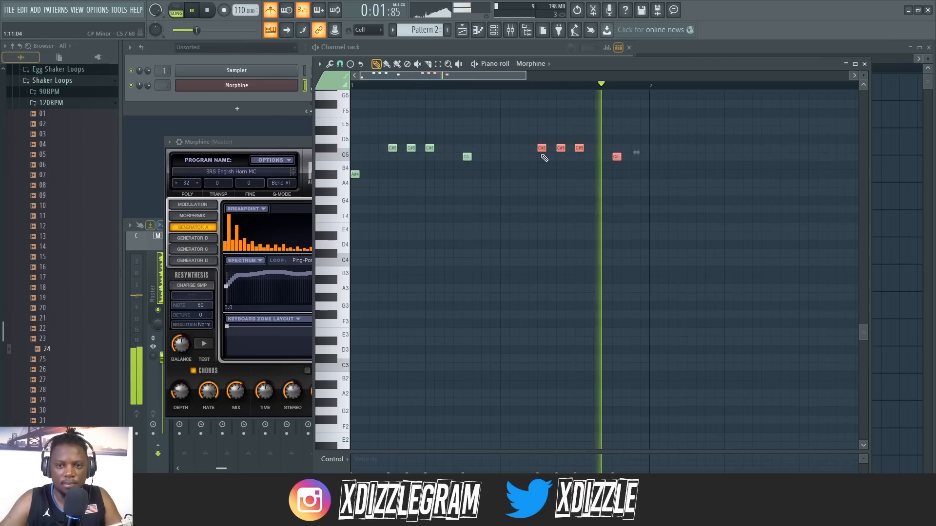
pyautogui.press('space')
pyautogui.scroll(-3, 444, 87)
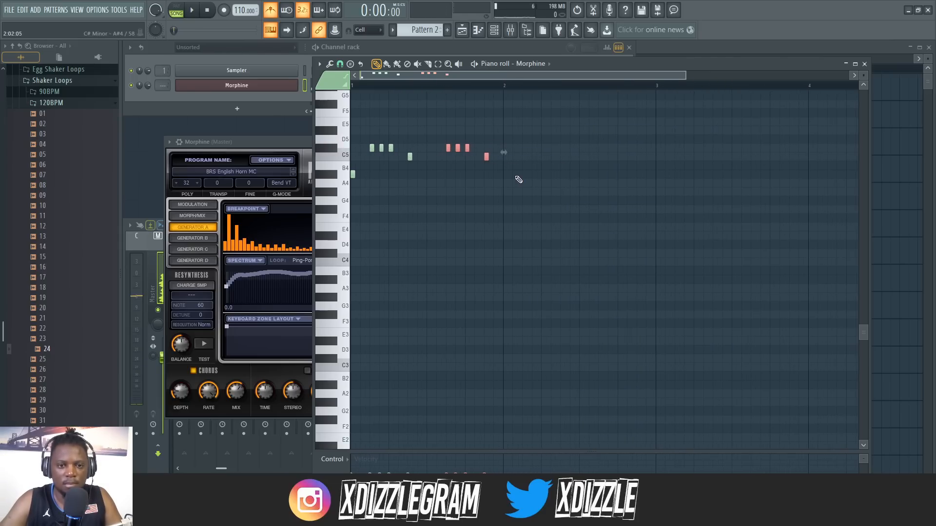
# Try the opening note at C#5, return it to A#4, and add another A#4 note at step 9
pyautogui.click(352, 174)
pyautogui.press('space')
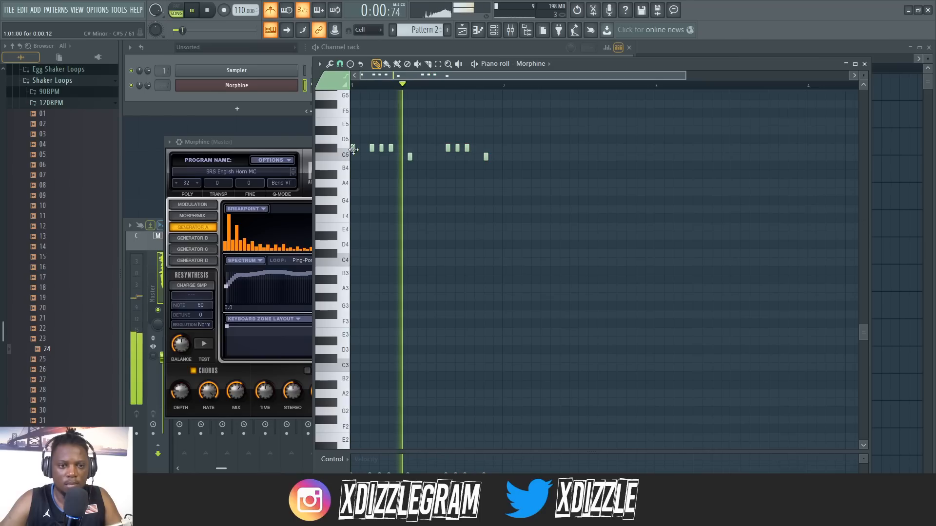
pyautogui.press('space')
pyautogui.press('space')
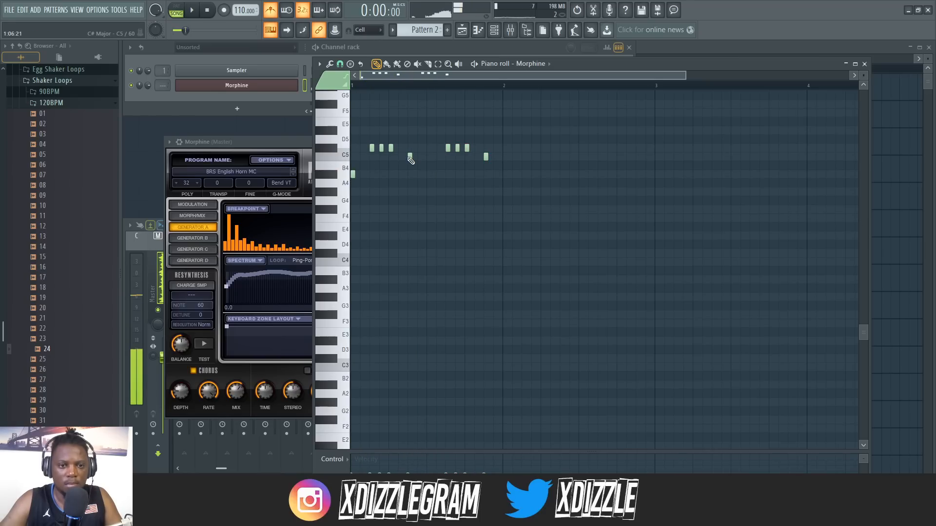
pyautogui.click(432, 175)
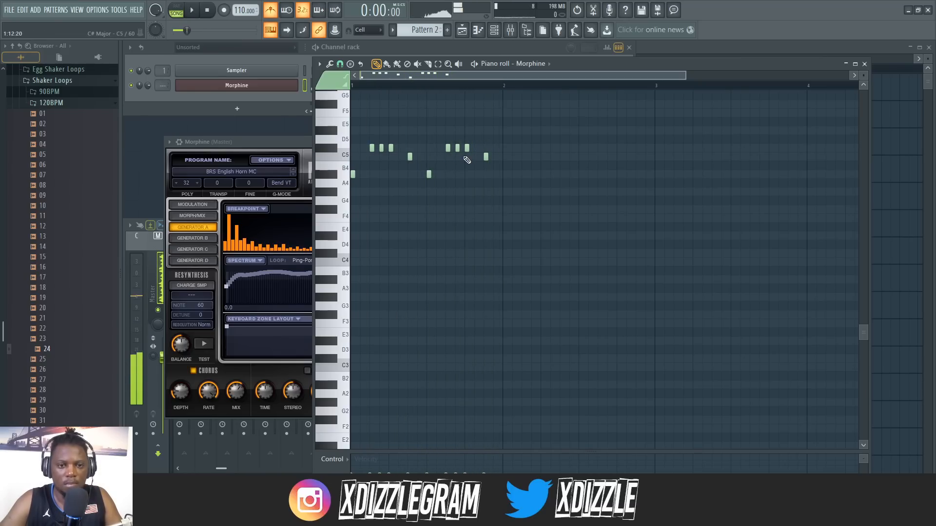
# Replace the notes from step 7 onward with three short D#5 notes at steps 7, 8 and 9, and delete the opening A#4
pyautogui.click(410, 139)
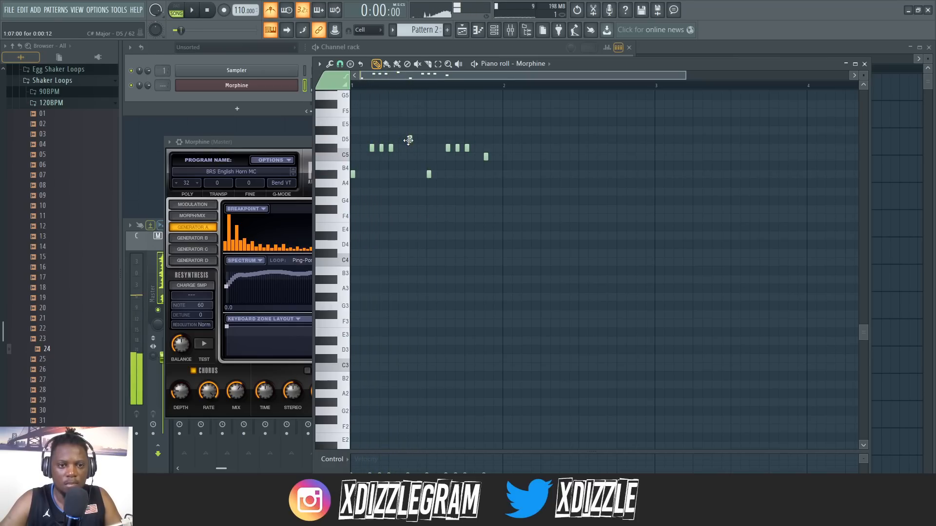
pyautogui.moveTo(409, 140); pyautogui.dragTo(409, 131)
pyautogui.press('space')
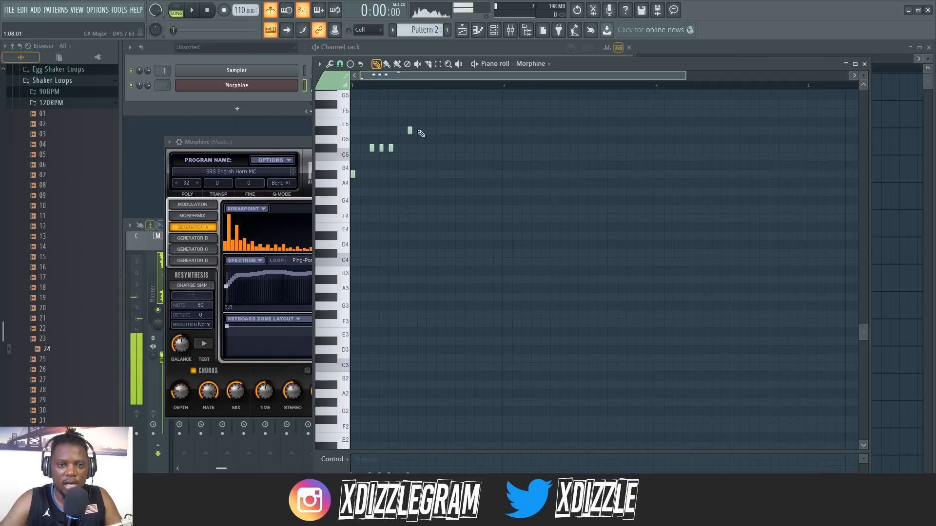
pyautogui.press('space')
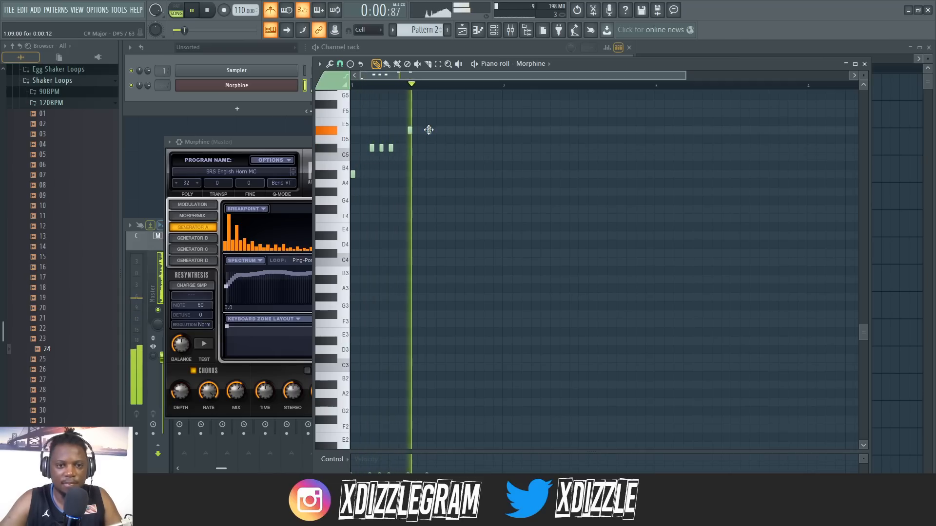
pyautogui.click(421, 130)
pyautogui.click(433, 131)
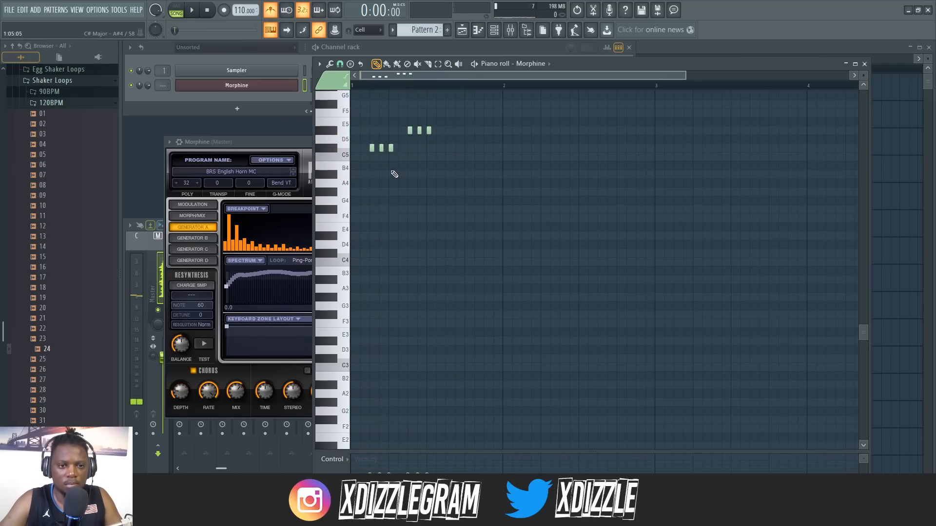
pyautogui.press('space')
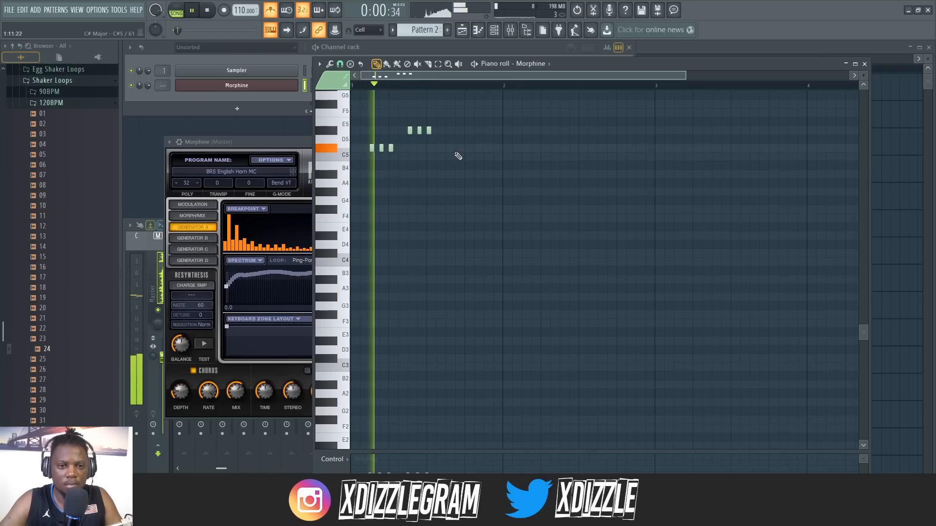
# Add three short C5 notes at steps 11, 12 and 13 and play the phrase
pyautogui.moveTo(457, 155); pyautogui.dragTo(401, 119)
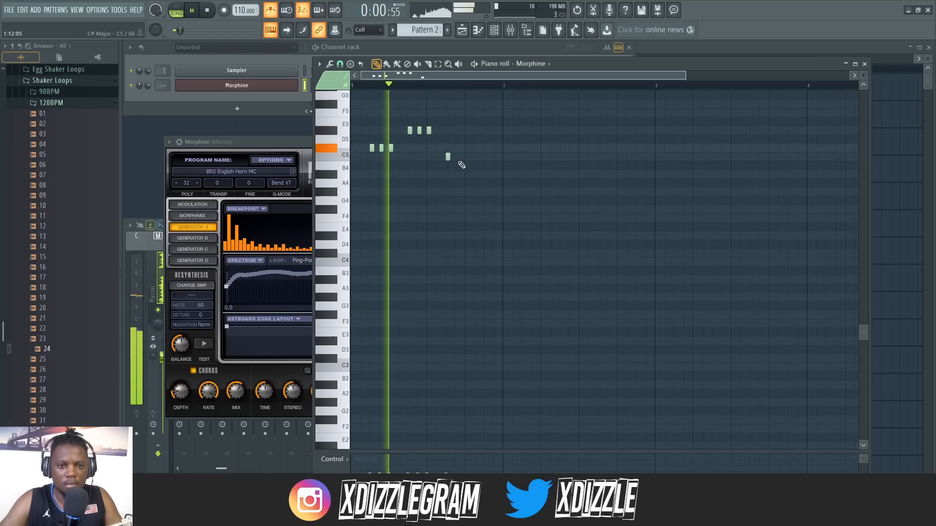
pyautogui.click(447, 156)
pyautogui.click(458, 157)
pyautogui.click(467, 156)
pyautogui.press('space')
pyautogui.press('space')
# Transpose the three-note groups so they descend from D5 to C#5 to C5
pyautogui.moveTo(482, 177); pyautogui.dragTo(447, 139)
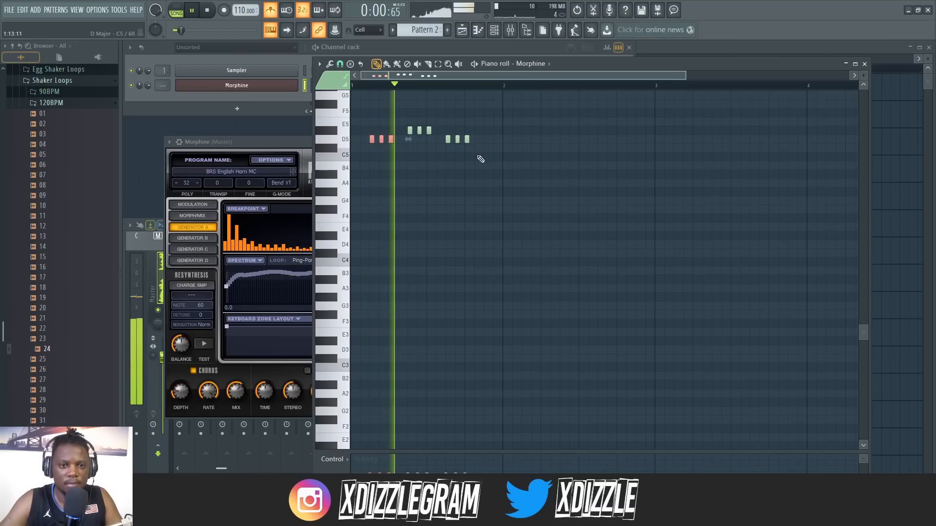
pyautogui.moveTo(492, 160); pyautogui.dragTo(413, 156)
pyautogui.press('space')
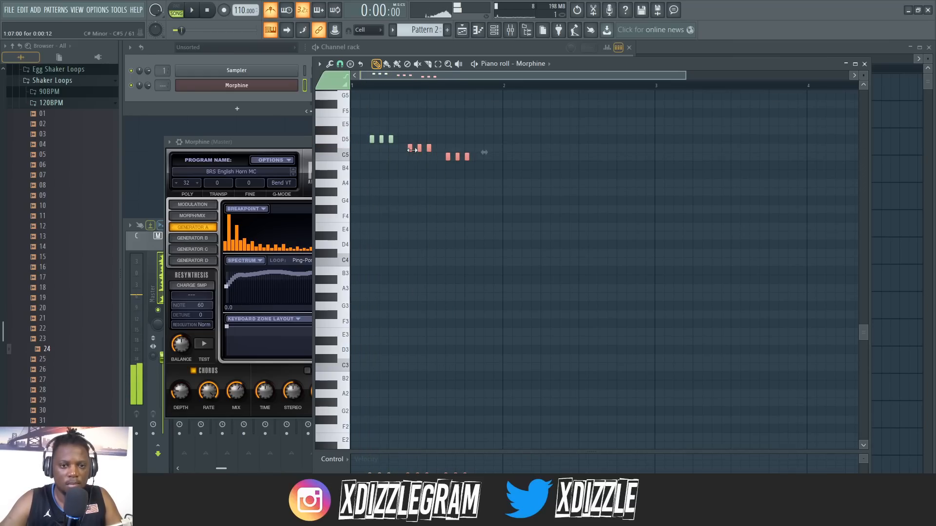
# Bring the whole descending three-group phrase into view in the piano roll and listen to it with the shaker loops
pyautogui.moveTo(489, 177); pyautogui.dragTo(453, 153)
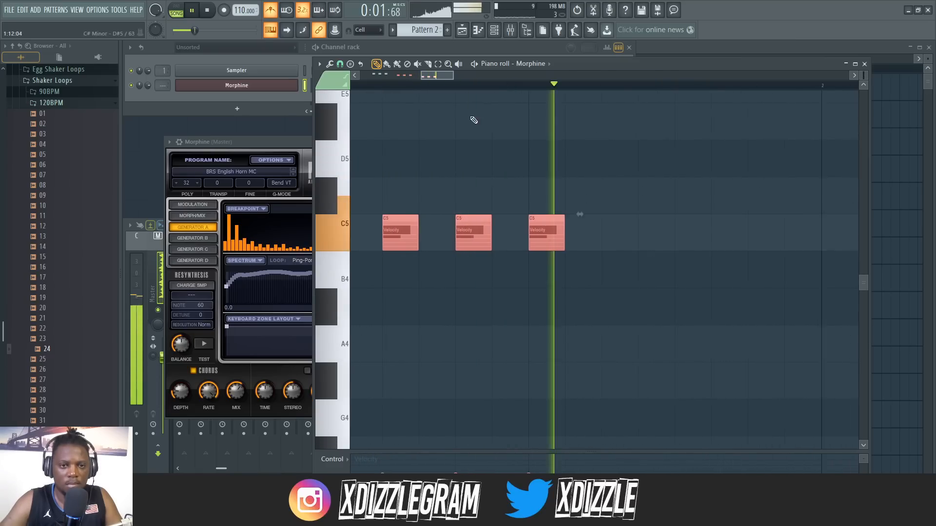
pyautogui.scroll(-3, 487, 86)
pyautogui.scroll(-4, 487, 94)
pyautogui.moveTo(573, 78); pyautogui.dragTo(328, 143)
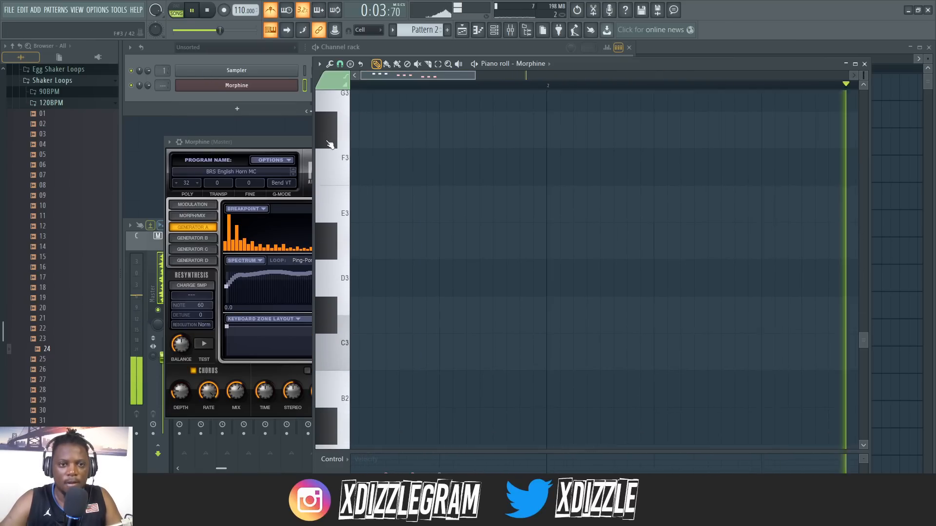
pyautogui.scroll(5, 478, 132)
pyautogui.scroll(6, 463, 139)
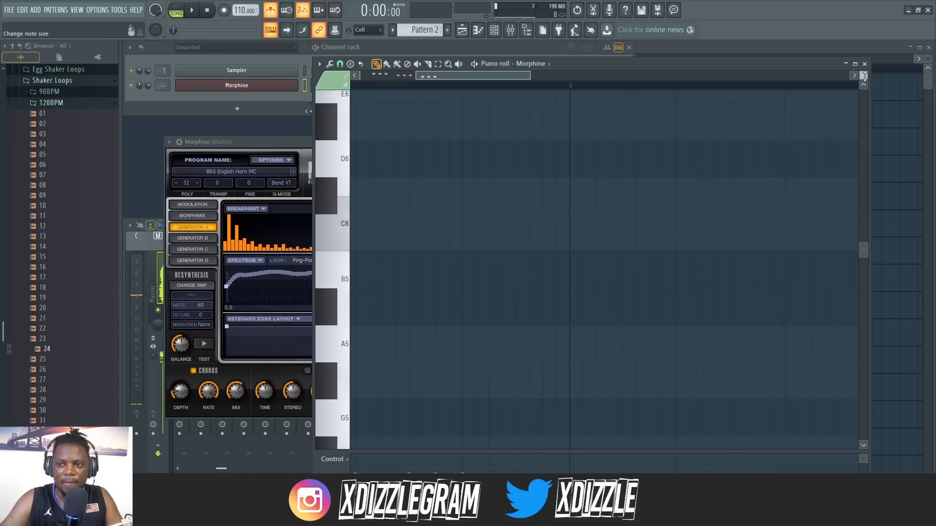
pyautogui.press('space')
pyautogui.scroll(-10, 419, 144)
pyautogui.scroll(5, 386, 140)
pyautogui.moveTo(464, 77); pyautogui.dragTo(313, 80)
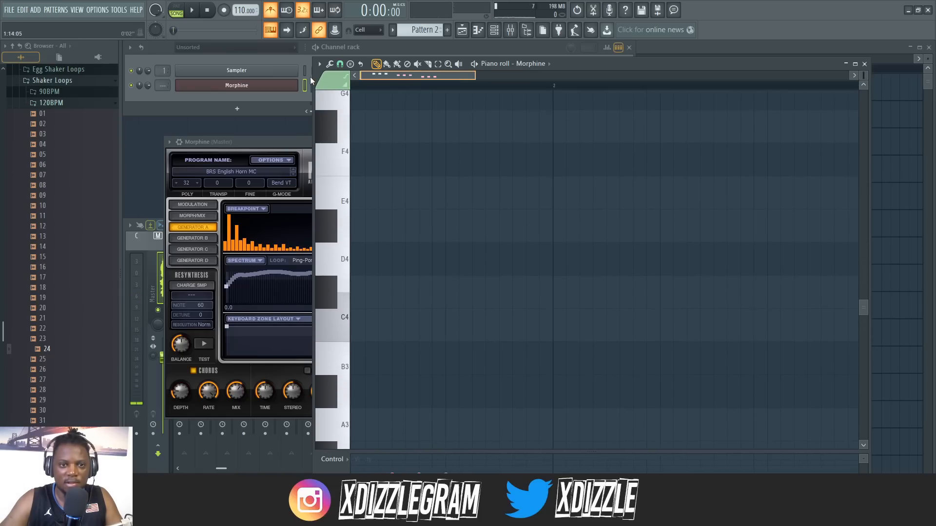
pyautogui.scroll(6, 473, 134)
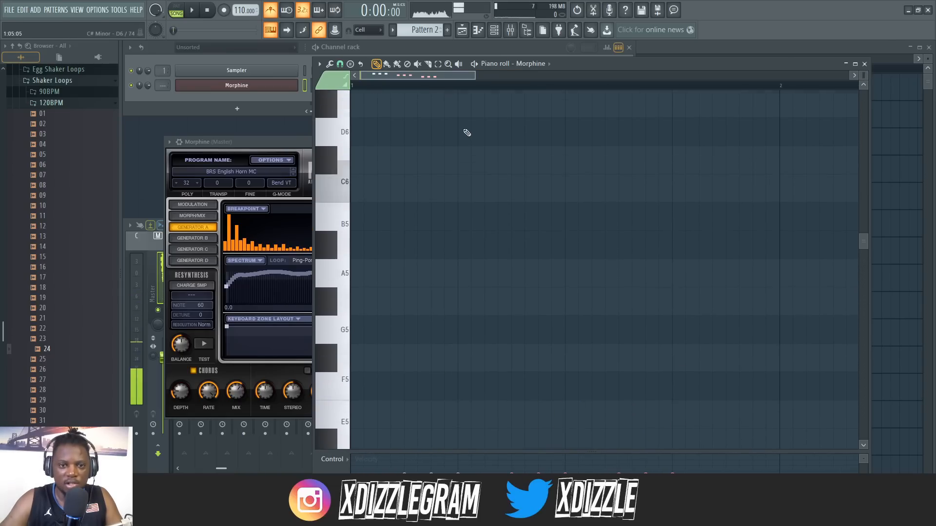
pyautogui.scroll(-3, 465, 132)
pyautogui.press('space')
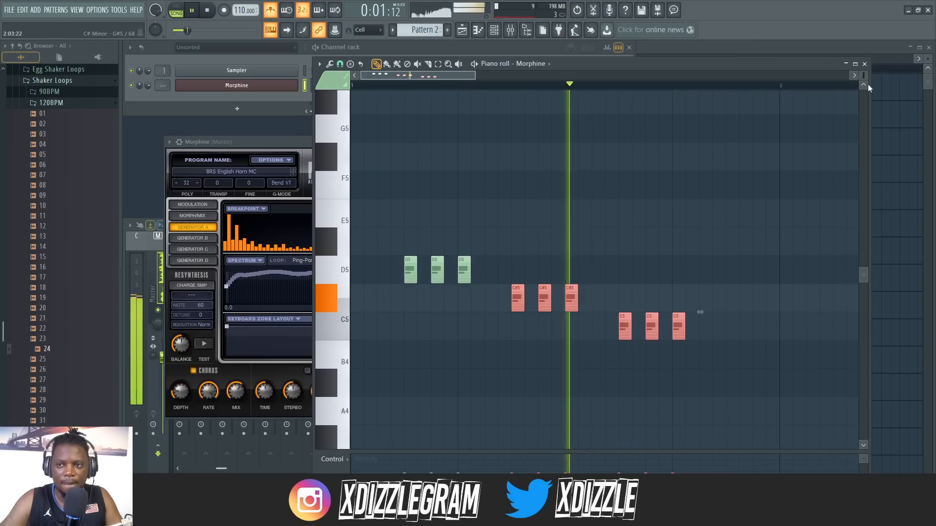
# Add a short closing B4 note at step 15, after the three C5 notes
pyautogui.moveTo(863, 75); pyautogui.dragTo(864, 77)
pyautogui.scroll(-4, 526, 147)
pyautogui.click(728, 243)
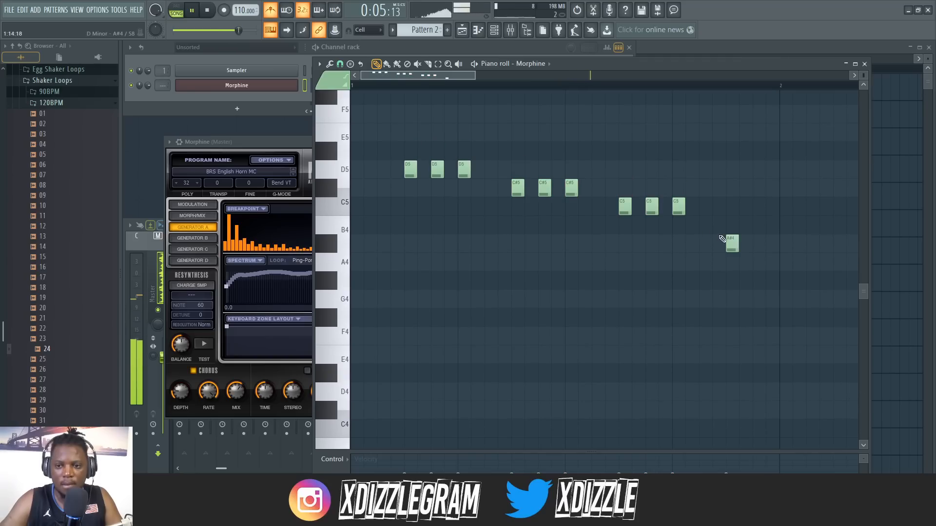
# Repeat the Pattern 2 clip across the first three bars of Track 3 and listen to the phrase with the shaker loops
pyautogui.press('F5')
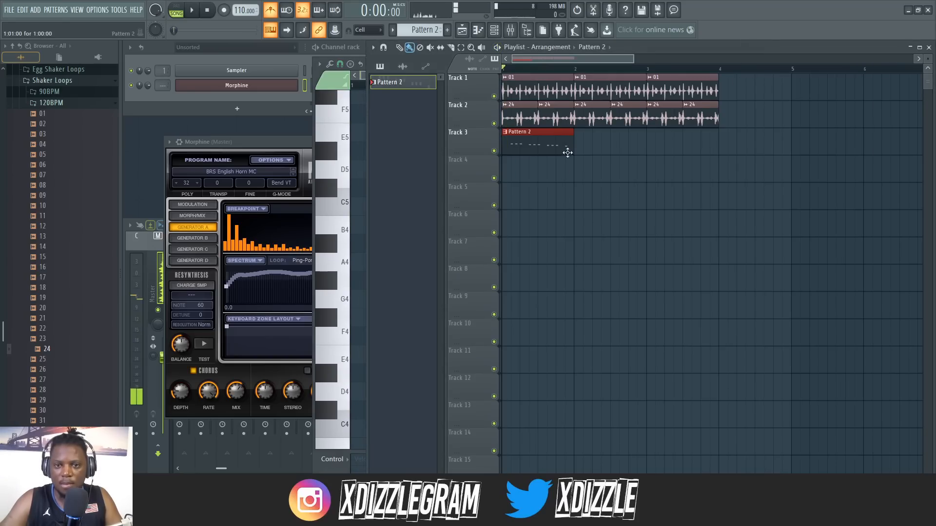
pyautogui.doubleClick(550, 141)
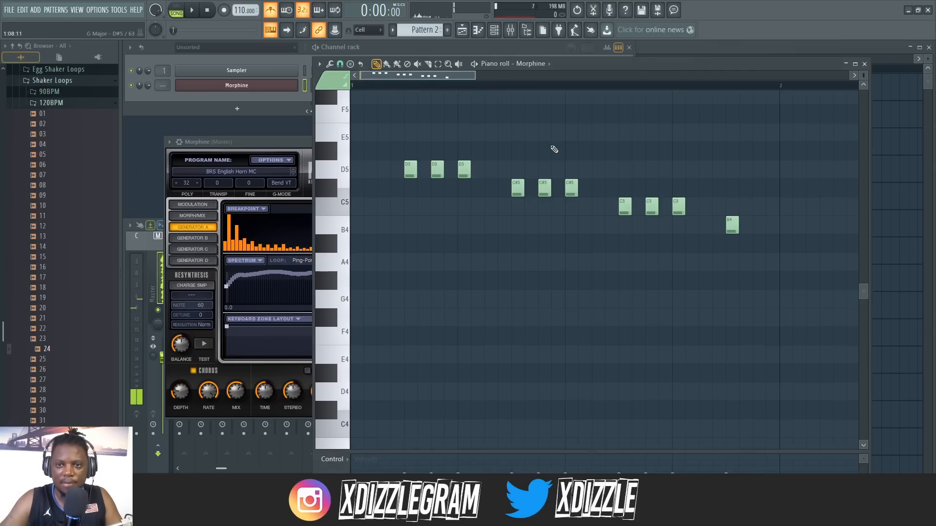
pyautogui.press('space')
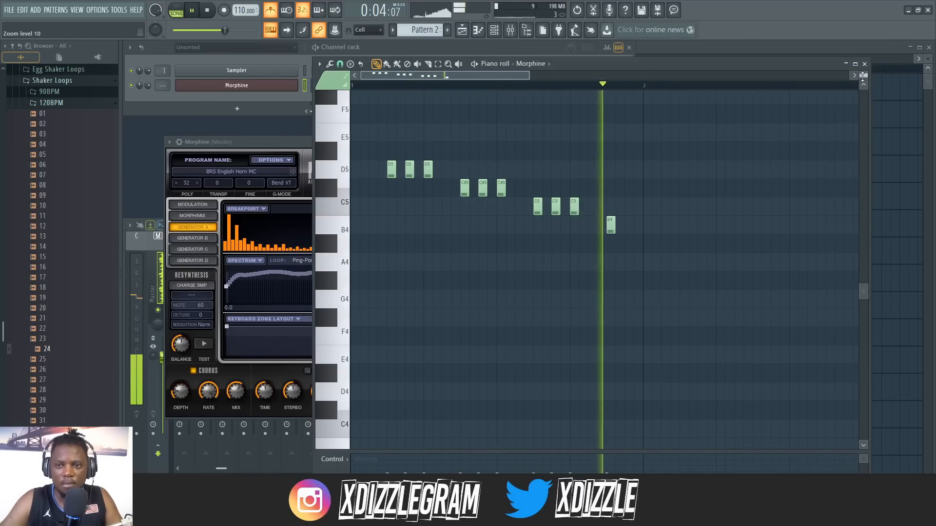
pyautogui.moveTo(863, 76); pyautogui.dragTo(863, 80)
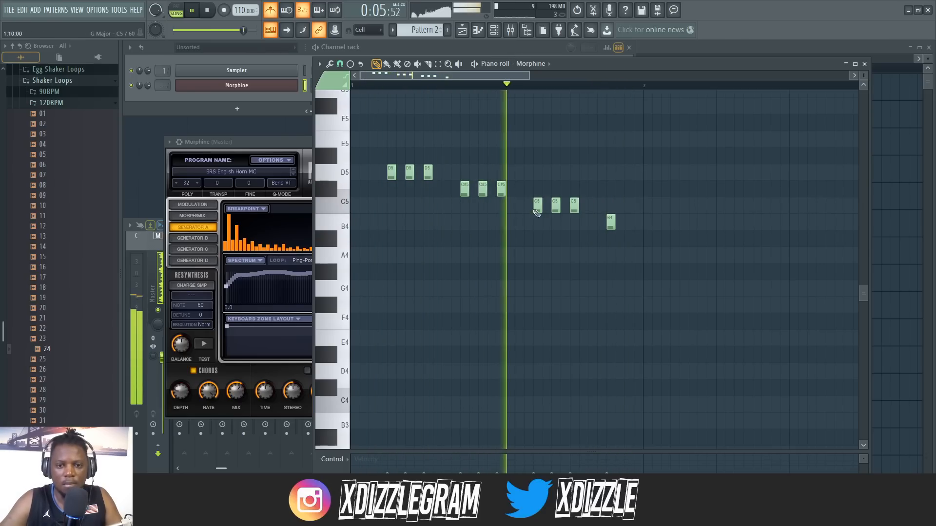
pyautogui.moveTo(590, 229); pyautogui.dragTo(530, 200)
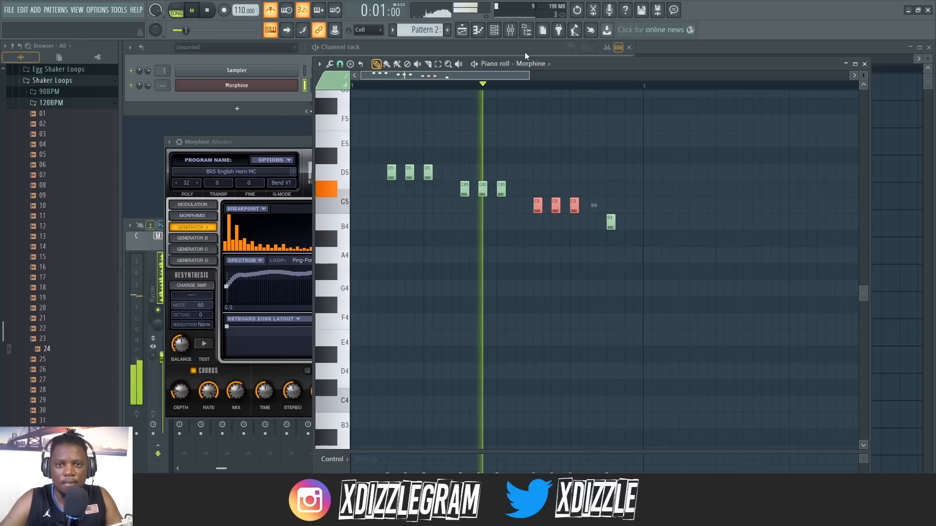
pyautogui.press('F6')
pyautogui.press('F5')
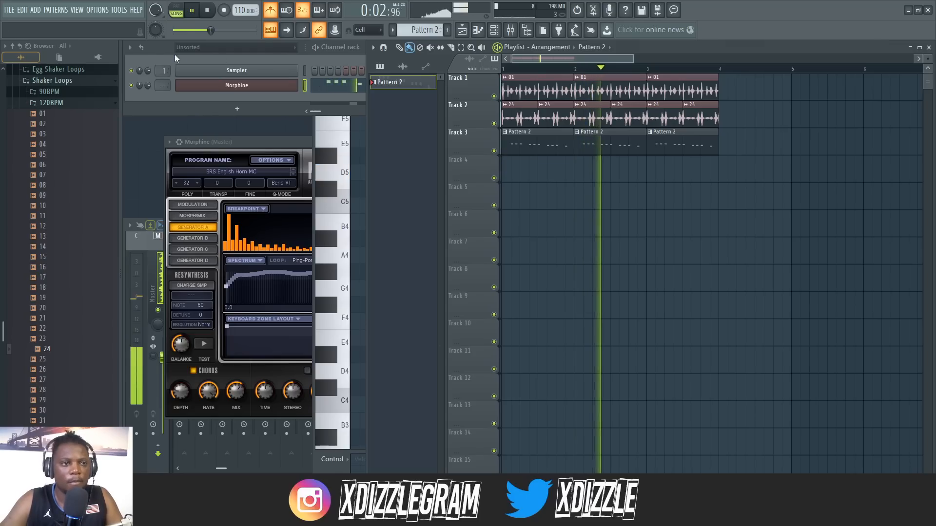
# Stop playback, add a Purity instrument channel and move its window clear of the Morphine window
pyautogui.click(166, 51)
pyautogui.press('space')
pyautogui.click(236, 108)
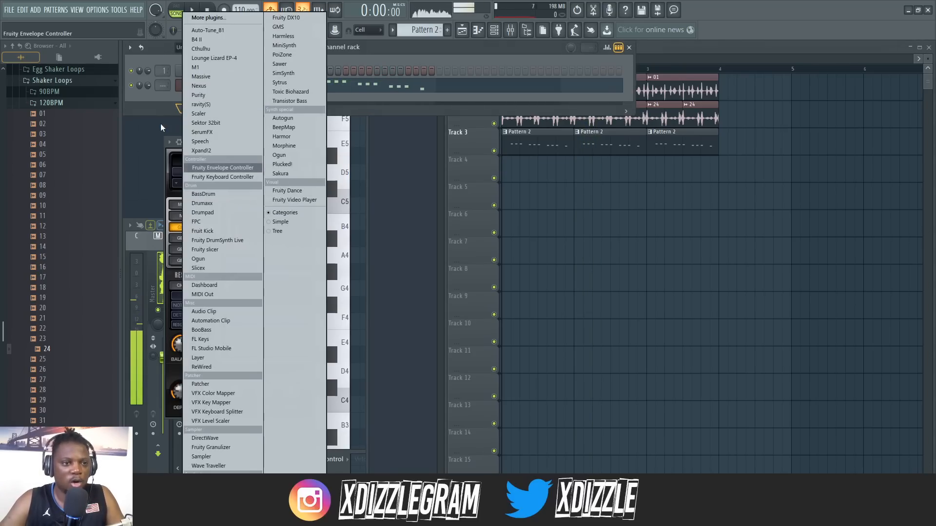
pyautogui.click(215, 96)
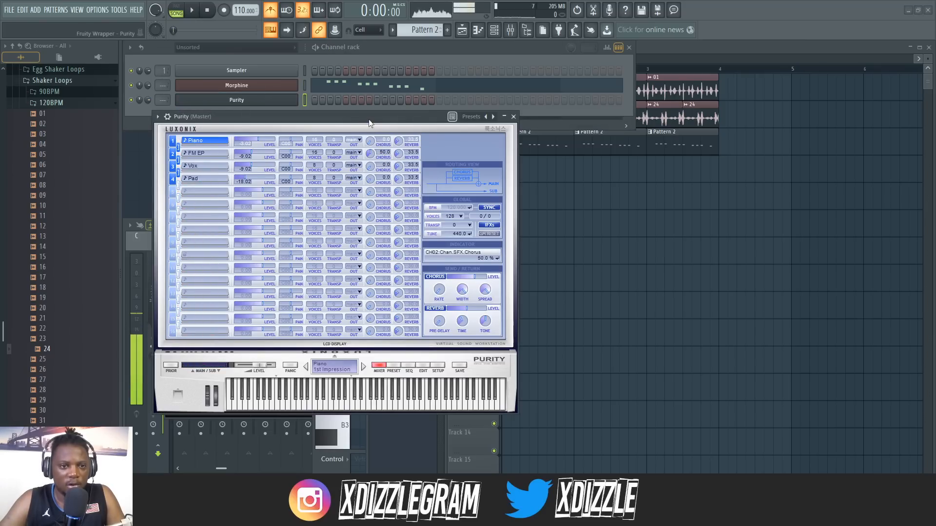
pyautogui.moveTo(369, 123); pyautogui.dragTo(581, 120)
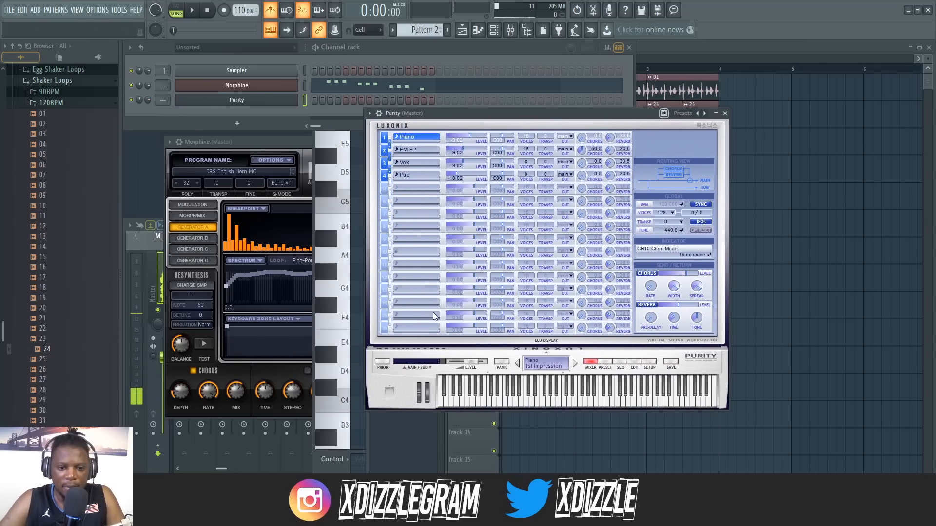
# Load the Tremolo Signal preset from Purity's Slow Synth category
pyautogui.click(605, 362)
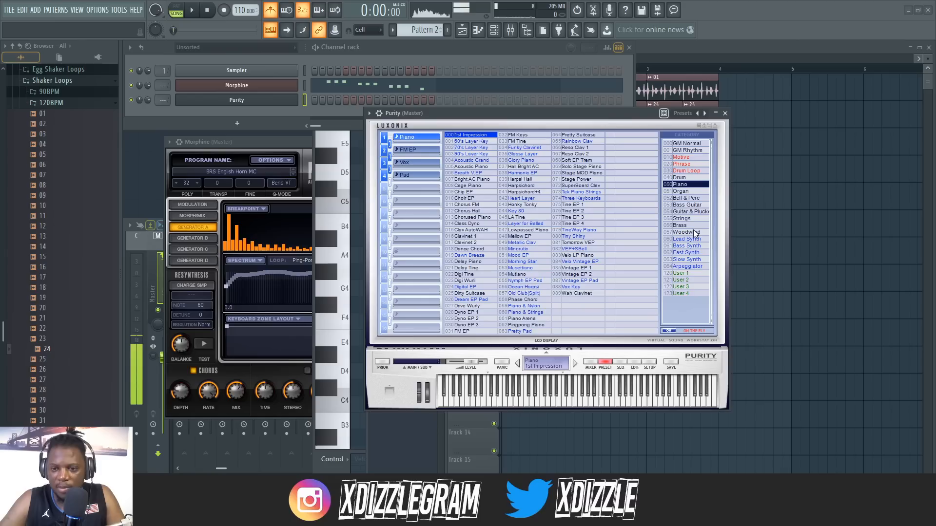
pyautogui.click(692, 260)
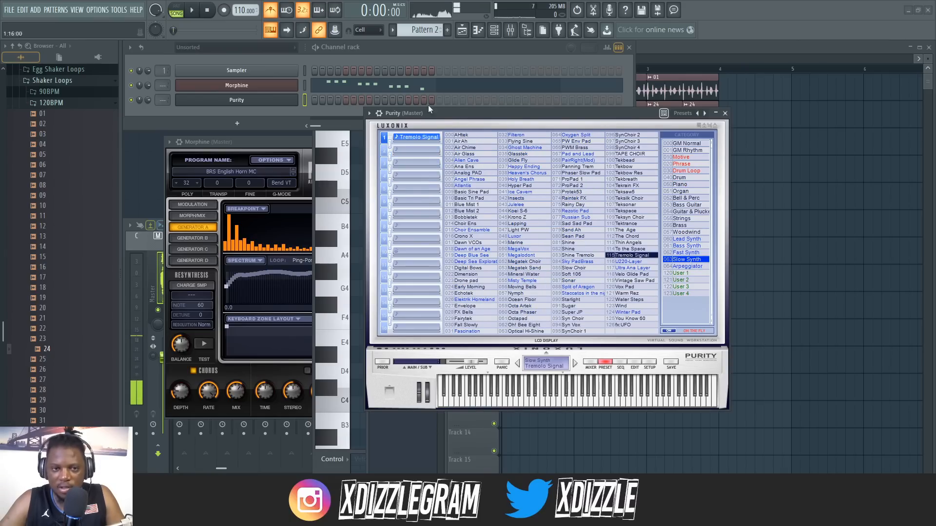
# Draw a one-bar D5 note for Purity in the piano roll and play it with the melody
pyautogui.moveTo(424, 113); pyautogui.dragTo(537, 125)
pyautogui.rightClick(244, 104)
pyautogui.click(341, 101)
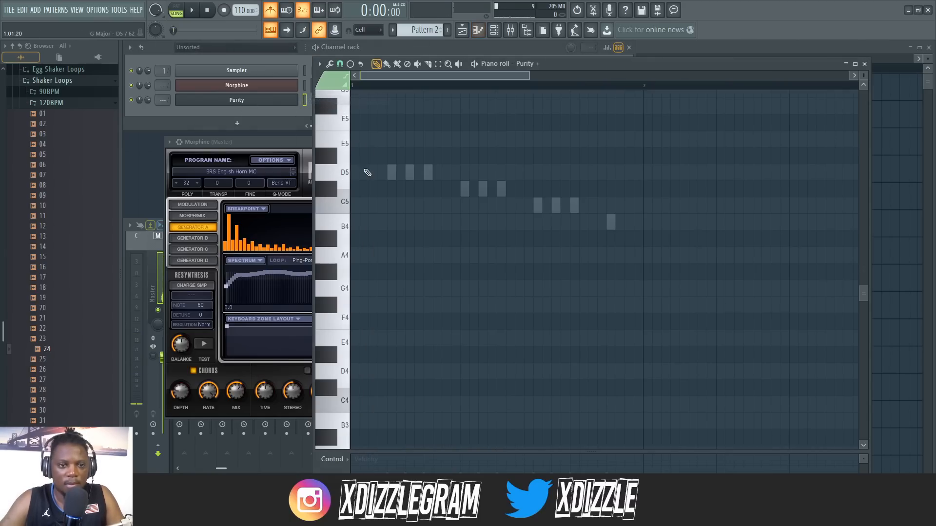
pyautogui.moveTo(366, 174); pyautogui.dragTo(643, 179)
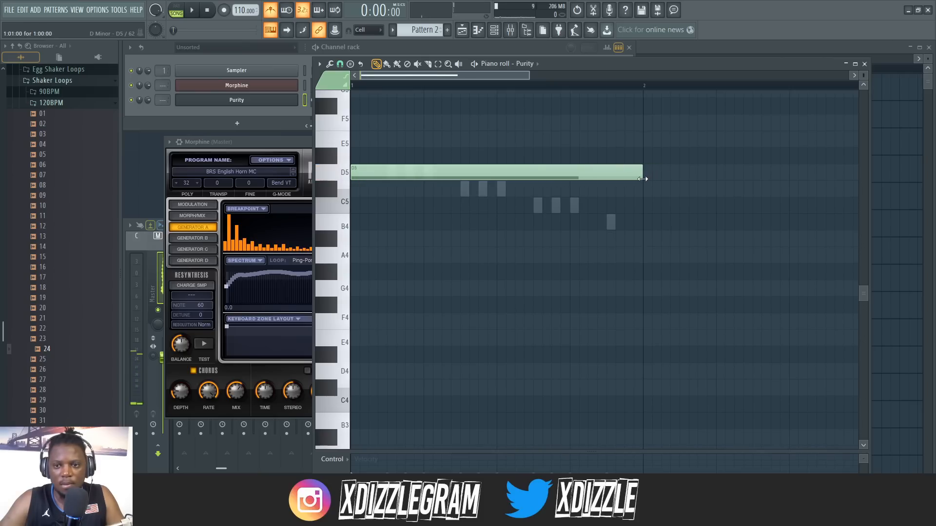
pyautogui.press('space')
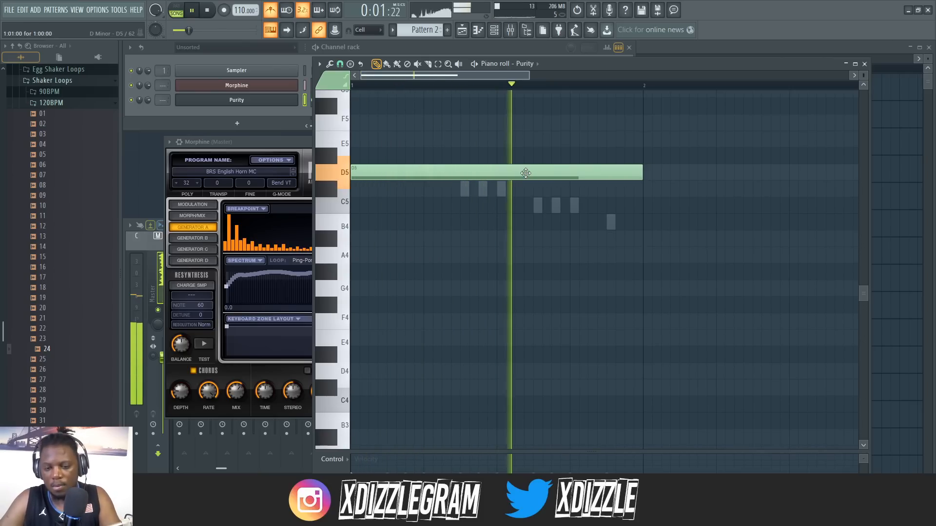
# Transpose the sustained Purity note down to B4, listen to it, and return to the playlist
pyautogui.moveTo(509, 171); pyautogui.dragTo(503, 227)
pyautogui.press('space')
pyautogui.press('space')
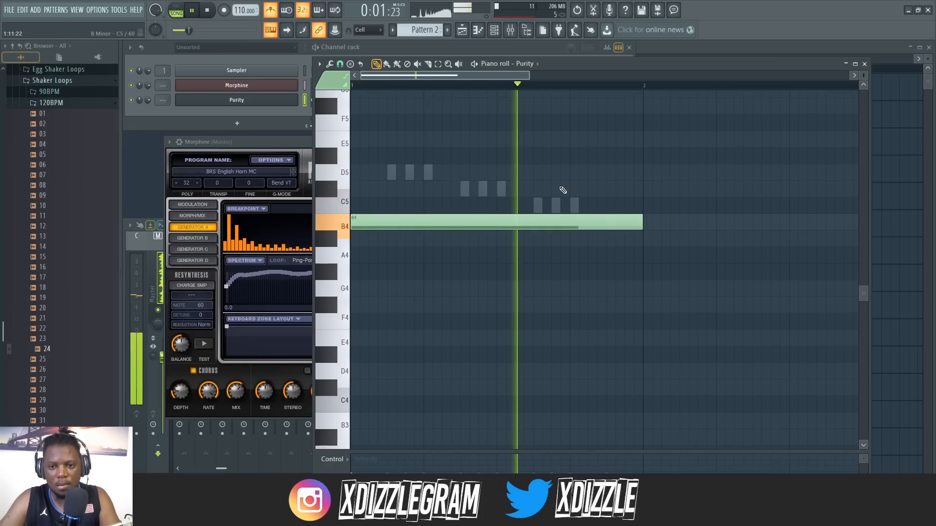
pyautogui.scroll(-2, 484, 92)
pyautogui.scroll(-3, 495, 77)
pyautogui.click(551, 48)
pyautogui.click(692, 48)
pyautogui.press('space')
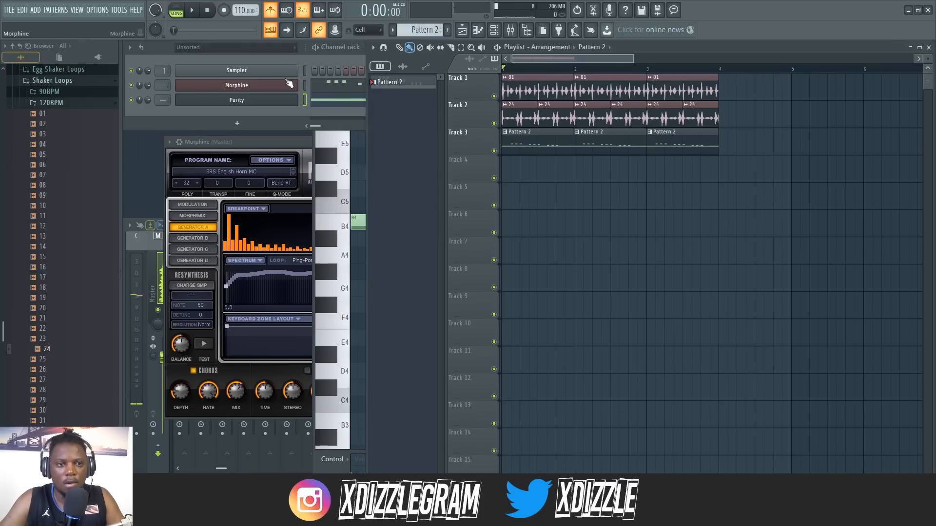
# Cut the Purity note out of Pattern 2 and paste it into a new Pattern 3
pyautogui.click(306, 100)
pyautogui.hotkey('ctrl', 'x')
pyautogui.press('KP_Add')
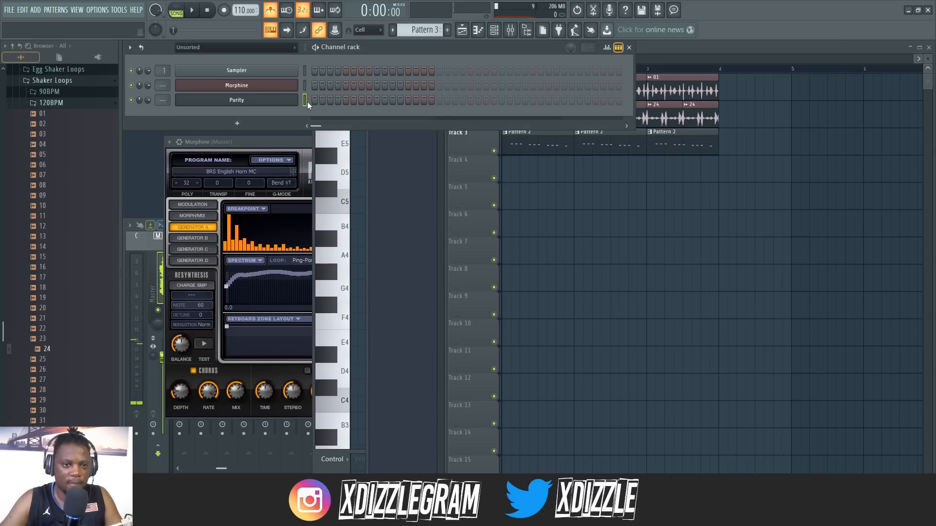
pyautogui.hotkey('ctrl', 'v')
# Lengthen the B4 Purity note to four bars and place Pattern 3 at the start of Track 4
pyautogui.click(423, 99)
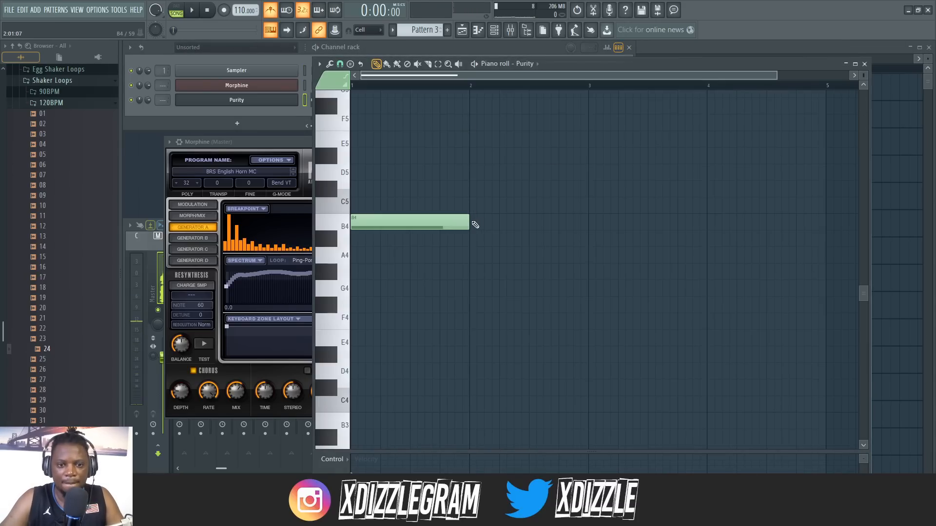
pyautogui.moveTo(475, 224); pyautogui.dragTo(792, 235)
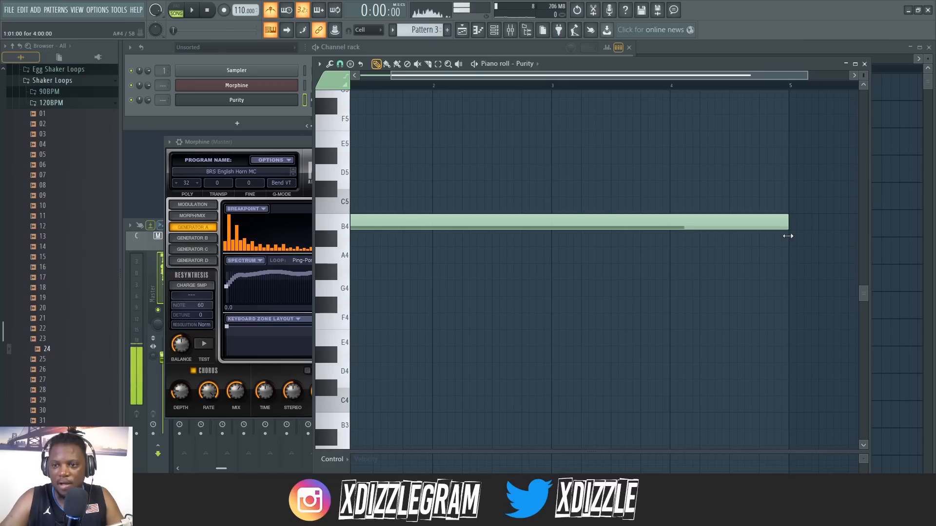
pyautogui.press('F5')
pyautogui.click(501, 170)
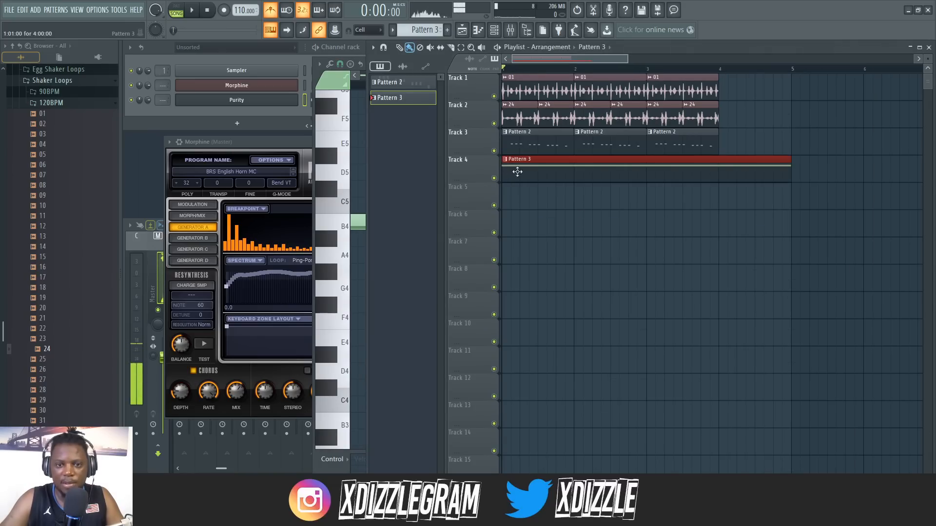
# Duplicate the third bar of both shaker tracks and Pattern 2 into bar 4
pyautogui.scroll(-3, 559, 64)
pyautogui.moveTo(660, 152); pyautogui.dragTo(589, 82)
pyautogui.hotkey('ctrl', 'b')
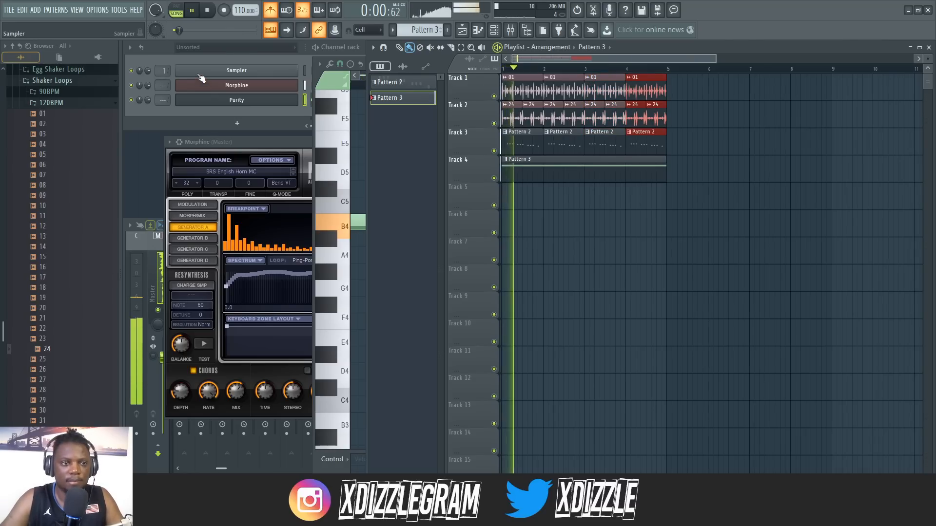
# Play the four-bar arrangement and review the Morphine melody of Pattern 2 in the piano roll and channel rack
pyautogui.click(164, 49)
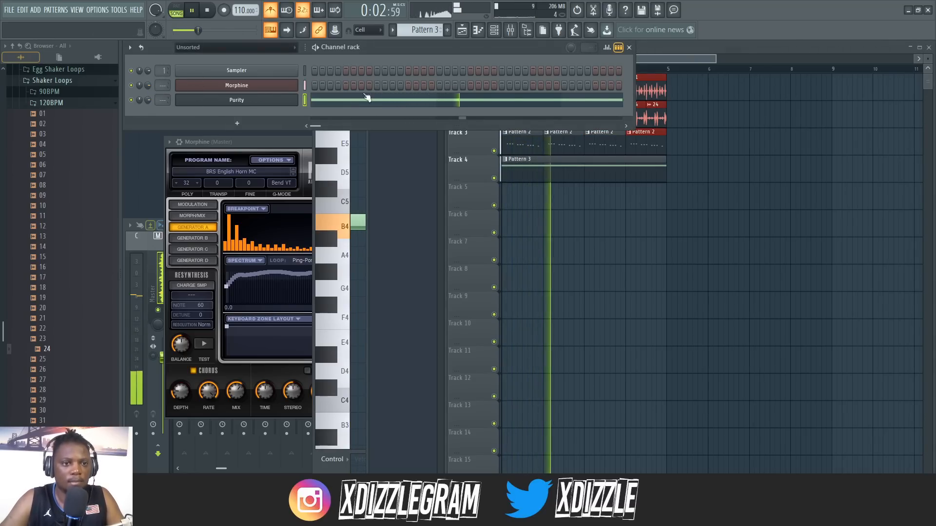
pyautogui.click(681, 50)
pyautogui.doubleClick(561, 140)
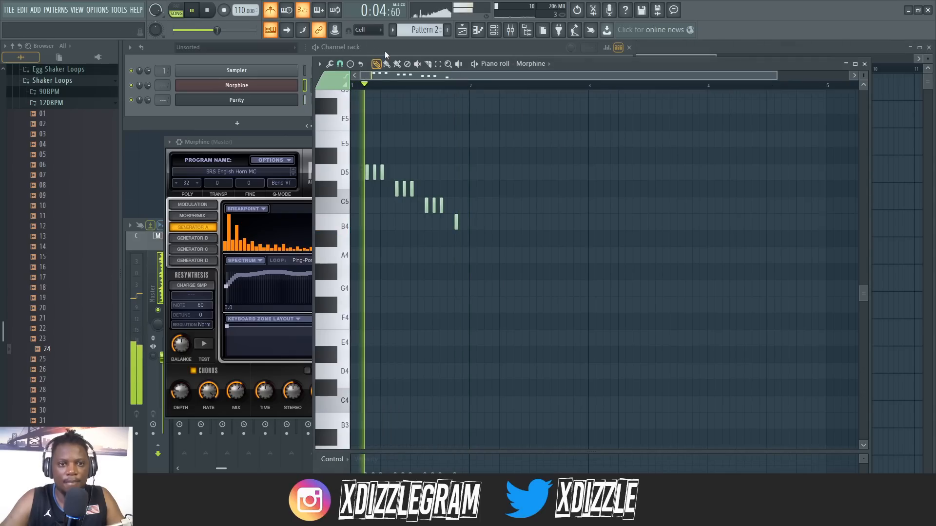
pyautogui.scroll(2, 370, 89)
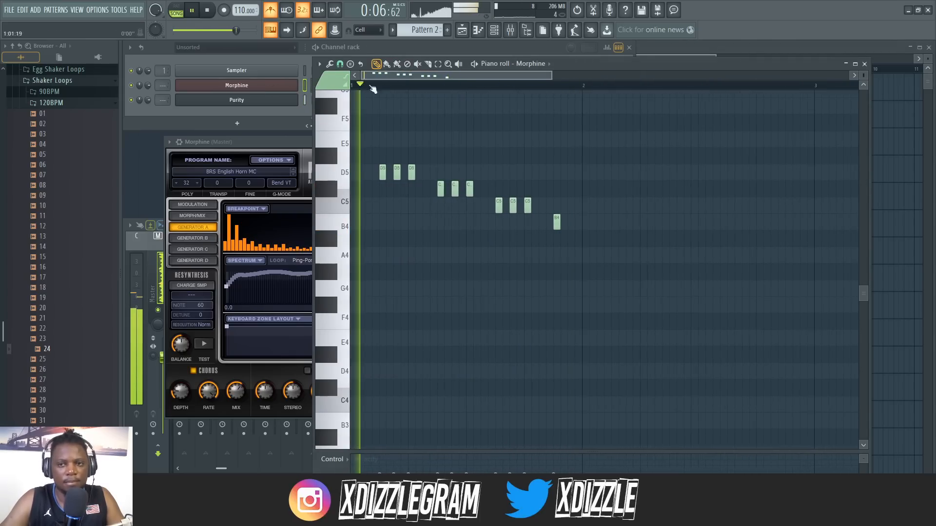
pyautogui.moveTo(866, 73); pyautogui.dragTo(867, 78)
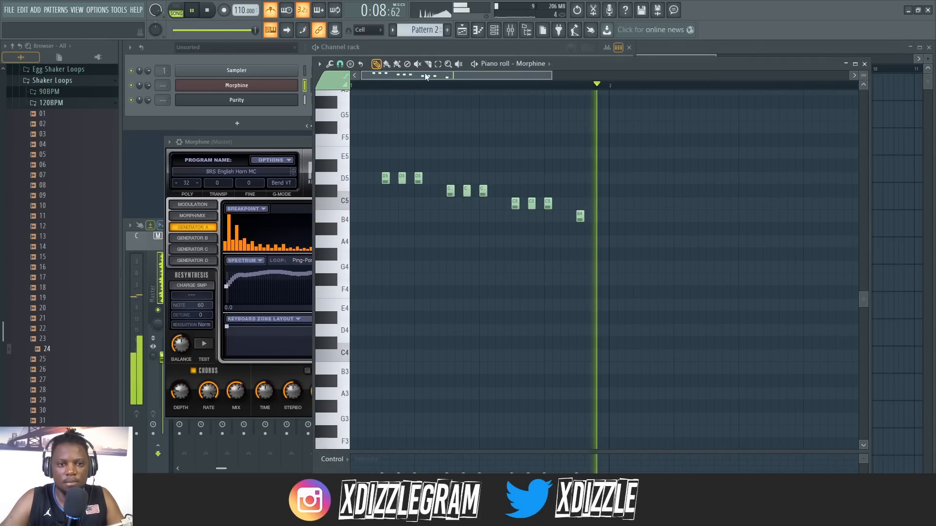
pyautogui.scroll(2, 356, 83)
pyautogui.press('space')
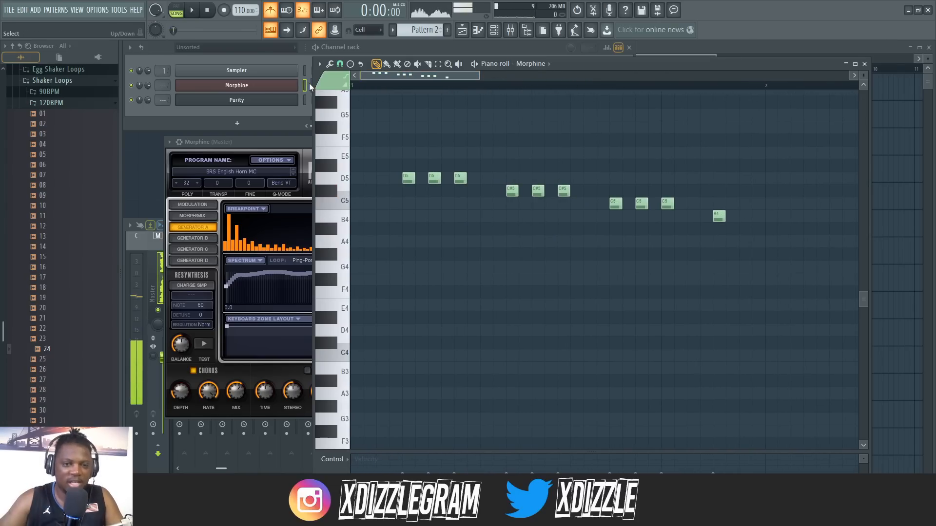
pyautogui.click(402, 52)
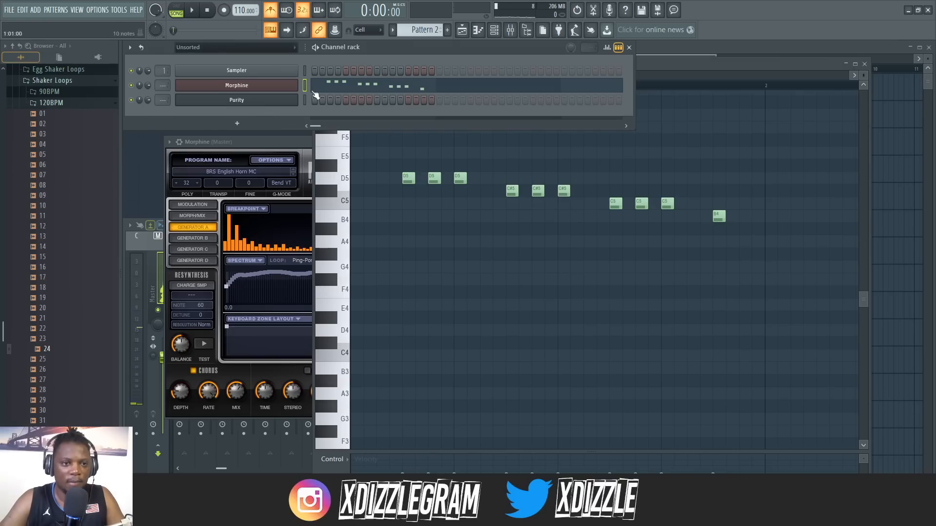
pyautogui.press('space')
pyautogui.click(667, 45)
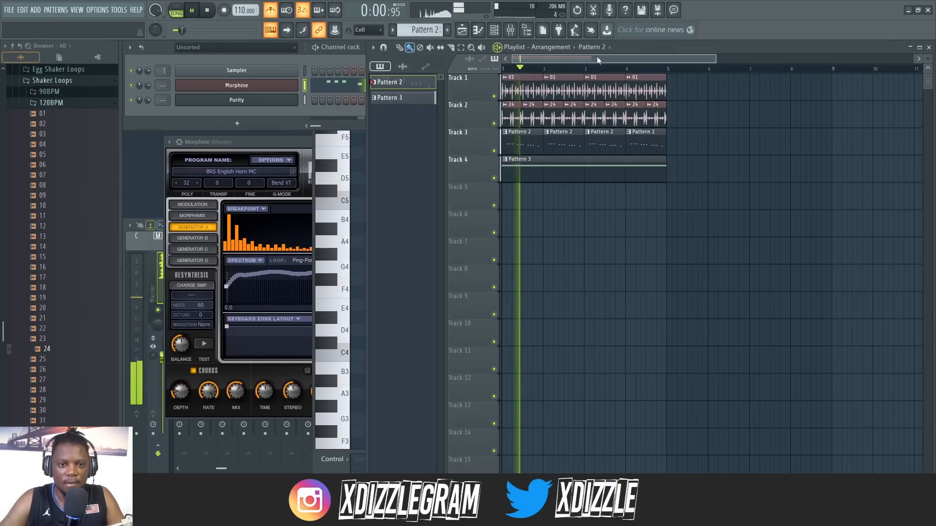
pyautogui.click(361, 52)
pyautogui.click(653, 55)
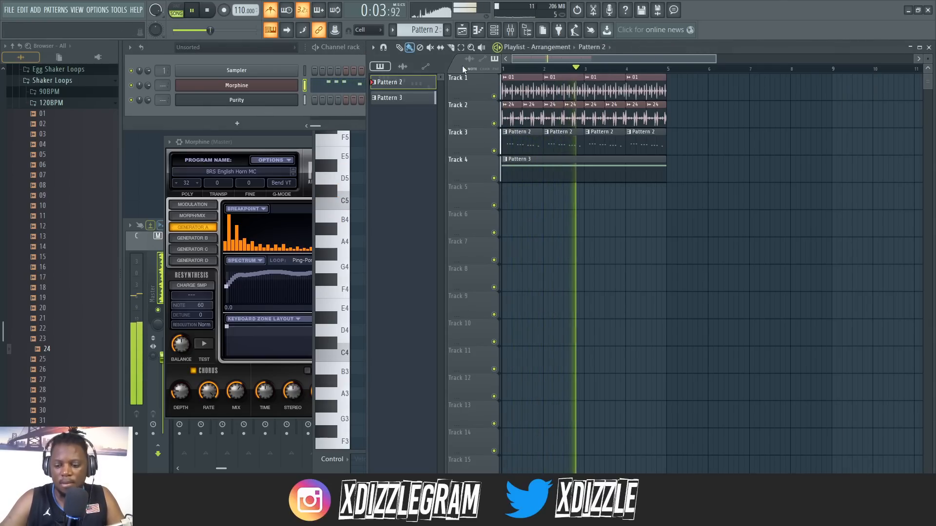
pyautogui.press('space')
# Create an empty Pattern 4, place it four times across bars 1 to 4 of Track 5, and mute Track 3
pyautogui.press('KP_Add')
pyautogui.press('KP_Add')
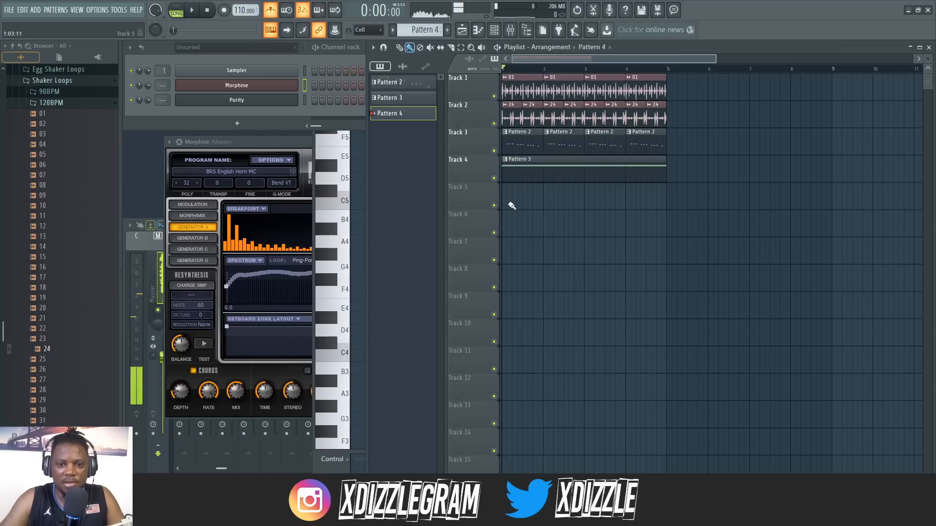
pyautogui.moveTo(512, 205); pyautogui.dragTo(625, 201)
pyautogui.click(495, 151)
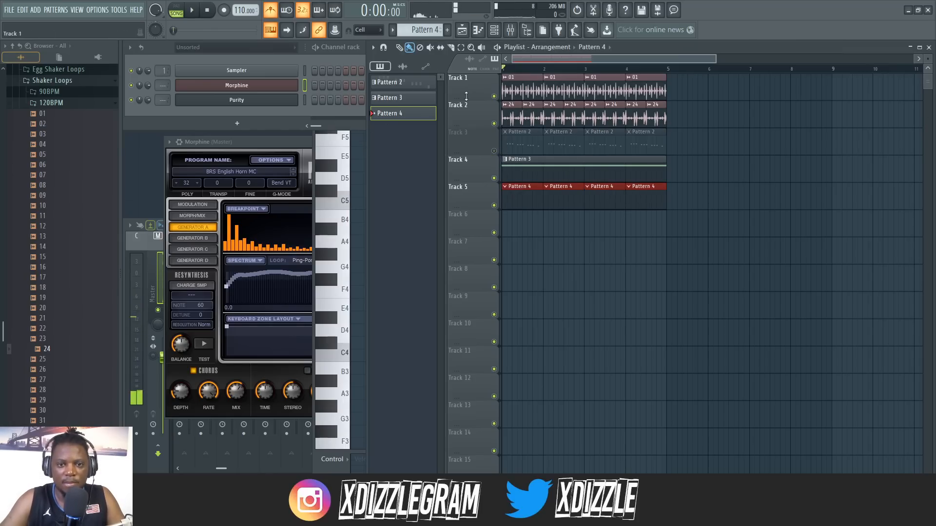
# Browse to the Snare folder of the KS4 Amapiano Sound Kit and preview KS4 - Snare (24)
pyautogui.click(50, 92)
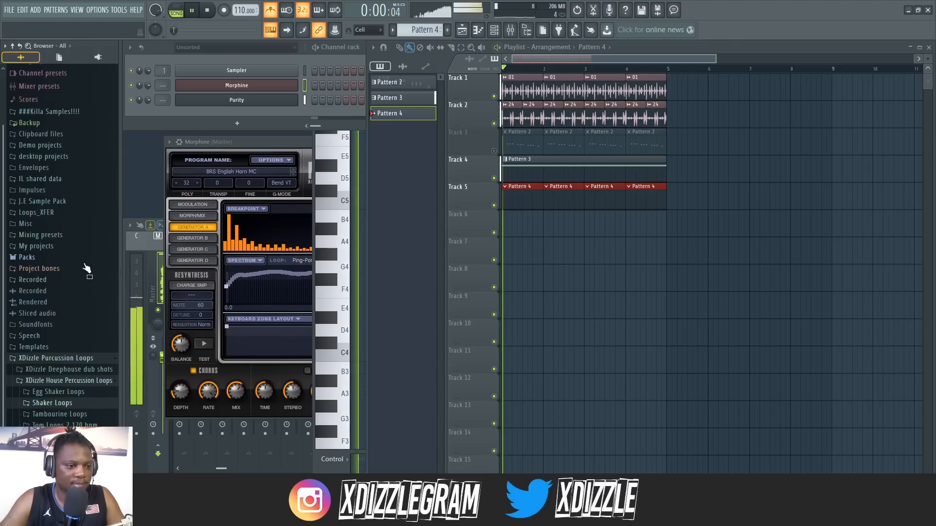
pyautogui.click(63, 202)
pyautogui.scroll(-5, 61, 200)
pyautogui.click(58, 176)
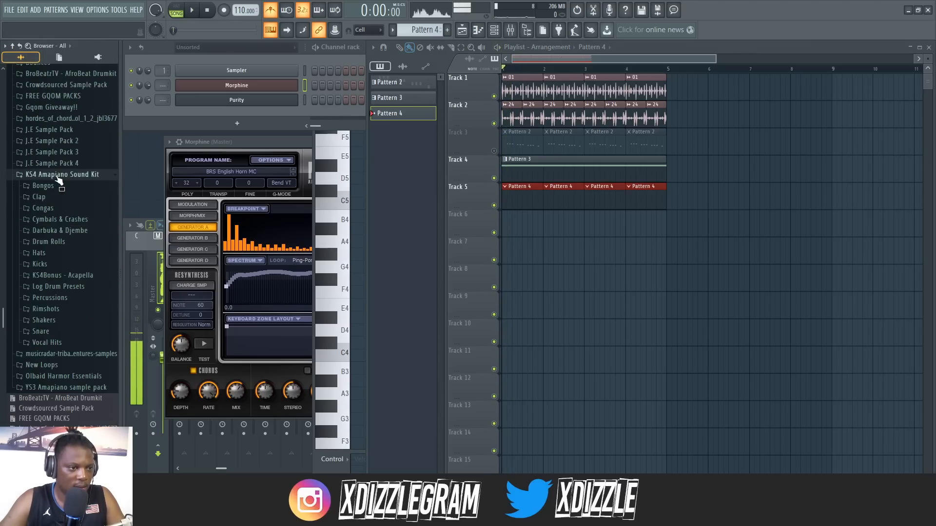
pyautogui.scroll(-4, 59, 204)
pyautogui.click(60, 209)
pyautogui.scroll(-4, 59, 215)
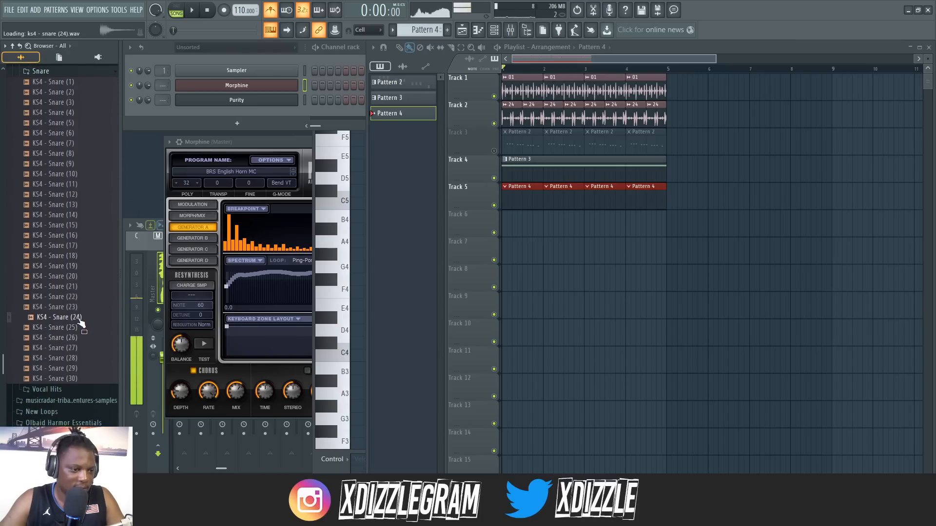
# Add the KS4 - Snare (24) and KS4 - Snare (26) samples as new channels in the channel rack
pyautogui.moveTo(248, 112); pyautogui.dragTo(248, 113)
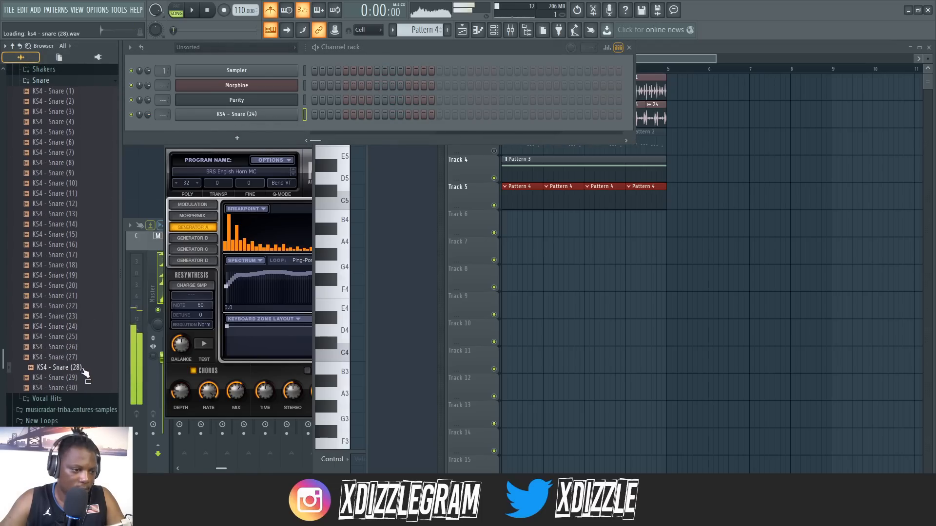
pyautogui.moveTo(251, 132); pyautogui.dragTo(254, 127)
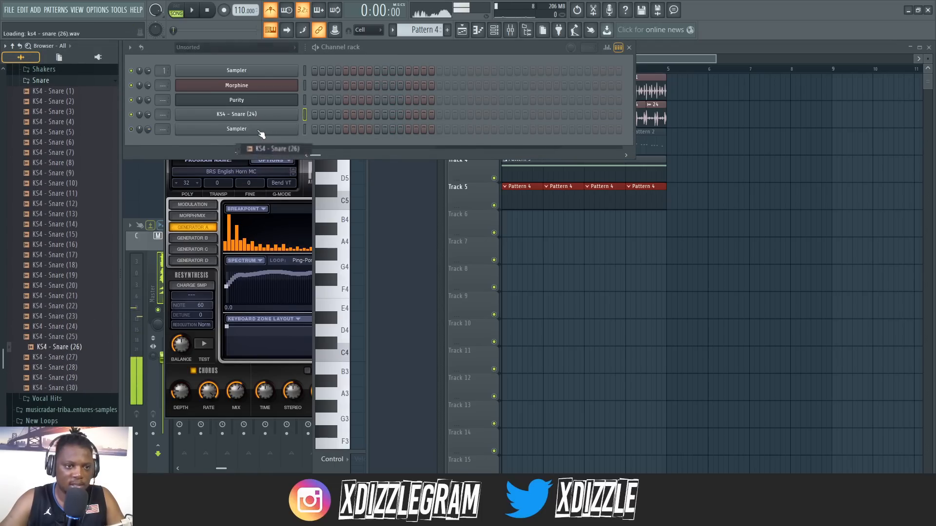
# Program Snare (26) hits on steps 1, 4, 7, 11, 14 and 17 of Pattern 4, switching playback to song mode
pyautogui.press('space')
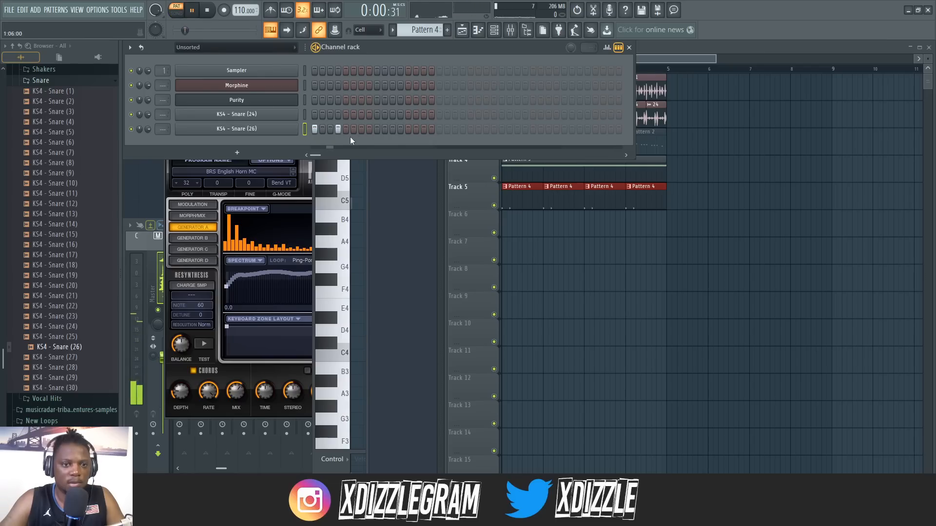
pyautogui.press('space')
pyautogui.click(361, 130)
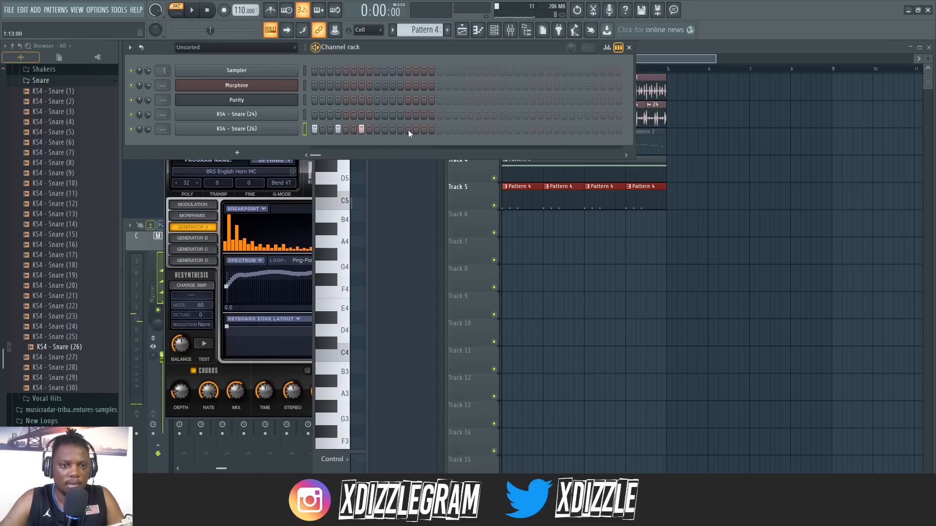
pyautogui.click(393, 129)
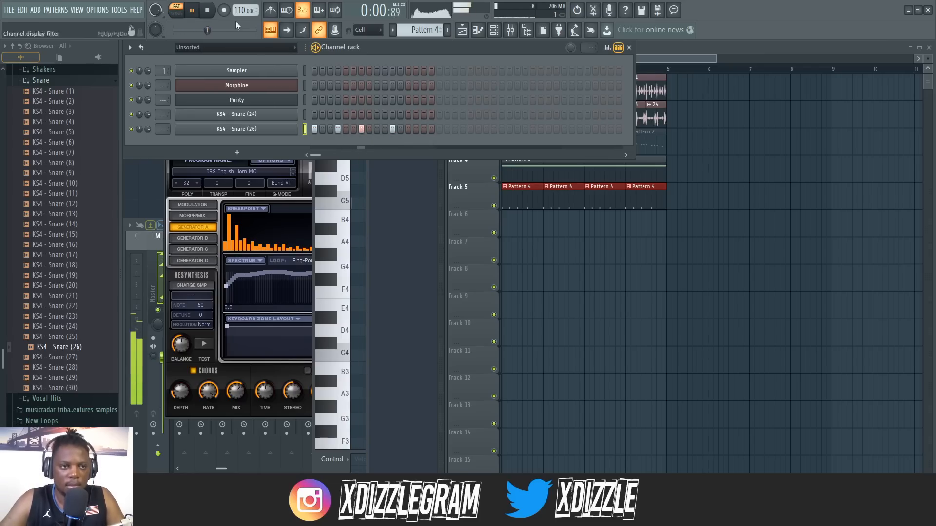
pyautogui.click(415, 129)
pyautogui.click(181, 18)
pyautogui.press('space')
pyautogui.click(439, 129)
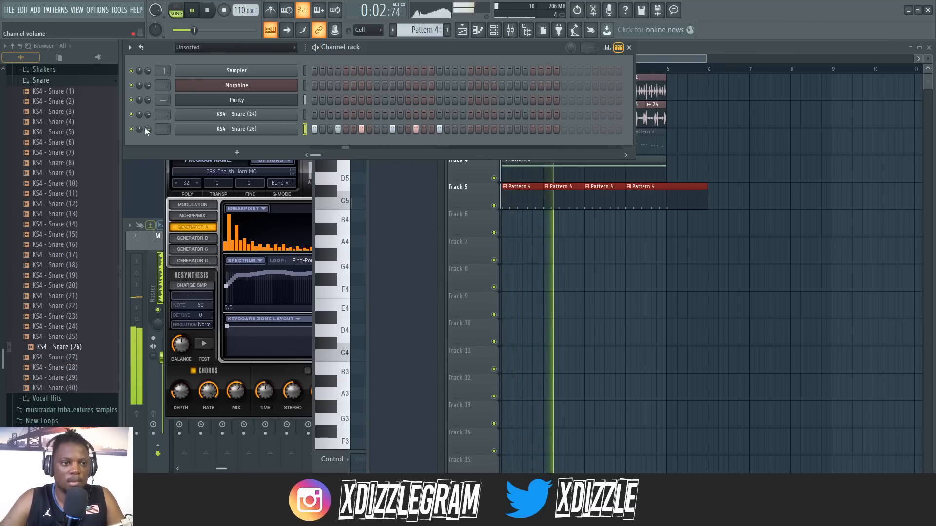
pyautogui.press('space')
# Rearrange Track 5 as two two-bar Pattern 4 clips filling bars 1 to 4, and mute Tracks 1 and 2
pyautogui.click(681, 59)
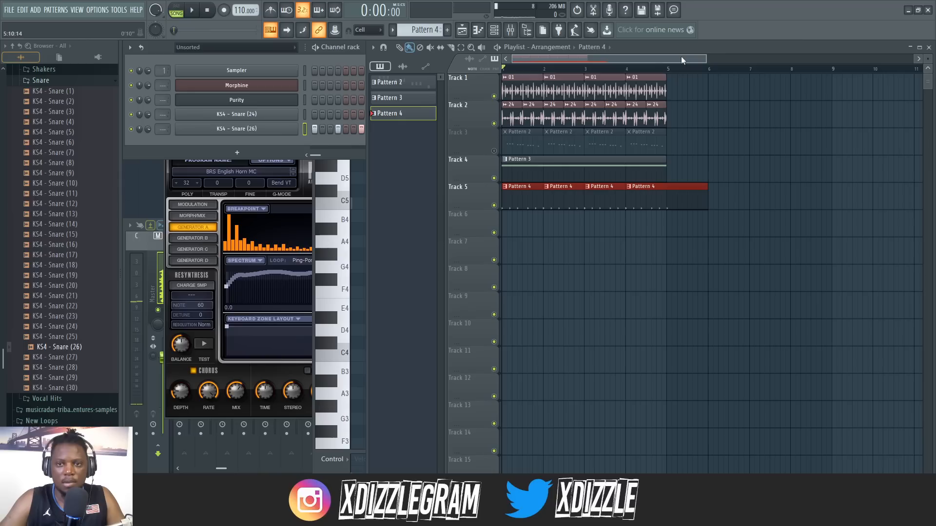
pyautogui.click(494, 123)
pyautogui.click(494, 96)
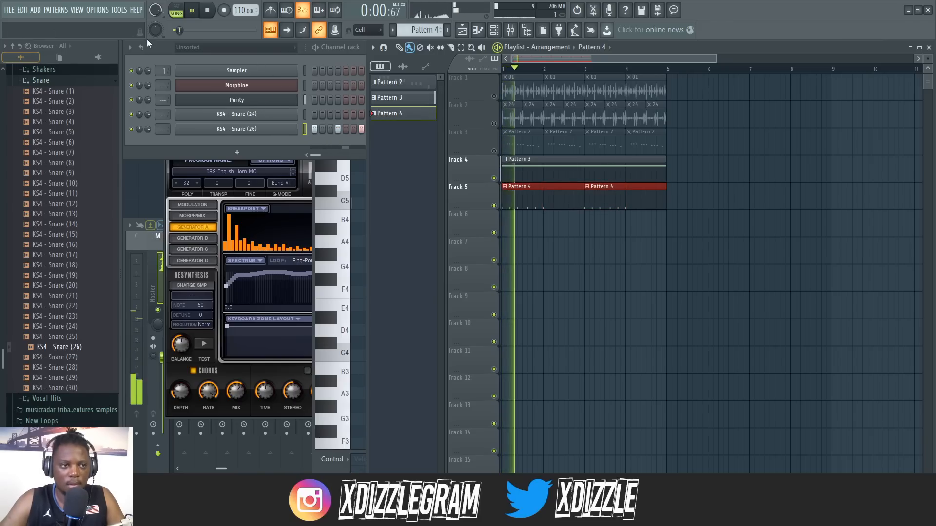
# Complete the Snare (26) rhythm in the second bar of Pattern 4 with hits on steps 20, 23, 27, 30 and 32
pyautogui.click(156, 55)
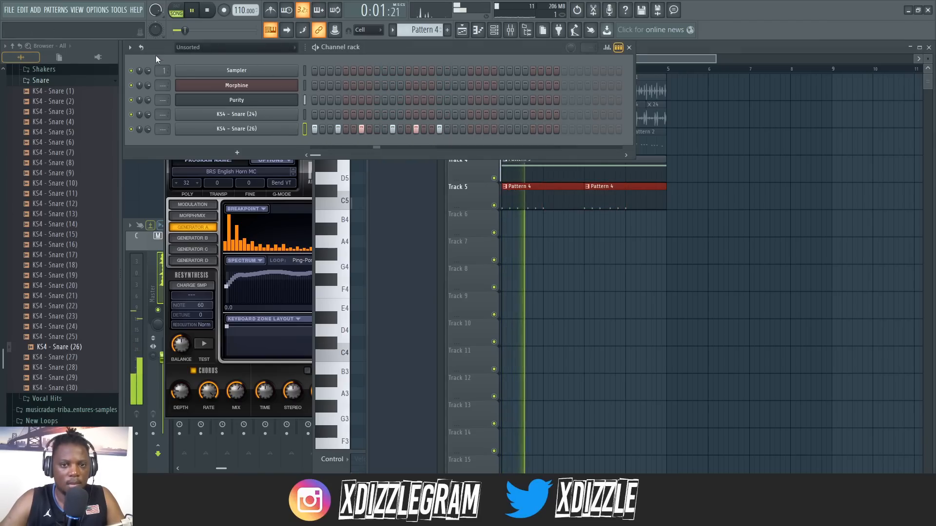
pyautogui.click(463, 130)
pyautogui.click(486, 129)
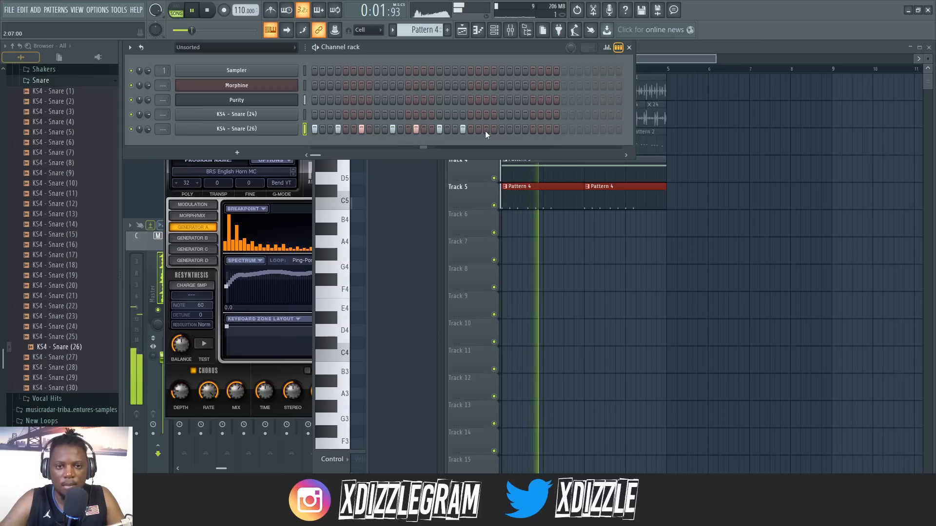
pyautogui.press('space')
pyautogui.press('space')
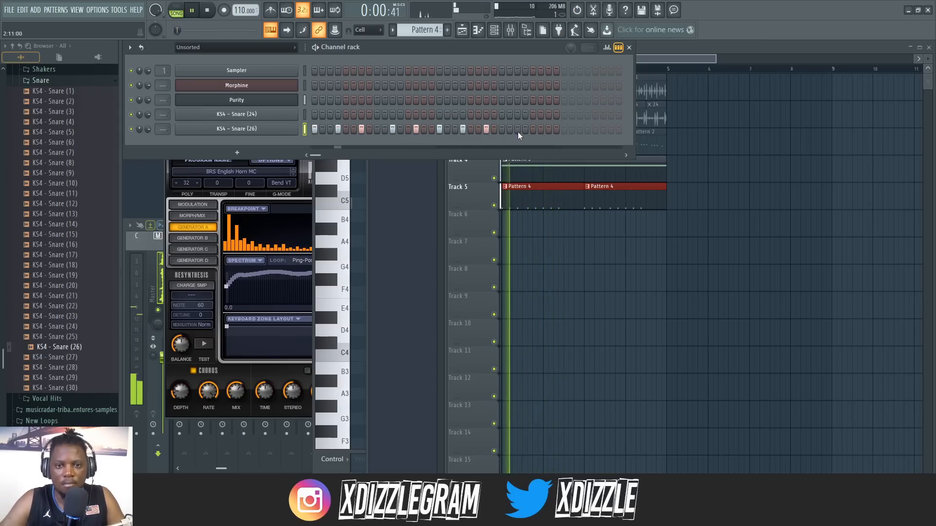
pyautogui.click(518, 129)
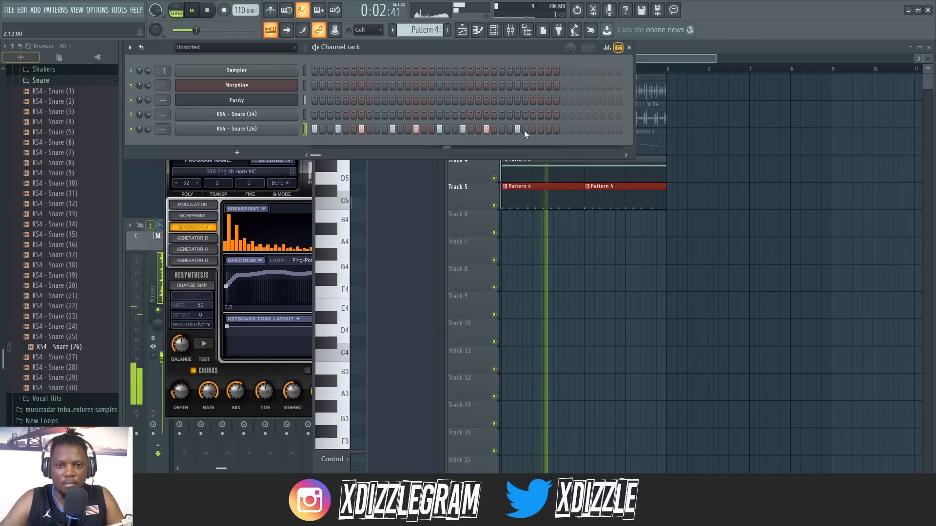
pyautogui.click(533, 130)
pyautogui.click(533, 130)
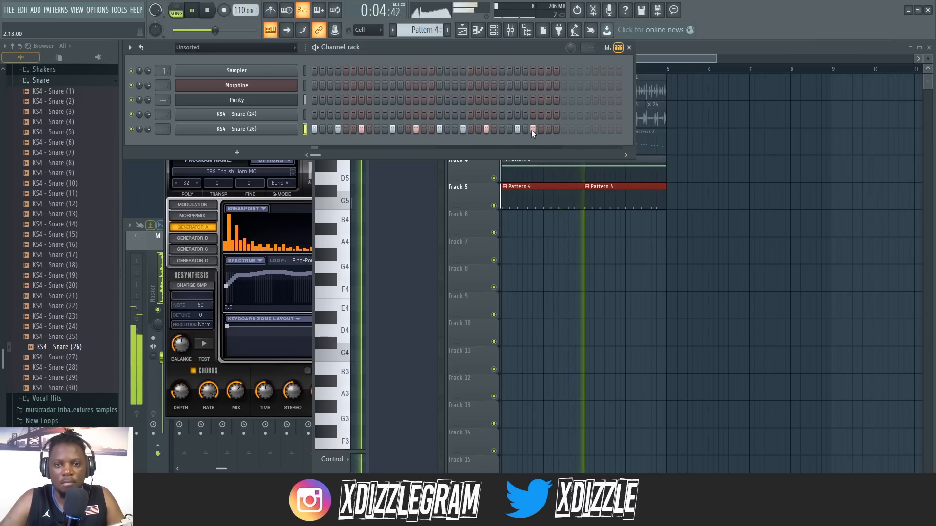
pyautogui.click(541, 130)
pyautogui.click(556, 129)
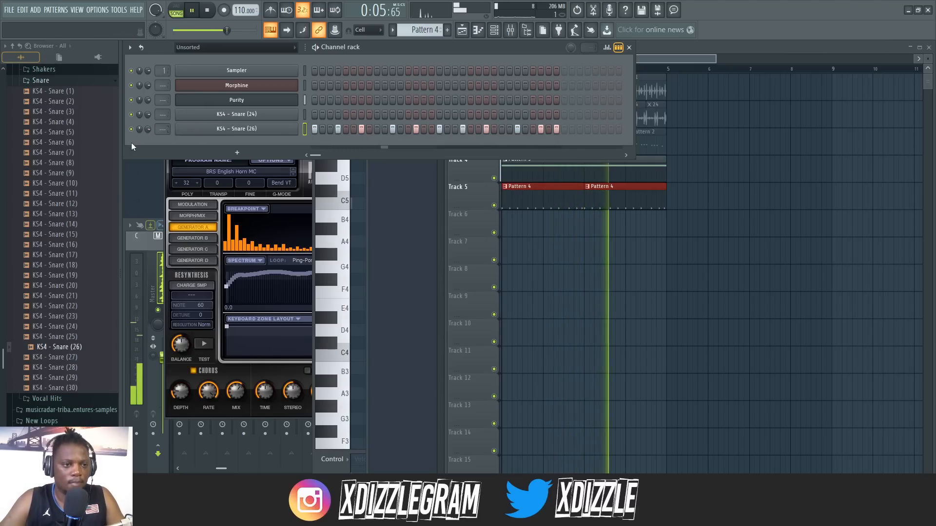
# Audition other kit snares over the playing beat and replace the Snare (26) channel's sample with KS4 - Snare (30)
pyautogui.click(68, 326)
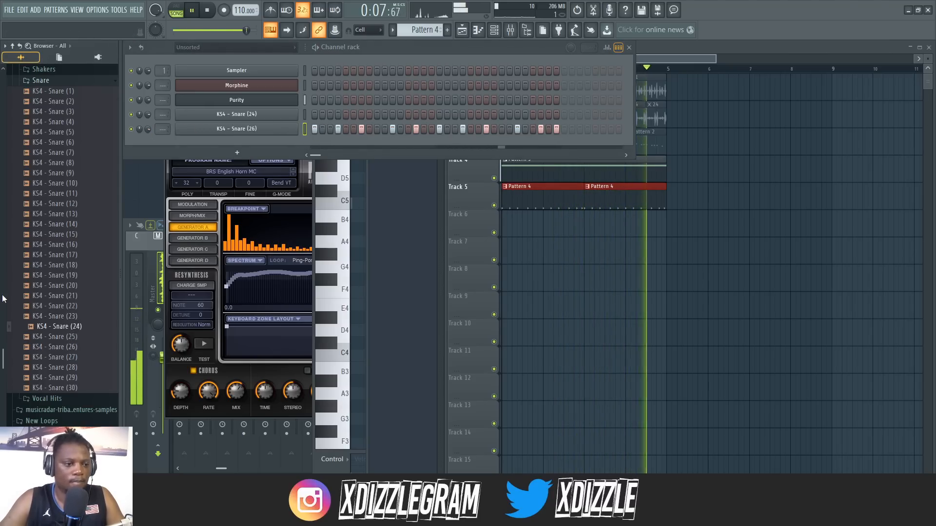
pyautogui.click(73, 306)
pyautogui.click(80, 285)
pyautogui.click(76, 275)
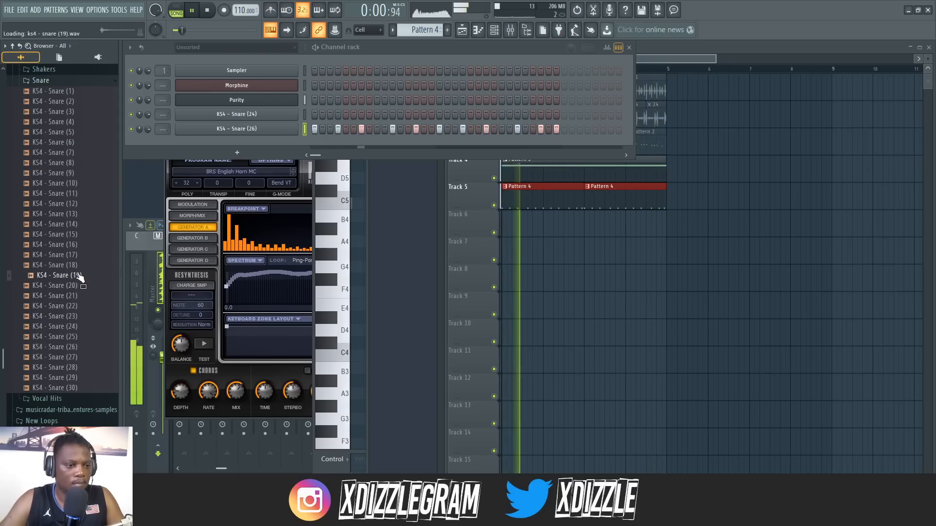
pyautogui.click(76, 265)
pyautogui.click(75, 255)
pyautogui.click(76, 245)
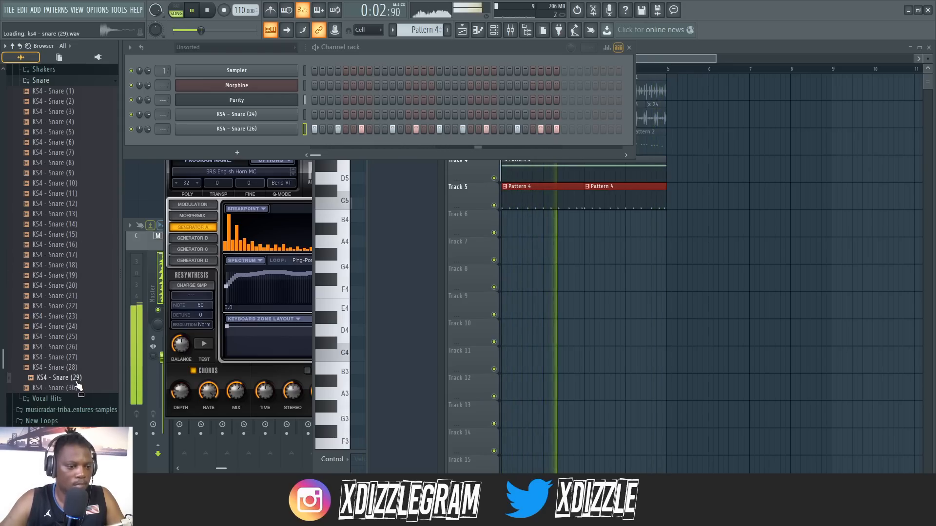
pyautogui.moveTo(74, 388); pyautogui.dragTo(255, 128)
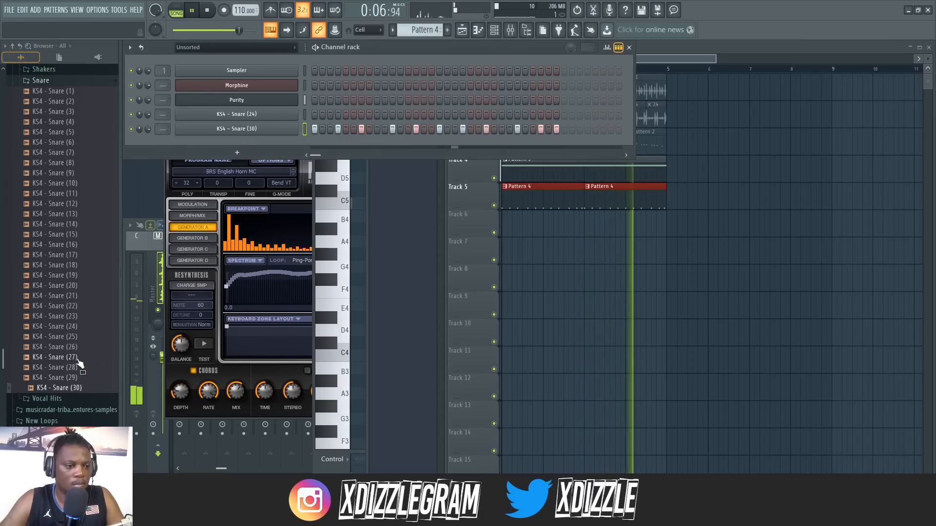
# Preview Snare (25) and Snare (24), and try a Snare (24) hit on step 7 of Pattern 4
pyautogui.click(72, 338)
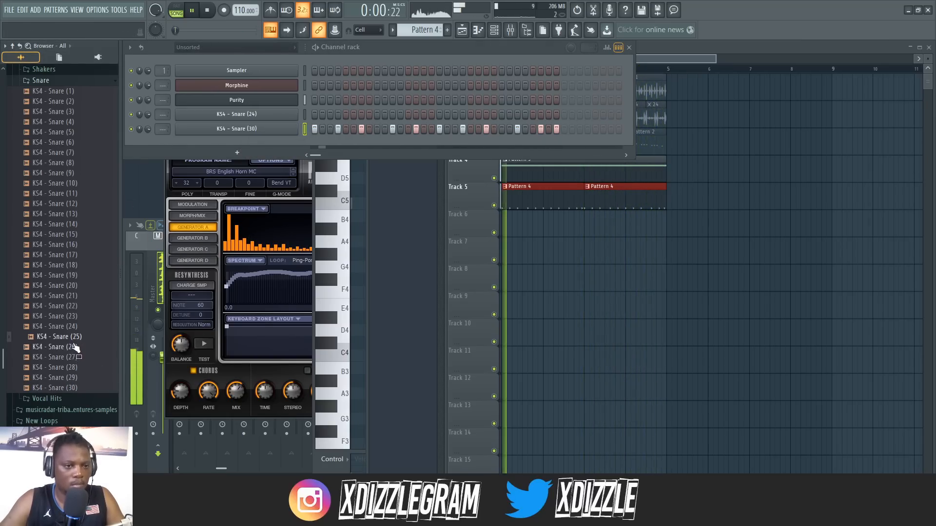
pyautogui.click(75, 328)
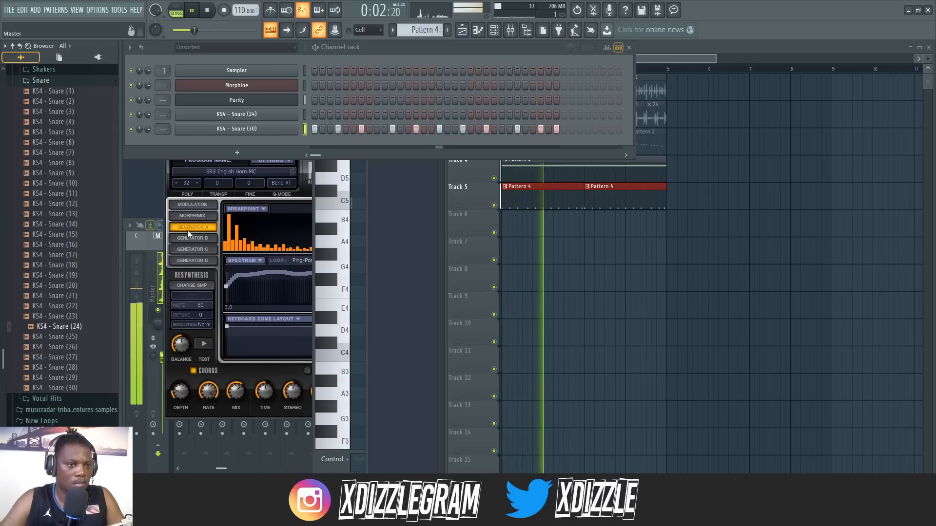
pyautogui.click(362, 116)
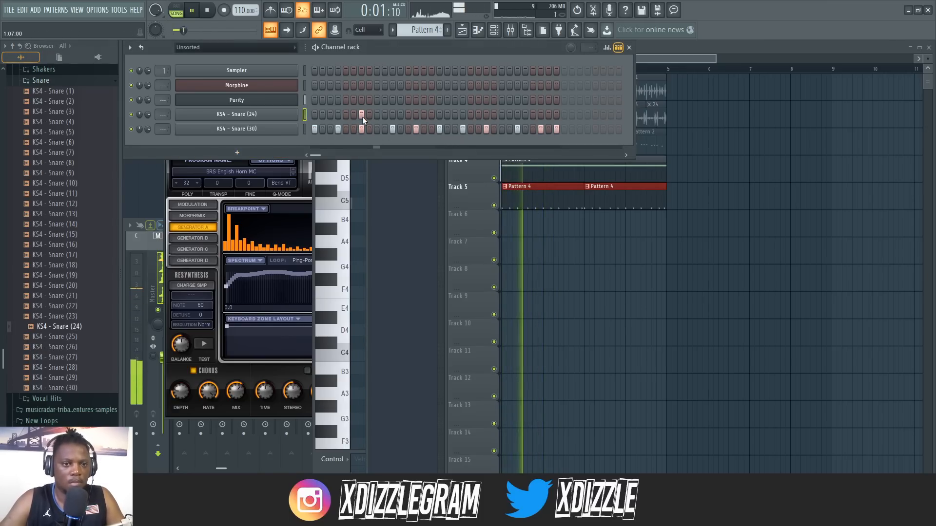
pyautogui.rightClick(362, 116)
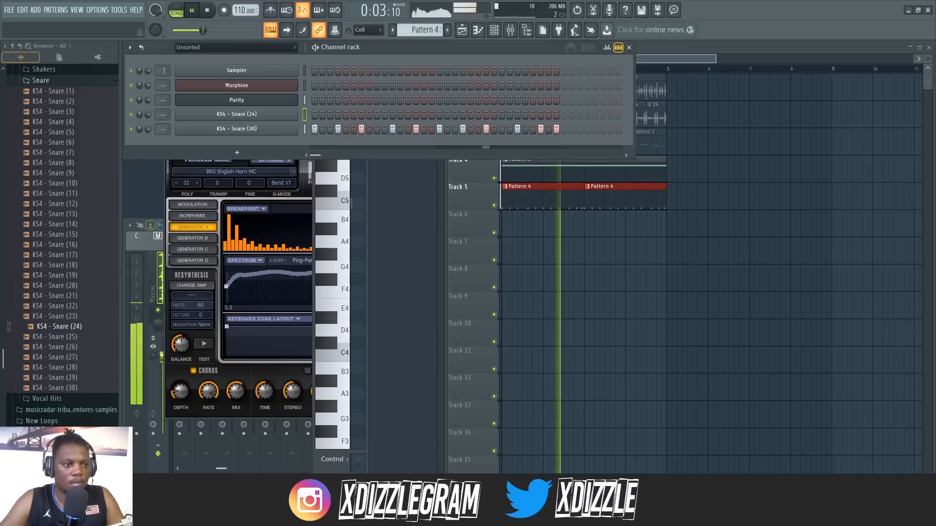
# Preview more snares near the start of the Snare folder, including KS4 - Snare (4), and collapse the folder
pyautogui.click(56, 150)
pyautogui.click(60, 124)
pyautogui.scroll(3, 59, 136)
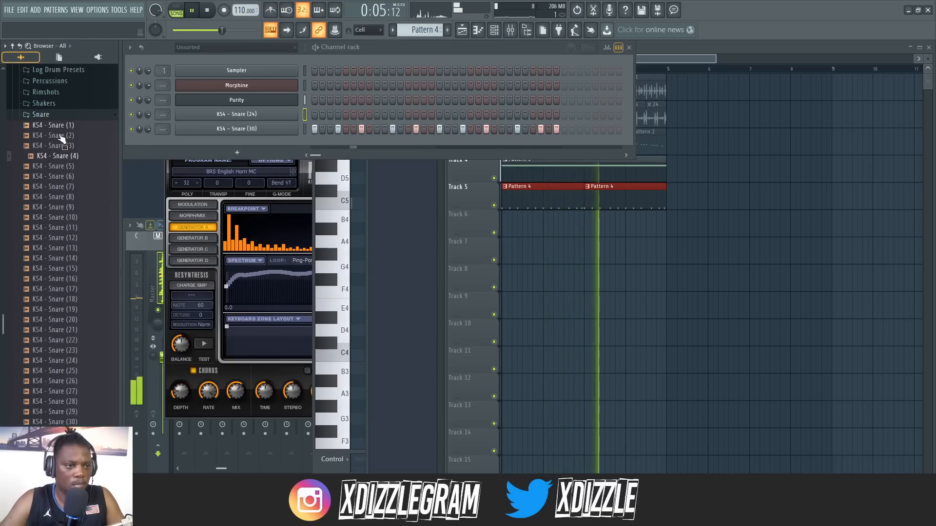
pyautogui.click(56, 163)
# Unmute Track 2 and set the volume of its audio loop 24 to 20%
pyautogui.click(472, 176)
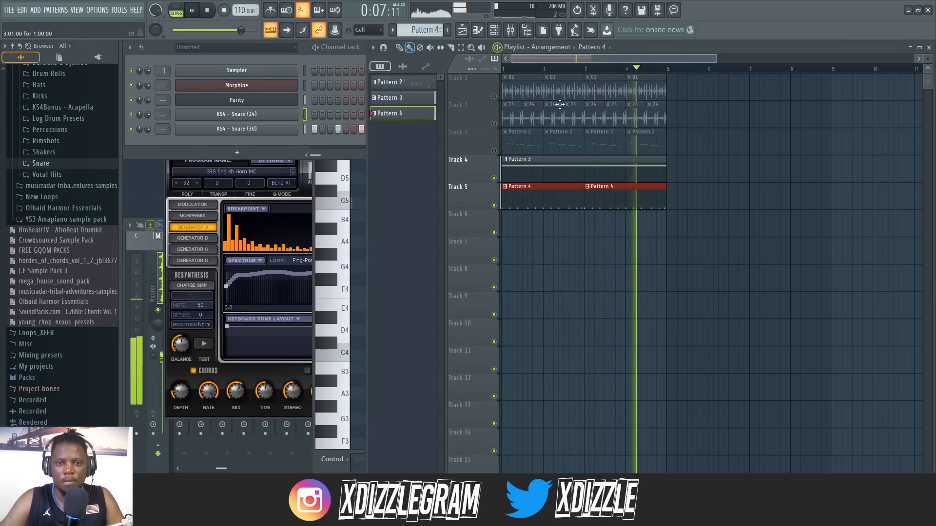
pyautogui.press('space')
pyautogui.click(494, 124)
pyautogui.doubleClick(520, 117)
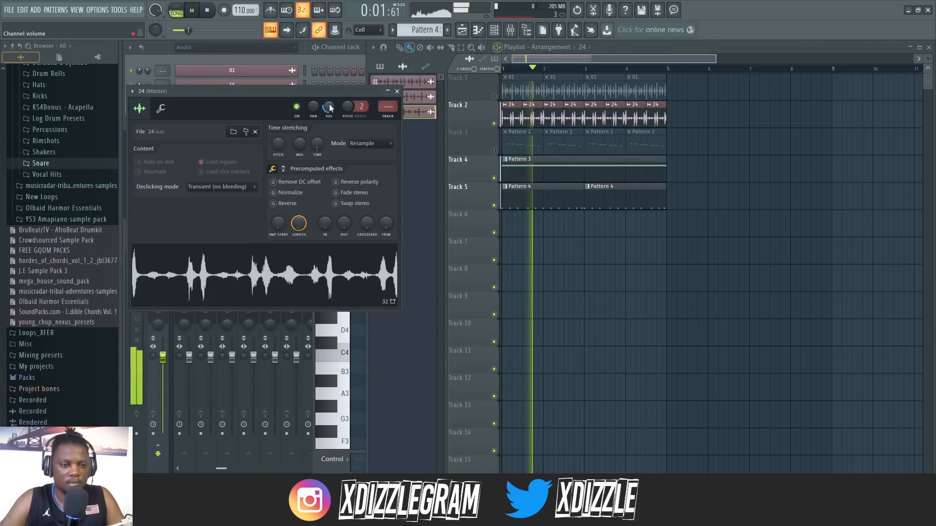
pyautogui.moveTo(329, 108); pyautogui.dragTo(329, 113)
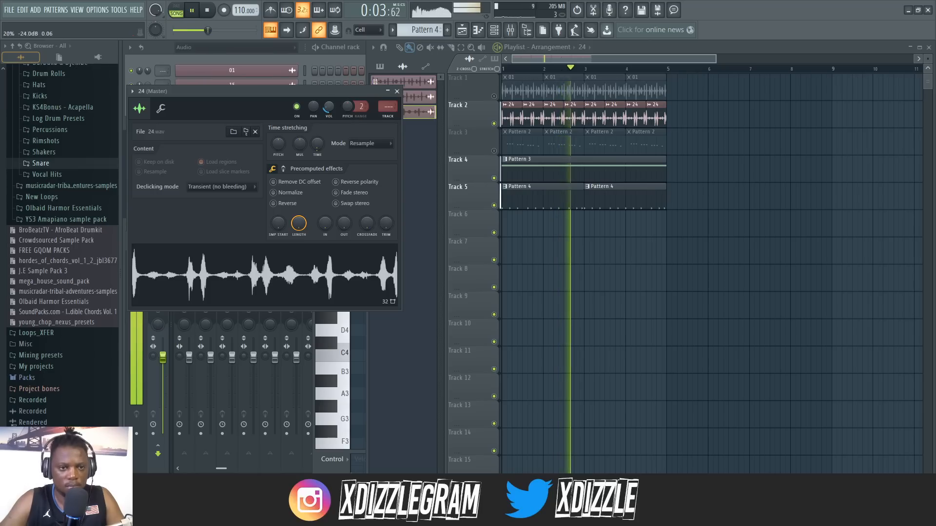
# Lower the volume of audio loop 01 and unmute Track 1
pyautogui.click(232, 71)
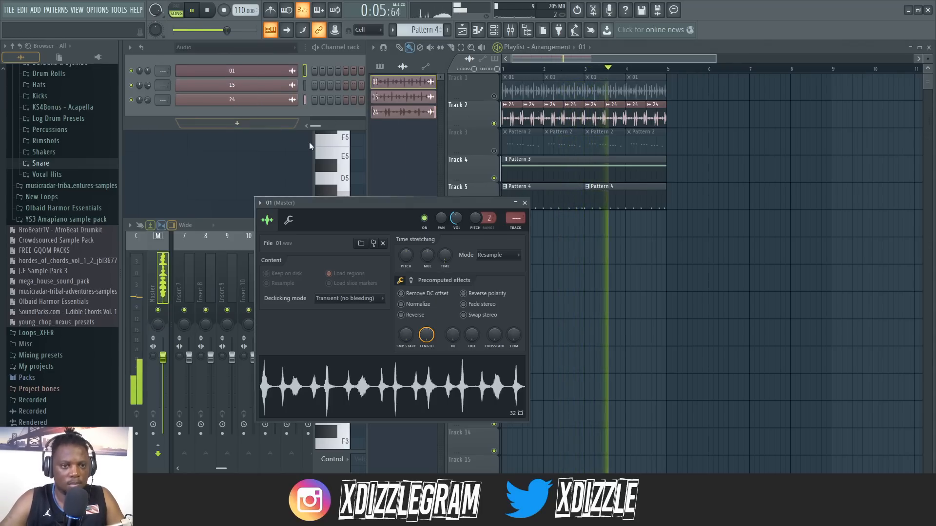
pyautogui.click(495, 97)
pyautogui.click(493, 96)
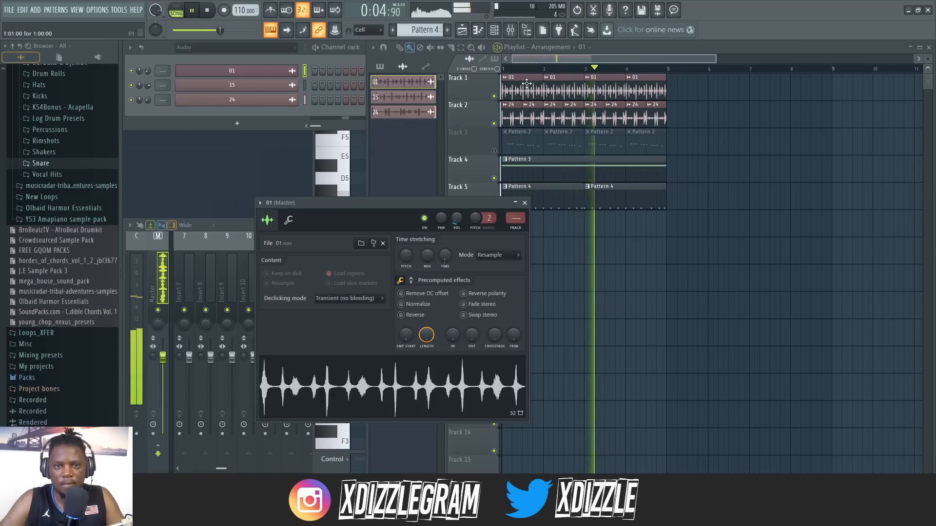
pyautogui.click(502, 88)
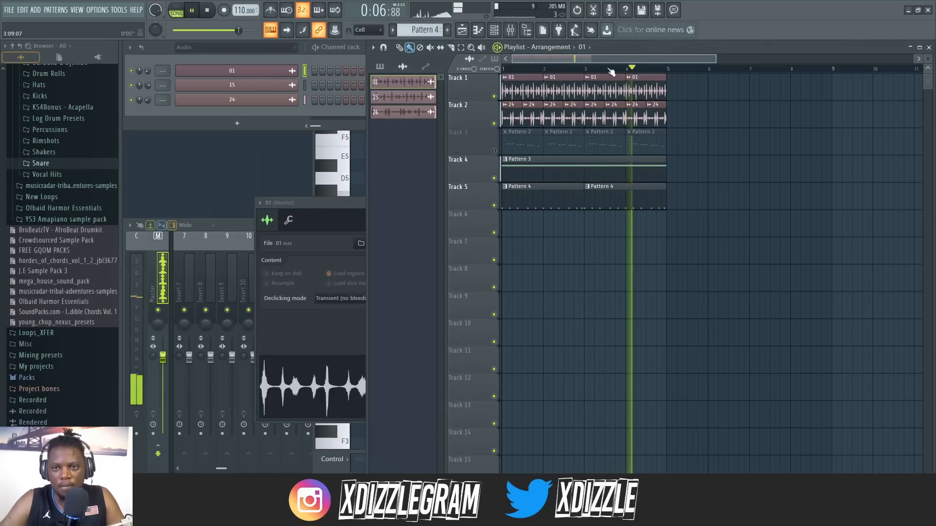
# Preview samples in the kit's Congas folder and add KS4 - Conga (7) as a new channel for Pattern 4
pyautogui.scroll(5, 50, 164)
pyautogui.press('space')
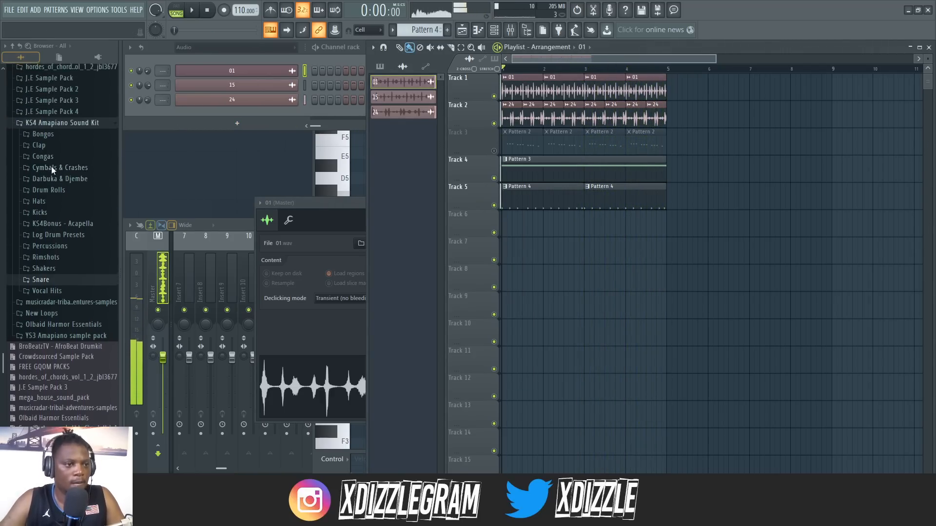
pyautogui.click(49, 162)
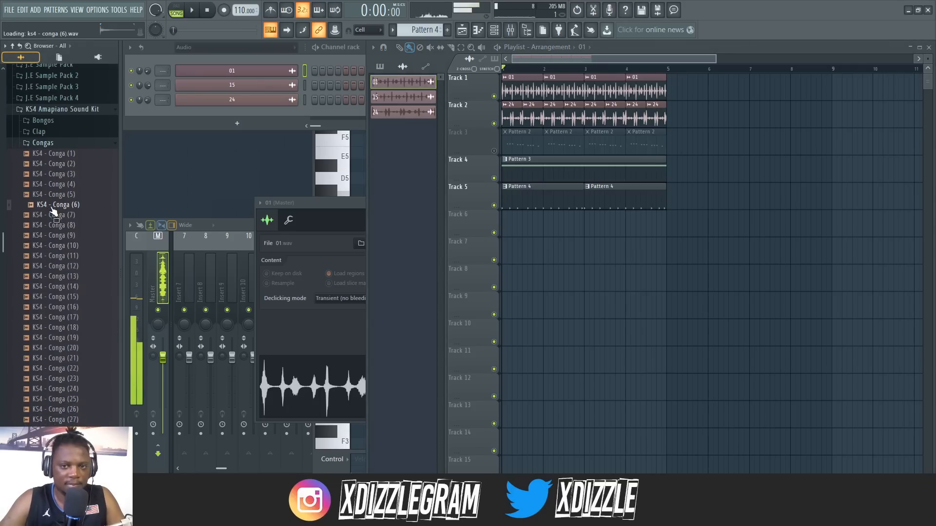
pyautogui.doubleClick(541, 205)
pyautogui.click(373, 47)
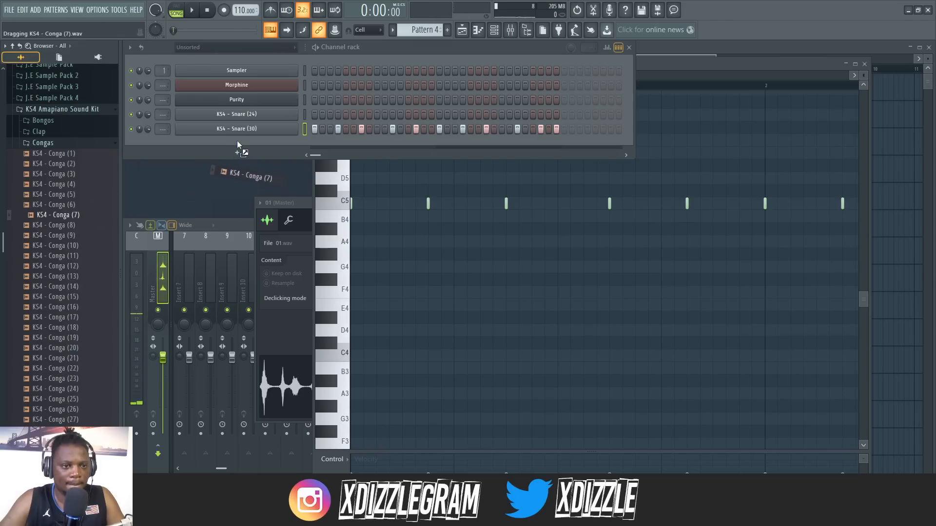
pyautogui.moveTo(237, 144); pyautogui.dragTo(244, 146)
# Program Conga (7) hits on steps 7, 15 and 23 of Pattern 4 during playback
pyautogui.press('space')
pyautogui.click(361, 144)
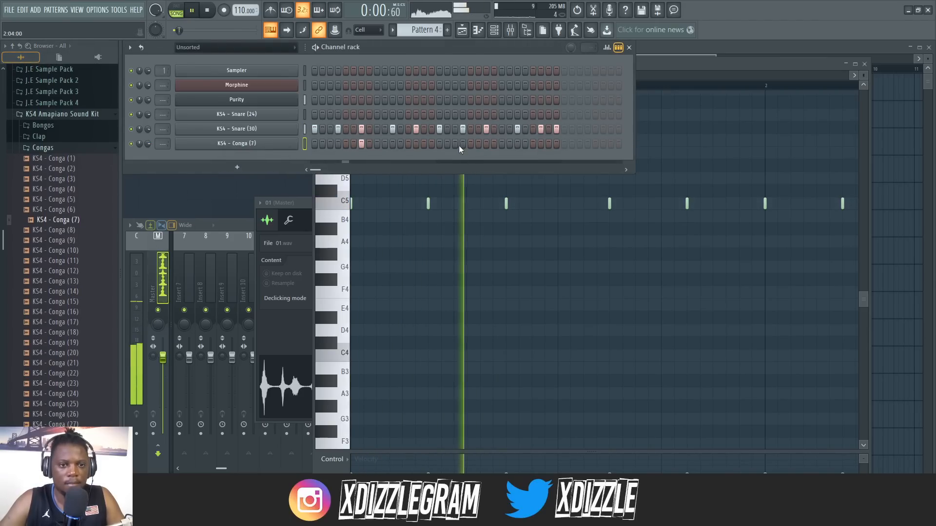
pyautogui.click(416, 144)
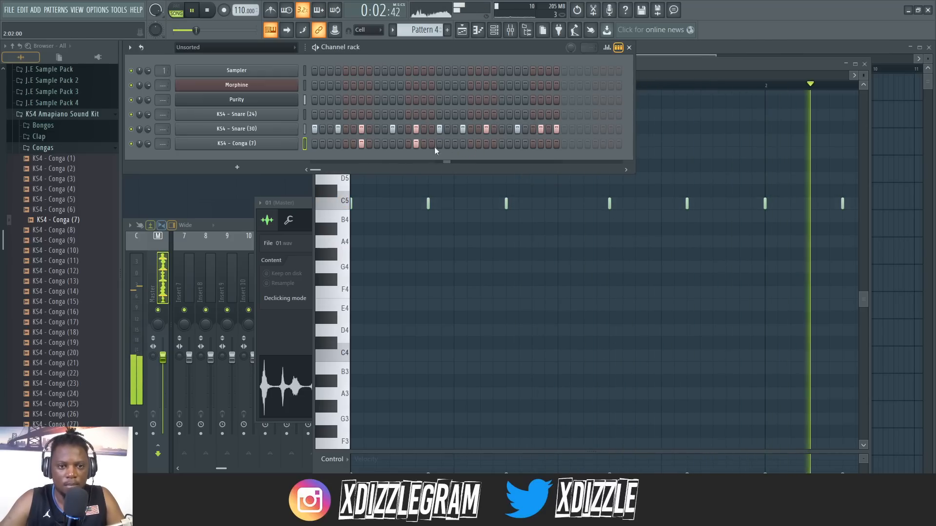
pyautogui.click(416, 144)
pyautogui.click(424, 144)
pyautogui.click(486, 144)
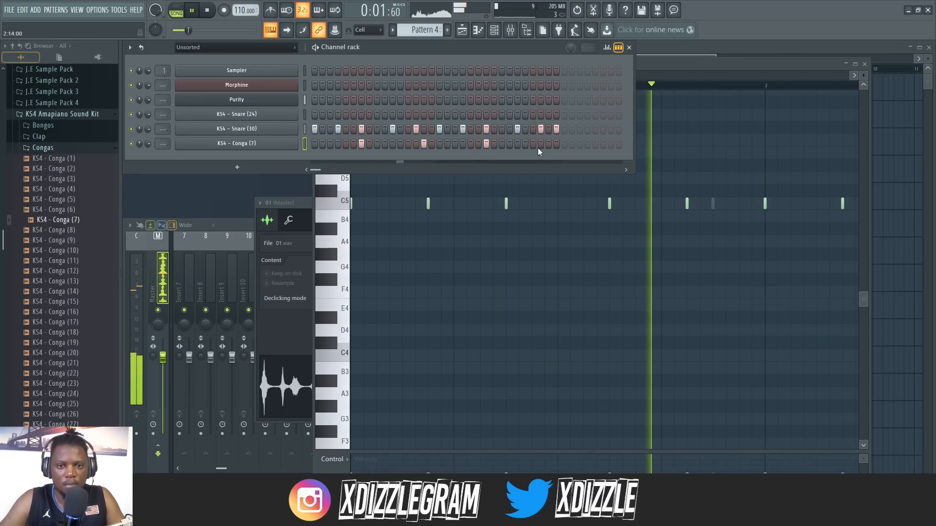
# Add a Conga (7) hit on step 31, preview other congas and add KS4 - Conga (4) as a new channel
pyautogui.click(548, 144)
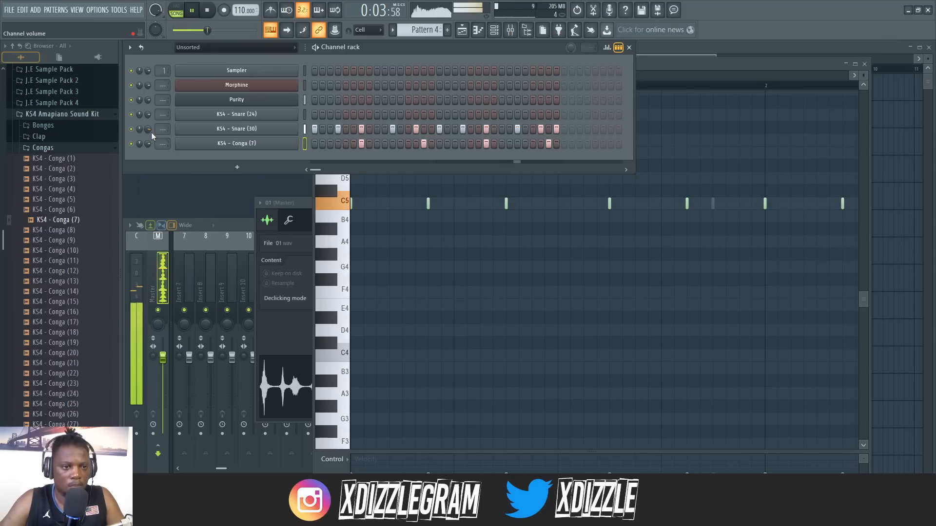
pyautogui.click(71, 231)
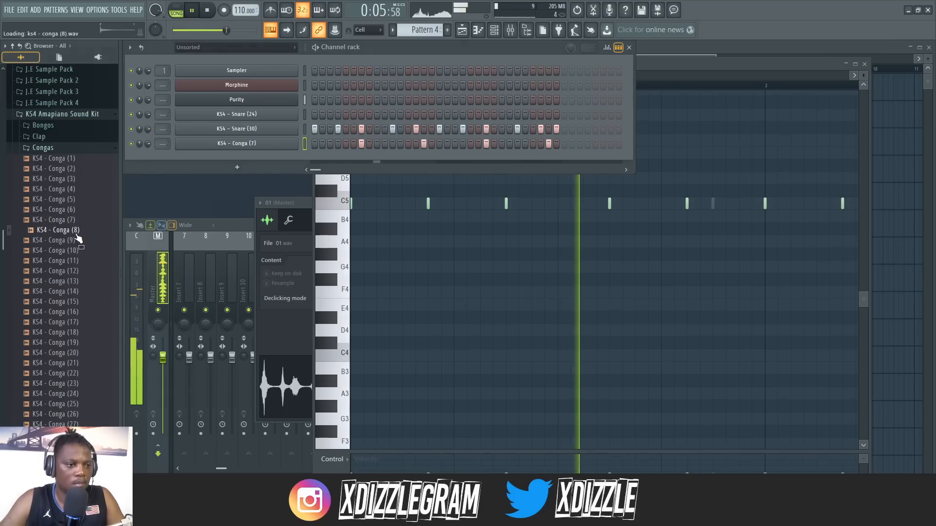
pyautogui.click(75, 189)
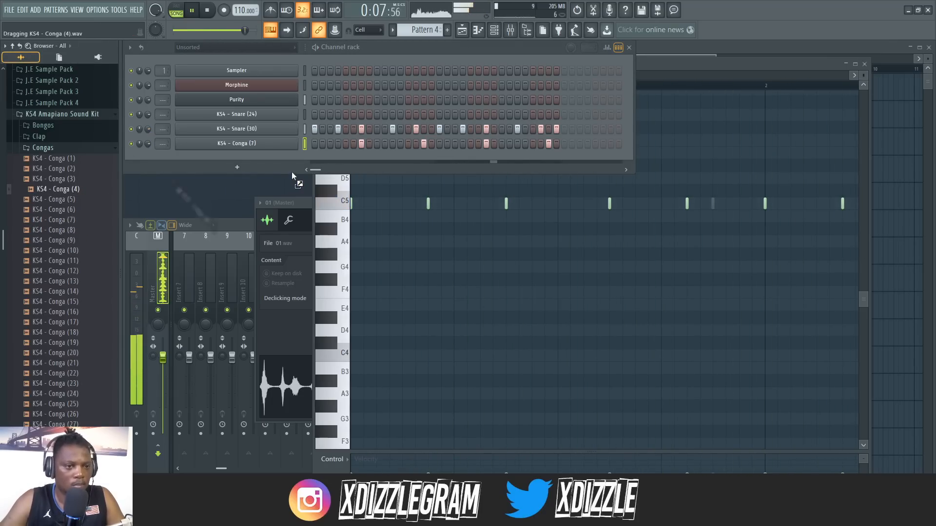
pyautogui.moveTo(292, 171); pyautogui.dragTo(270, 154)
# Program Conga (4) hits on steps 4, 13, 21 and 29 of Pattern 4
pyautogui.click(353, 159)
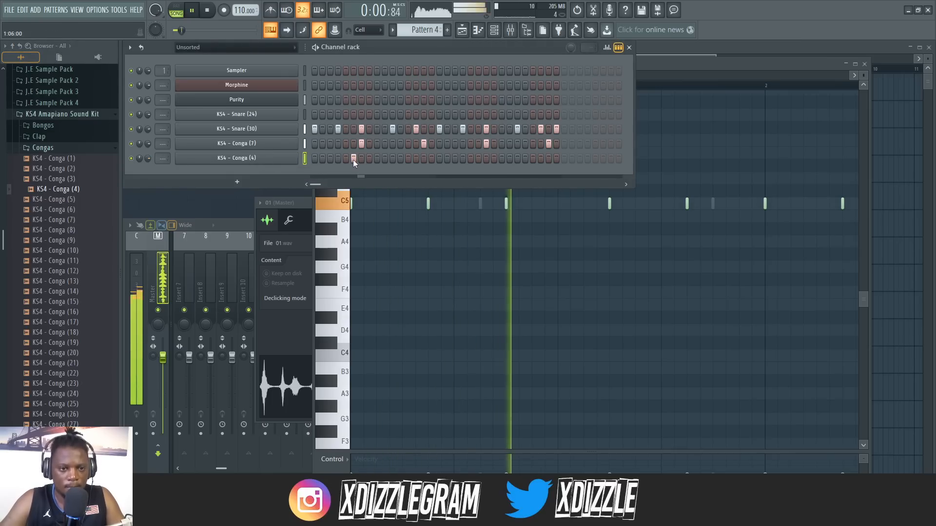
pyautogui.click(353, 158)
pyautogui.click(338, 158)
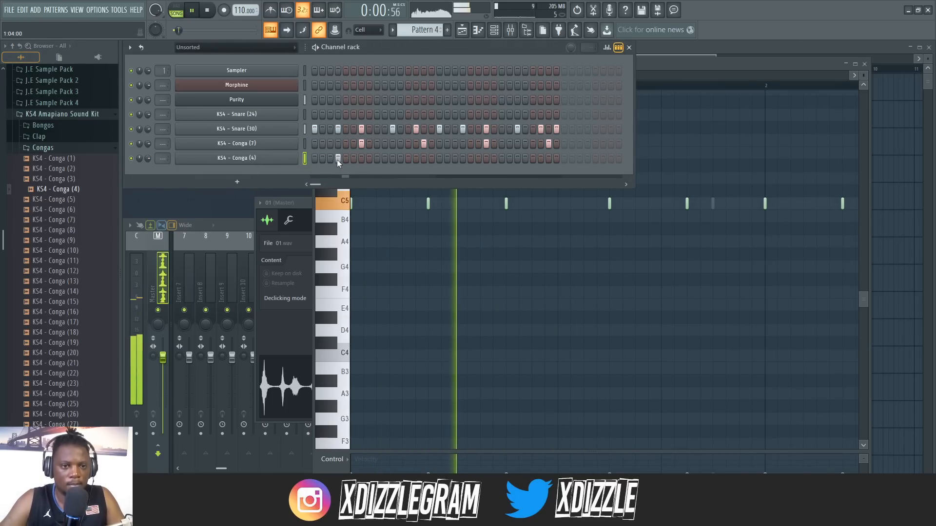
pyautogui.click(409, 158)
pyautogui.click(471, 159)
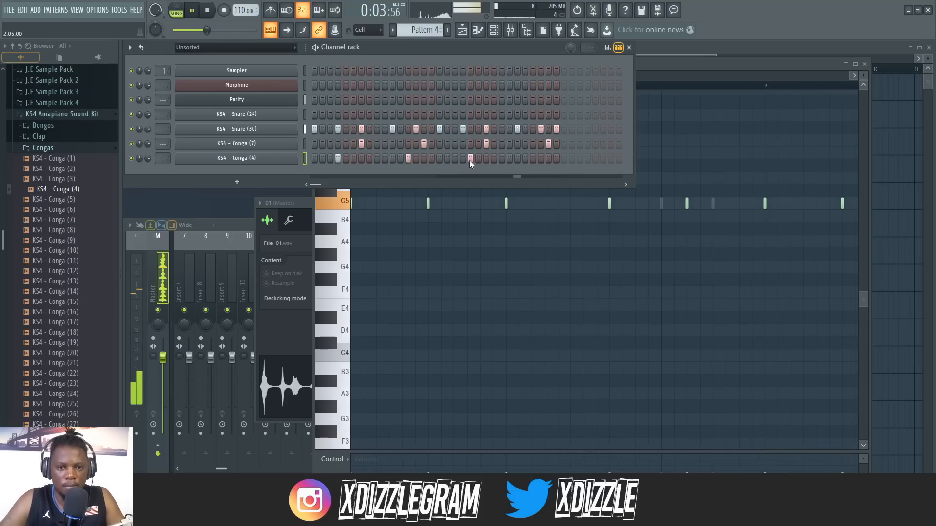
pyautogui.click(533, 158)
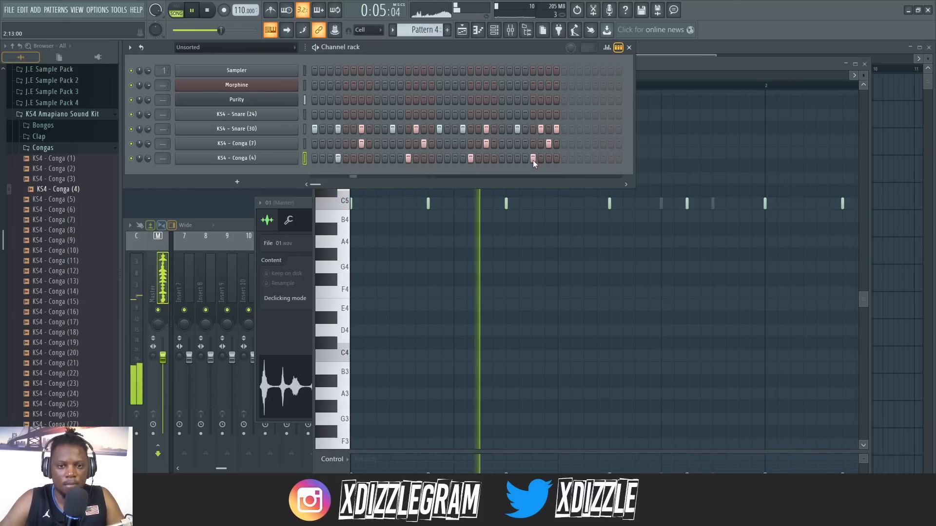
# Shift the last three Conga (4) hits to steps 11, 20 and 27 and pan the channel 38% right
pyautogui.rightClick(408, 159)
pyautogui.click(401, 158)
pyautogui.rightClick(471, 160)
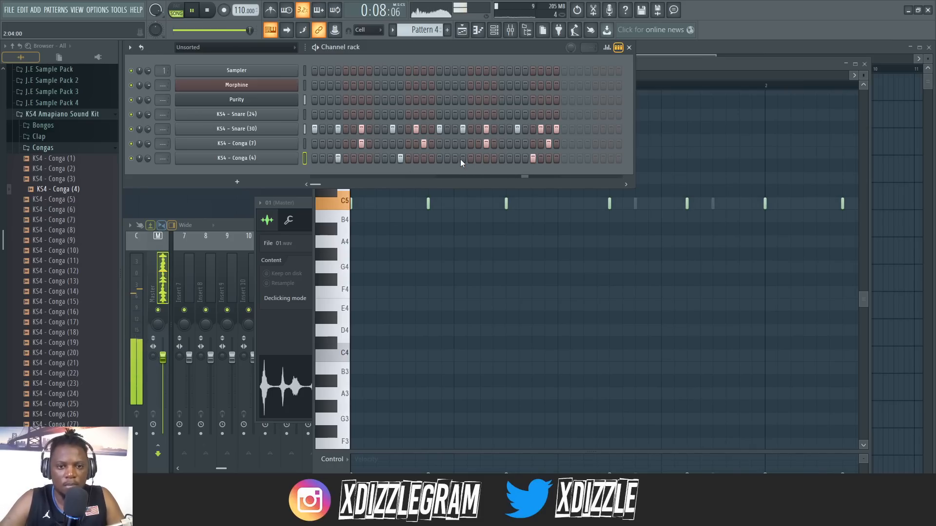
pyautogui.rightClick(533, 159)
pyautogui.click(526, 158)
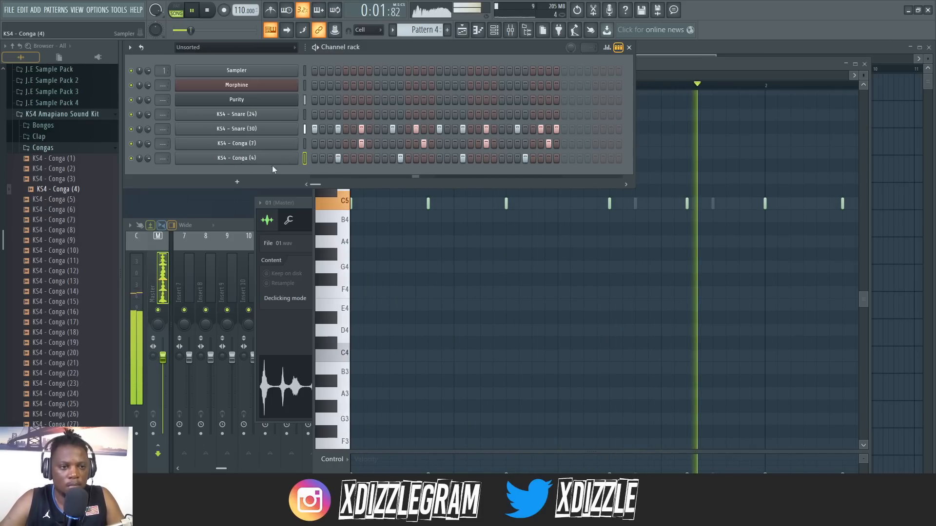
pyautogui.rightClick(400, 158)
pyautogui.click(393, 159)
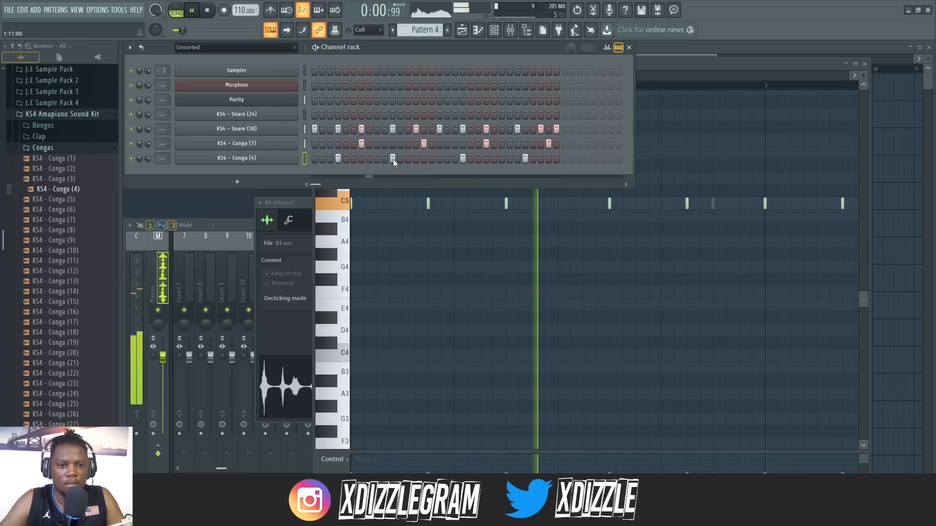
pyautogui.rightClick(526, 158)
pyautogui.click(518, 158)
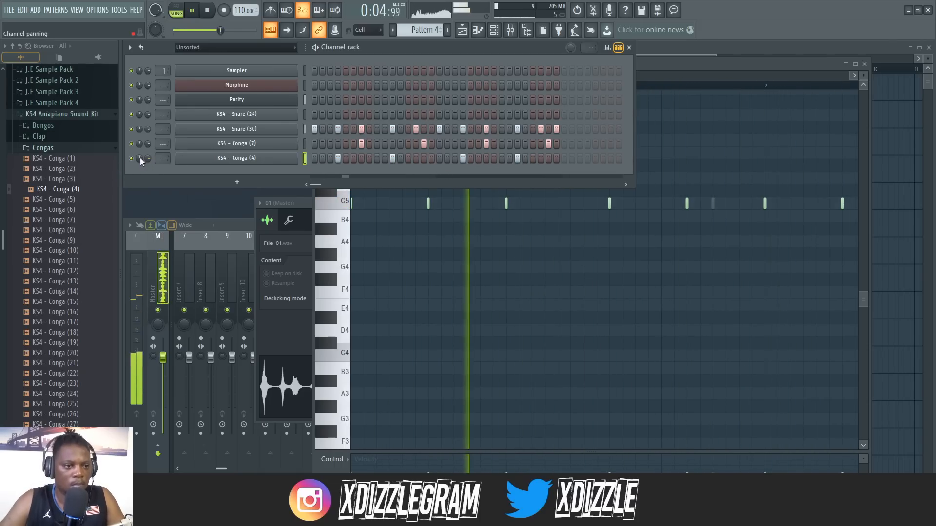
pyautogui.moveTo(139, 158); pyautogui.dragTo(140, 146)
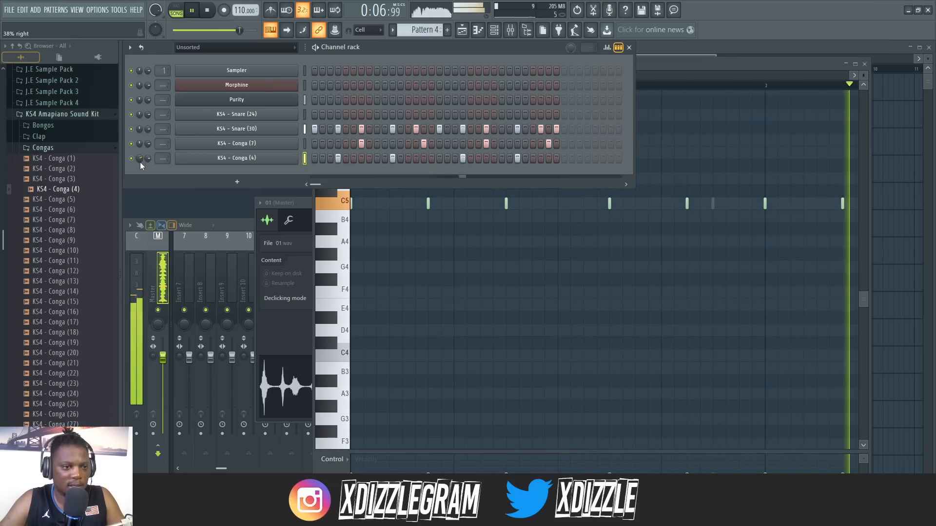
# Add KS4 - Conga (5) as a new channel and place hits on steps 31 and 32 of Pattern 4
pyautogui.moveTo(73, 220); pyautogui.dragTo(253, 166)
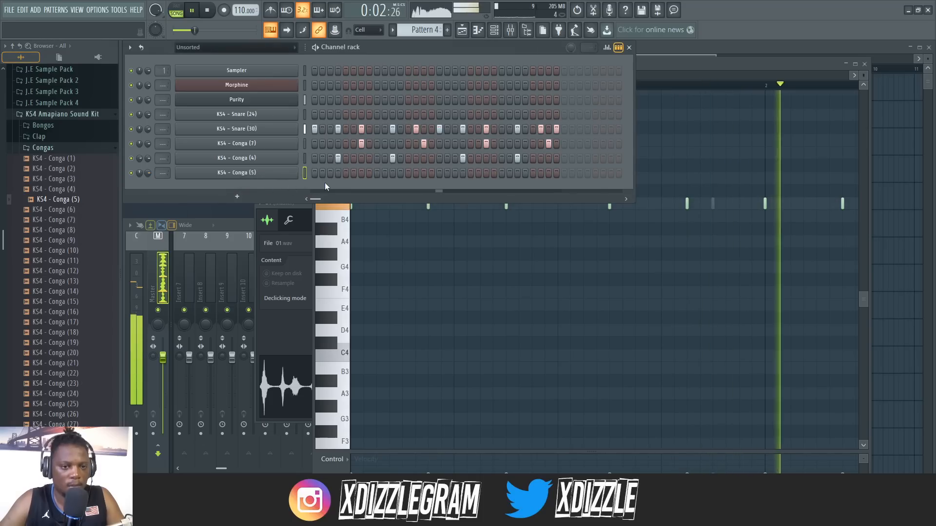
pyautogui.click(548, 174)
pyautogui.click(556, 173)
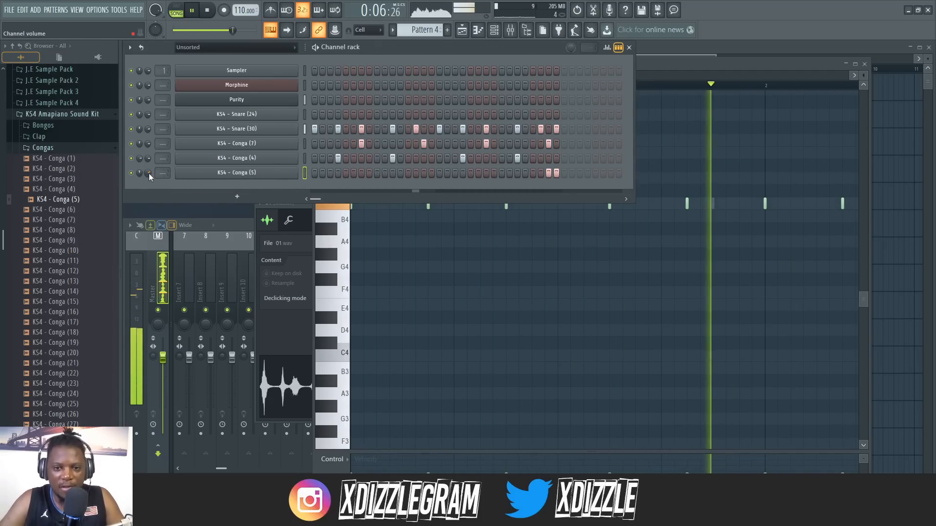
# Stop playback, preview samples in the kit's Clap folder and add KS4 - Claps (23) as a new channel
pyautogui.click(62, 150)
pyautogui.click(55, 138)
pyautogui.press('space')
pyautogui.click(67, 201)
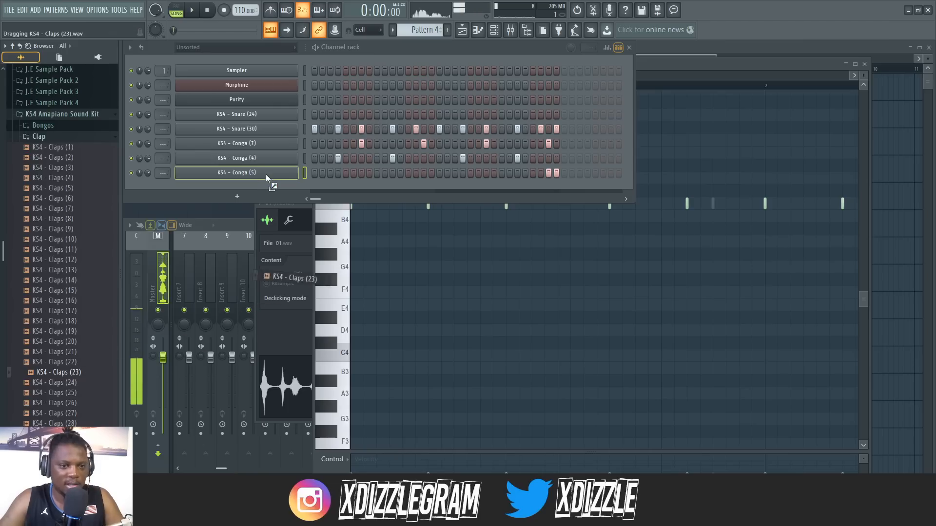
pyautogui.moveTo(265, 174); pyautogui.dragTo(267, 186)
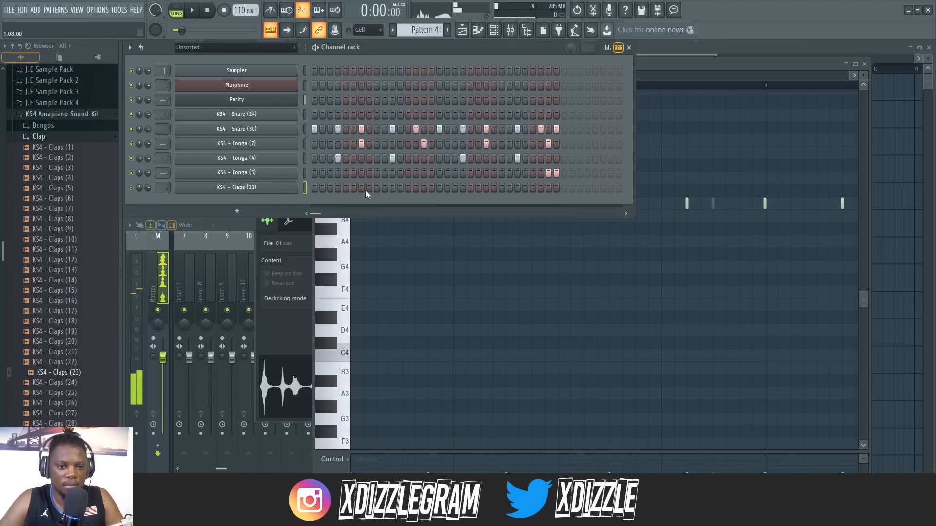
# Program Claps (23) hits on steps 7, 27 and 29 of Pattern 4 while the song plays
pyautogui.click(362, 188)
pyautogui.press('space')
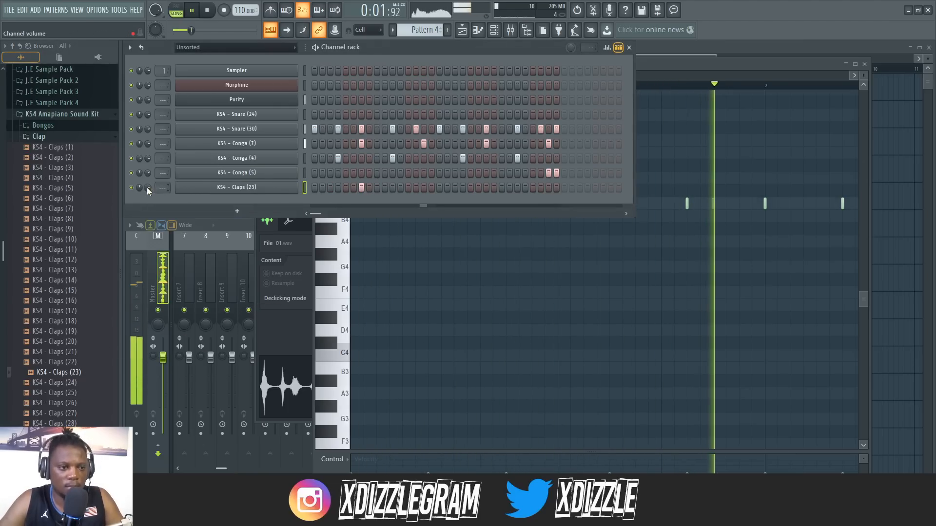
pyautogui.rightClick(548, 189)
pyautogui.click(534, 188)
pyautogui.click(517, 187)
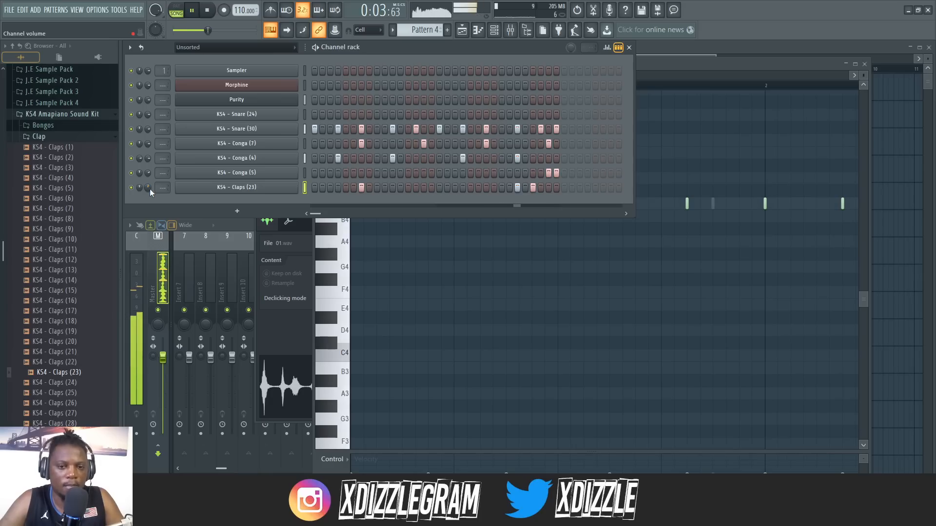
# Stop playback, preview the kit's Cymbals & Crashes samples and add KS4 - Cymbal & Crash (8) as a new channel
pyautogui.click(39, 138)
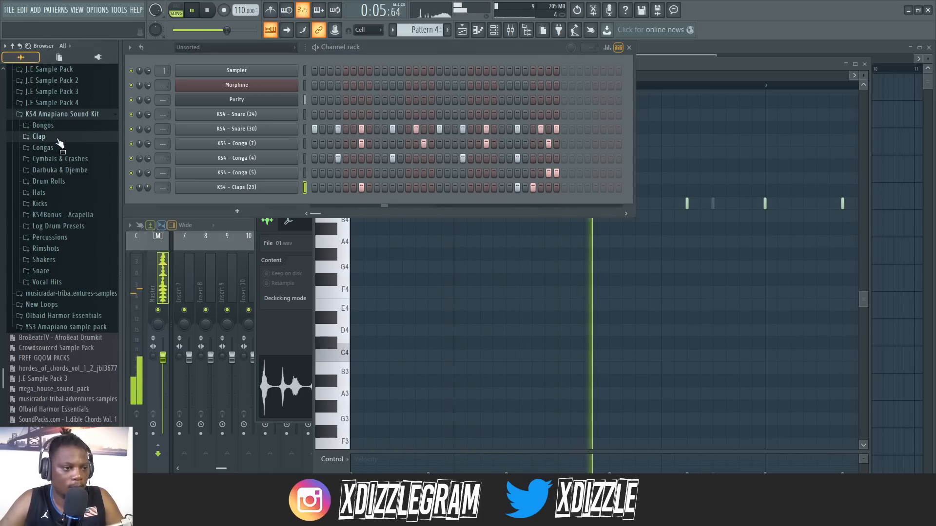
pyautogui.click(60, 159)
pyautogui.press('space')
pyautogui.click(83, 196)
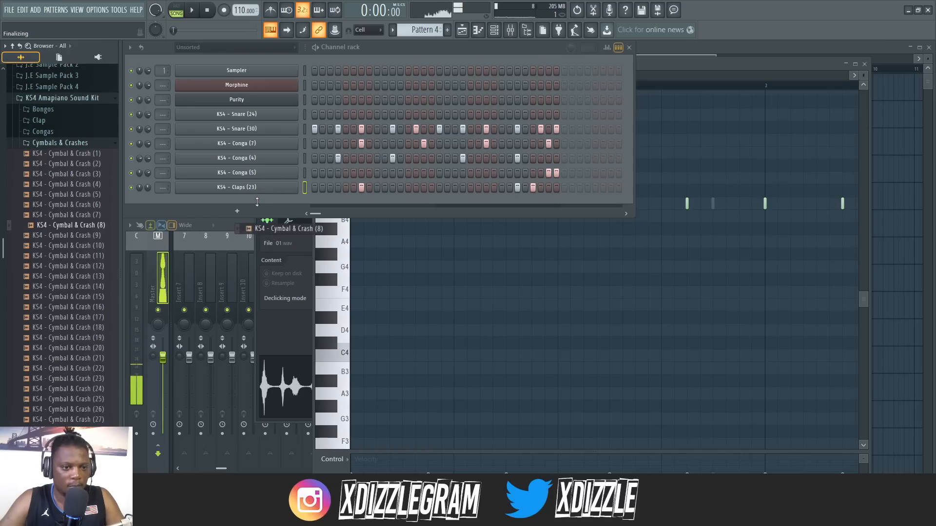
pyautogui.moveTo(257, 201); pyautogui.dragTo(262, 203)
# Create Pattern 5 with a crash hit on step 1, place it at bar 1 of Track 6 and play the song
pyautogui.press('F4')
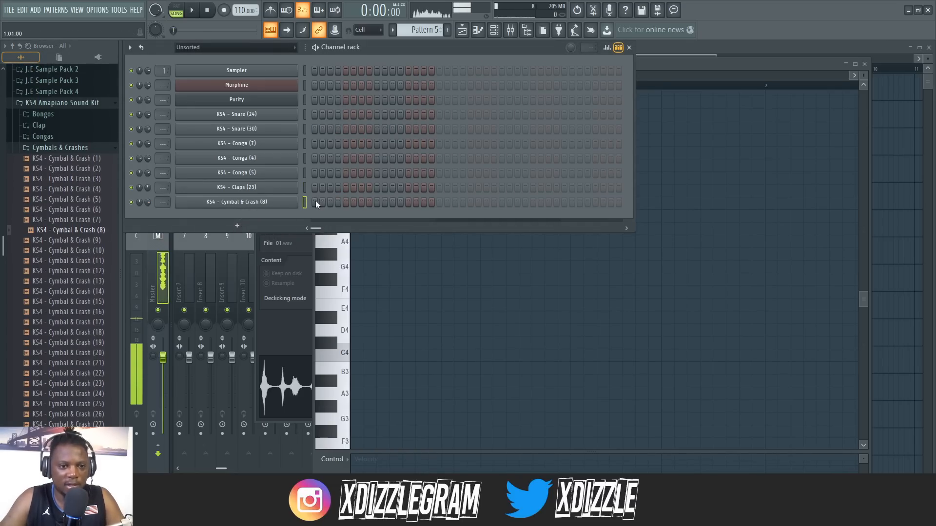
pyautogui.click(665, 48)
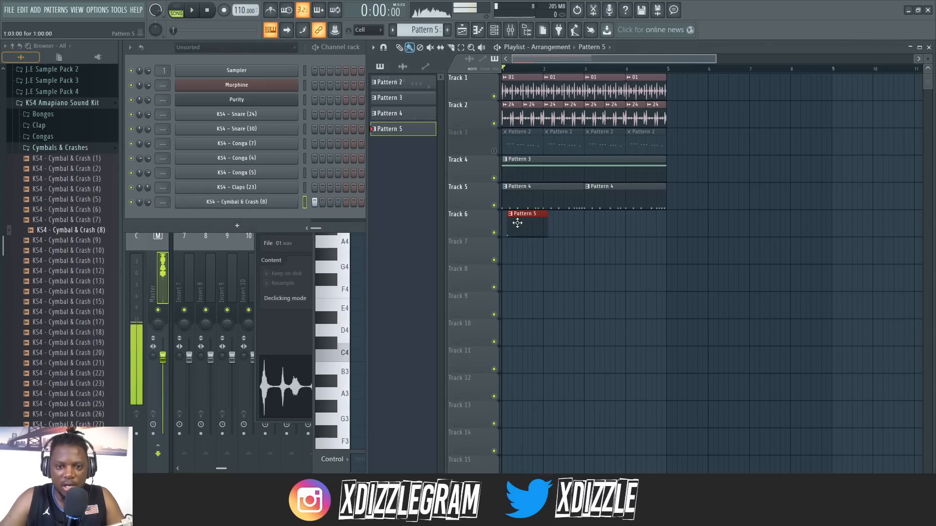
pyautogui.press('space')
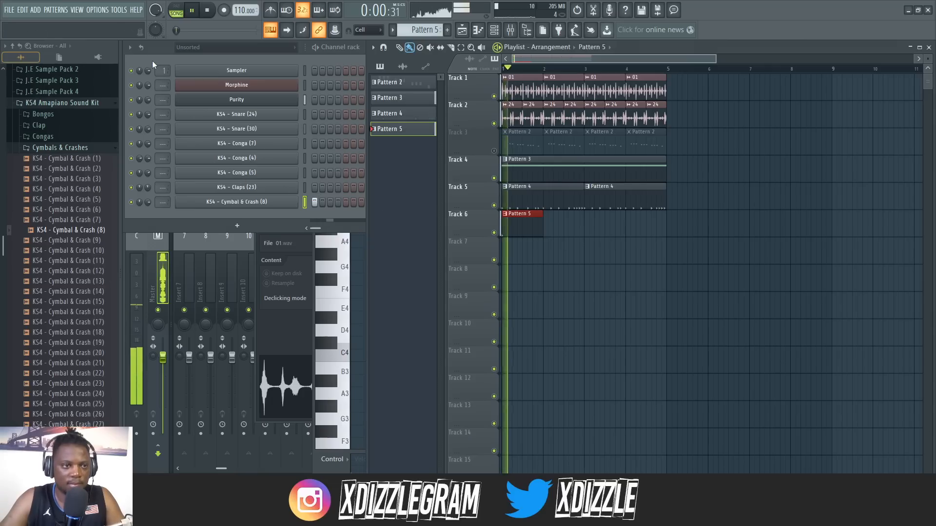
pyautogui.click(145, 202)
# Preview samples in the kit's Rimshots folder and add ATR Snare (2) as a new channel
pyautogui.click(44, 148)
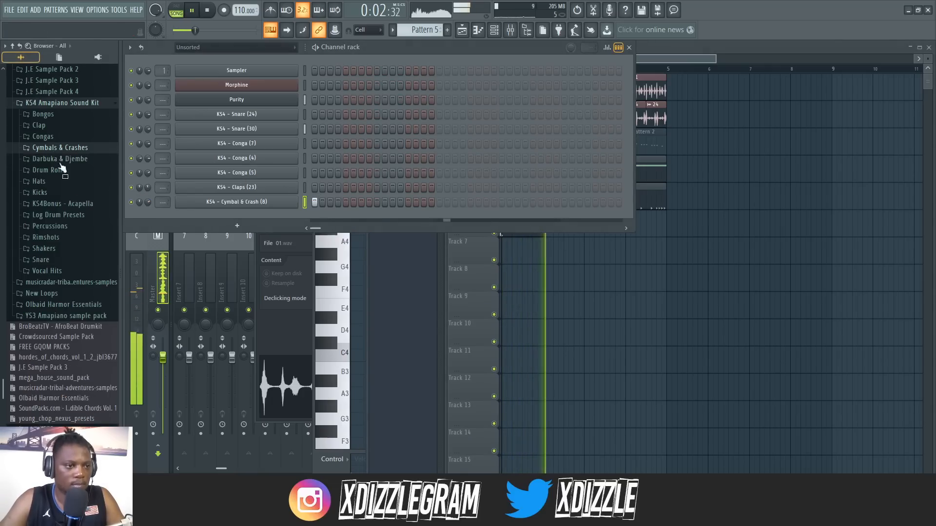
pyautogui.click(56, 239)
pyautogui.press('space')
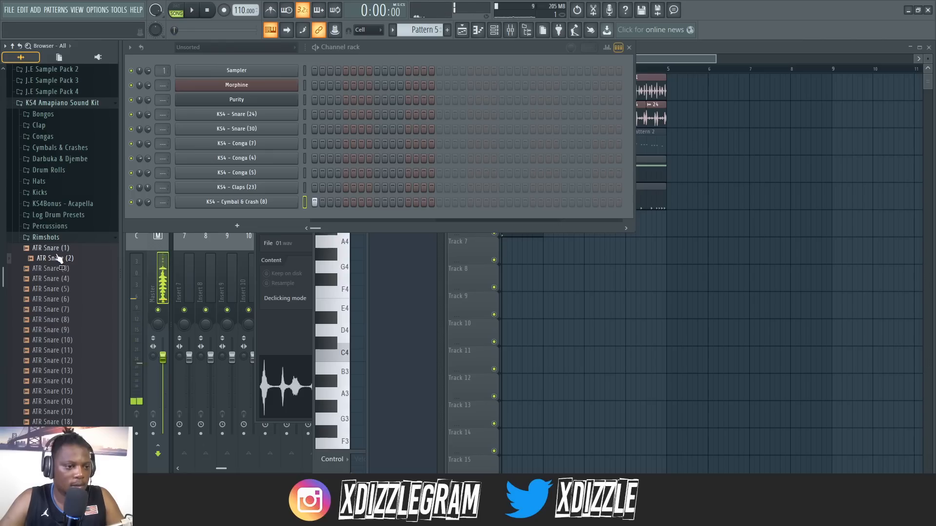
pyautogui.moveTo(286, 218); pyautogui.dragTo(271, 214)
pyautogui.click(243, 220)
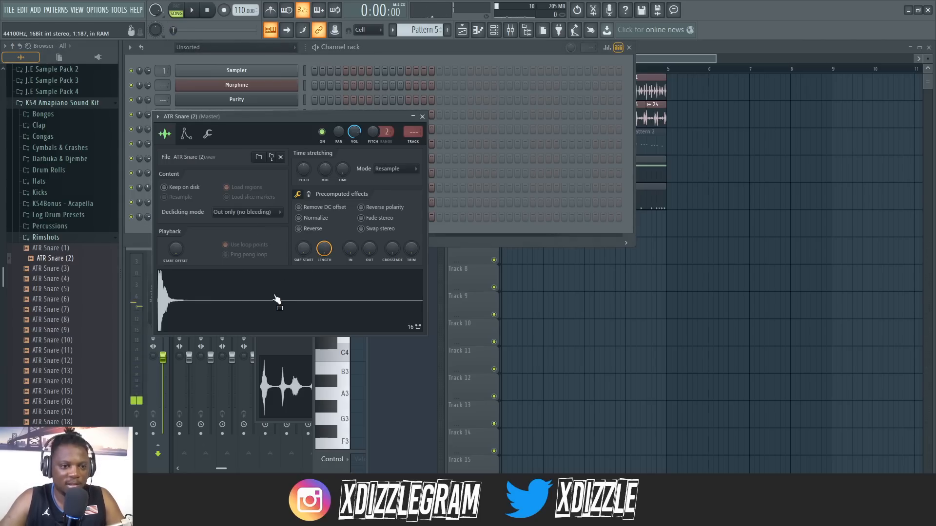
pyautogui.click(657, 59)
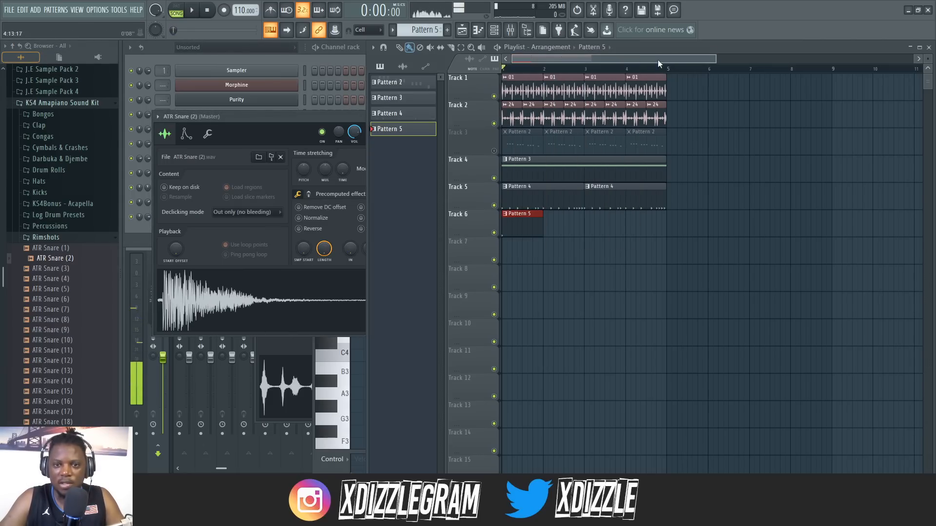
# Create Pattern 6 with an ATR Snare (2) hit on step 1 and place four clips across bars 1 to 4 of Track 7
pyautogui.click(162, 47)
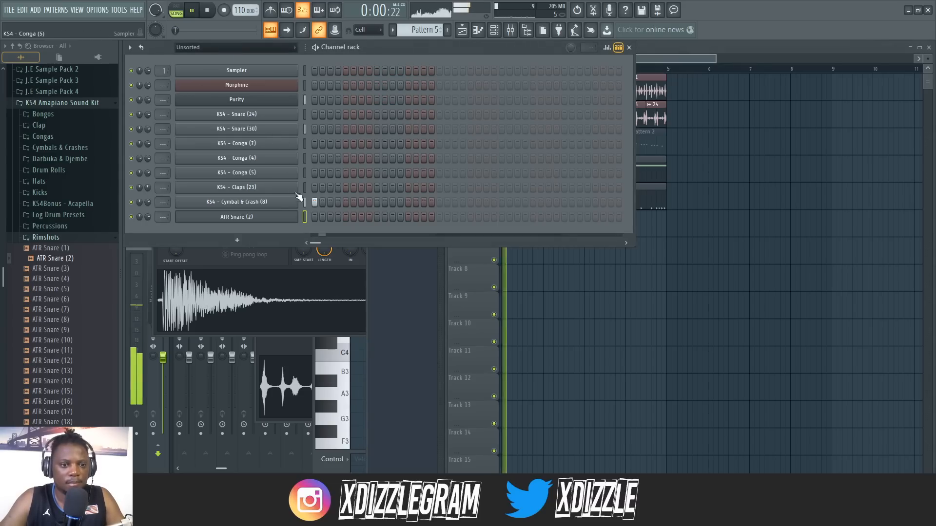
pyautogui.press('KP_Add')
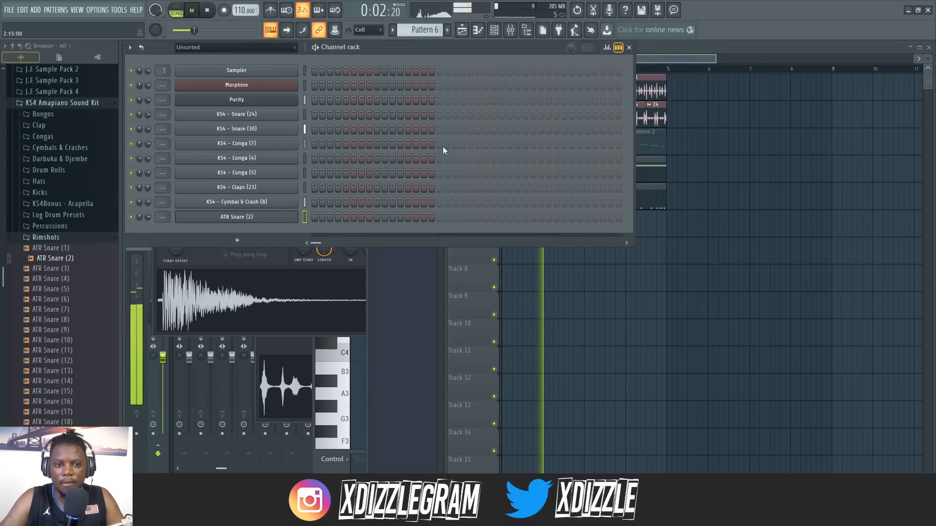
pyautogui.click(314, 216)
pyautogui.press('space')
pyautogui.click(707, 51)
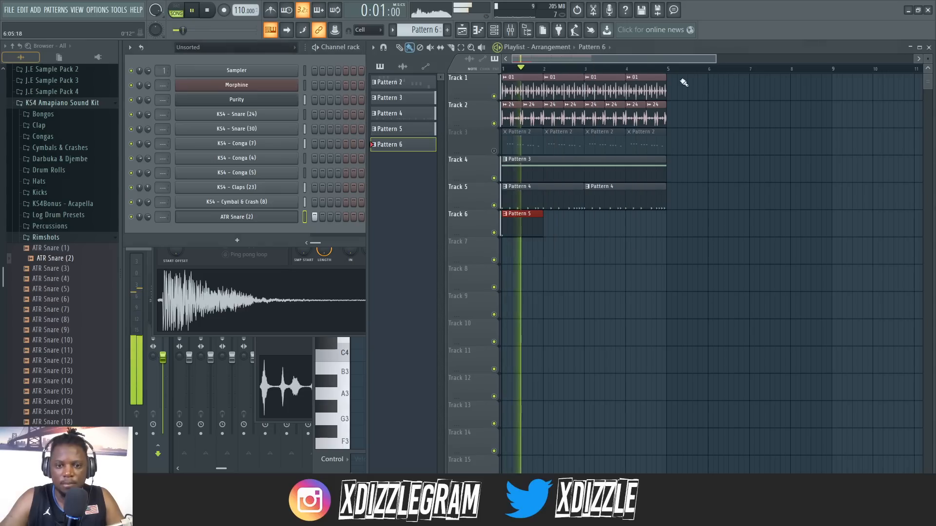
pyautogui.press('space')
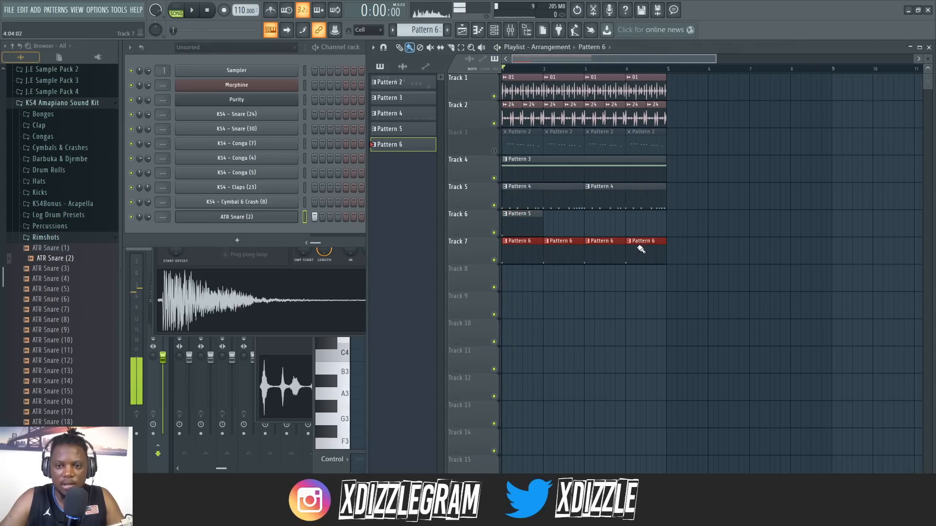
# Replace the ATR Snare (2) hit on step 1 of Pattern 6 with hits on steps 4, 8 and 11 during playback
pyautogui.press('space')
pyautogui.click(315, 218)
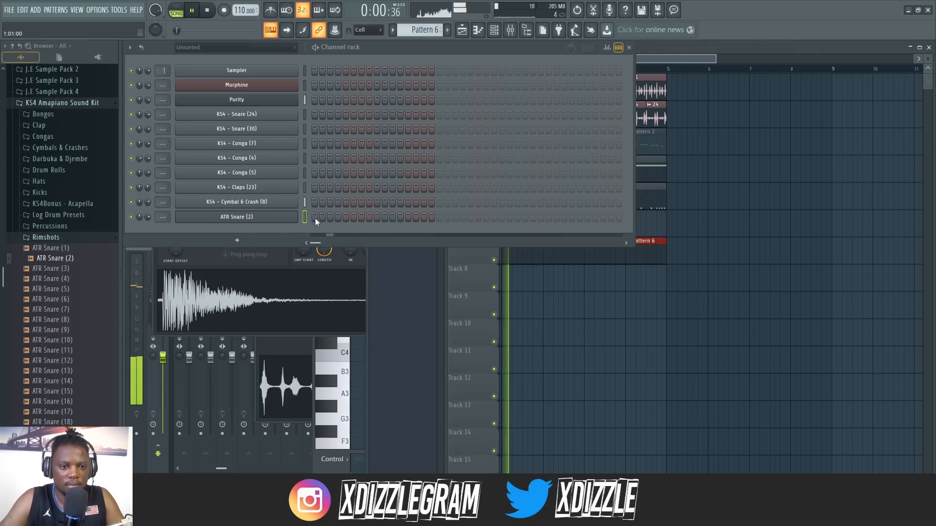
pyautogui.click(338, 217)
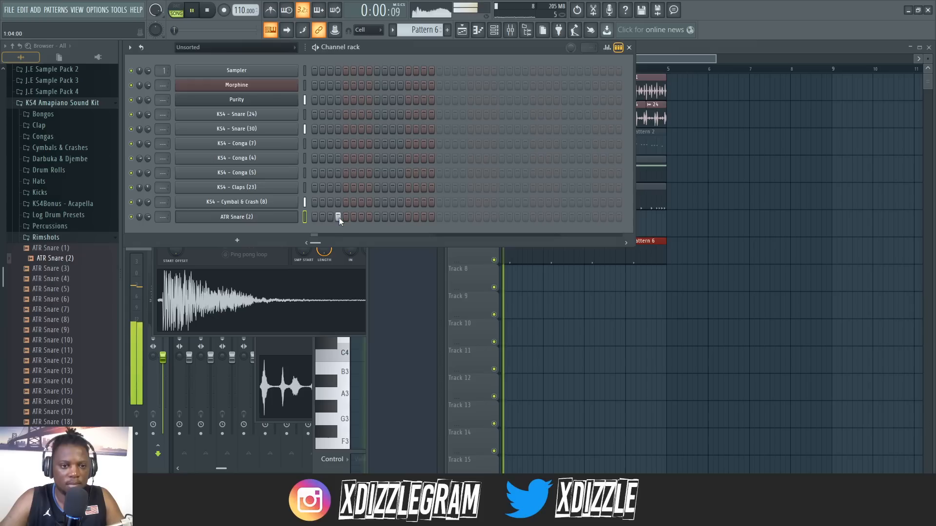
pyautogui.click(369, 217)
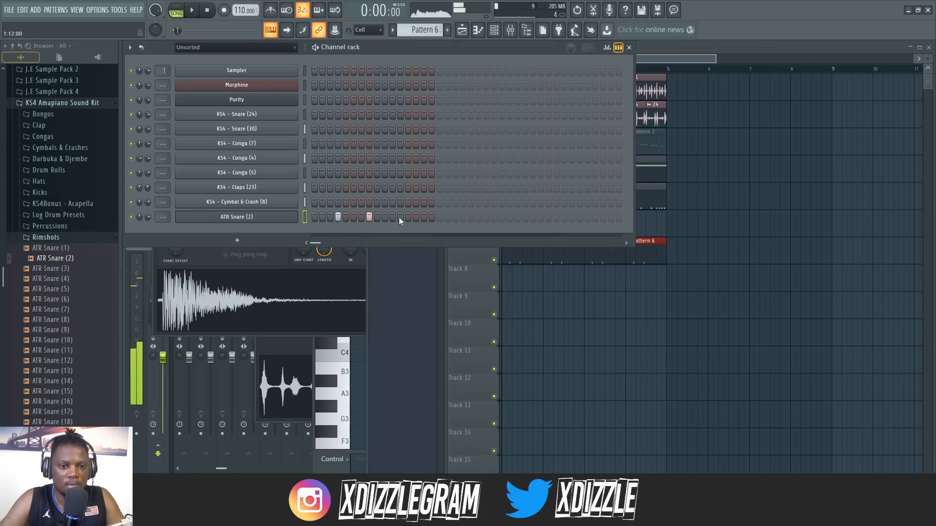
pyautogui.click(392, 217)
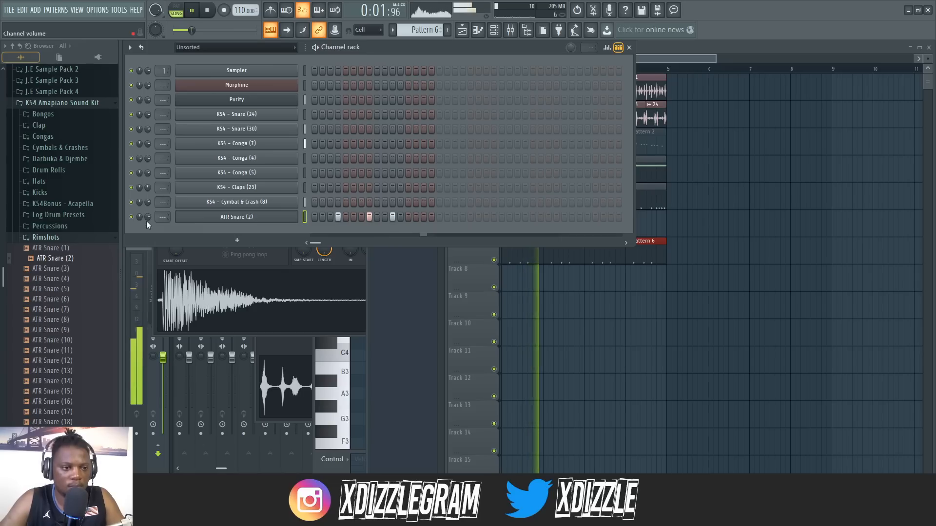
# Lower the ATR Snare (2) channel volume to about 47%, close the Rimshots folder and stop playback
pyautogui.moveTo(147, 220); pyautogui.dragTo(147, 239)
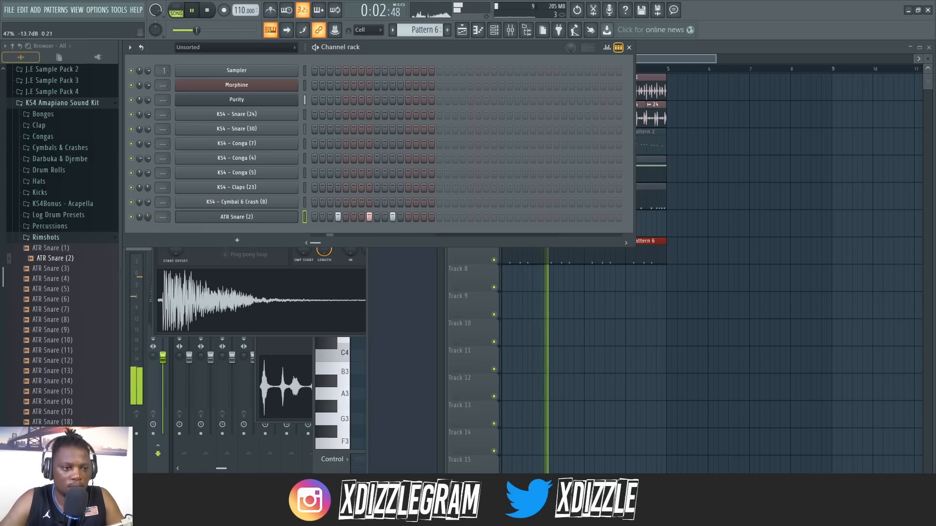
pyautogui.click(56, 237)
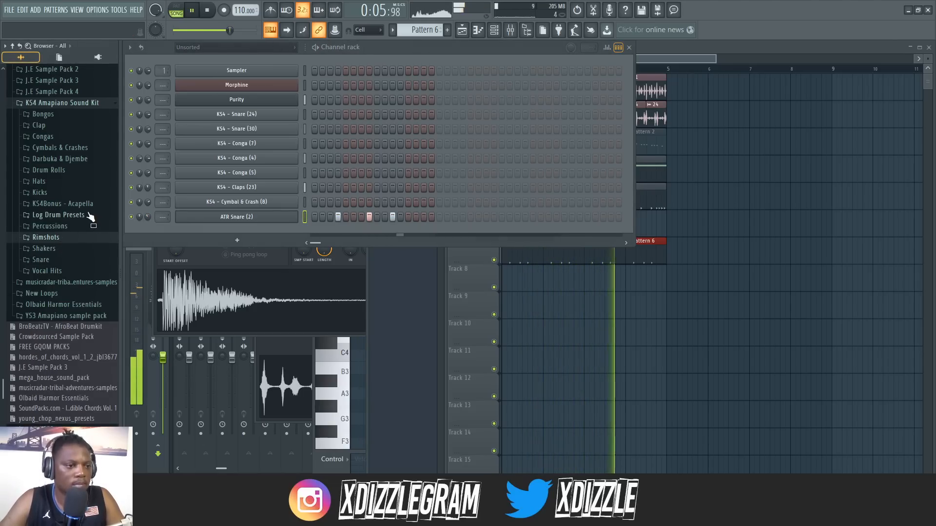
pyautogui.press('space')
# Add KS4 - Vox Hit (21) from the kit's Vocal Hits folder as a channel, with a hit on step 7 of Pattern 6, and play the song
pyautogui.click(53, 271)
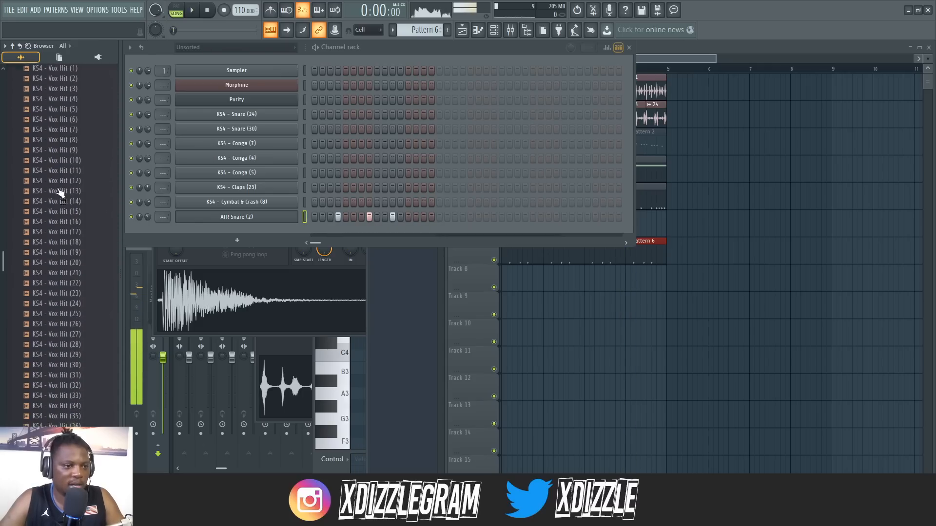
pyautogui.scroll(3, 67, 195)
pyautogui.click(76, 166)
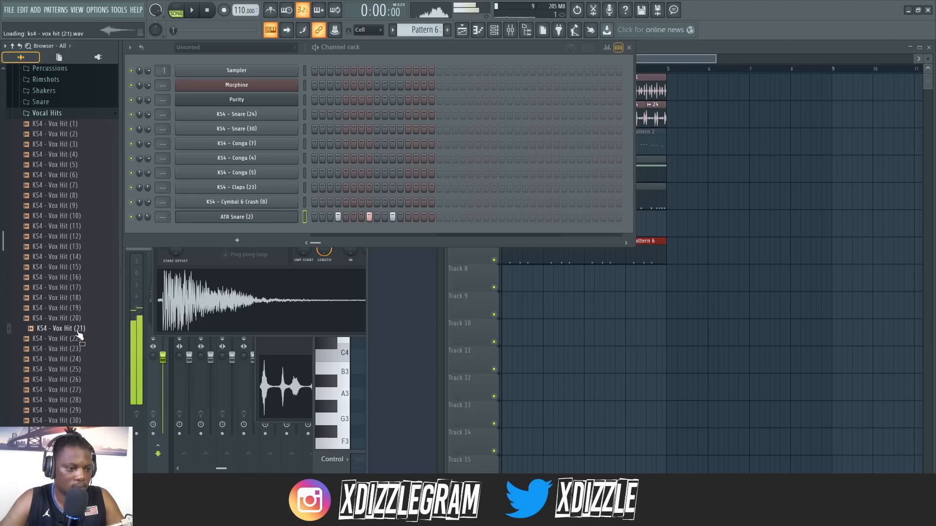
pyautogui.moveTo(238, 228); pyautogui.dragTo(354, 236)
pyautogui.press('space')
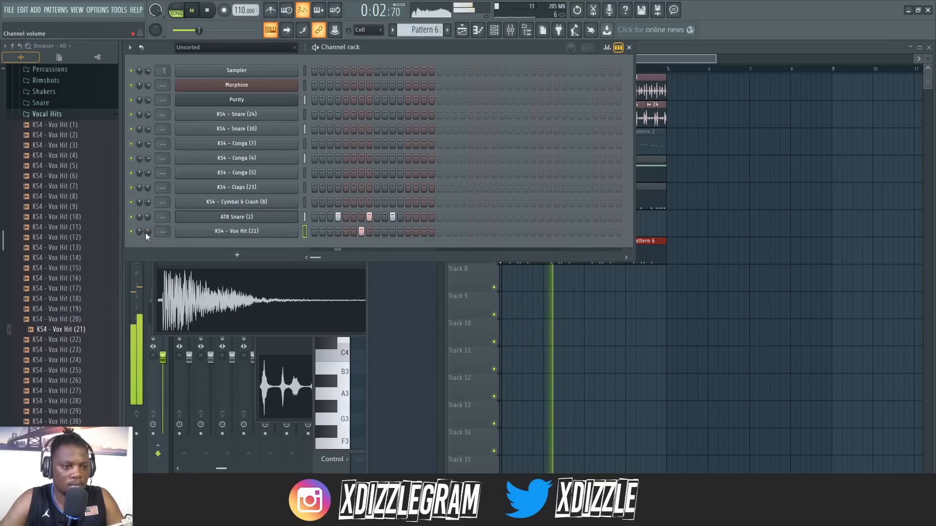
pyautogui.scroll(5, 73, 361)
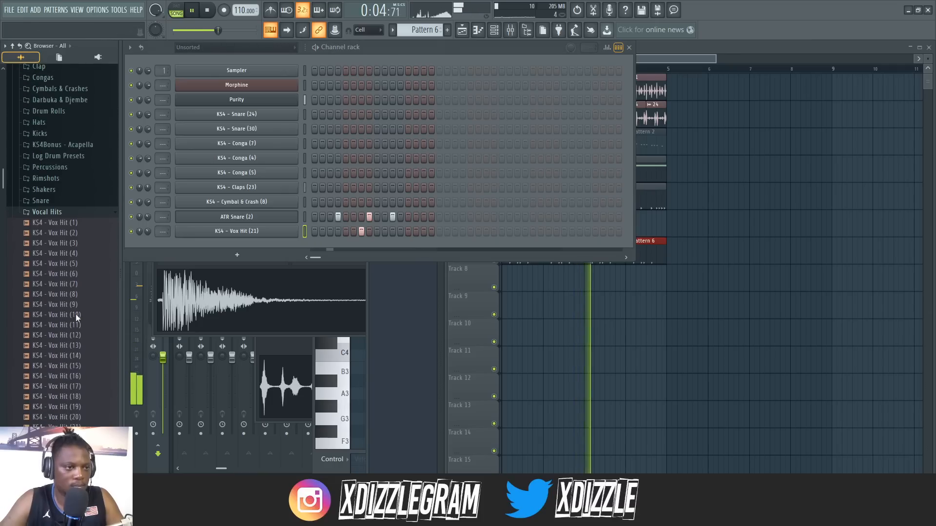
pyautogui.click(68, 295)
# Unmute Track 3 and raise the three C5 notes of Pattern 2's Morphine melody to C#5
pyautogui.click(713, 70)
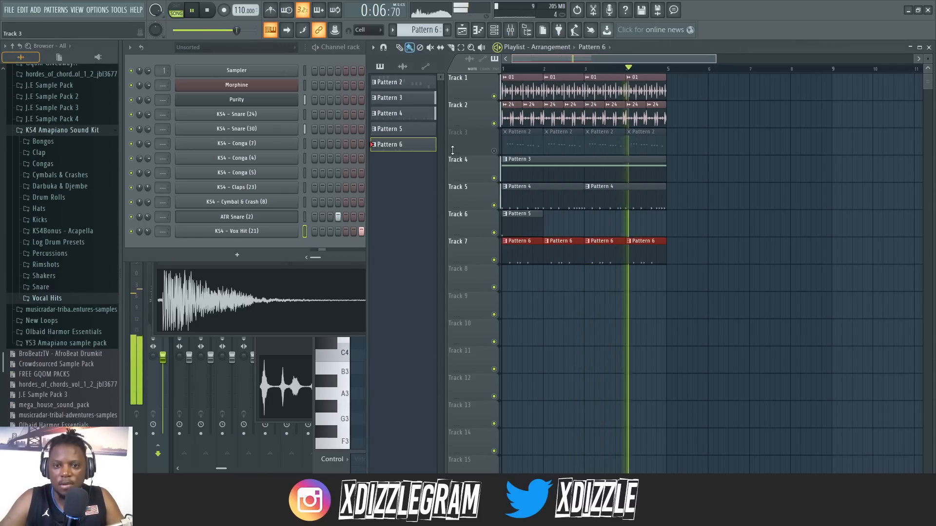
pyautogui.click(494, 151)
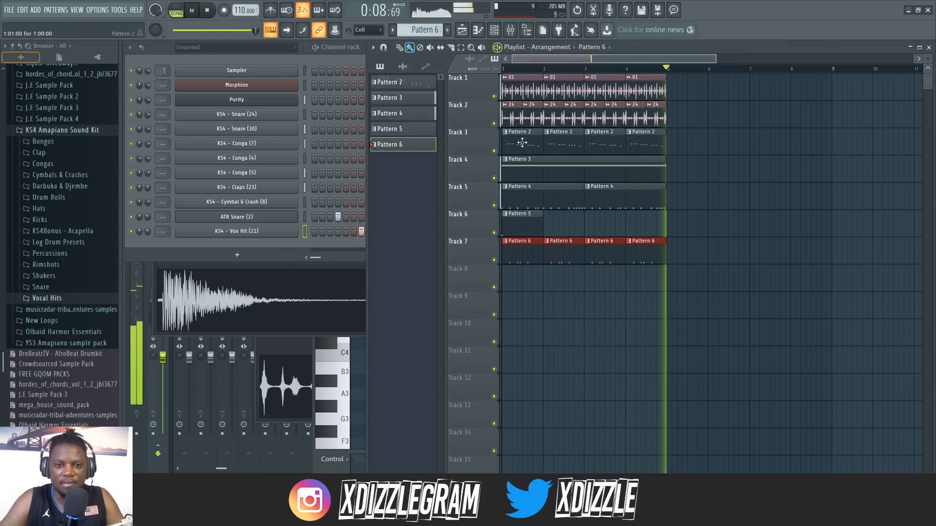
pyautogui.doubleClick(526, 143)
pyautogui.scroll(-1, 440, 87)
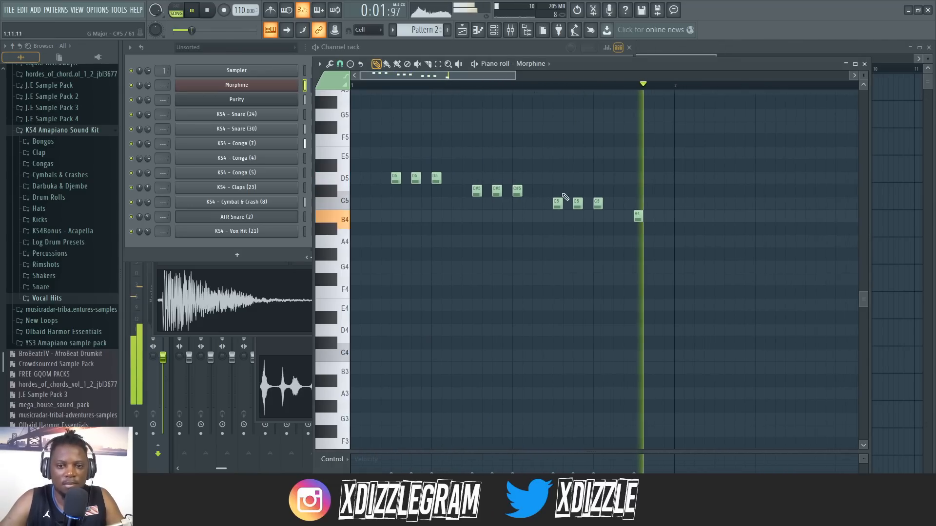
pyautogui.moveTo(553, 203); pyautogui.dragTo(592, 190)
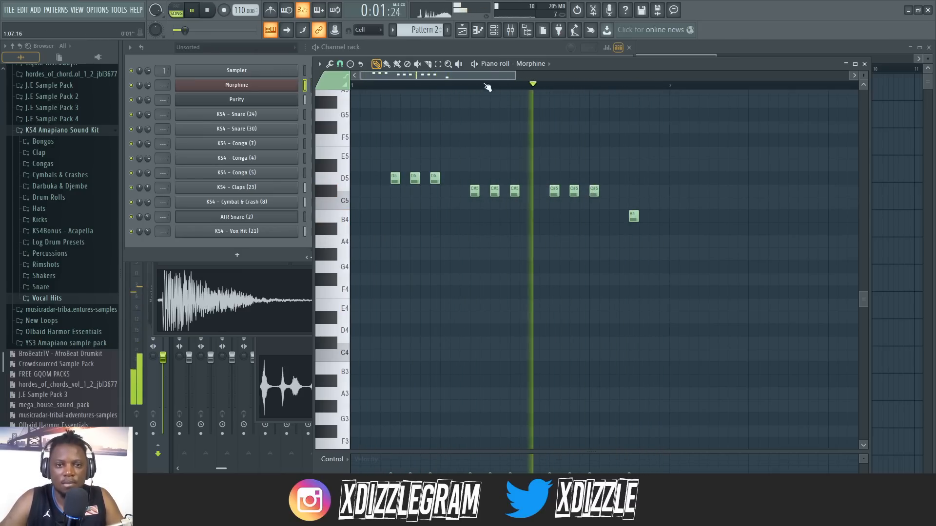
# Open the first Morphine synth, stop playback and switch off its built-in reverb
pyautogui.click(498, 48)
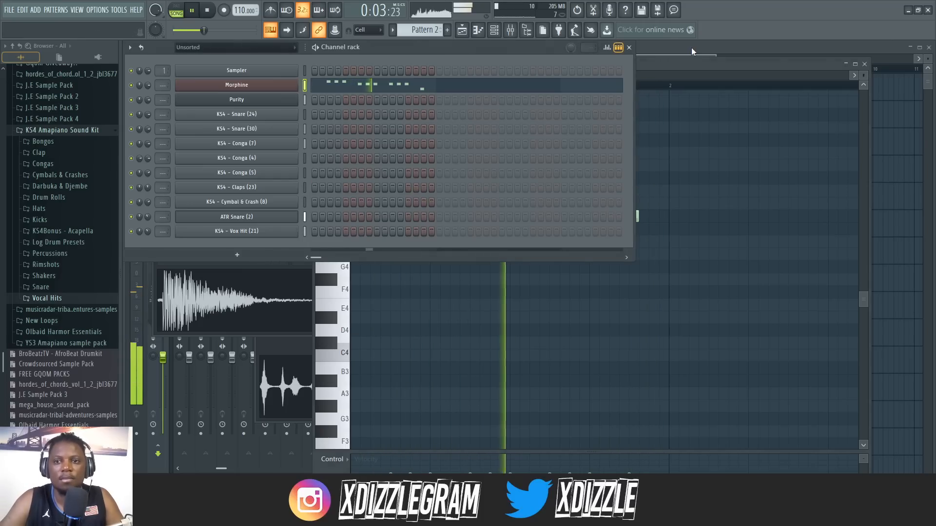
pyautogui.click(694, 48)
pyautogui.click(140, 60)
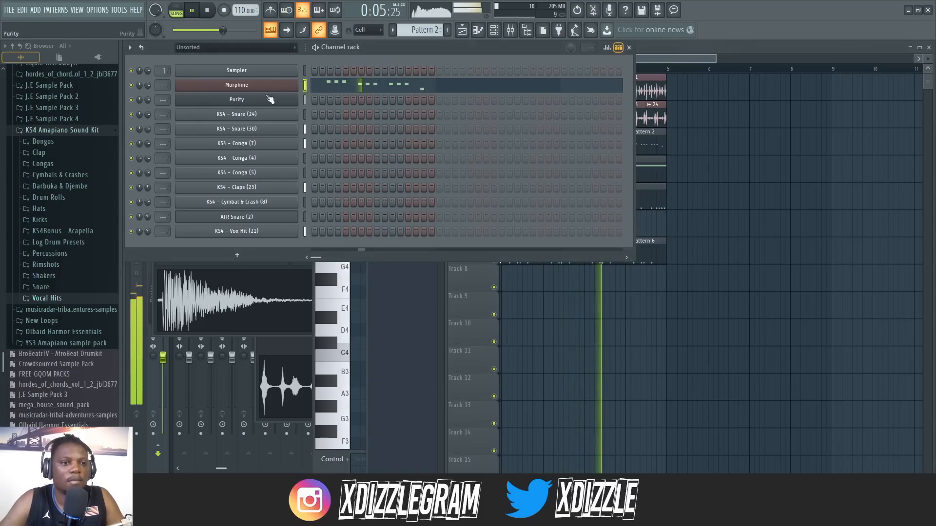
pyautogui.click(270, 87)
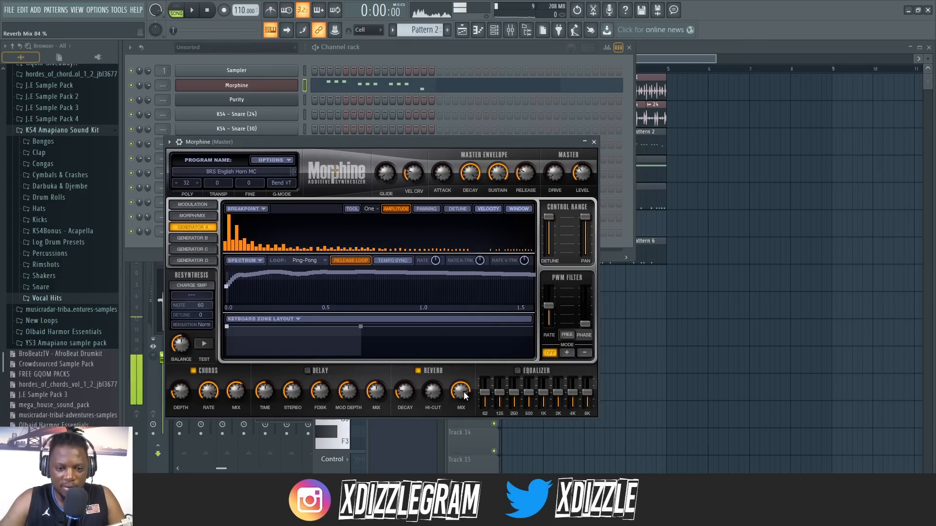
pyautogui.press('space')
pyautogui.moveTo(464, 396); pyautogui.dragTo(464, 386)
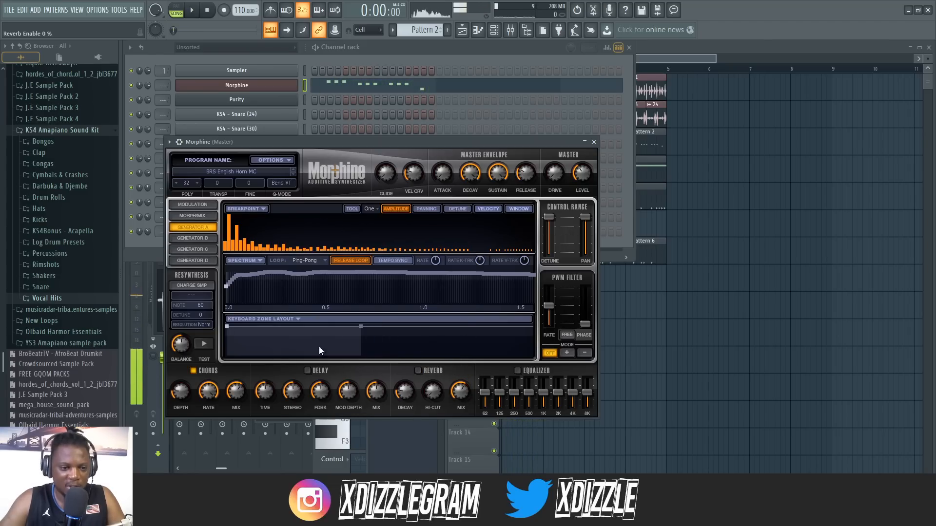
# Route Morphine to mixer insert 2 with a send to the Reverb track, inspecting that track's Fruity Reeverb 2 and adjusting the send during playback
pyautogui.press('F9')
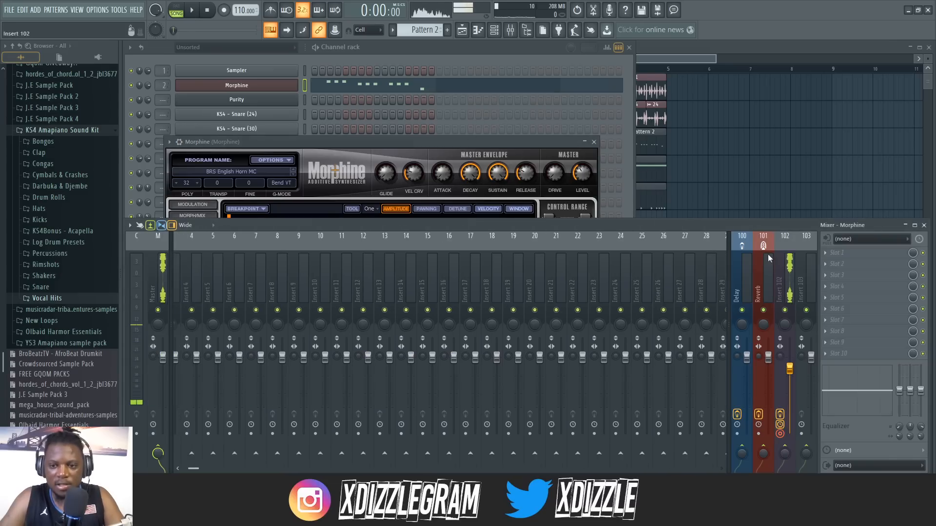
pyautogui.hotkey('ctrl', 'l')
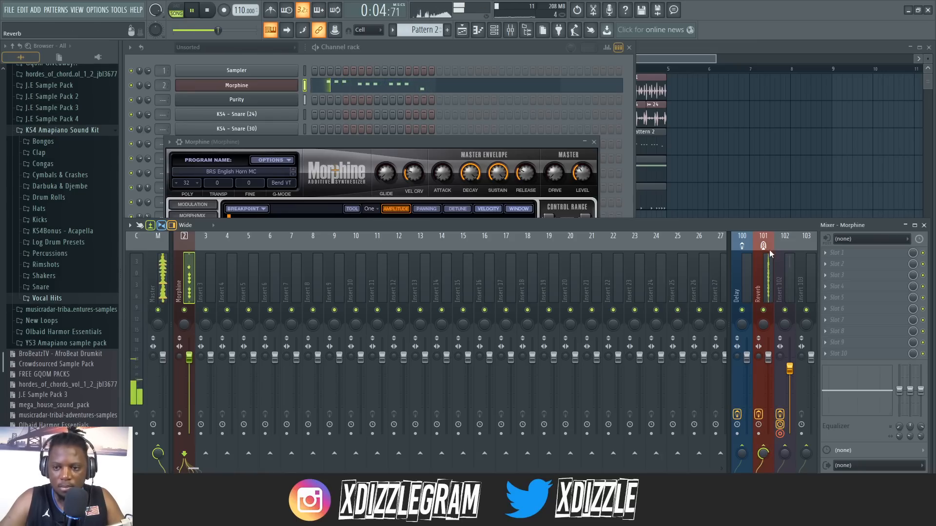
pyautogui.click(888, 258)
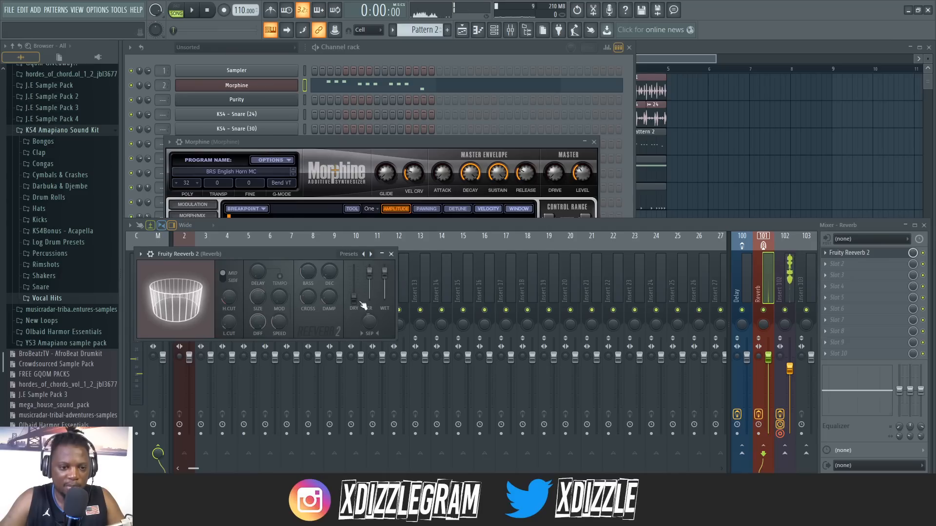
pyautogui.click(391, 254)
pyautogui.press('space')
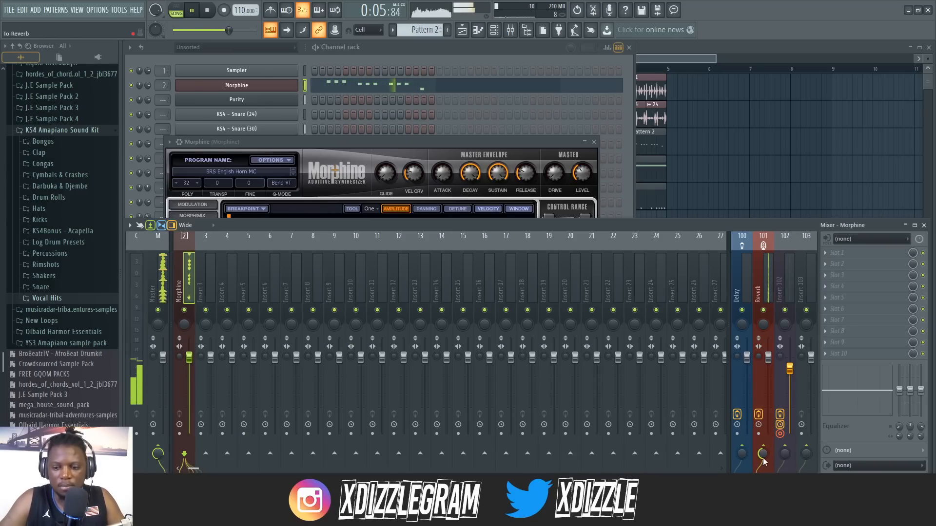
# Stop playback and add a second Morphine channel using the BRS Trombone MC preset from the Brass & Wind bank
pyautogui.click(439, 55)
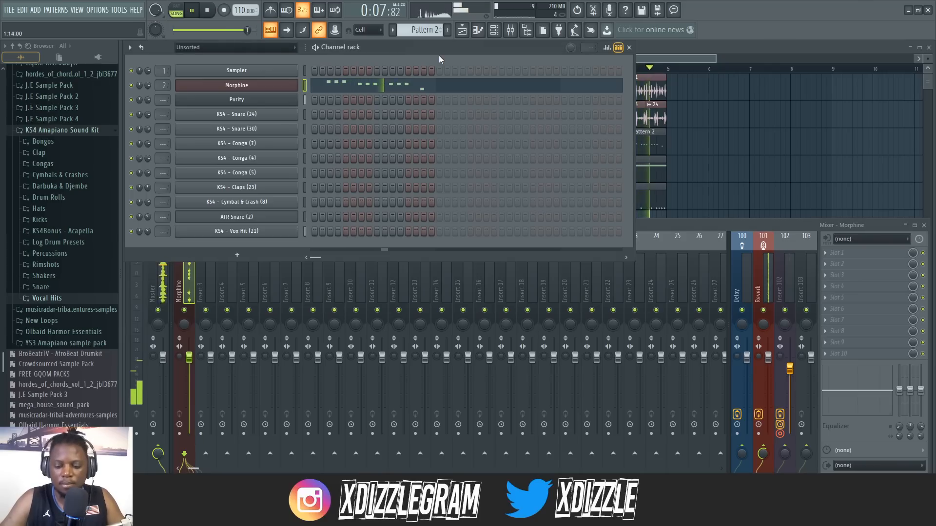
pyautogui.press('space')
pyautogui.click(247, 257)
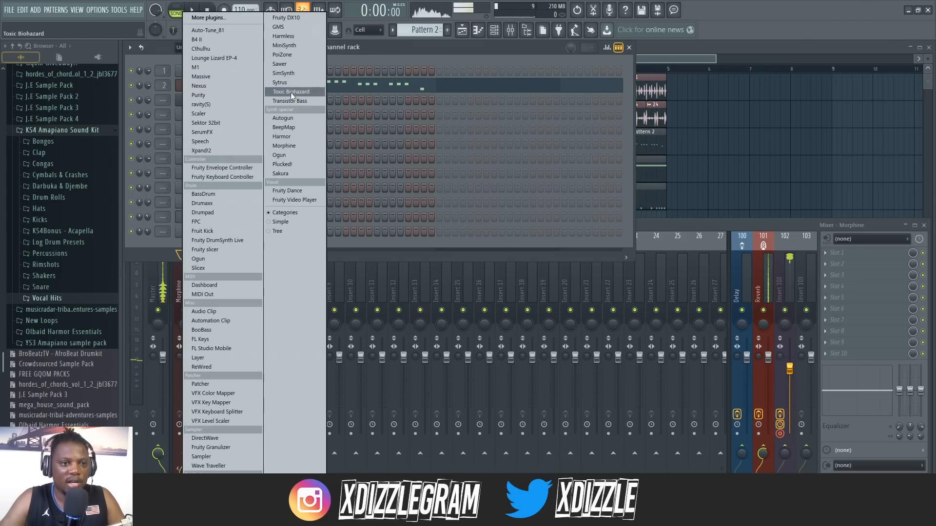
pyautogui.click(293, 148)
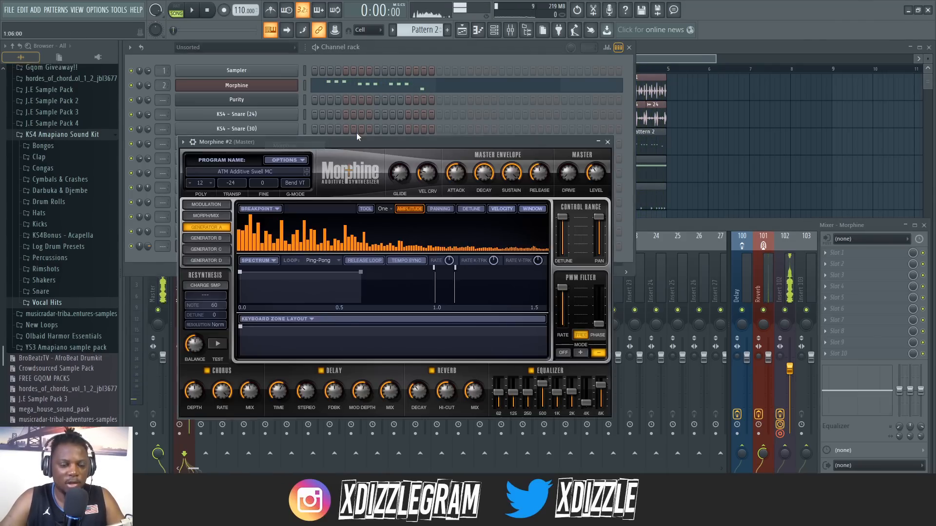
pyautogui.click(259, 172)
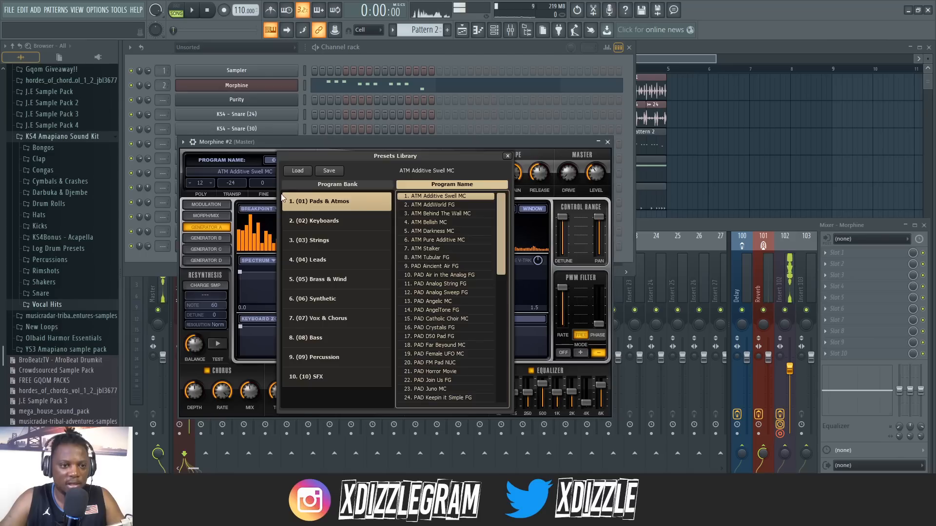
pyautogui.click(345, 281)
pyautogui.doubleClick(451, 230)
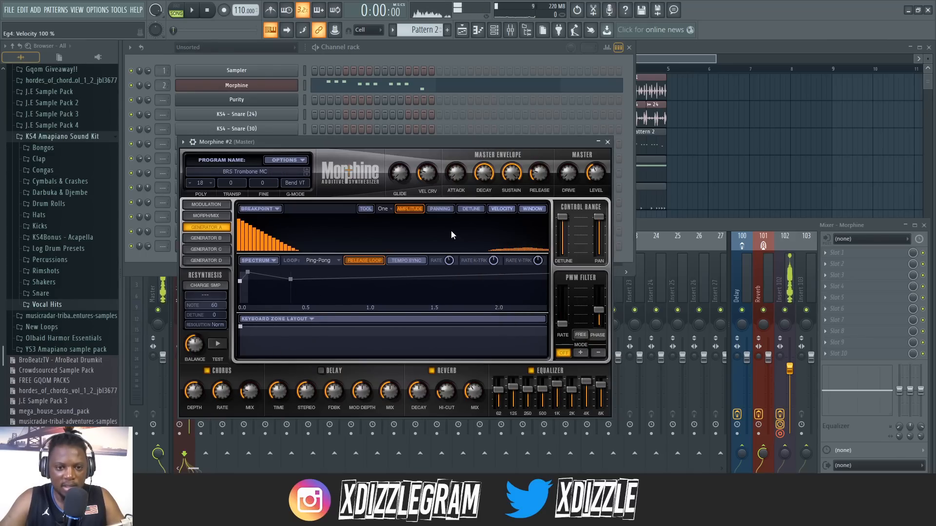
pyautogui.moveTo(450, 145); pyautogui.dragTo(481, 199)
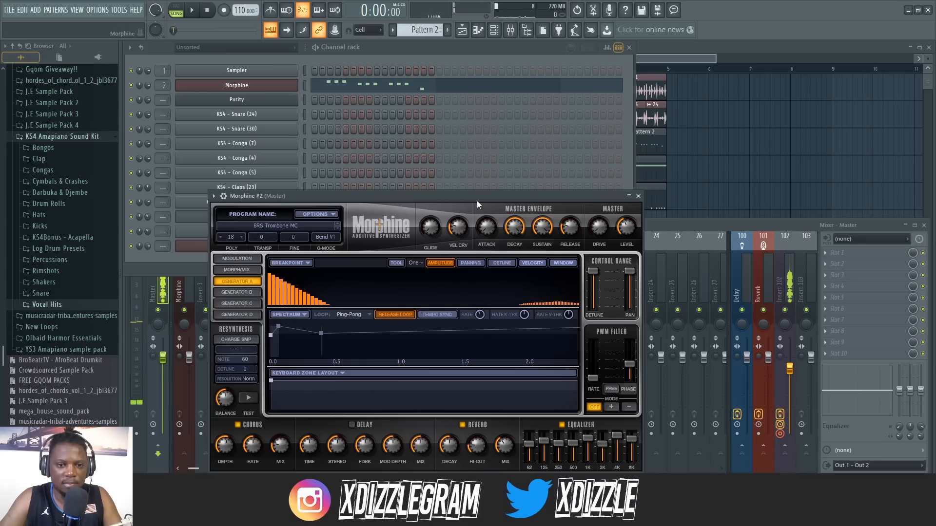
# Place F#5 notes on steps 3, 7, 11 and 15 for Morphine #2 in Pattern 2 during playback
pyautogui.click(403, 51)
pyautogui.rightClick(296, 243)
pyautogui.click(314, 247)
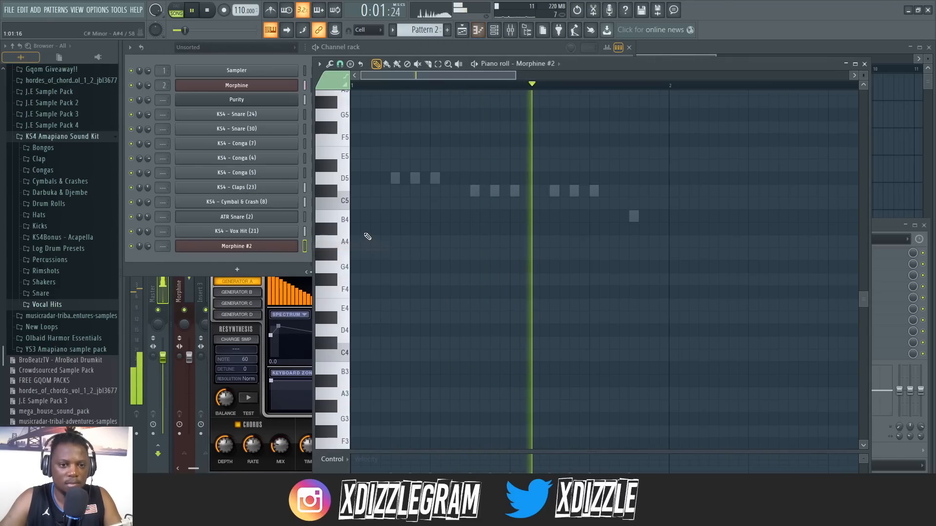
pyautogui.click(396, 128)
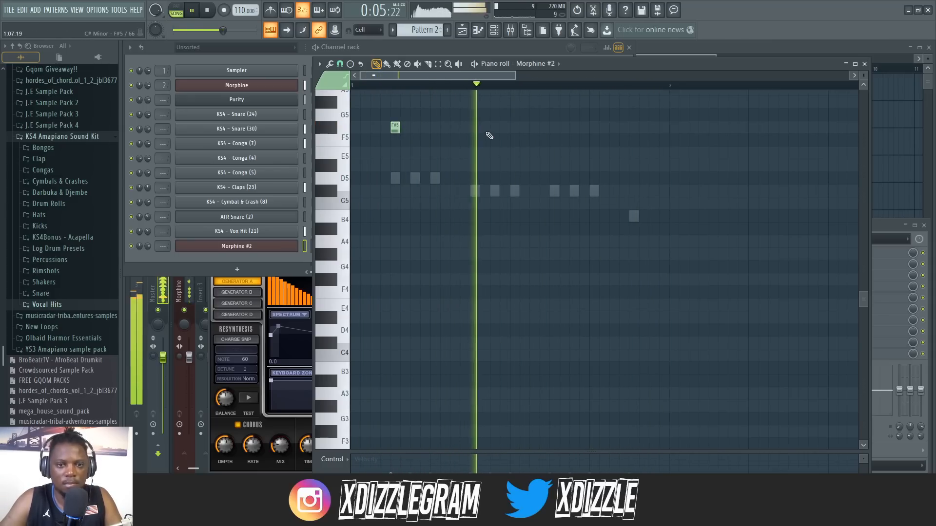
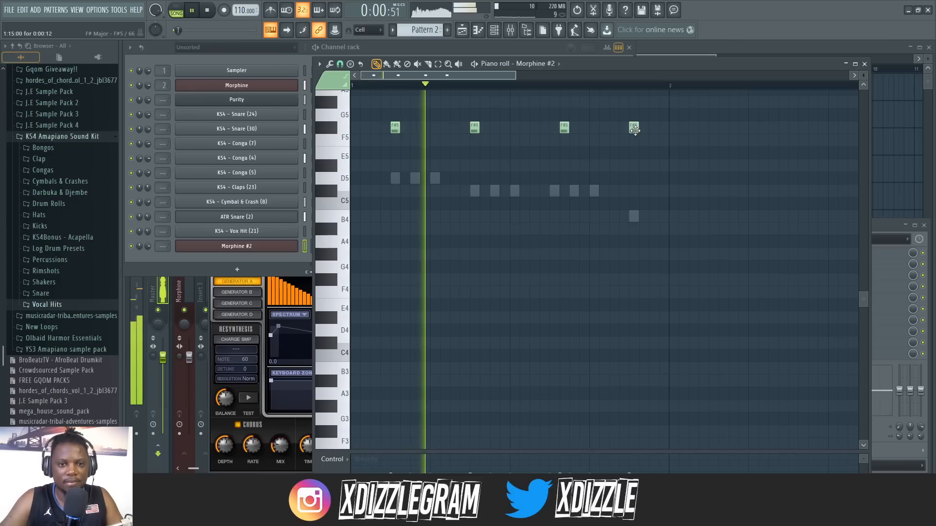
pyautogui.press('space')
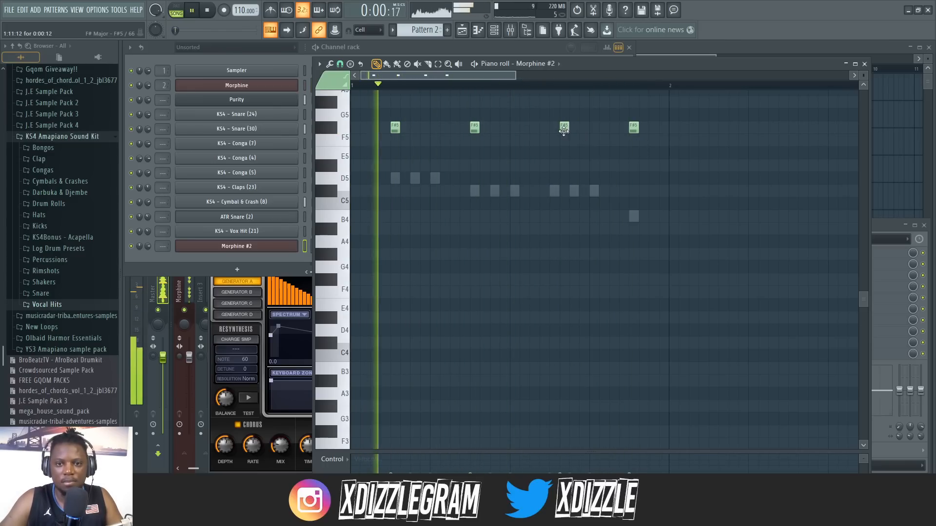
pyautogui.moveTo(564, 130); pyautogui.dragTo(554, 129)
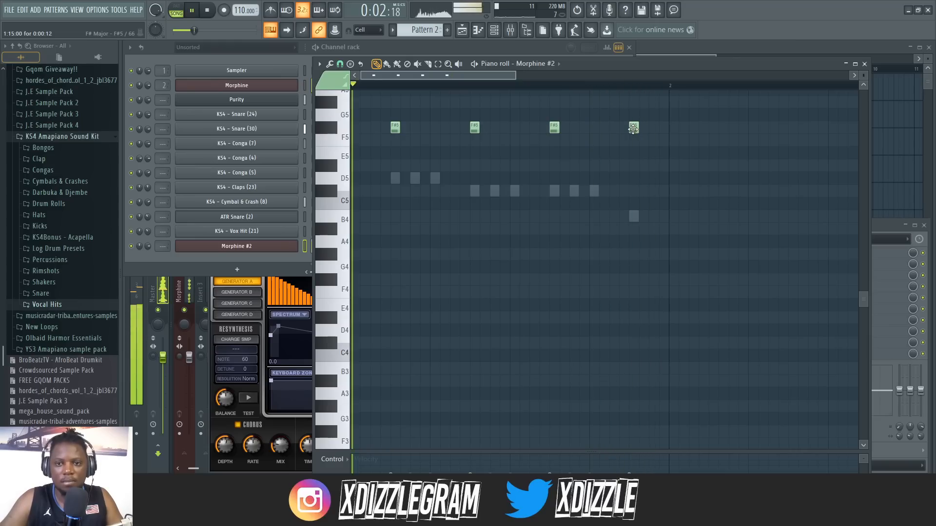
# Examine the four-bar arrangement with the new Morphine #2 part while it plays, checking the channel rack and playlist, and stop playback
pyautogui.click(408, 50)
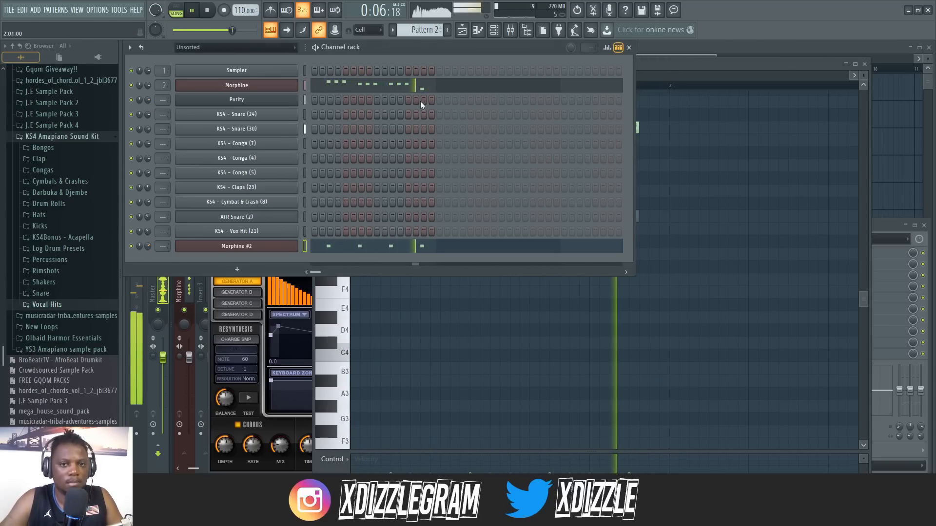
pyautogui.click(683, 48)
pyautogui.scroll(2, 563, 58)
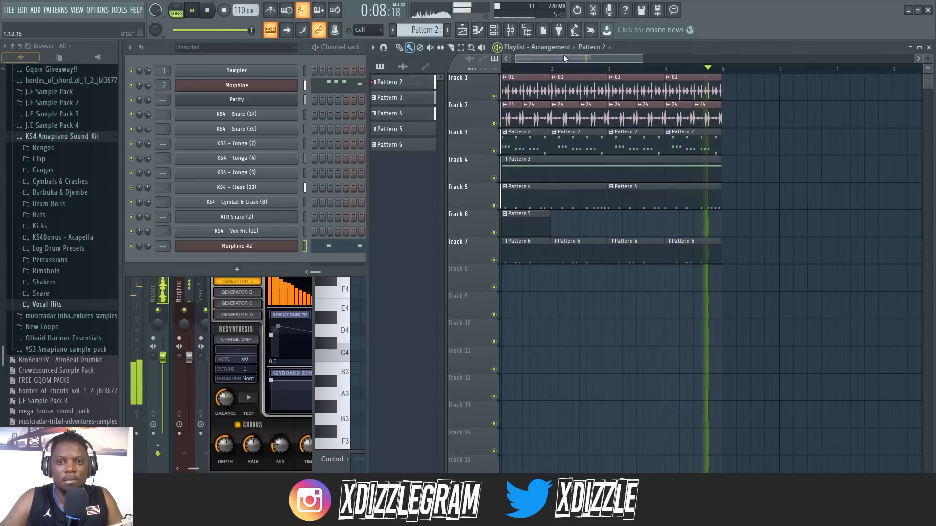
pyautogui.scroll(-1, 537, 62)
pyautogui.scroll(1, 530, 60)
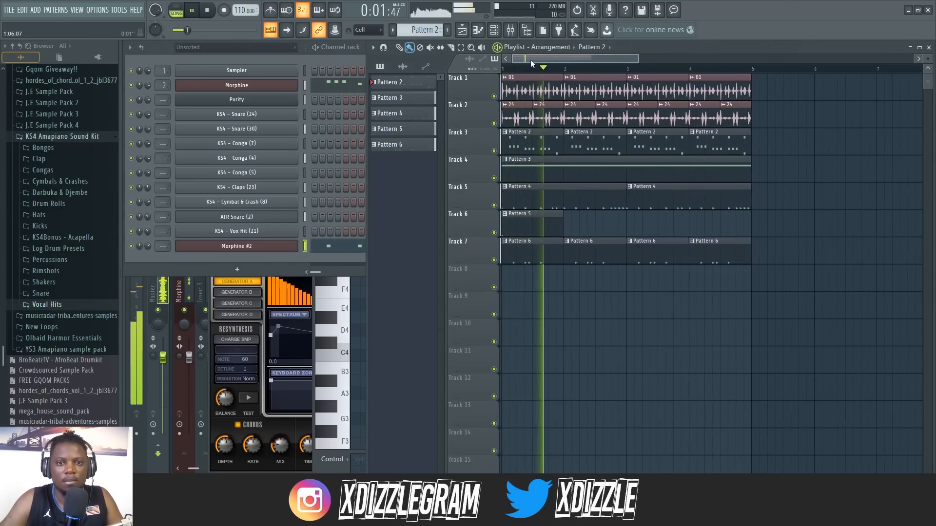
pyautogui.scroll(1, 530, 60)
pyautogui.press('F6')
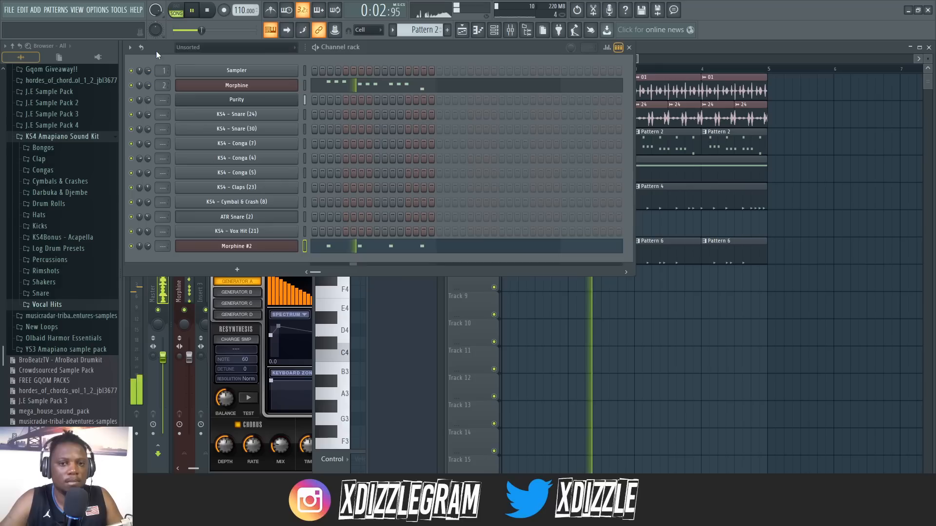
pyautogui.click(670, 53)
pyautogui.press('space')
# Preview the kit's Kicks samples and add KS4 - Kick (3) as a new channel
pyautogui.click(44, 227)
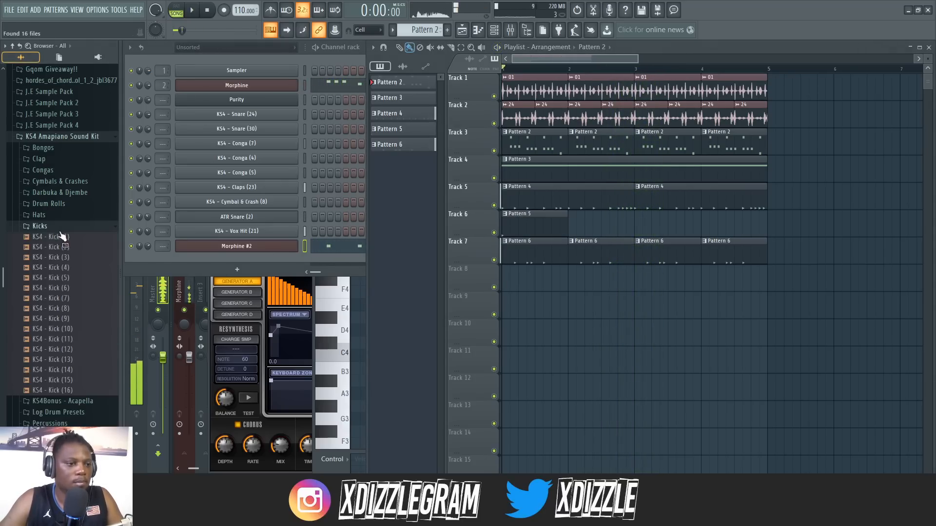
pyautogui.scroll(-3, 60, 237)
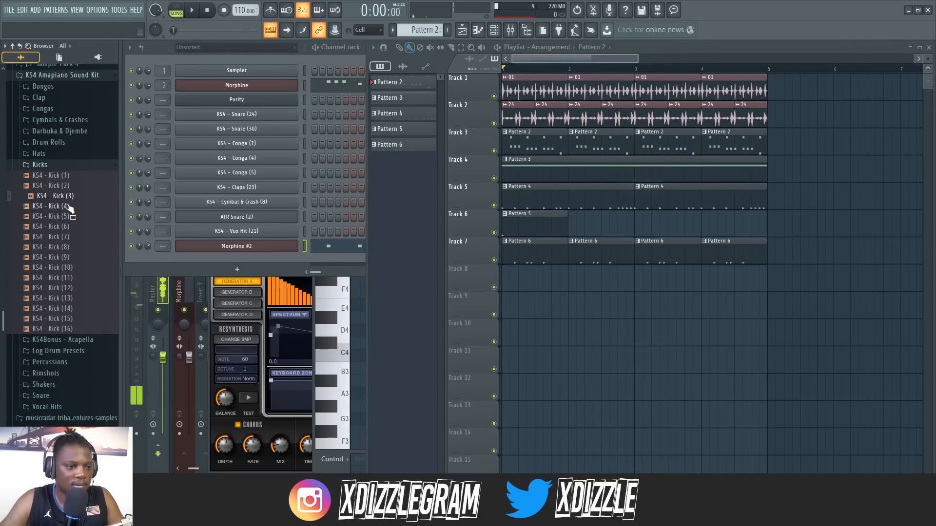
pyautogui.moveTo(249, 261); pyautogui.dragTo(249, 263)
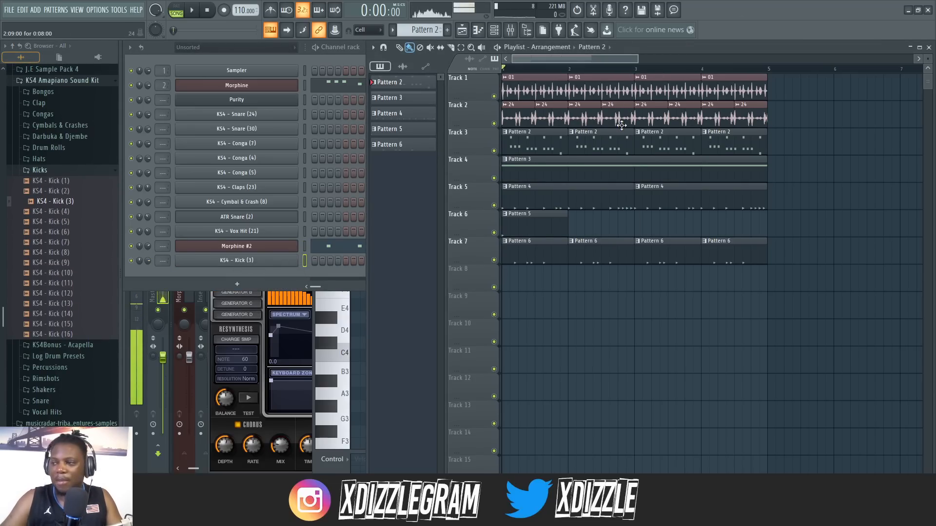
# Make Pattern 4 active and open the channel options of KS4 - Kick (3)
pyautogui.doubleClick(548, 200)
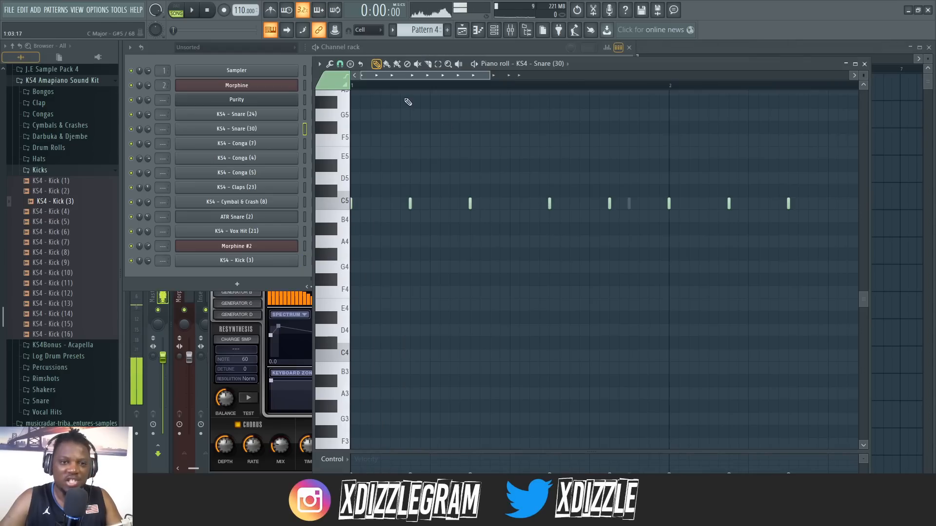
pyautogui.click(397, 54)
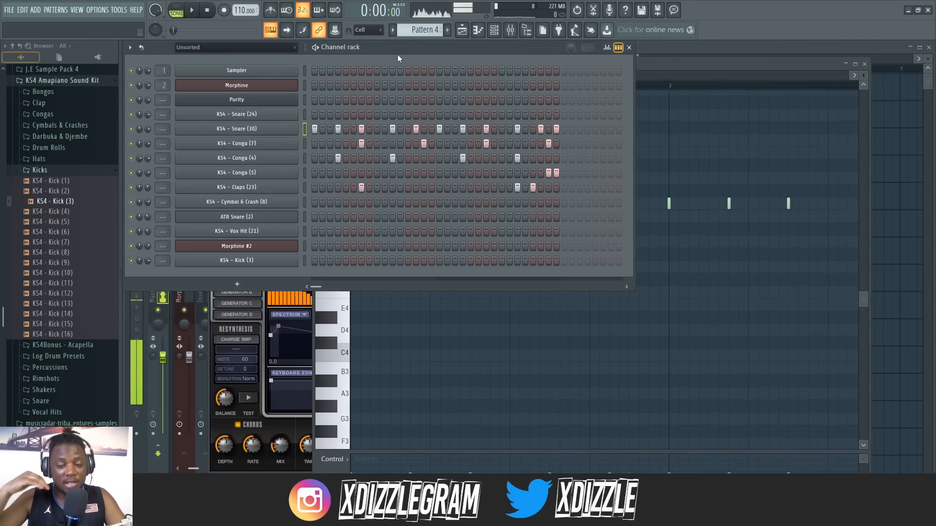
pyautogui.rightClick(295, 259)
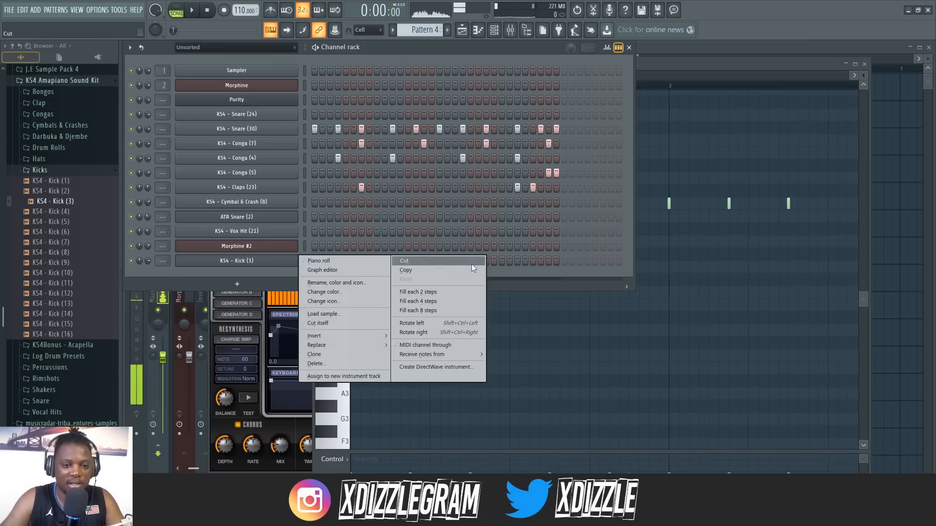
# Fill the KS4 - Kick (3) channel on every 4 steps in Pattern 4 and play the song to audition it
pyautogui.click(441, 301)
pyautogui.press('space')
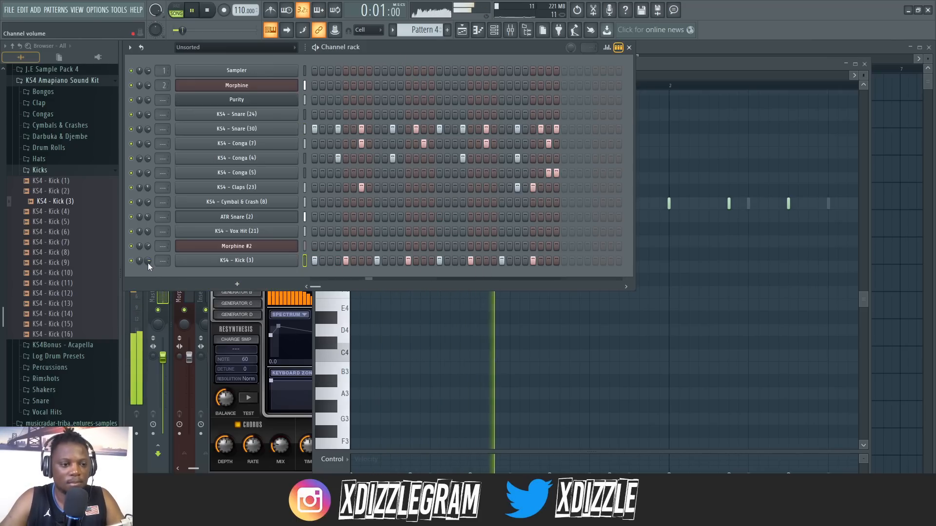
pyautogui.click(239, 260)
pyautogui.press('space')
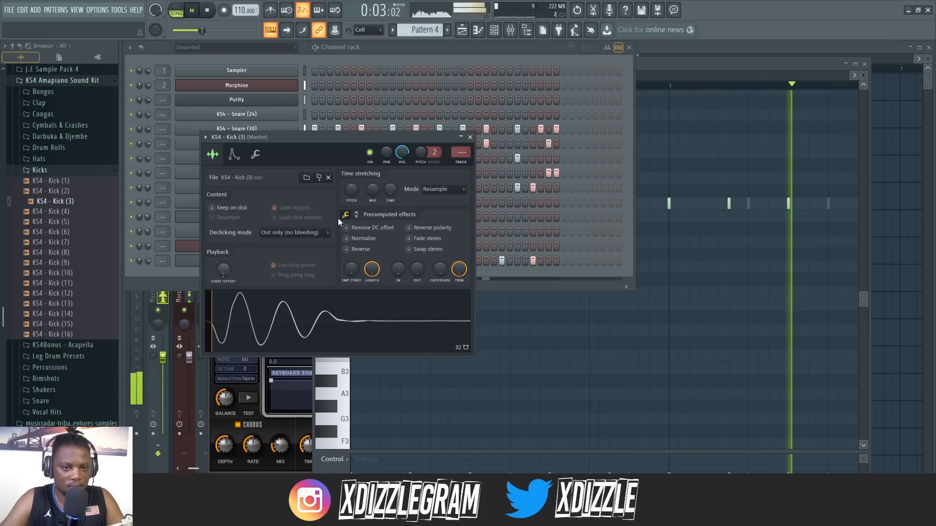
pyautogui.click(470, 137)
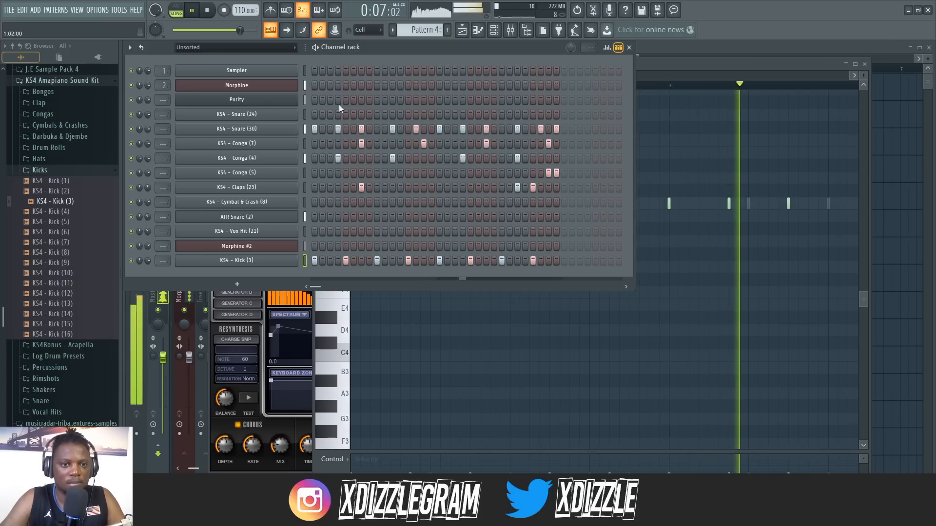
pyautogui.click(550, 114)
pyautogui.click(551, 115)
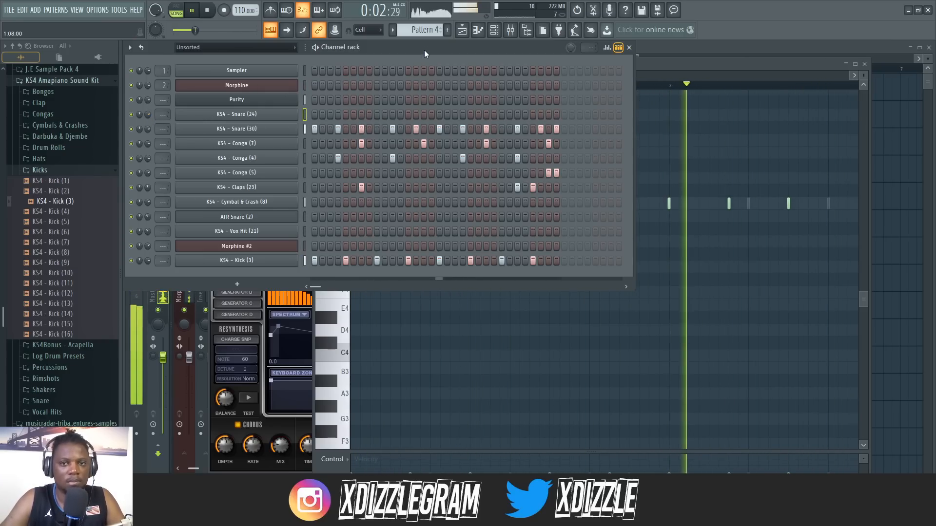
# Reposition the playlist beside the channel list and collapse the Kicks folder in the browser
pyautogui.click(715, 47)
pyautogui.scroll(3, 550, 65)
pyautogui.moveTo(556, 50); pyautogui.dragTo(480, 59)
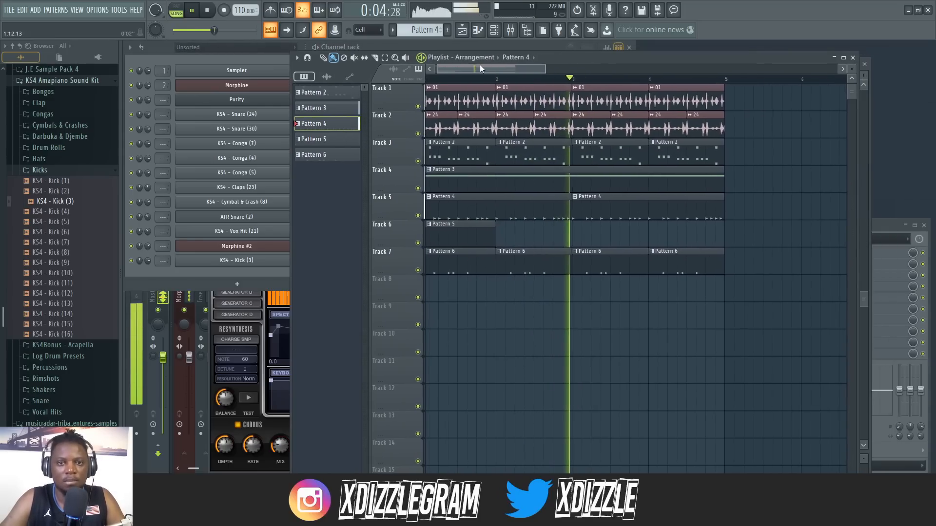
pyautogui.scroll(2, 494, 67)
pyautogui.moveTo(573, 57); pyautogui.dragTo(646, 46)
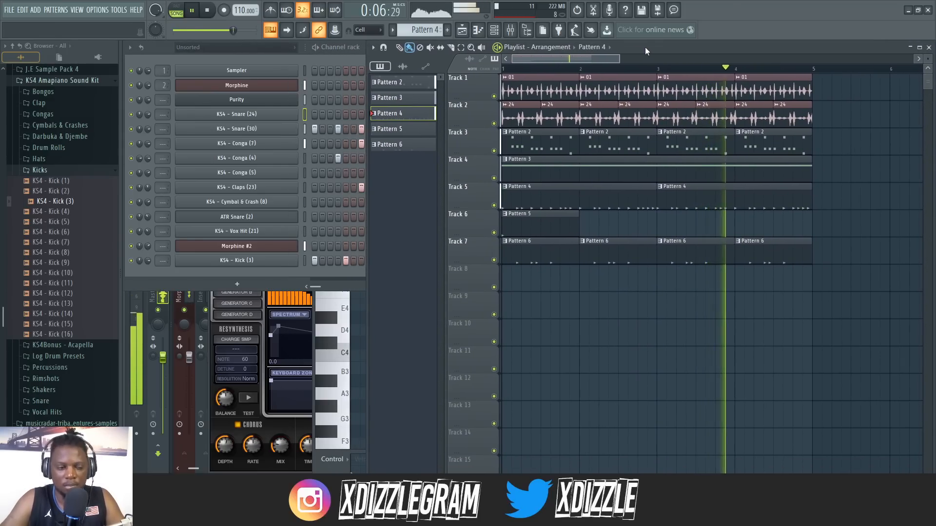
pyautogui.click(55, 169)
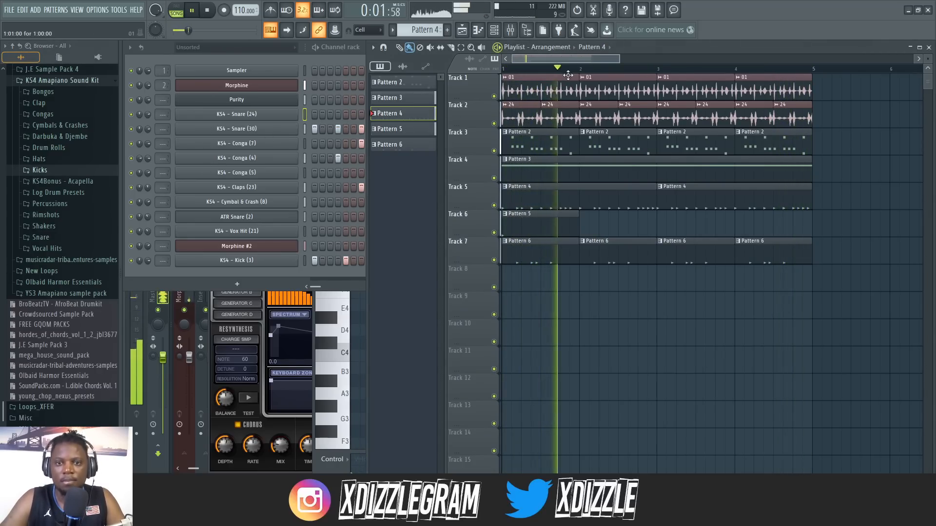
pyautogui.scroll(1, 537, 65)
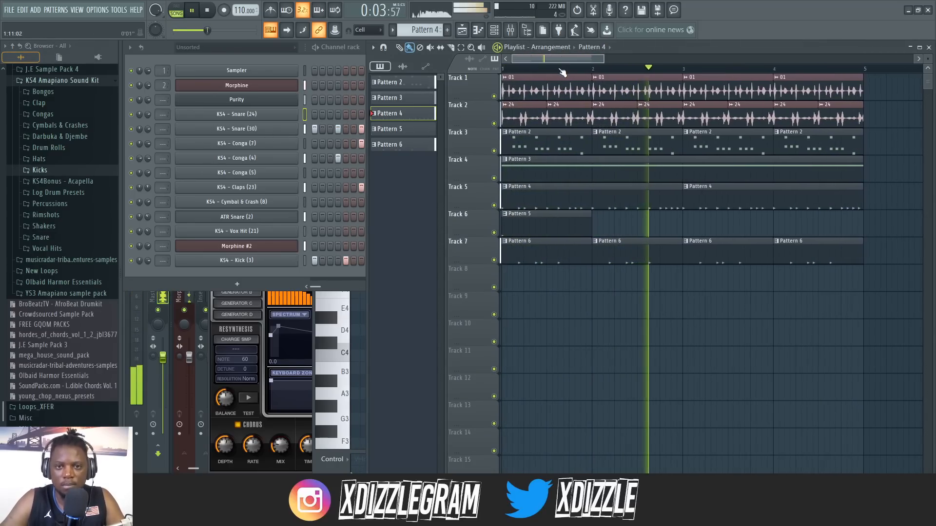
# Open Pattern 3 from its Track 4 clip, and add a Morphine synth channel with its presets library showing
pyautogui.doubleClick(545, 174)
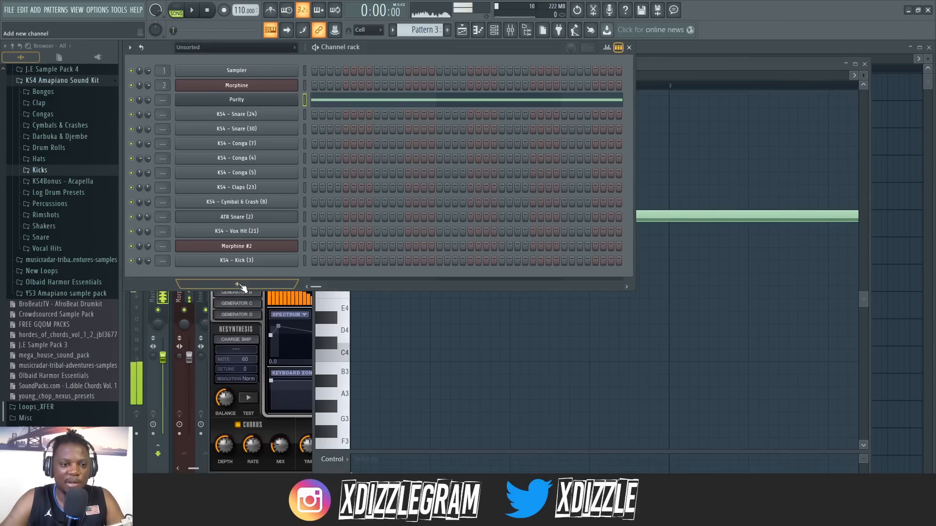
pyautogui.click(258, 283)
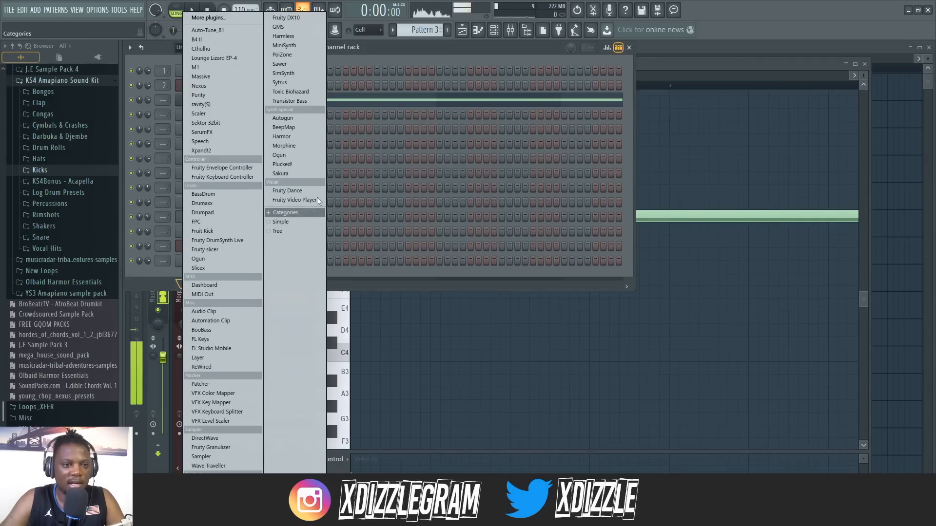
pyautogui.click(296, 145)
pyautogui.click(277, 198)
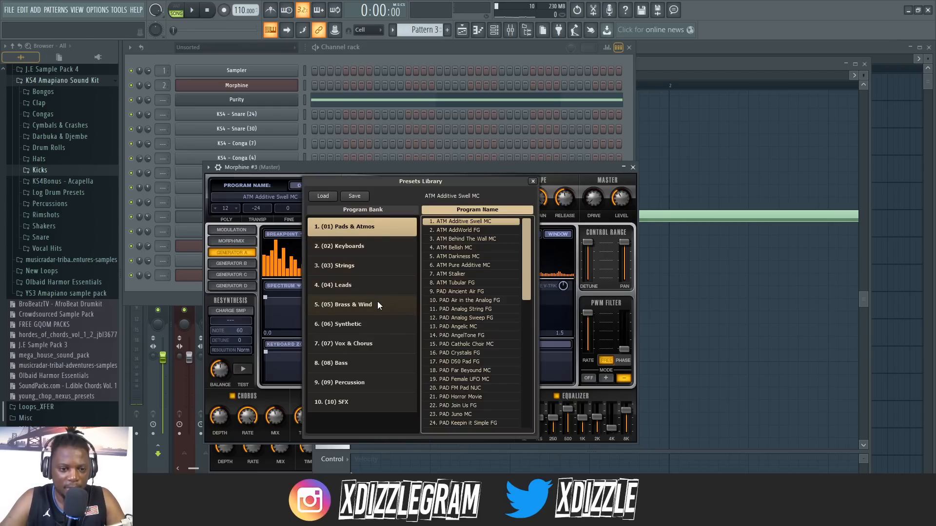
# Load the PAD Ancient Air FG preset from the Pads & Atmos bank into the new Morphine channel
pyautogui.click(363, 265)
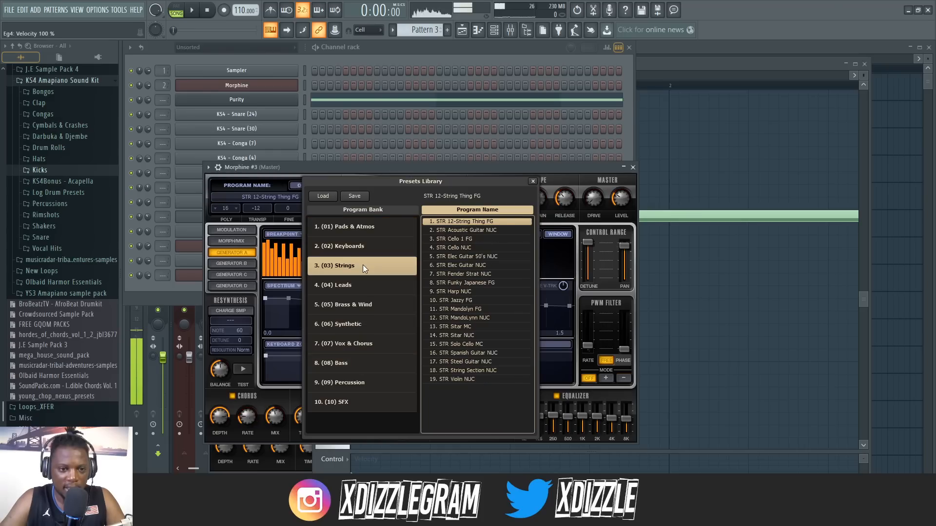
pyautogui.click(371, 231)
pyautogui.doubleClick(476, 291)
# Copy the Purity channel's long note into the new Morphine channel and open it in the piano roll
pyautogui.click(309, 99)
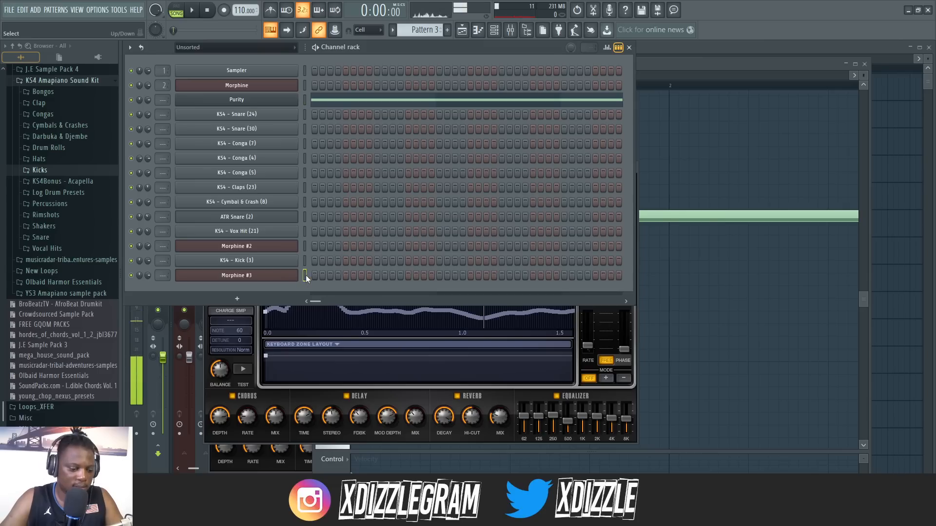
pyautogui.hotkey('ctrl', 'v')
pyautogui.press('space')
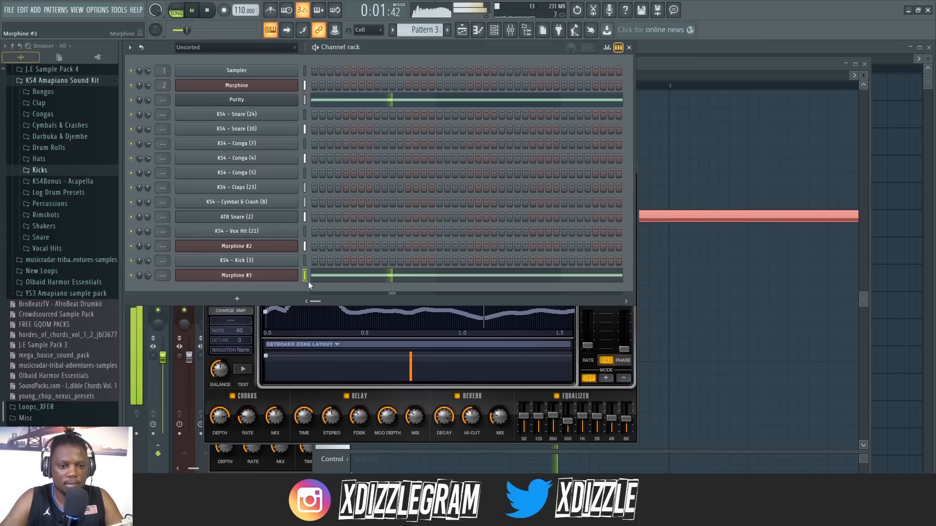
pyautogui.click(322, 276)
pyautogui.press('space')
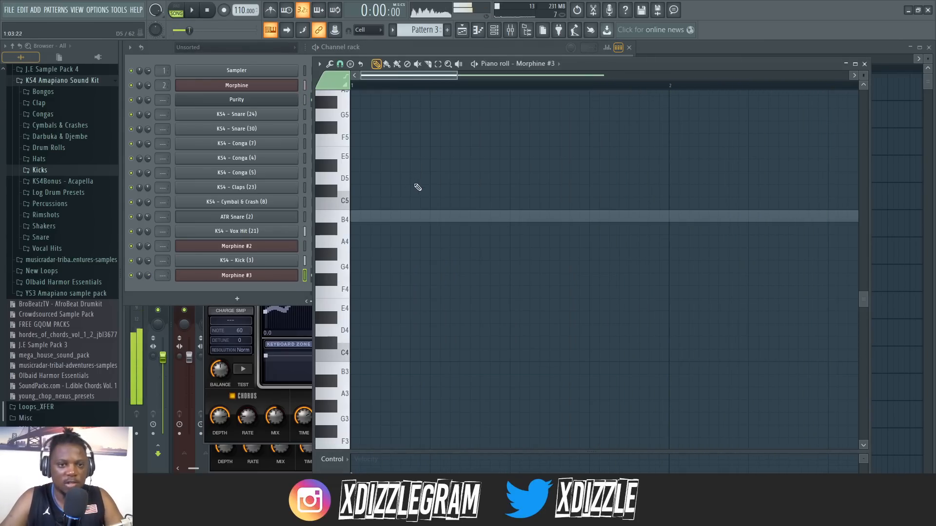
# Transpose the Morphine channel's long note down to B2 and duplicate it an octave higher at B3
pyautogui.scroll(-6, 438, 190)
pyautogui.press('space')
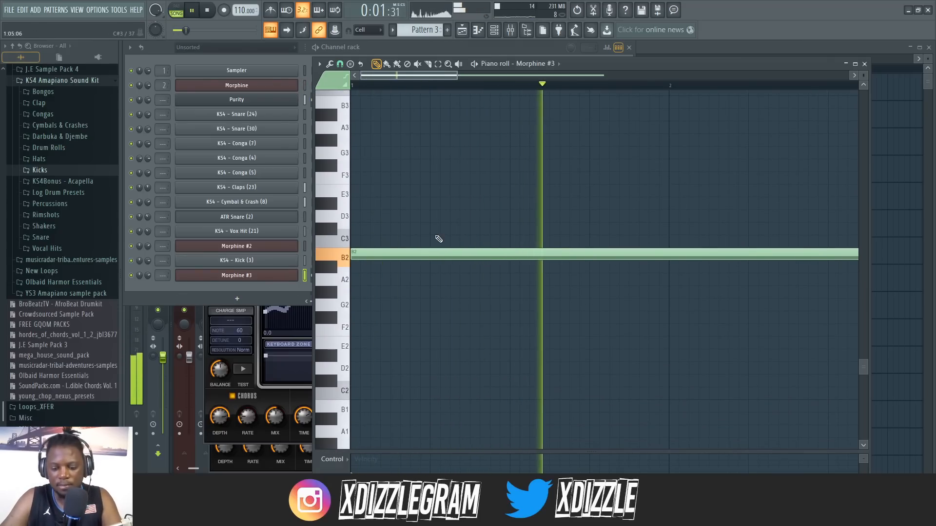
pyautogui.hotkey('ctrl', 'Up')
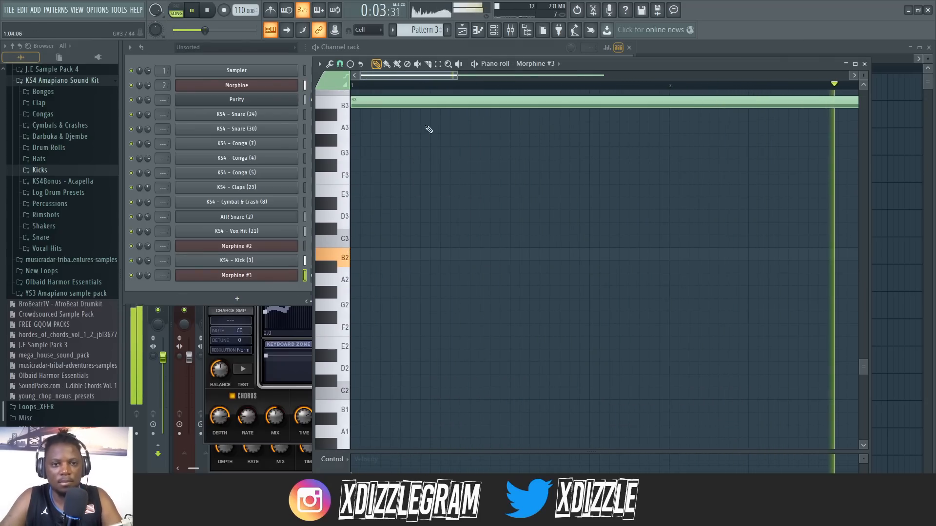
pyautogui.scroll(-4, 428, 88)
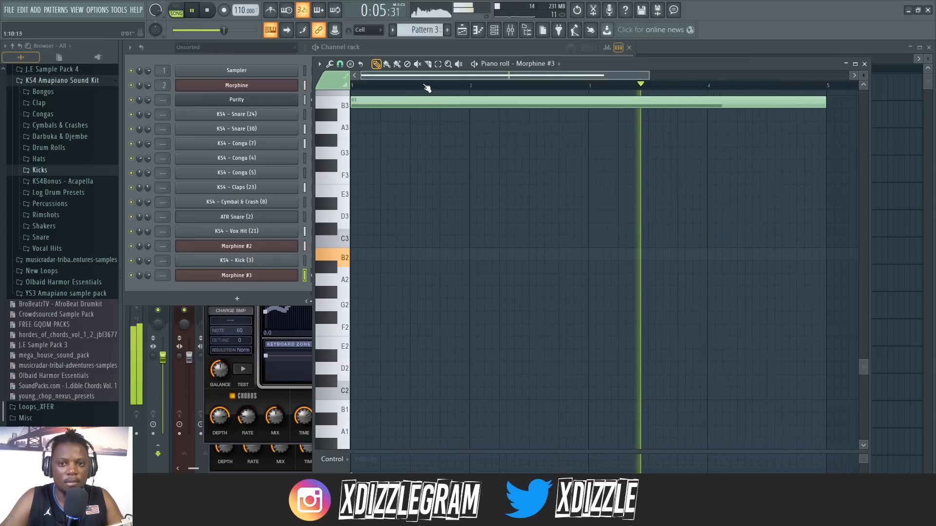
pyautogui.press('space')
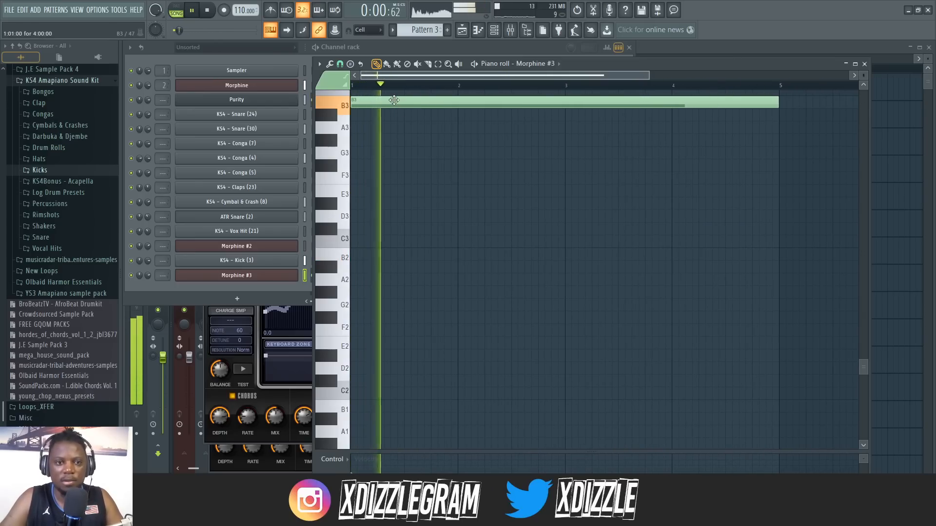
pyautogui.hotkey('ctrl', 'Down')
pyautogui.press('space')
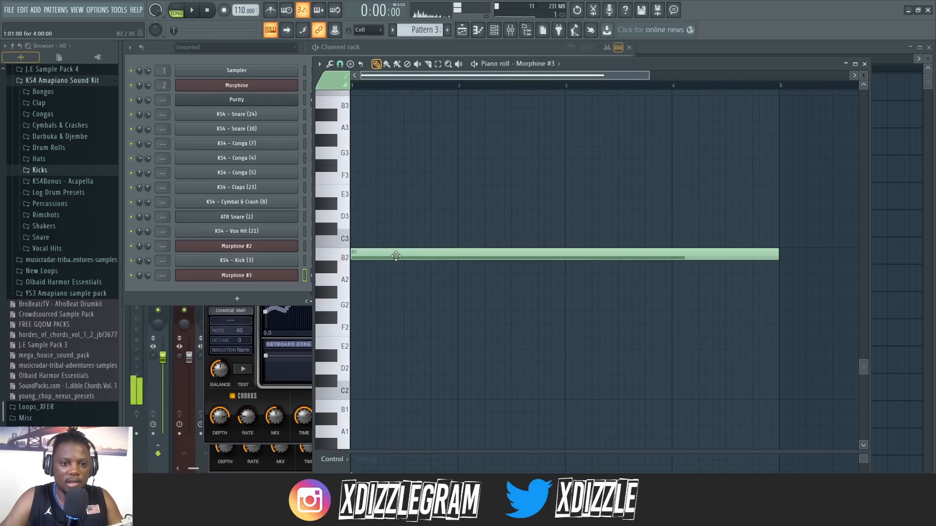
pyautogui.moveTo(396, 255); pyautogui.dragTo(391, 101)
pyautogui.press('space')
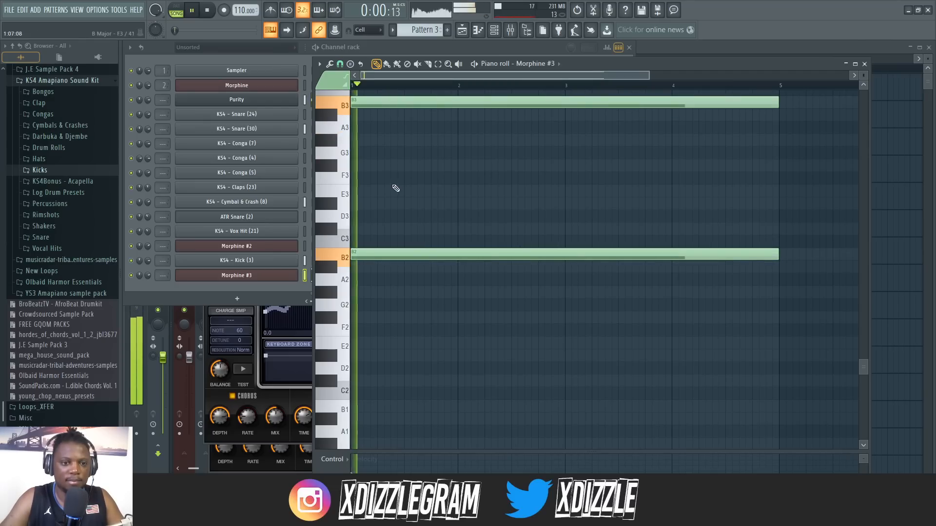
# Try a third long note at G3, auditioning it at C#4 during playback, and delete it
pyautogui.scroll(2, 351, 205)
pyautogui.click(385, 188)
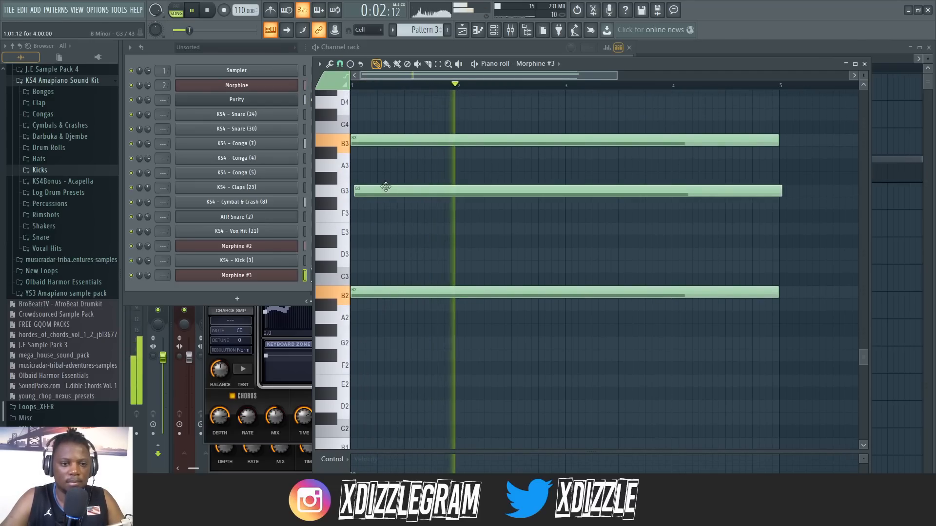
pyautogui.press('space')
pyautogui.moveTo(385, 188); pyautogui.dragTo(401, 118)
pyautogui.press('space')
pyautogui.press('space')
pyautogui.press('space')
pyautogui.press('space')
pyautogui.press('space')
pyautogui.press('space')
pyautogui.press('space')
pyautogui.press('space')
pyautogui.press('space')
pyautogui.rightClick(407, 115)
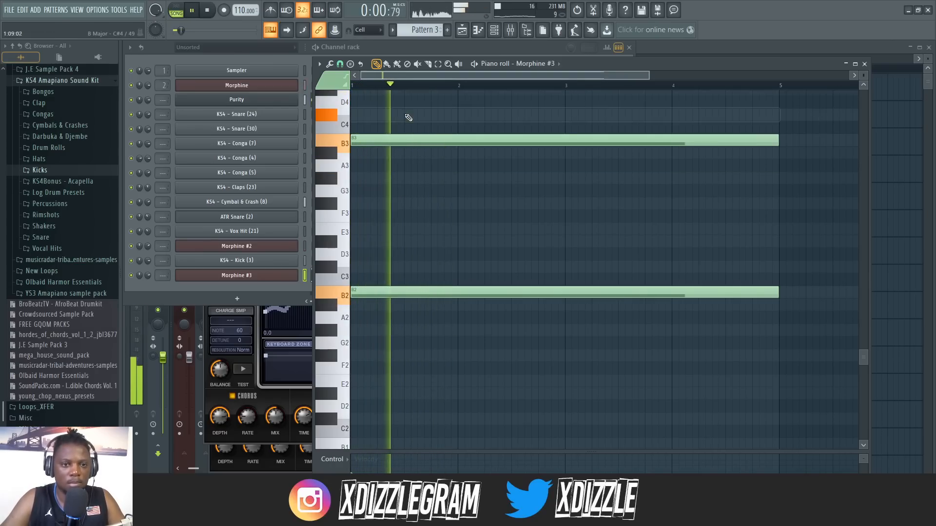
# Try replacing the upper B3 note with a four-bar C#4 note from bar 1, and return it to B3
pyautogui.click(353, 115)
pyautogui.press('space')
pyautogui.press('space')
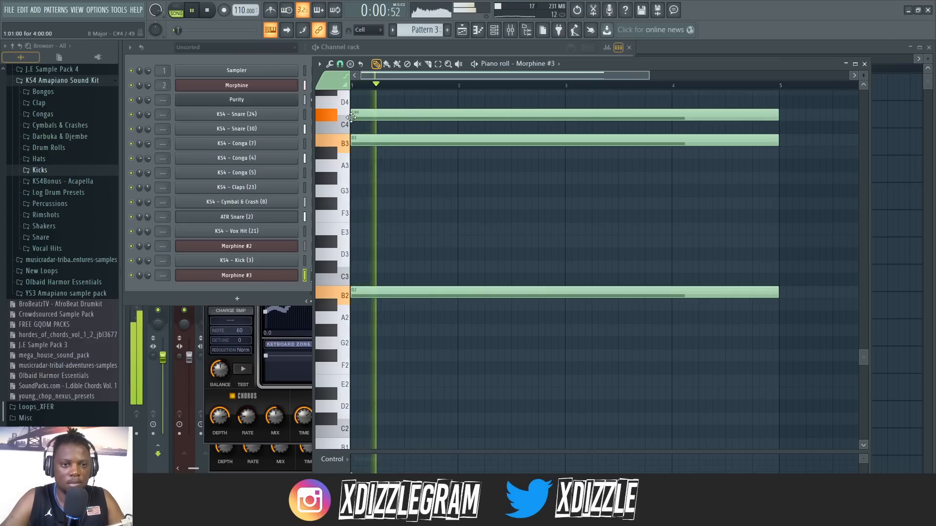
pyautogui.scroll(5, 383, 185)
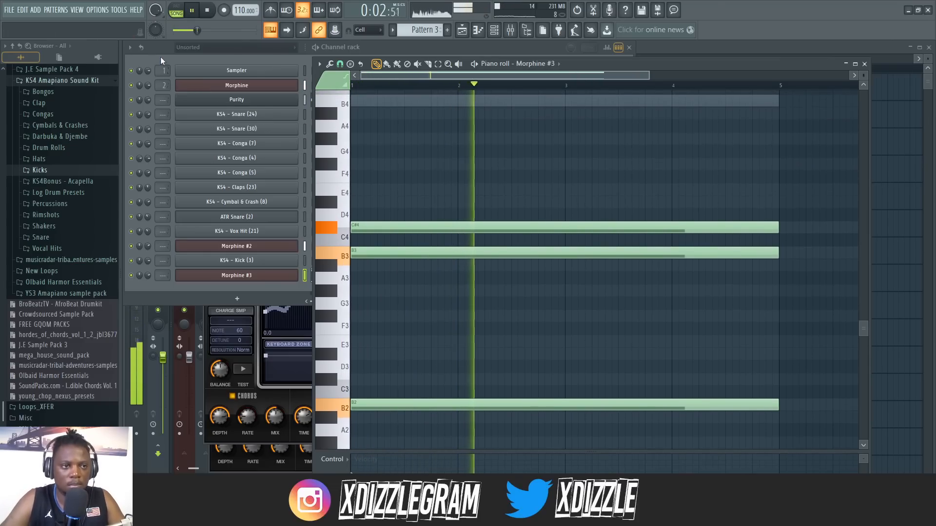
pyautogui.press('space')
pyautogui.rightClick(382, 252)
pyautogui.scroll(-2, 382, 195)
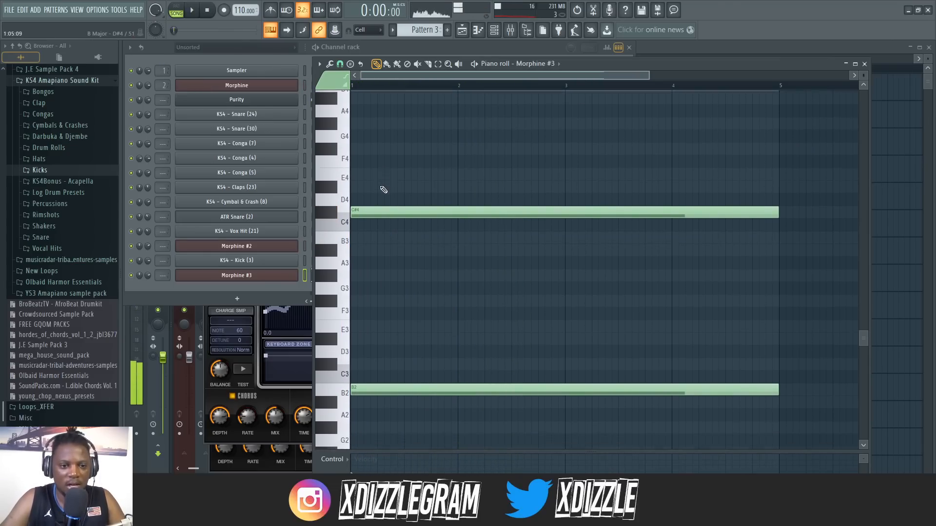
pyautogui.press('space')
pyautogui.moveTo(379, 193); pyautogui.dragTo(383, 220)
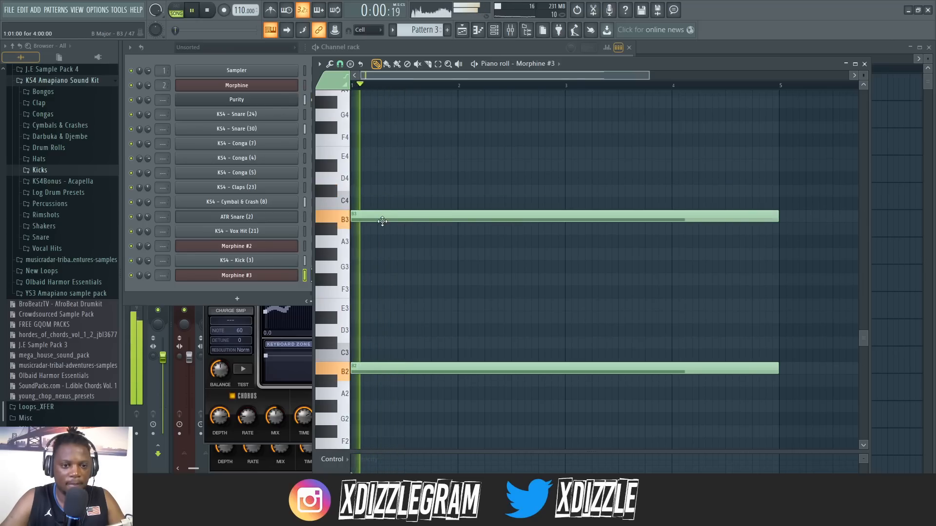
# Listen to the full arrangement while checking the channel rack and the playlist
pyautogui.scroll(-3, 431, 122)
pyautogui.click(437, 50)
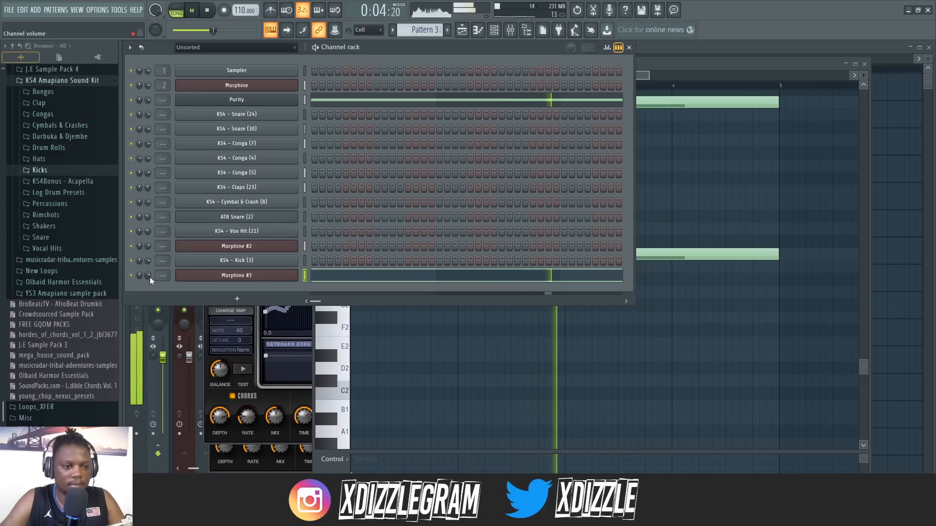
pyautogui.press('F5')
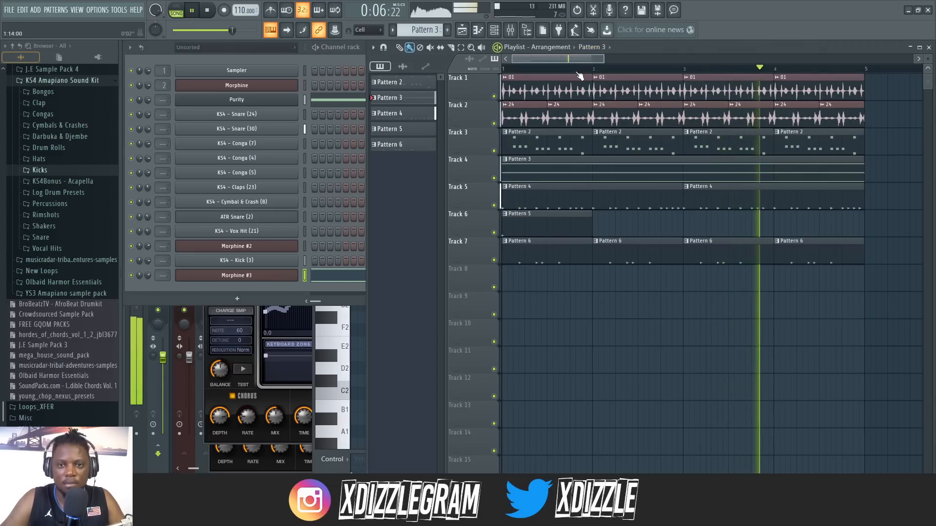
pyautogui.scroll(-2, 578, 58)
pyautogui.click(172, 52)
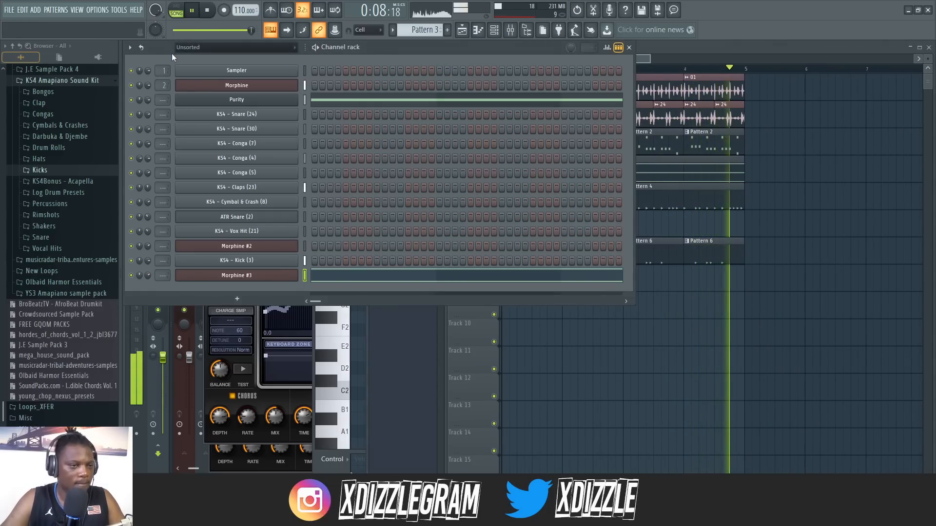
pyautogui.click(677, 48)
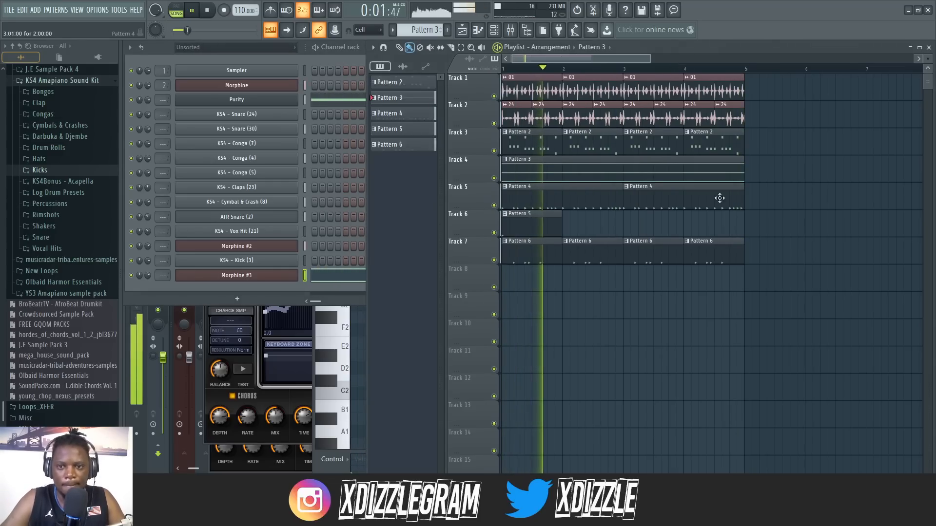
# Select all playlist clips in bars 1 to 4 and duplicate them into bars 5 to 8
pyautogui.press('space')
pyautogui.moveTo(787, 317); pyautogui.dragTo(502, 75)
pyautogui.hotkey('ctrl', 'b')
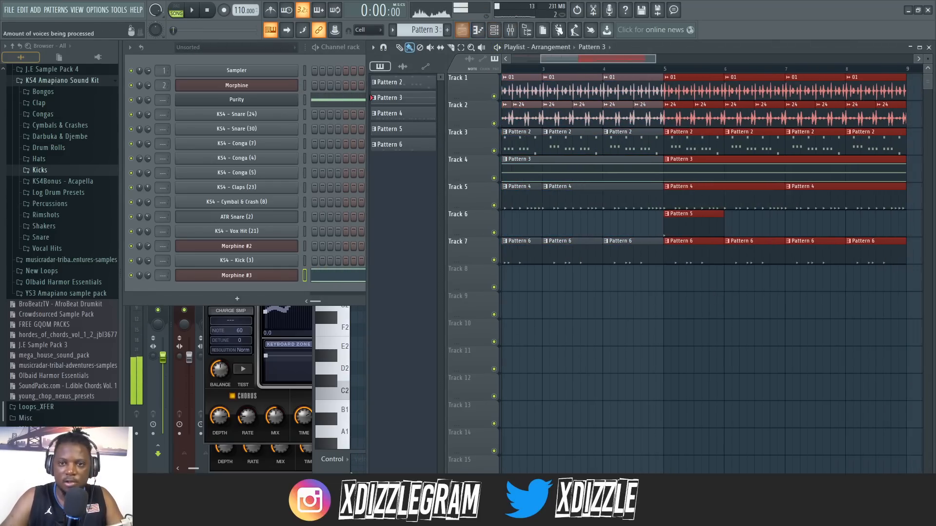
pyautogui.scroll(-3, 554, 60)
pyautogui.scroll(2, 525, 72)
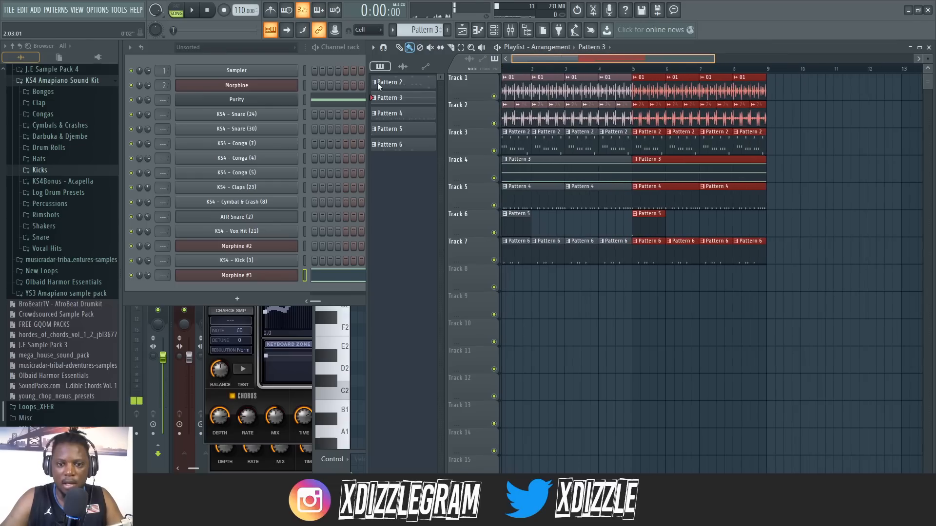
# Delete the duplicated Pattern 5 clip at bar 5 on Track 6, and play the arrangement with the channel rack in front
pyautogui.rightClick(648, 220)
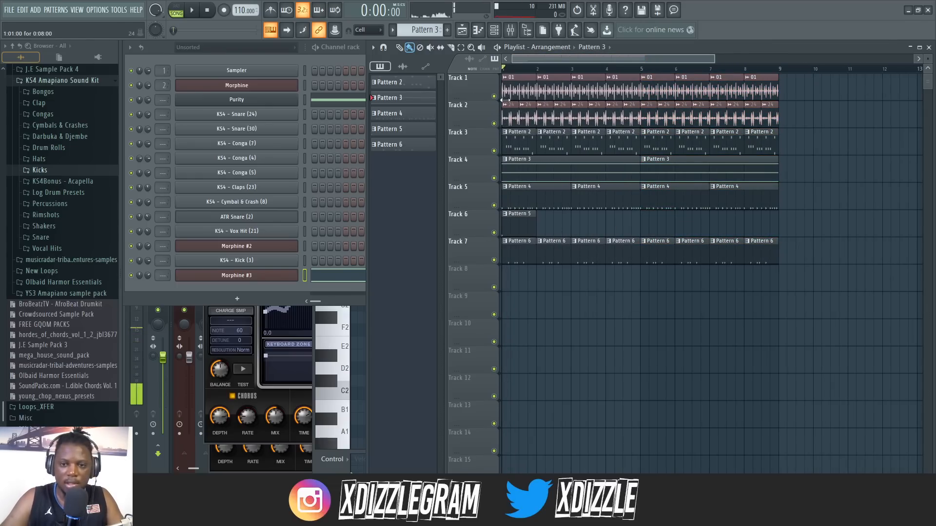
pyautogui.click(164, 47)
pyautogui.press('space')
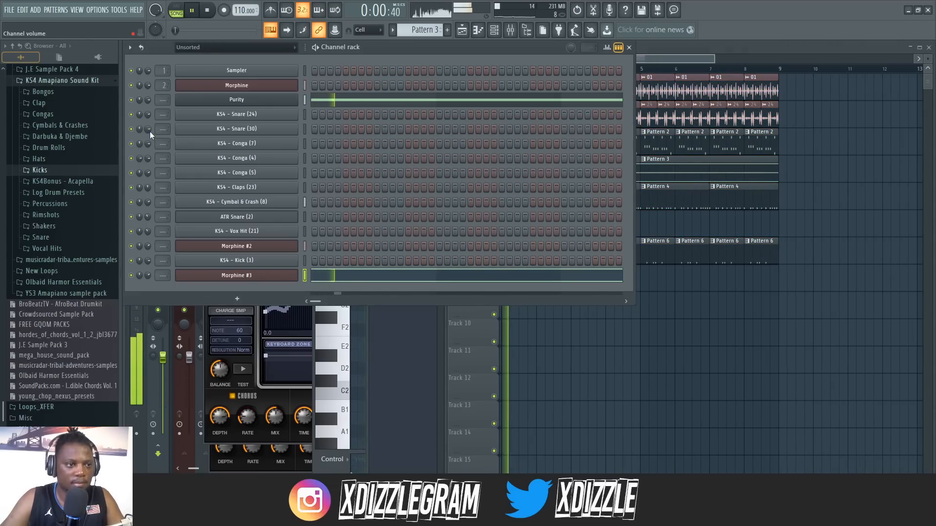
# Stop playback and audition the first samples in the KS4 Amapiano Sound Kit's Drum Rolls folder
pyautogui.click(663, 60)
pyautogui.click(58, 147)
pyautogui.press('space')
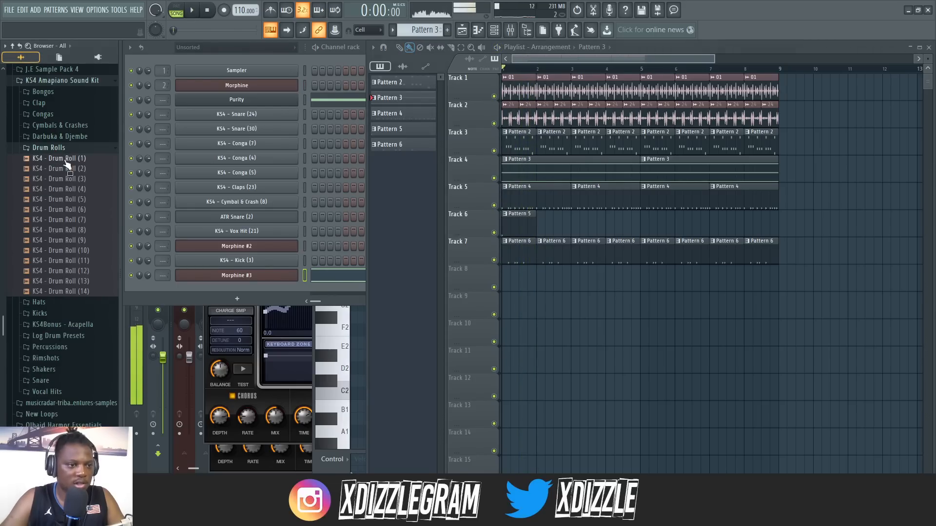
pyautogui.click(66, 161)
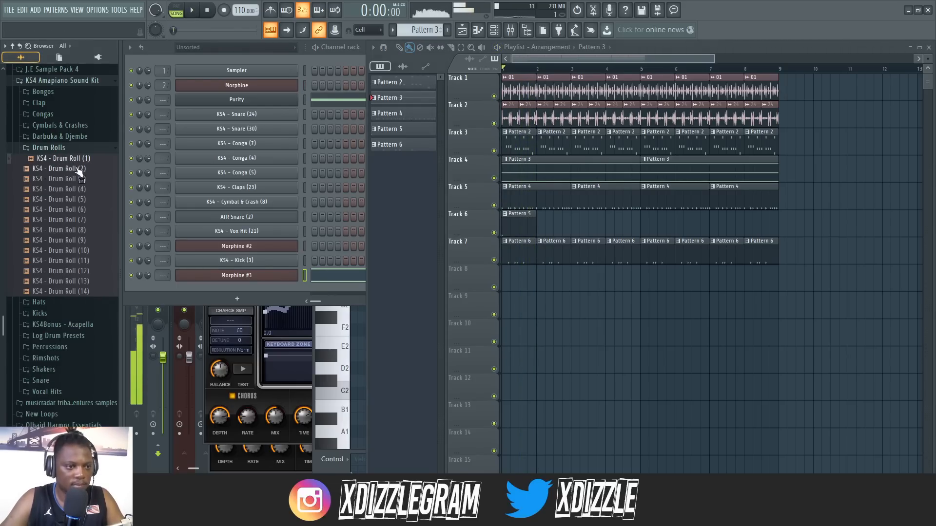
pyautogui.click(79, 169)
pyautogui.press('Up')
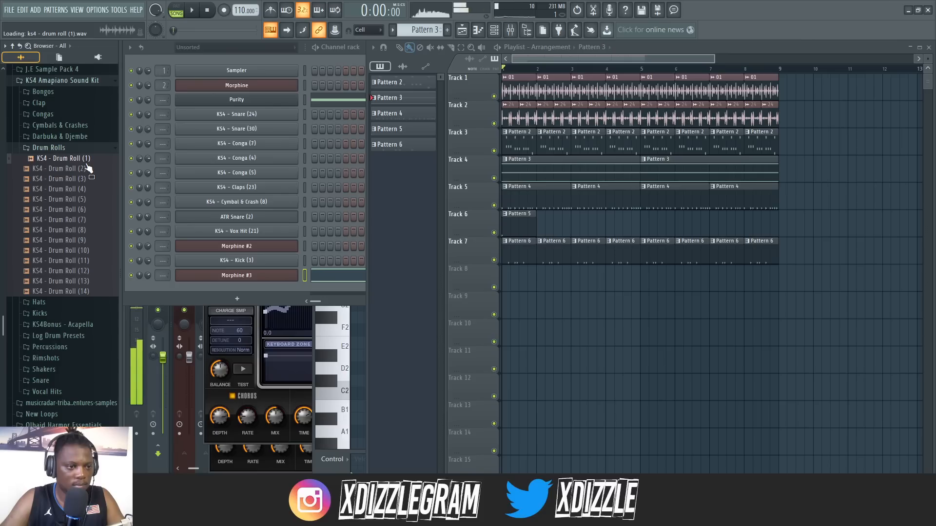
pyautogui.press('Down')
pyautogui.press('Down')
pyautogui.press('Down')
pyautogui.press('Down')
pyautogui.click(85, 158)
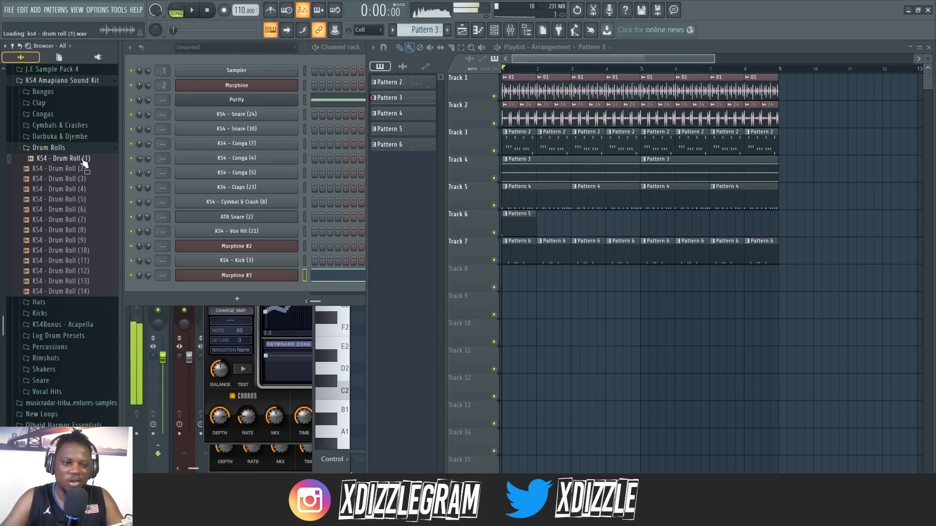
# Place KS4 - Drum Roll (12) at bar 8 on Track 8, mute that track, and play the arrangement
pyautogui.click(86, 270)
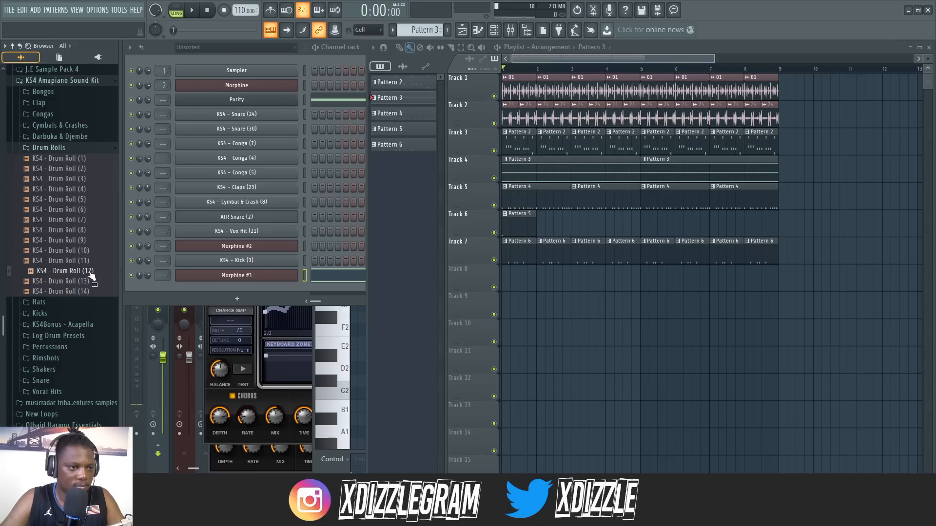
pyautogui.moveTo(90, 276); pyautogui.dragTo(764, 279)
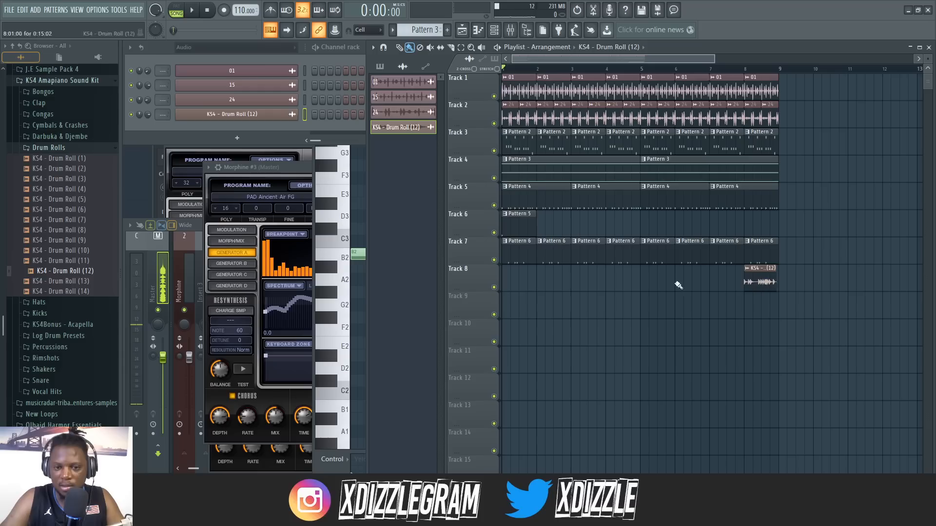
pyautogui.click(494, 288)
pyautogui.scroll(-2, 577, 69)
pyautogui.press('space')
pyautogui.click(162, 52)
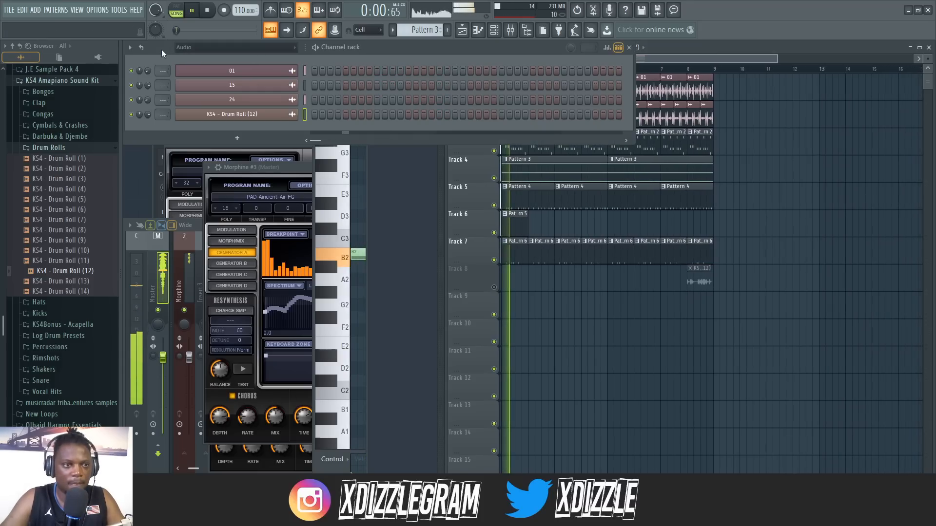
# Stop playback, collapse the Drum Rolls folder and look through the kit's Log Drum Presets folder
pyautogui.click(58, 147)
pyautogui.press('space')
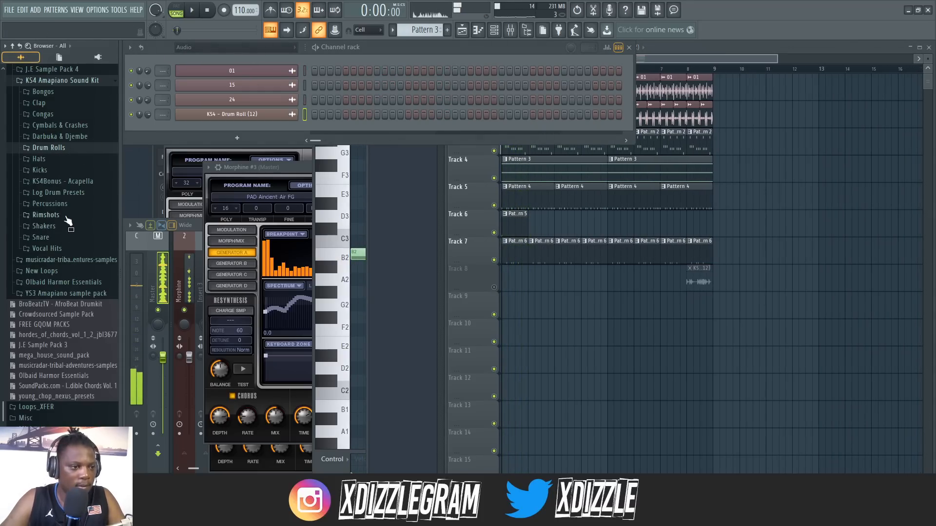
pyautogui.click(74, 194)
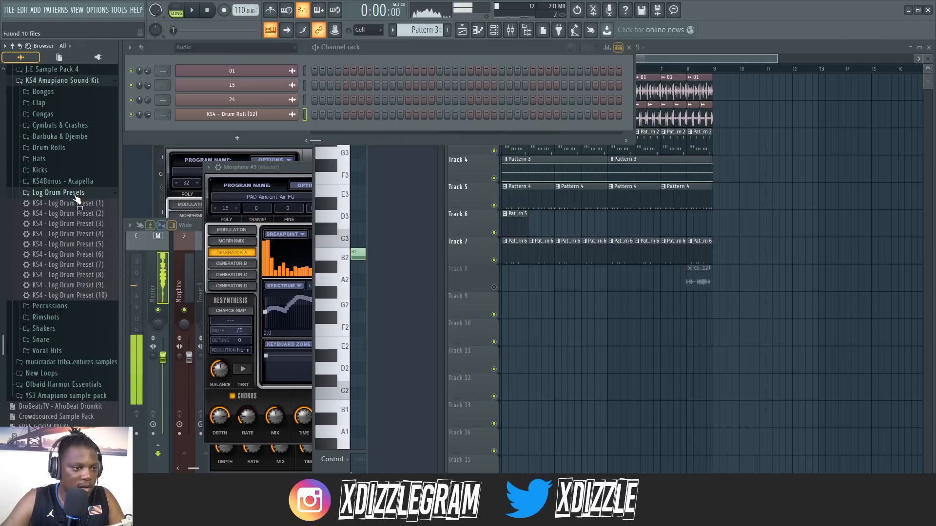
pyautogui.click(75, 193)
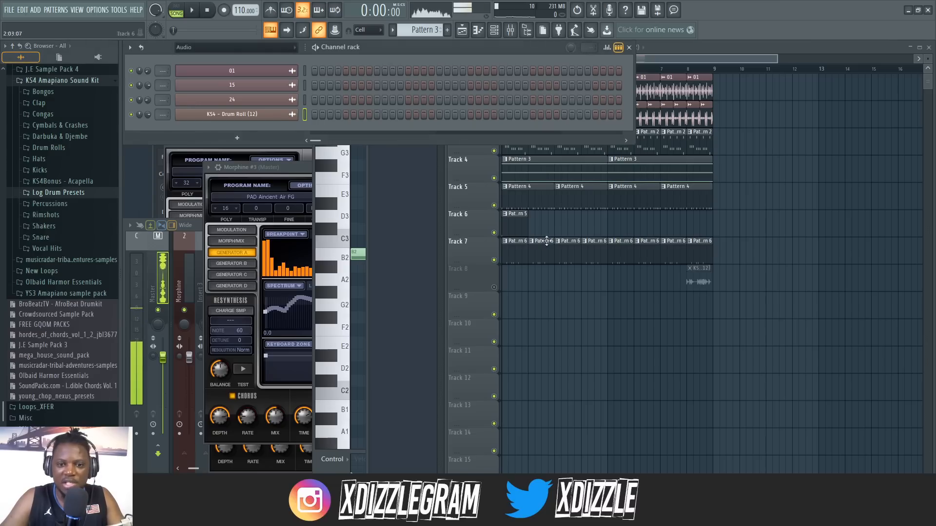
# Open Pattern 6 to check its channels, and return to the playlist and maximize it
pyautogui.doubleClick(514, 251)
pyautogui.click(409, 45)
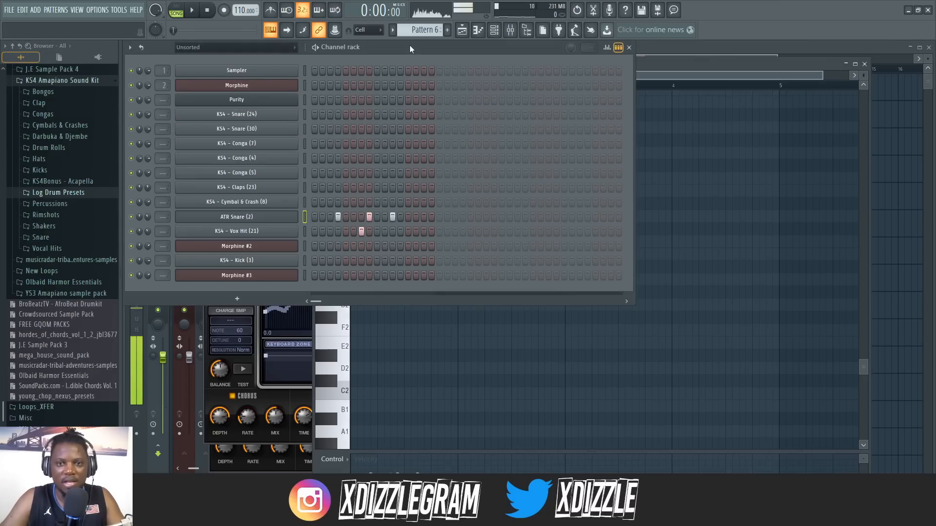
pyautogui.click(759, 55)
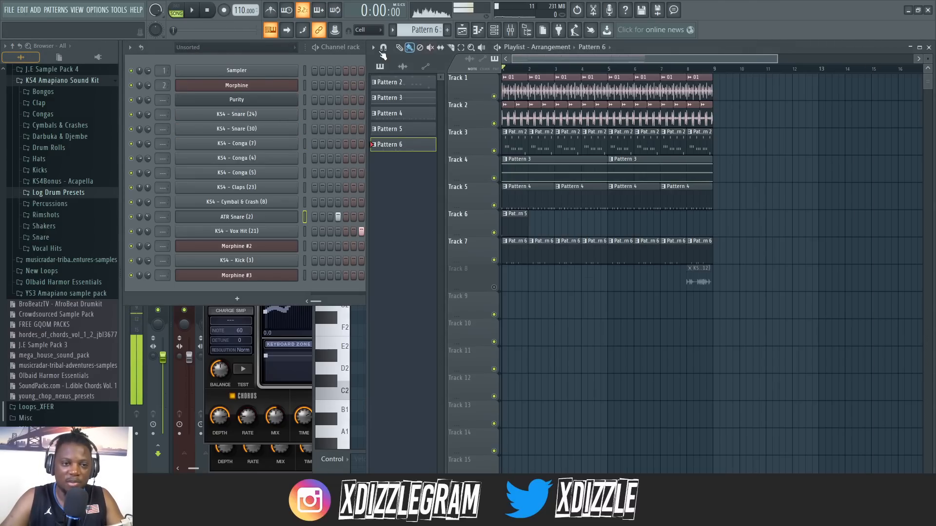
pyautogui.doubleClick(382, 52)
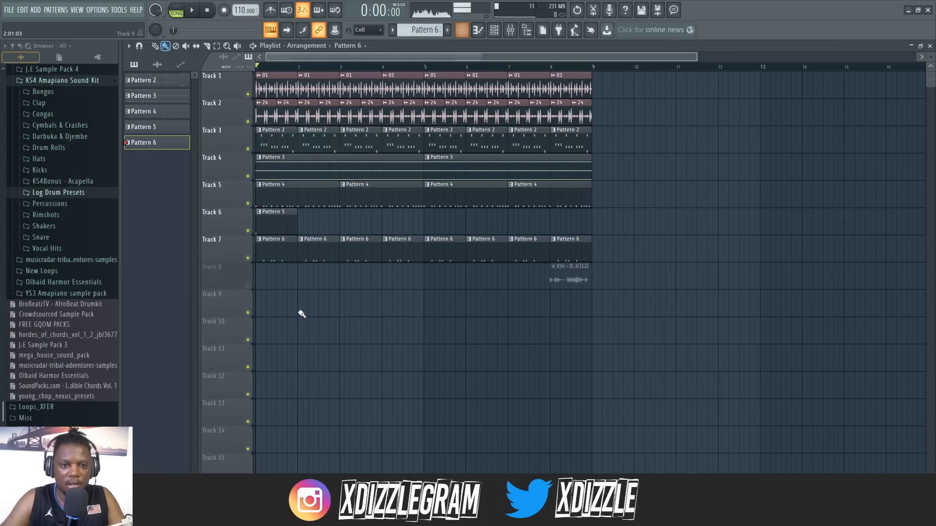
# Add a Fruity DX10 channel in Pattern 7, load its Log Drum preset, and move the plugin window clear of the channel names
pyautogui.doubleClick(302, 251)
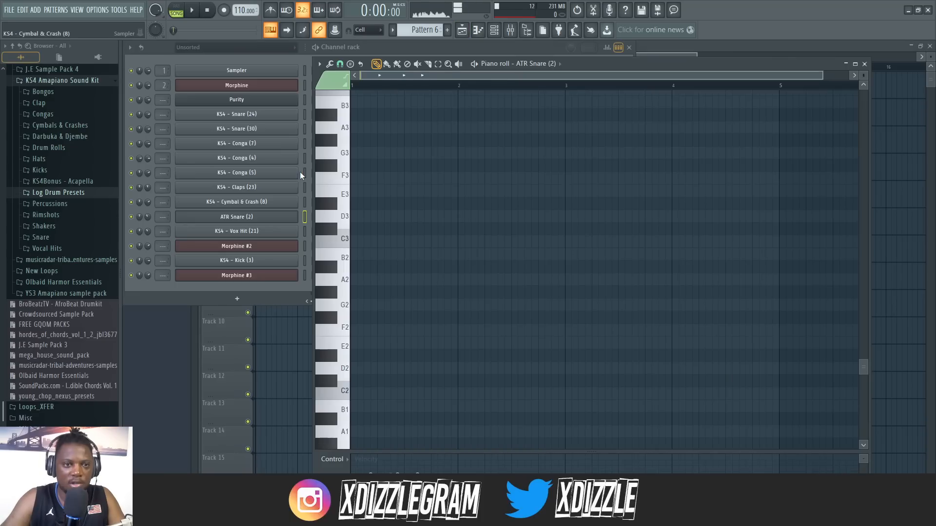
pyautogui.click(367, 50)
pyautogui.click(238, 298)
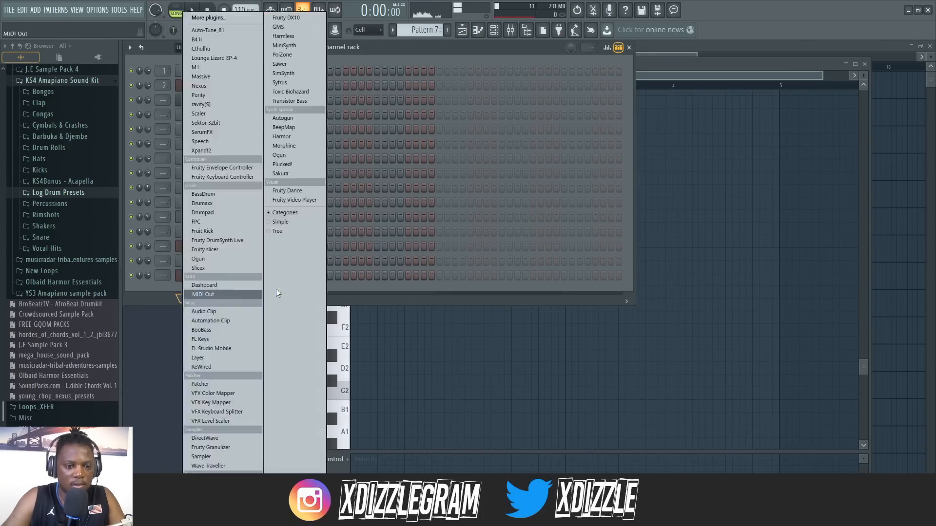
pyautogui.click(306, 18)
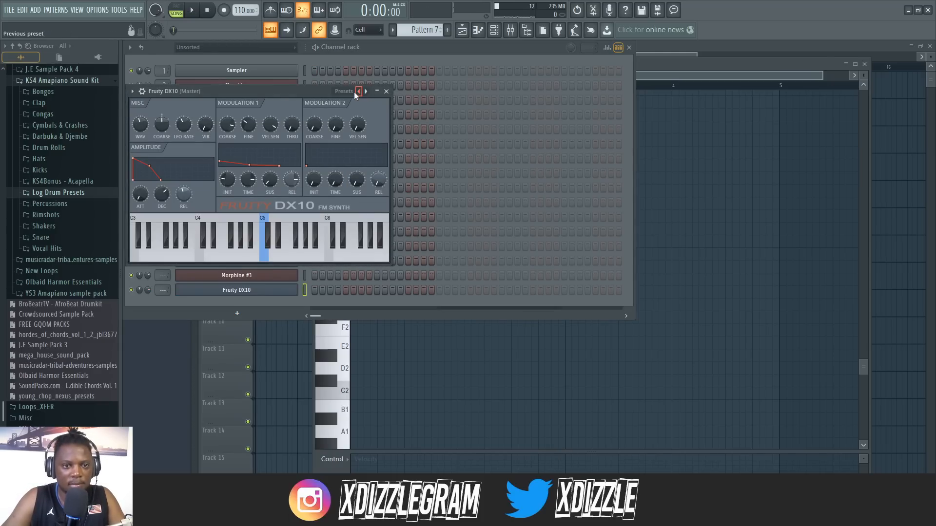
pyautogui.click(354, 92)
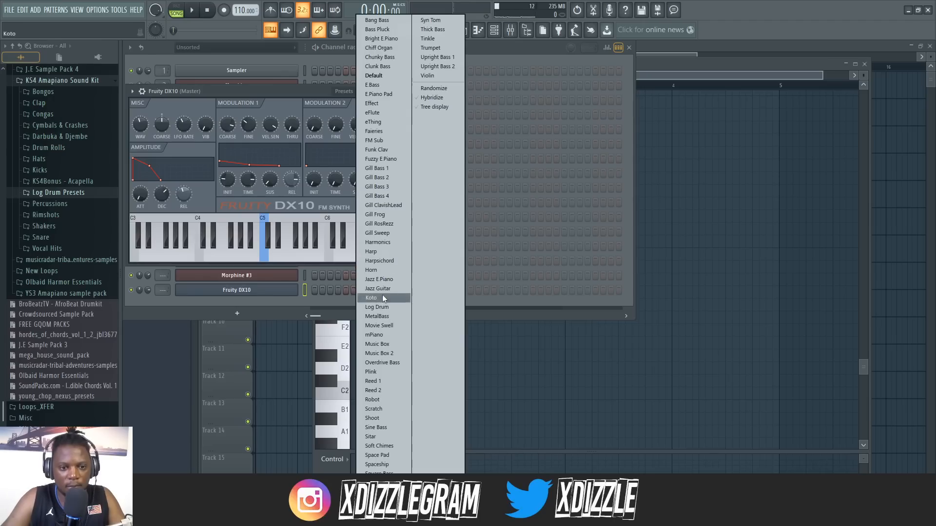
pyautogui.click(384, 308)
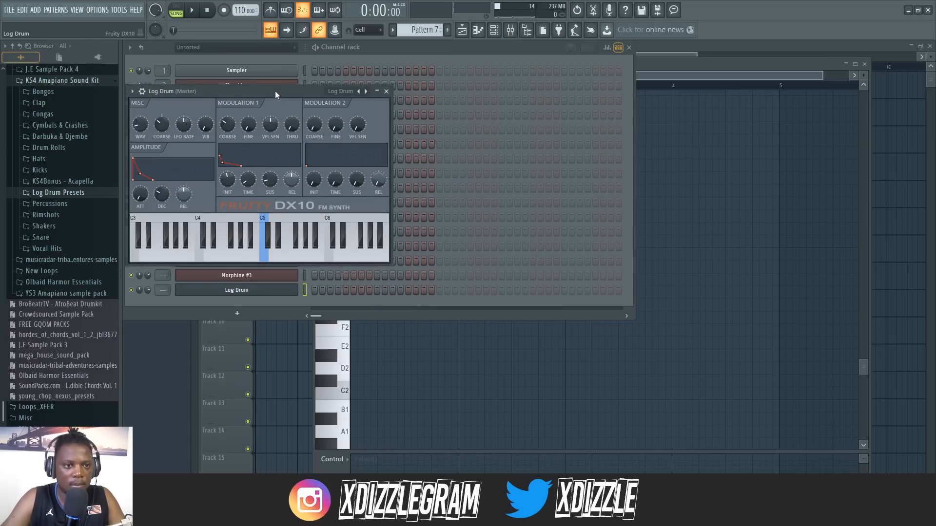
pyautogui.moveTo(275, 90); pyautogui.dragTo(459, 73)
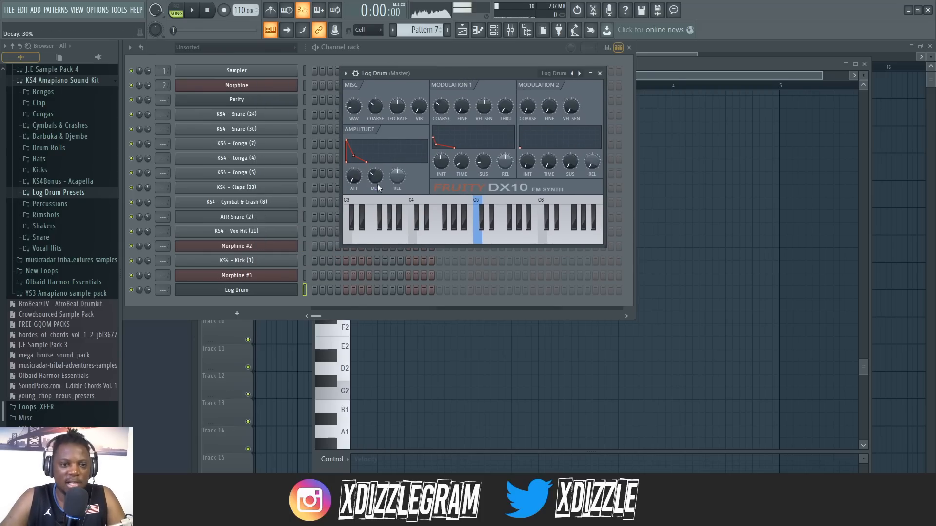
# Audition F4 and nearby notes on the log drum while raising its amplitude decay
pyautogui.press('v')
pyautogui.press('v')
pyautogui.press('v')
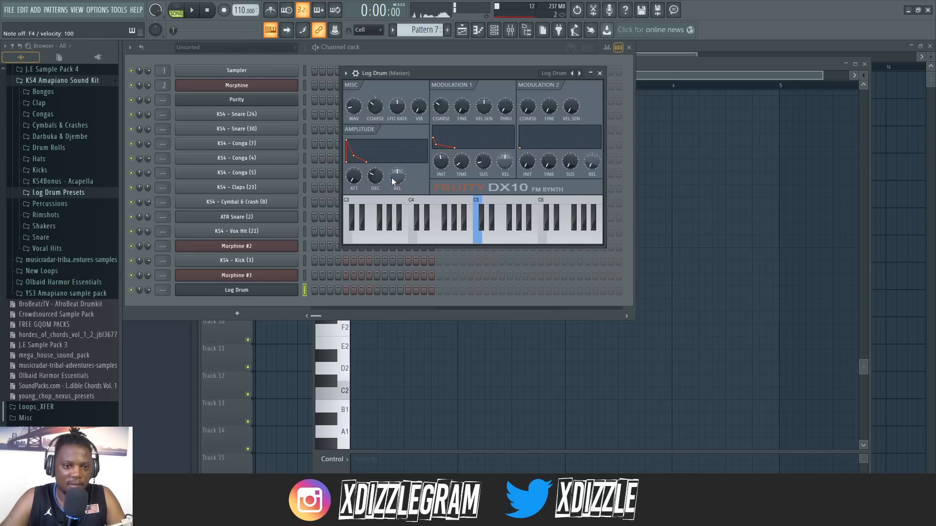
pyautogui.press('v')
pyautogui.press('v')
pyautogui.press('v')
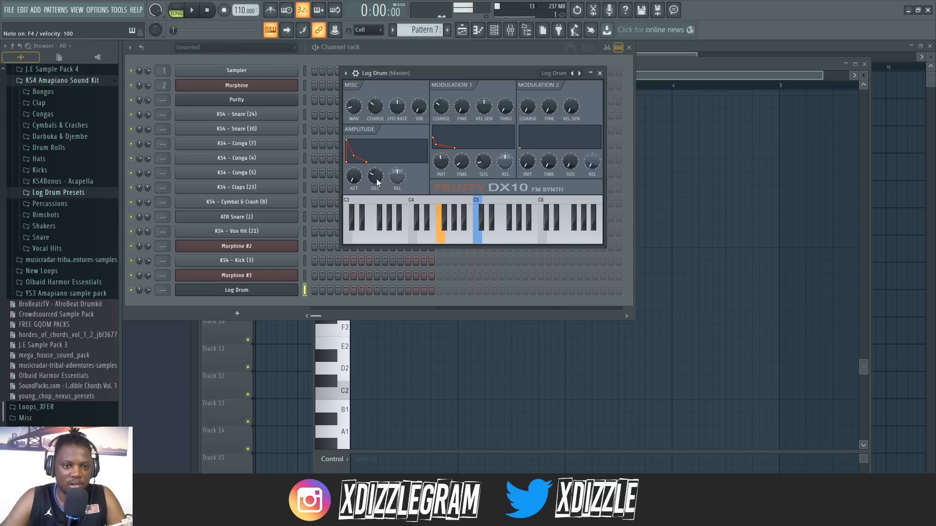
pyautogui.moveTo(376, 179); pyautogui.dragTo(376, 166)
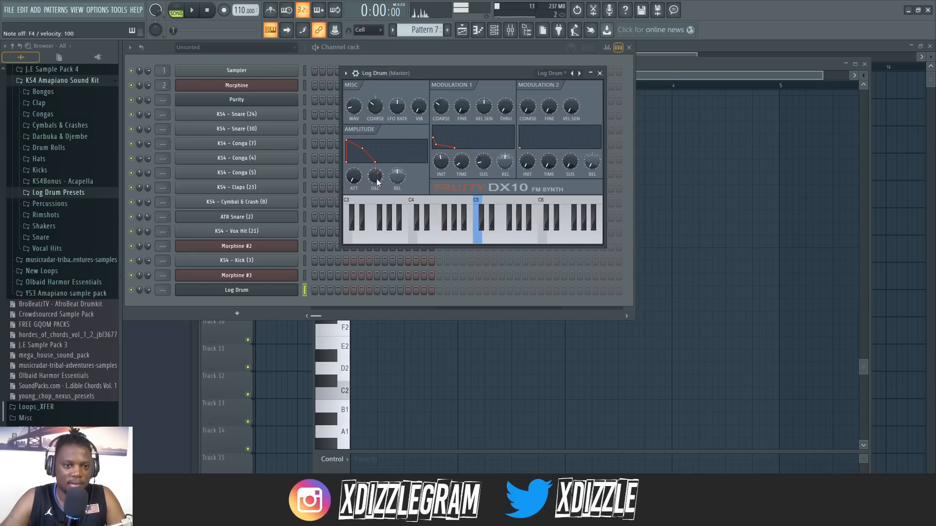
pyautogui.press('v')
pyautogui.press('n')
pyautogui.press('x')
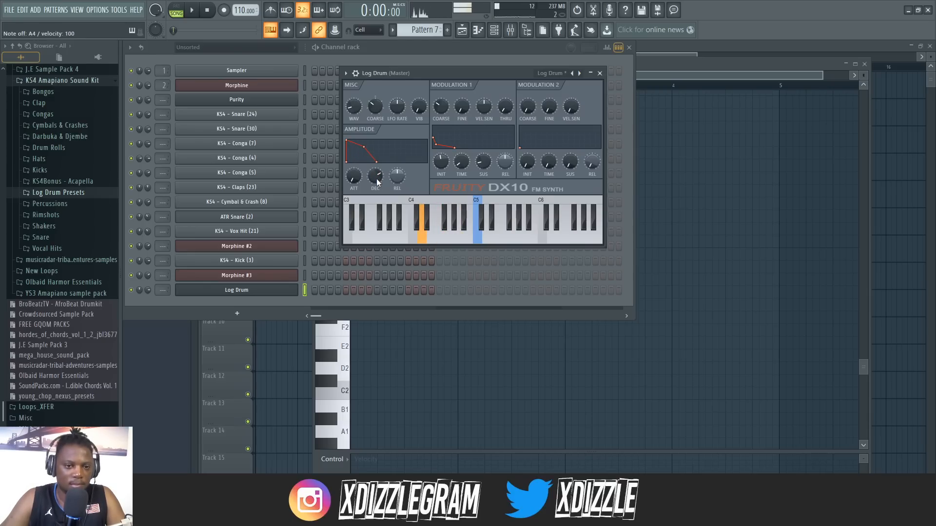
pyautogui.press('v')
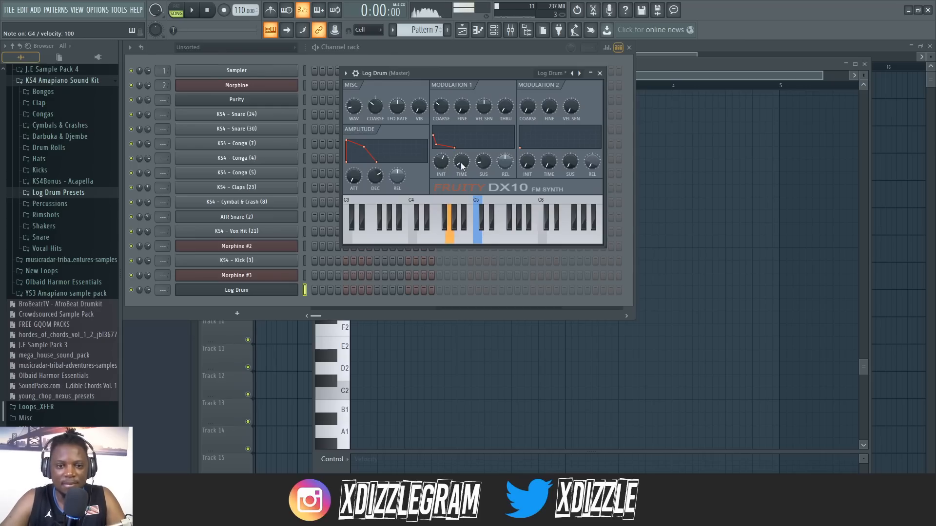
# Increase the log drum's Modulation 1 decay time slightly while auditioning G4 and B4
pyautogui.press('b')
pyautogui.moveTo(462, 163); pyautogui.dragTo(462, 163)
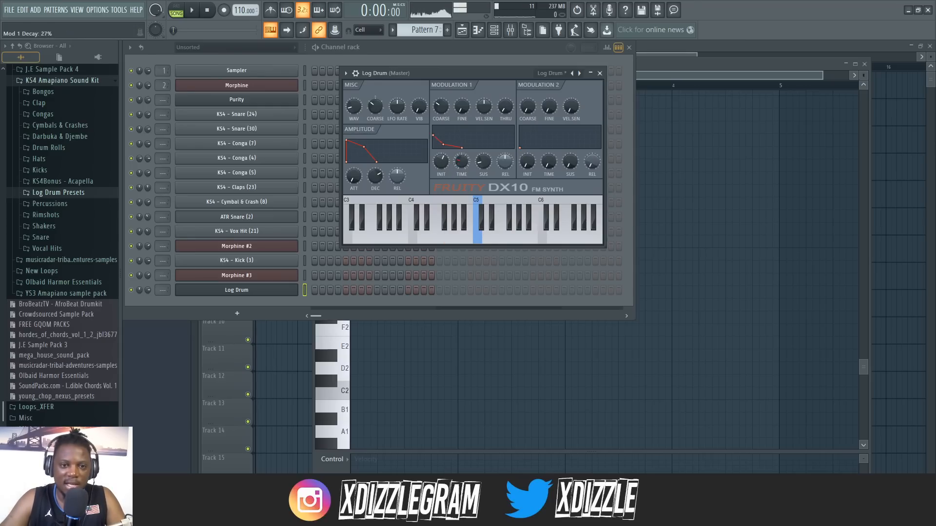
pyautogui.press('m')
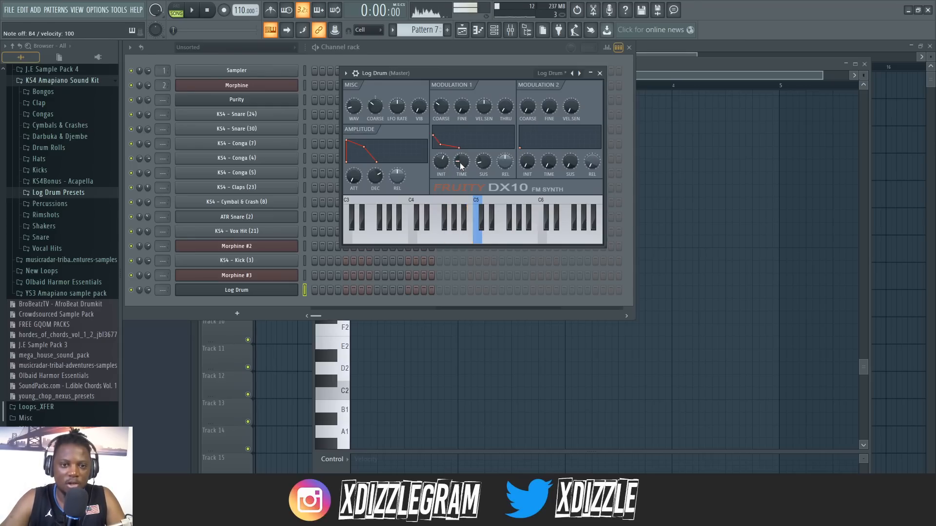
pyautogui.press(',')
pyautogui.press('c')
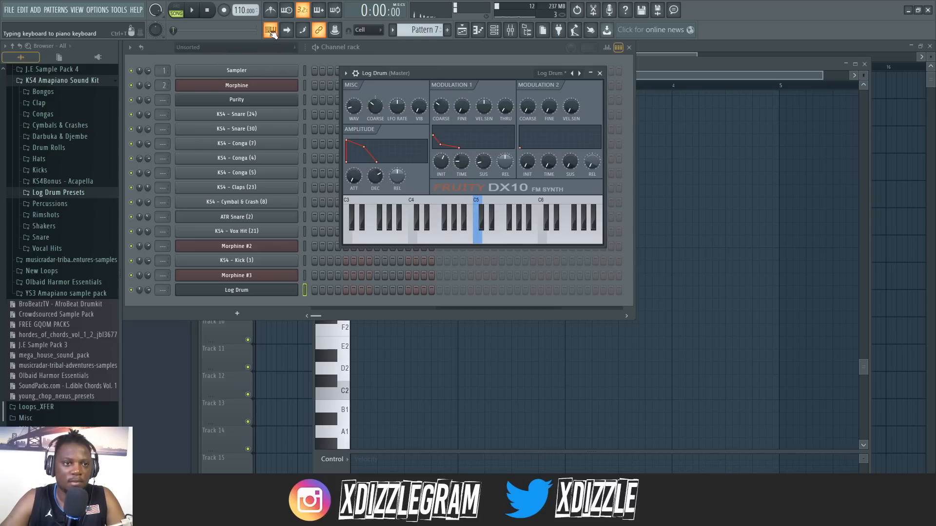
# Lower the typing keyboard by one octave and audition E3 and B3 on the log drum
pyautogui.rightClick(271, 31)
pyautogui.click(425, 75)
pyautogui.press('c')
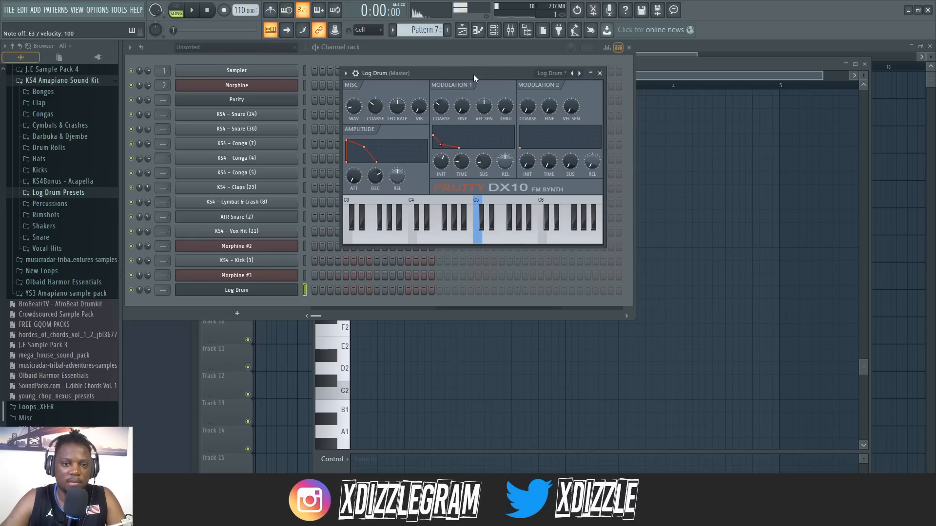
pyautogui.press('c')
pyautogui.press('m')
pyautogui.press('m')
# Fine-tune the Modulation 1 decay time and set Modulation 1 Init to 41% while auditioning B3
pyautogui.moveTo(461, 162); pyautogui.dragTo(462, 158)
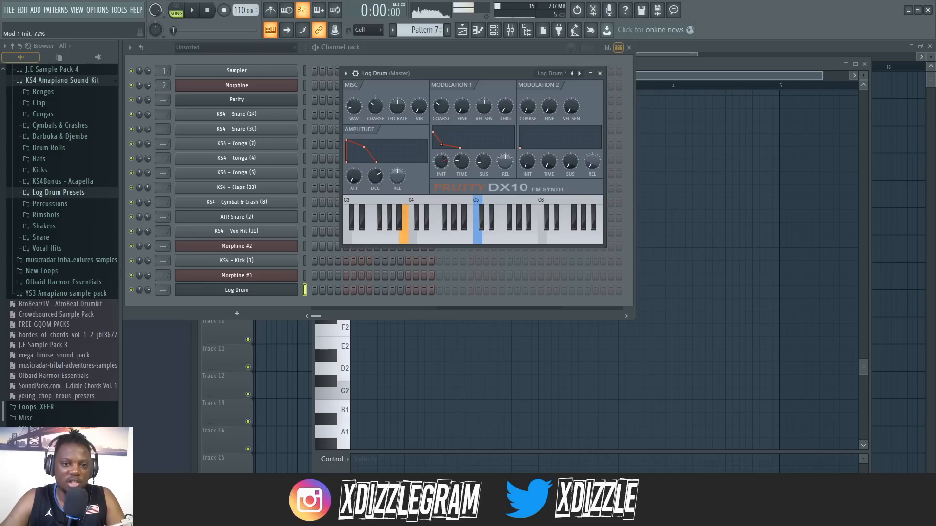
pyautogui.press('m')
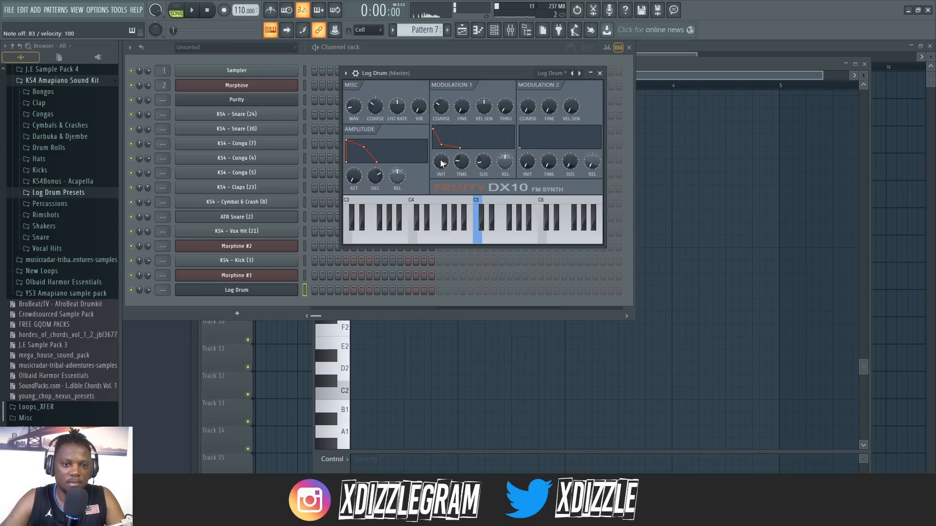
pyautogui.press('m')
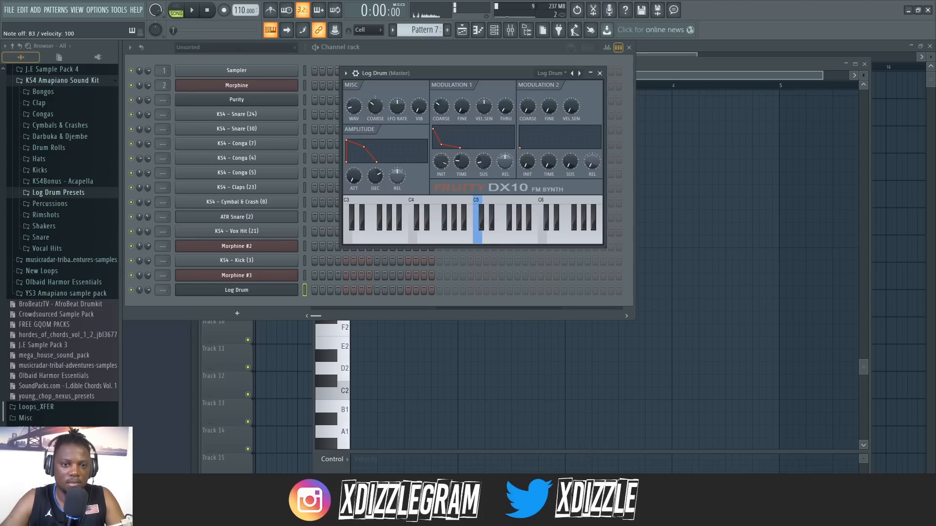
pyautogui.press('m')
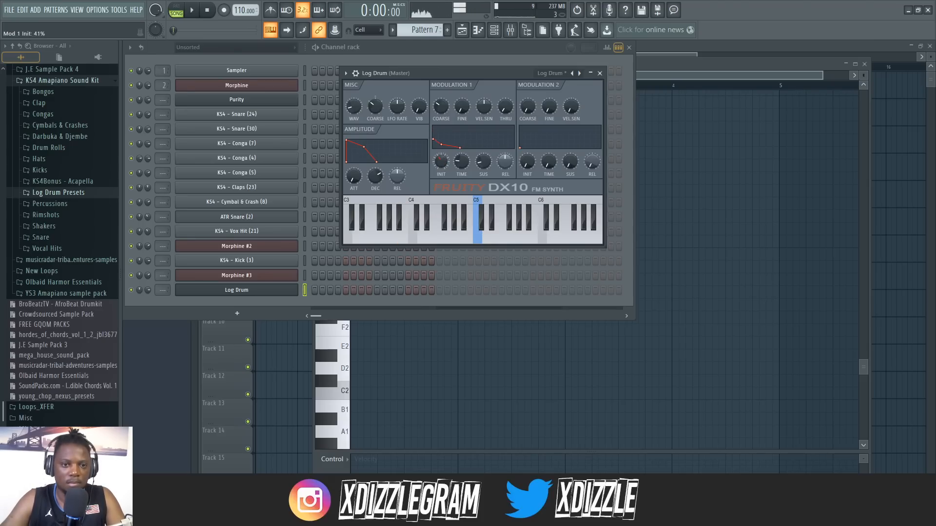
# Play the arrangement and audition log drum notes over it, including E3, B3 and E4
pyautogui.press('space')
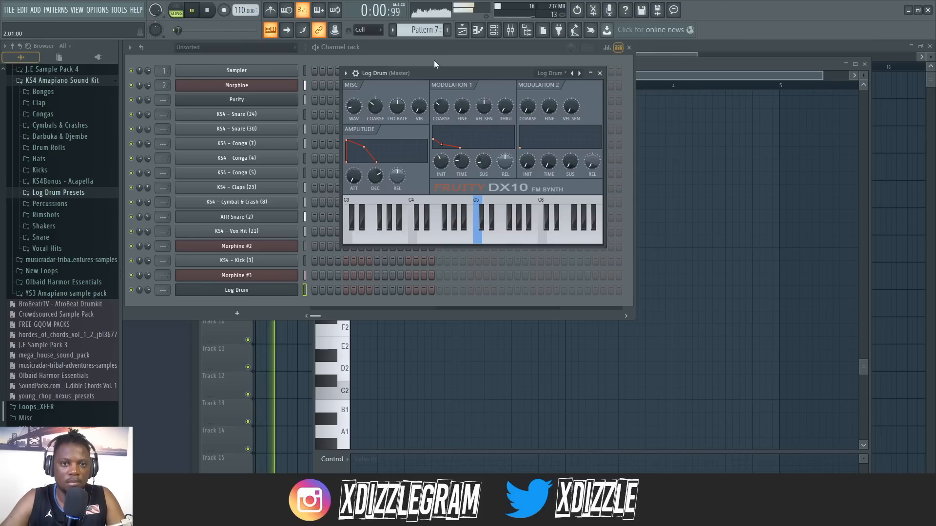
pyautogui.press('b')
pyautogui.press('c')
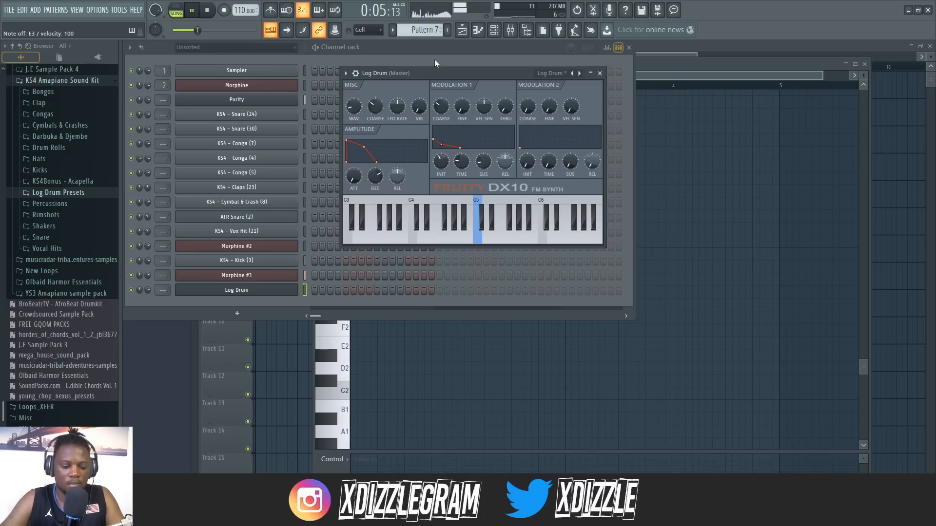
pyautogui.press('b')
pyautogui.press('m')
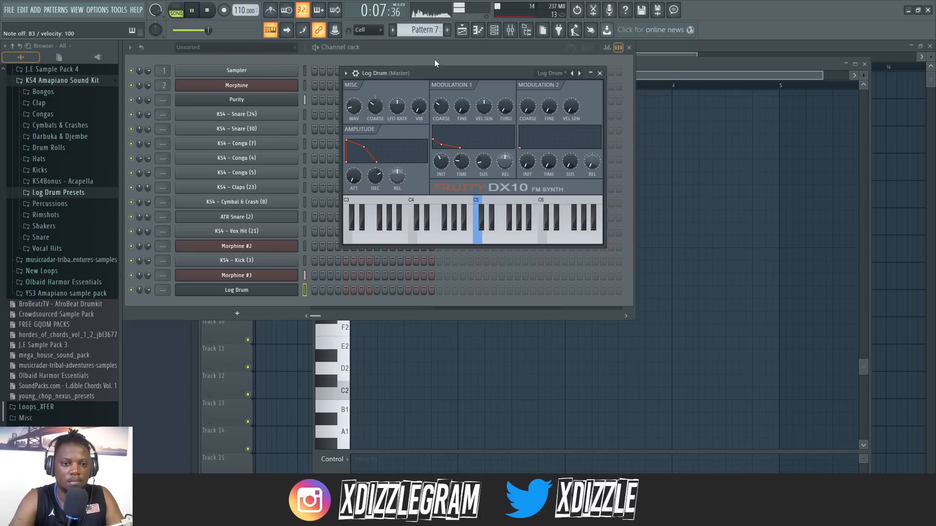
pyautogui.press('q')
pyautogui.press('w')
pyautogui.press('e')
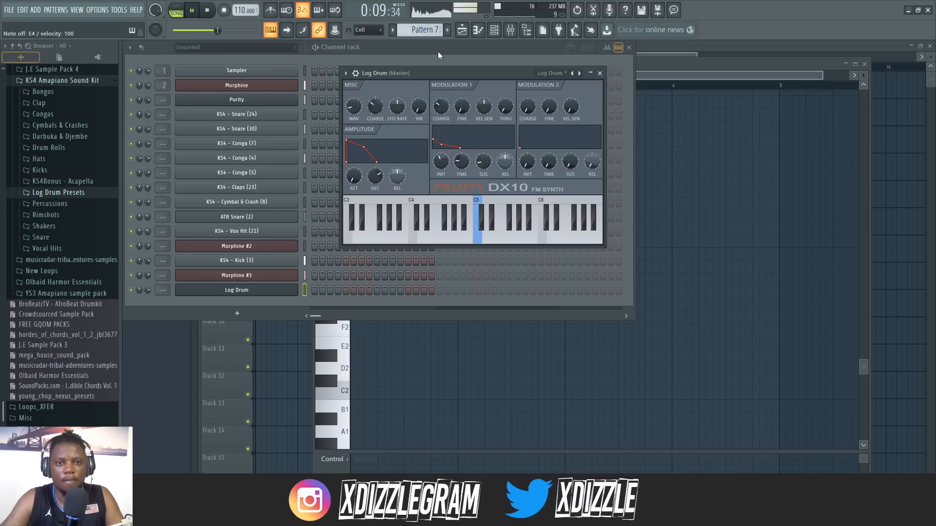
# Stop playback, open Pattern 3 from the playlist and show its Log Drum channel in the piano roll
pyautogui.click(437, 51)
pyautogui.click(651, 45)
pyautogui.press('space')
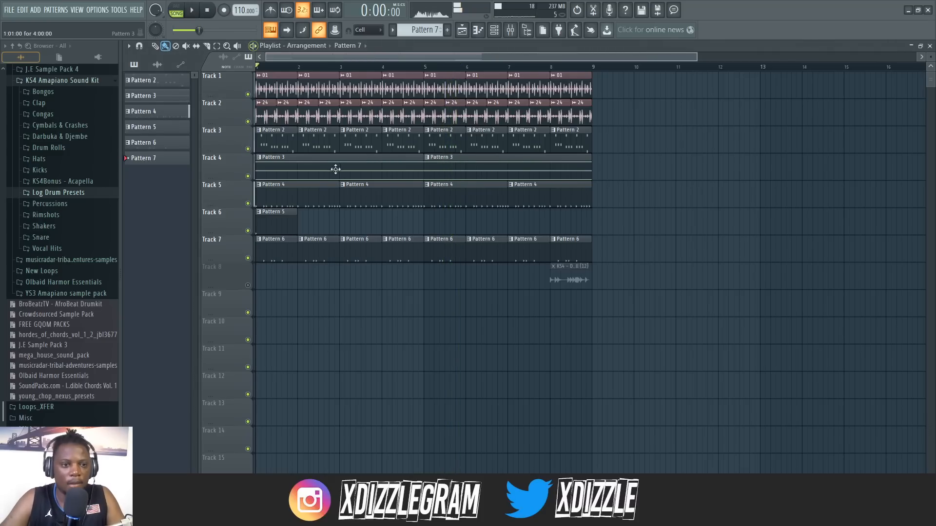
pyautogui.doubleClick(283, 171)
pyautogui.click(423, 46)
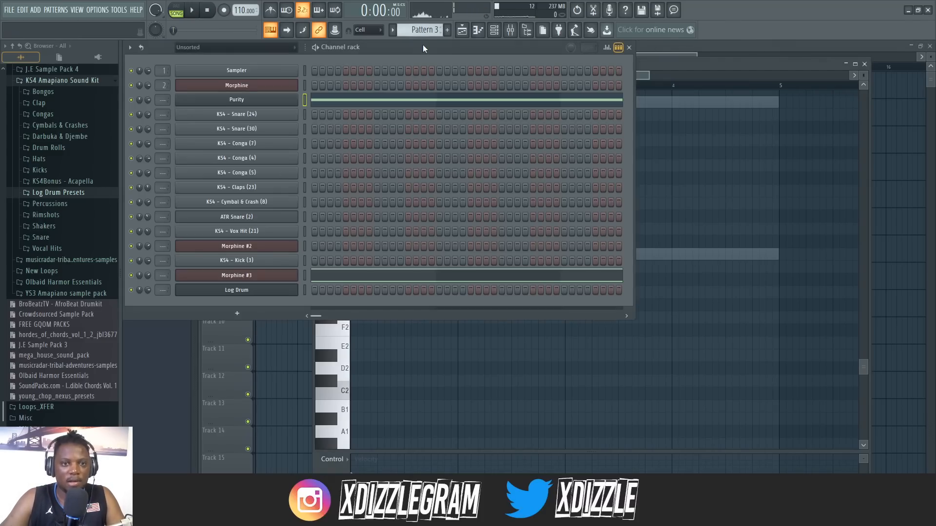
pyautogui.rightClick(251, 291)
pyautogui.click(358, 294)
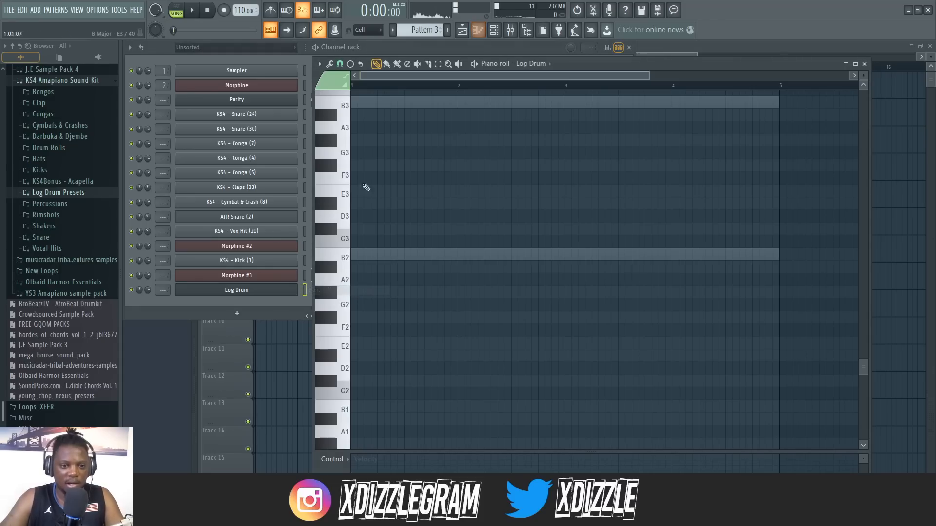
# Maximize the log drum piano roll and audition G3 and E3 against the arrangement's playback
pyautogui.press('space')
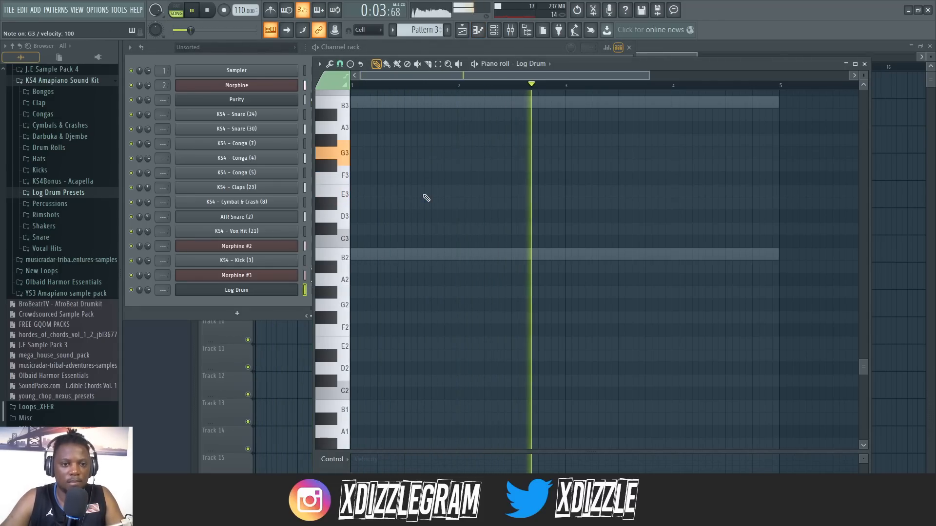
pyautogui.press('space')
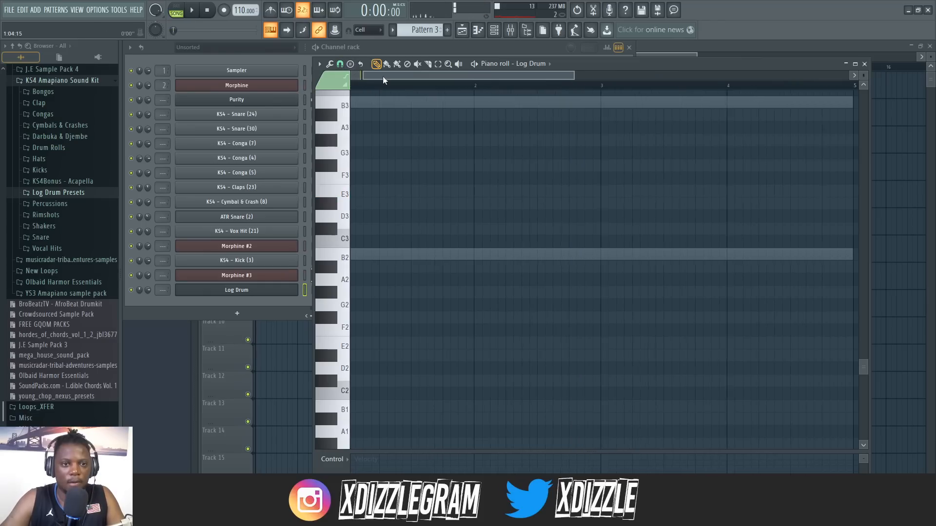
pyautogui.doubleClick(587, 65)
pyautogui.press('space')
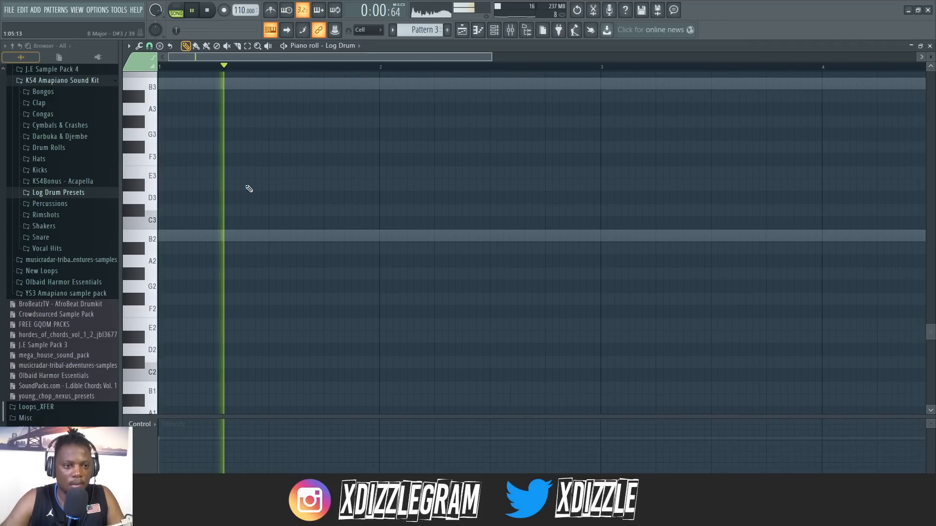
pyautogui.press('space')
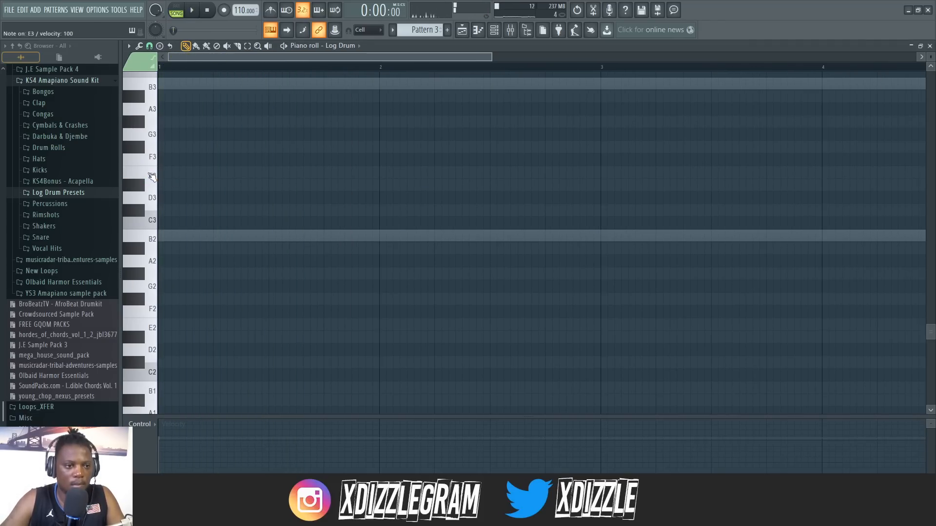
# Place the first E3 log drum note at step 7 of bar 1 and check its timing against playback
pyautogui.click(241, 174)
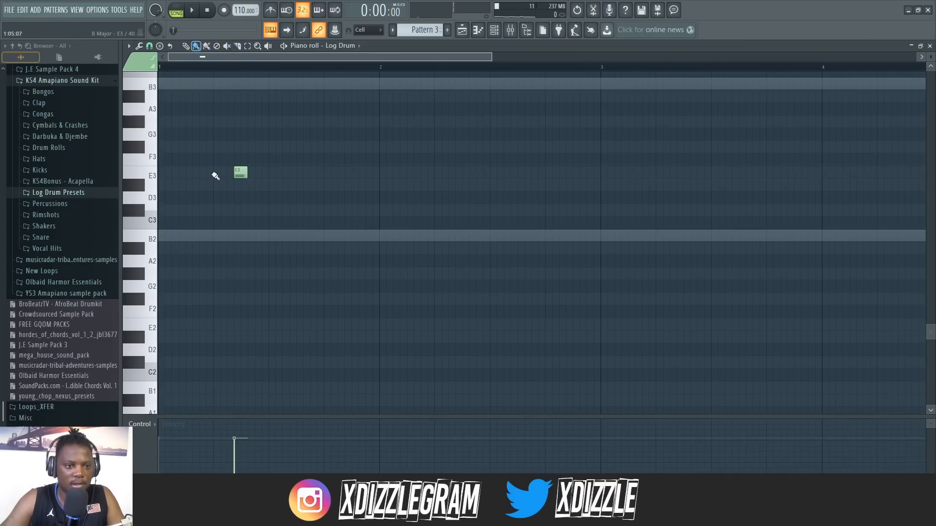
pyautogui.press('space')
pyautogui.press('space')
pyautogui.press('space')
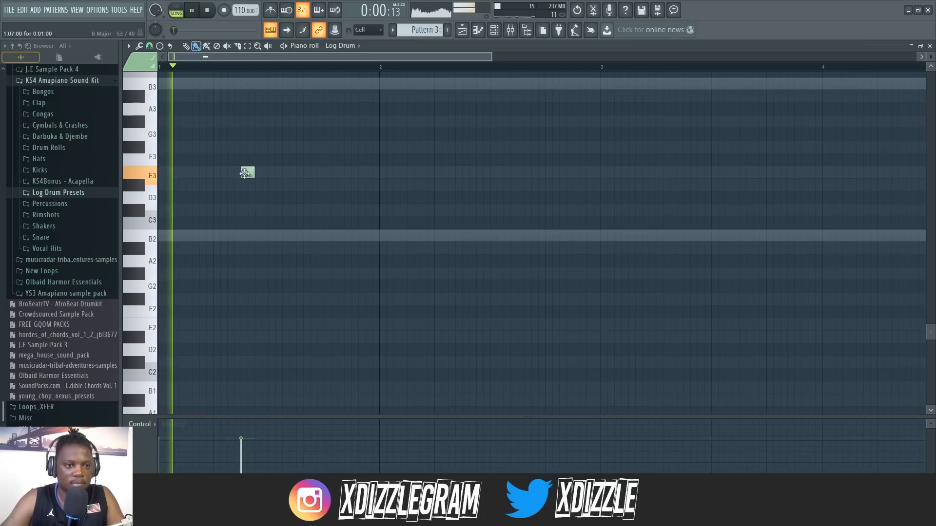
pyautogui.click(276, 173)
pyautogui.press('space')
pyautogui.rightClick(279, 174)
pyautogui.press('space')
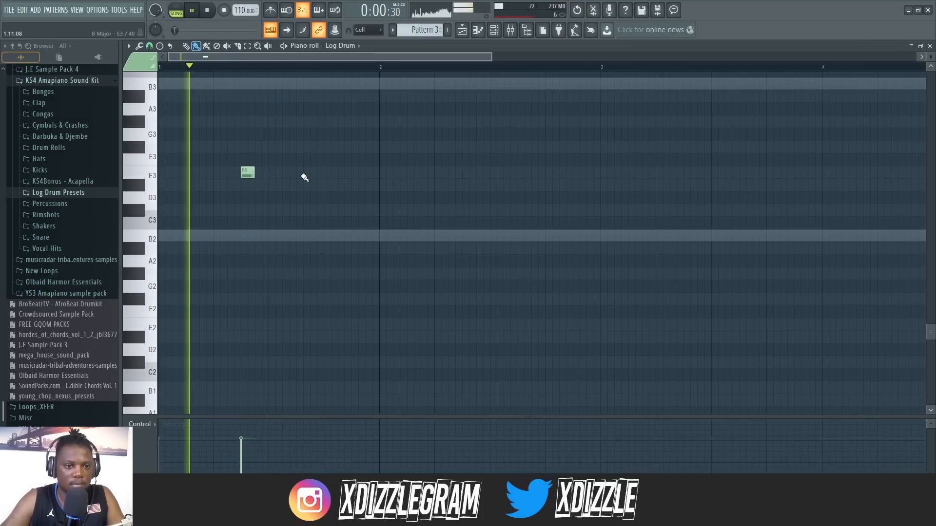
# Add a second E3 note at step 11 of bar 1 and listen to it with the arrangement
pyautogui.click(306, 175)
pyautogui.moveTo(305, 175)
pyautogui.mouseDown()
pyautogui.moveTo(292, 174)
pyautogui.moveTo(310, 175)
pyautogui.mouseUp()
pyautogui.press('space')
pyautogui.press('space')
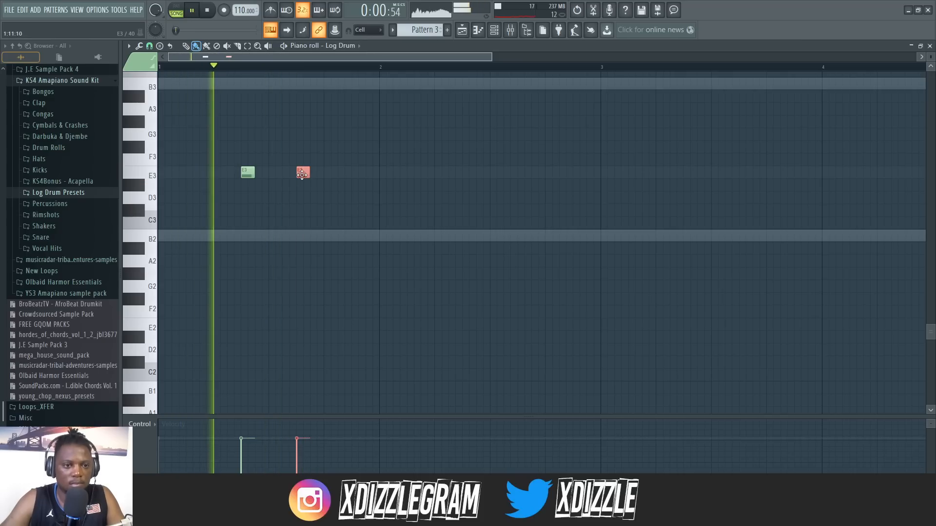
pyautogui.press('space')
# Set the piano roll snap to 1/4 step and add E3 notes at step 14 of bar 1 and step 1 of bar 2
pyautogui.click(150, 45)
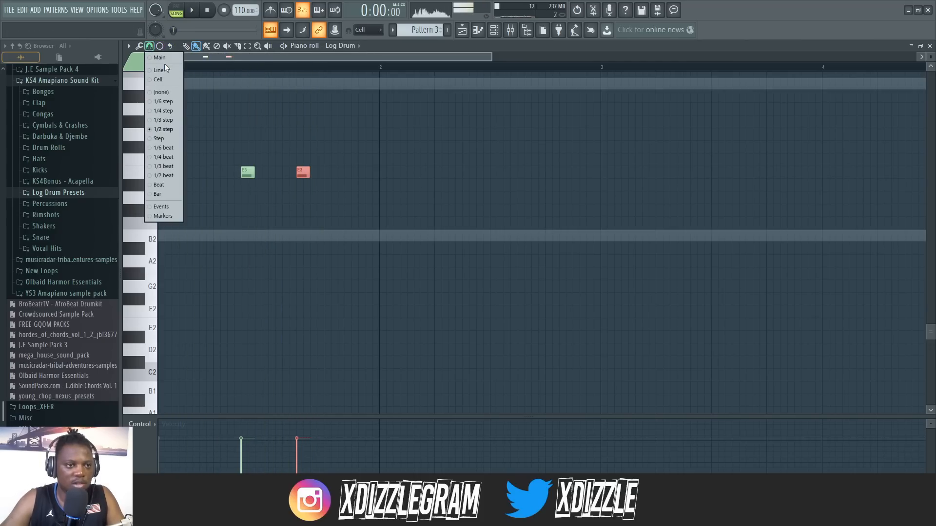
pyautogui.click(163, 111)
pyautogui.press('space')
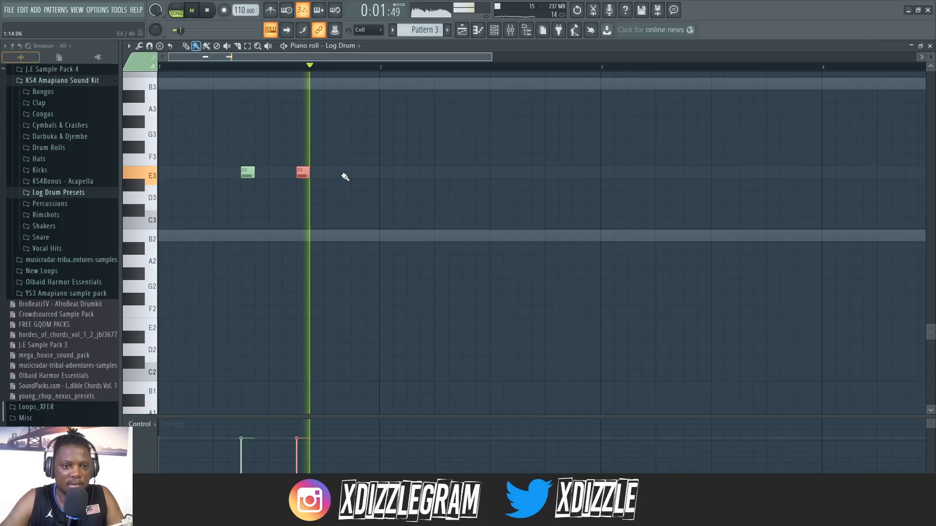
pyautogui.click(345, 174)
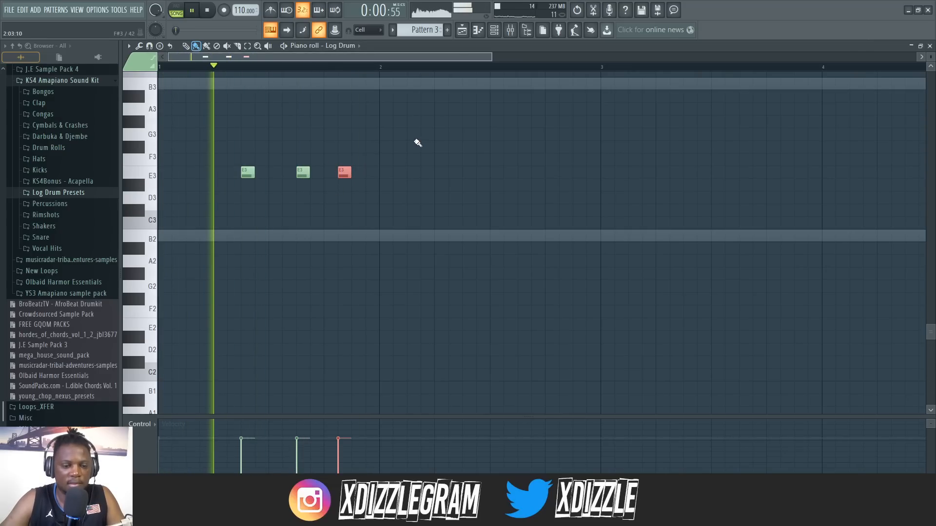
pyautogui.click(383, 174)
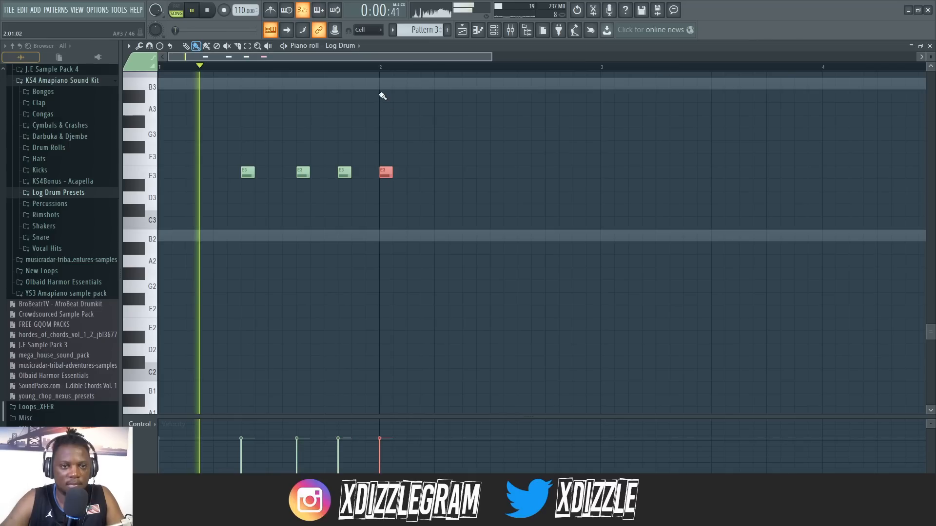
pyautogui.click(372, 84)
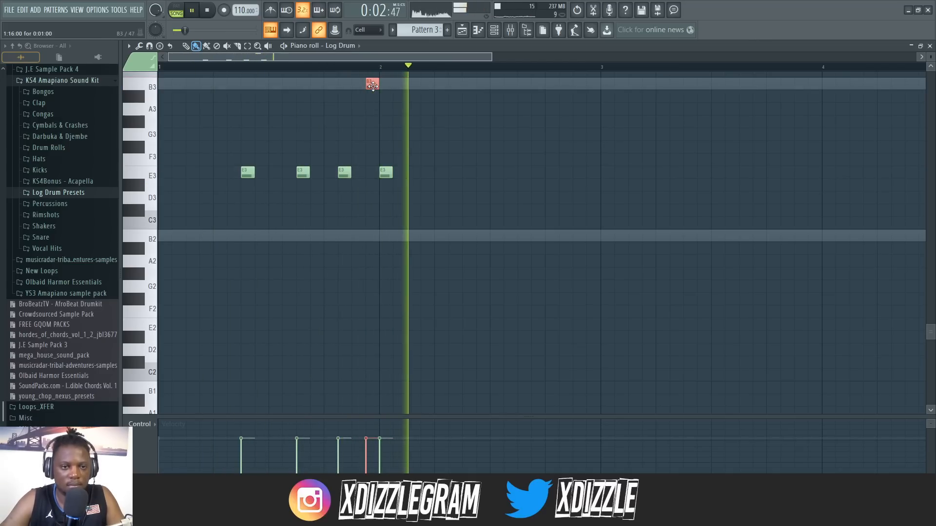
pyautogui.rightClick(372, 85)
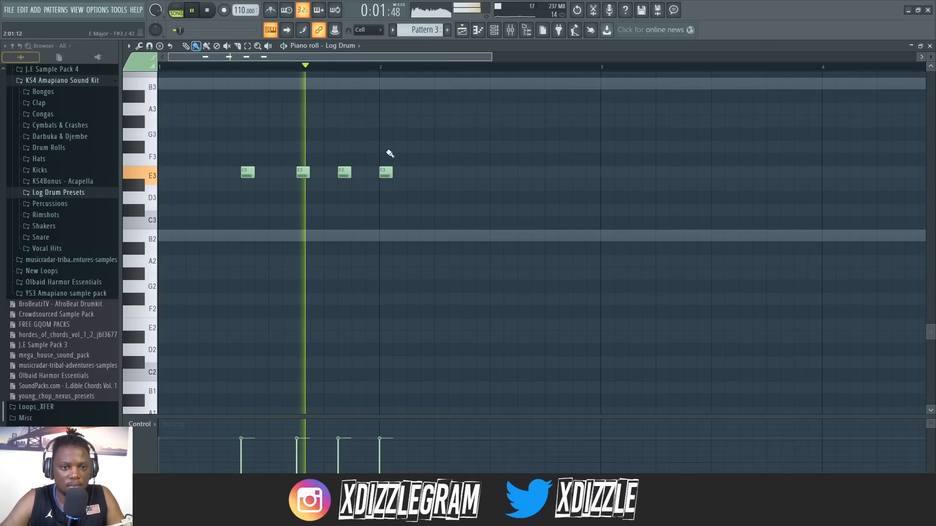
pyautogui.press('space')
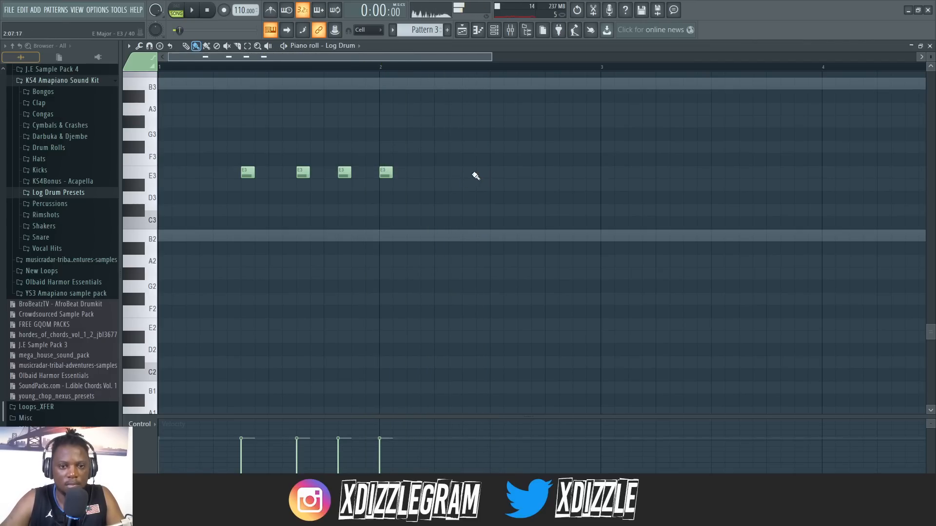
# Try extending the log drum rhythm with E3 notes at steps 7 and 11 of bar 2 and play it back
pyautogui.click(470, 172)
pyautogui.press('space')
pyautogui.scroll(-2, 450, 73)
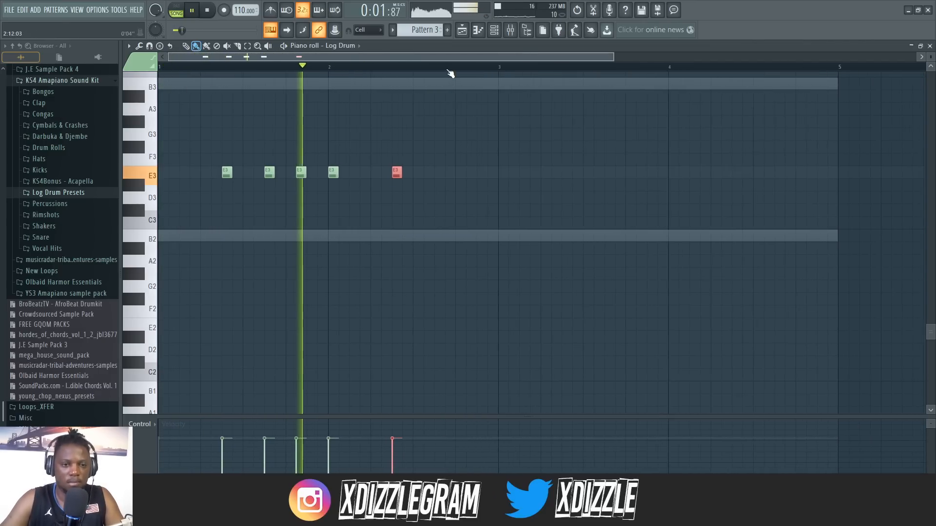
pyautogui.click(427, 174)
pyautogui.scroll(1, 302, 151)
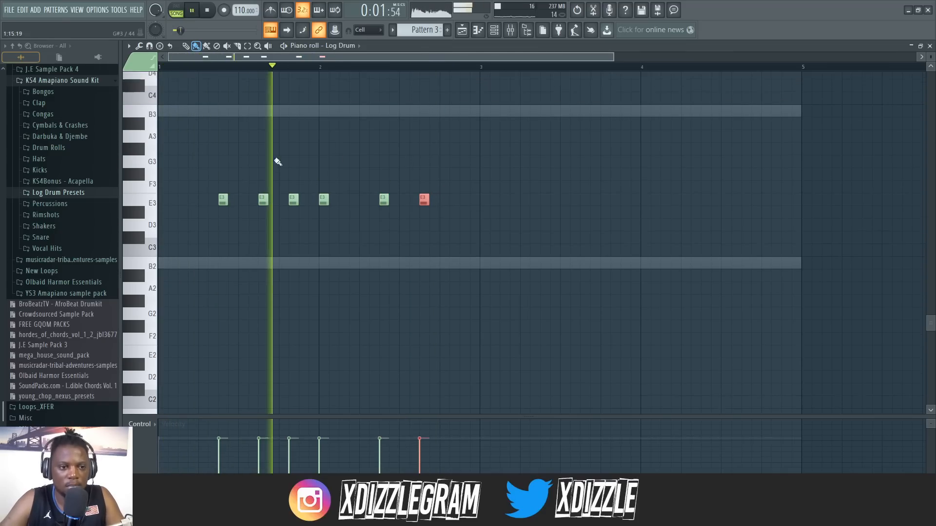
pyautogui.scroll(1, 263, 181)
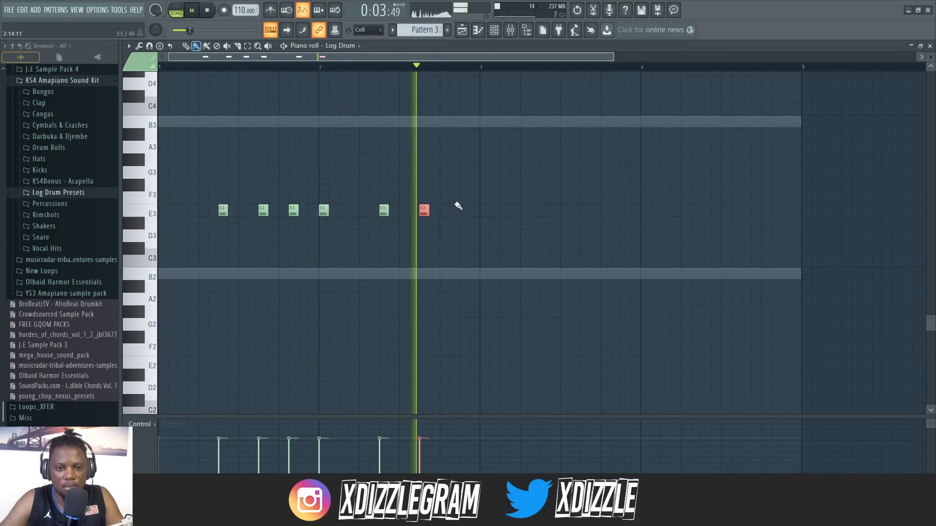
pyautogui.click(465, 174)
pyautogui.rightClick(465, 174)
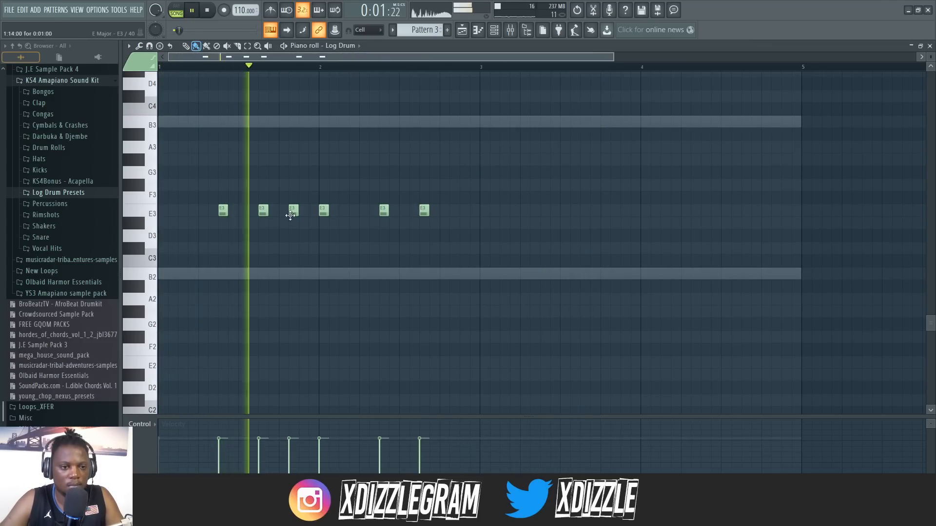
pyautogui.press('space')
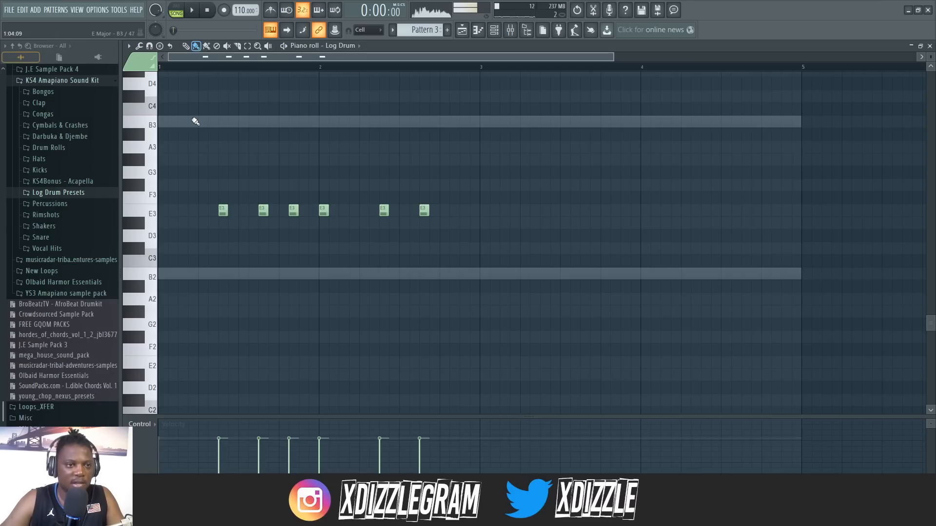
# Move the first two E3 notes down to B2 at steps 7 and 9 of bar 1, and add an E3 at step 10
pyautogui.scroll(3, 169, 69)
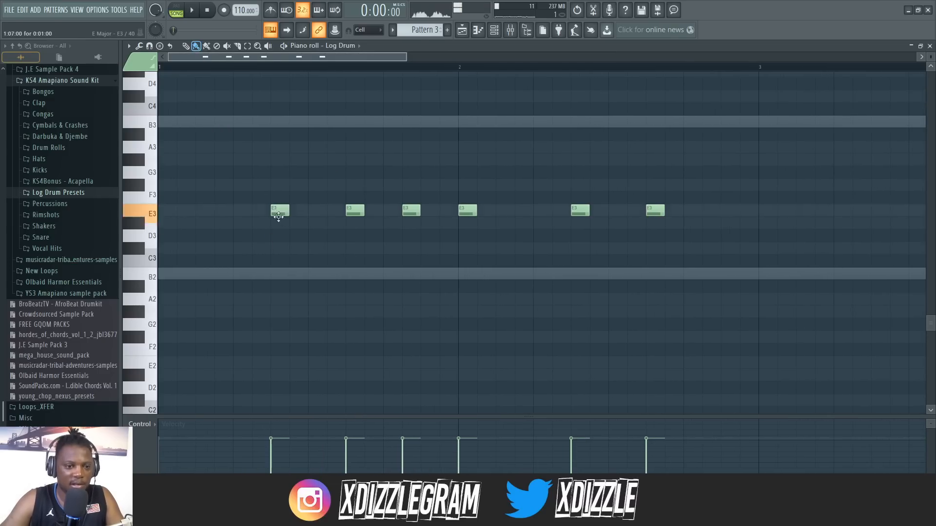
pyautogui.moveTo(279, 216); pyautogui.dragTo(278, 280)
pyautogui.press('space')
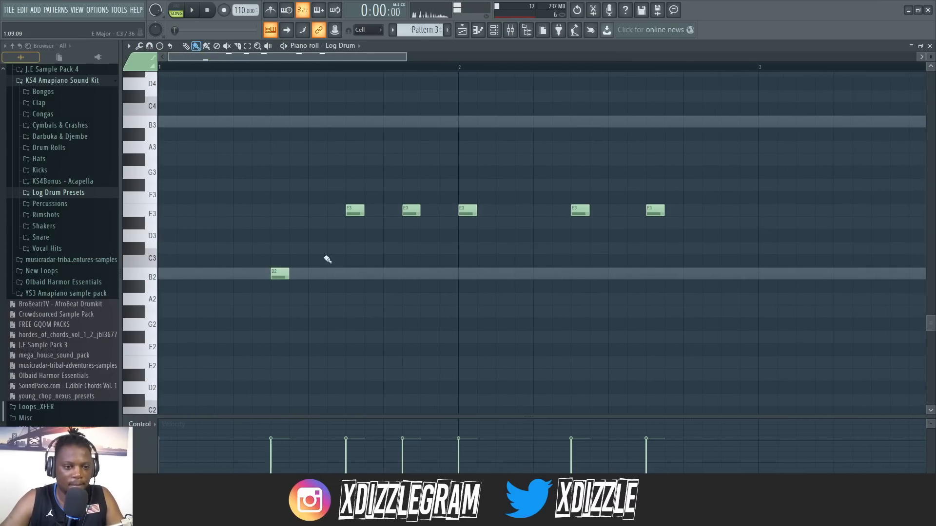
pyautogui.moveTo(355, 212); pyautogui.dragTo(318, 274)
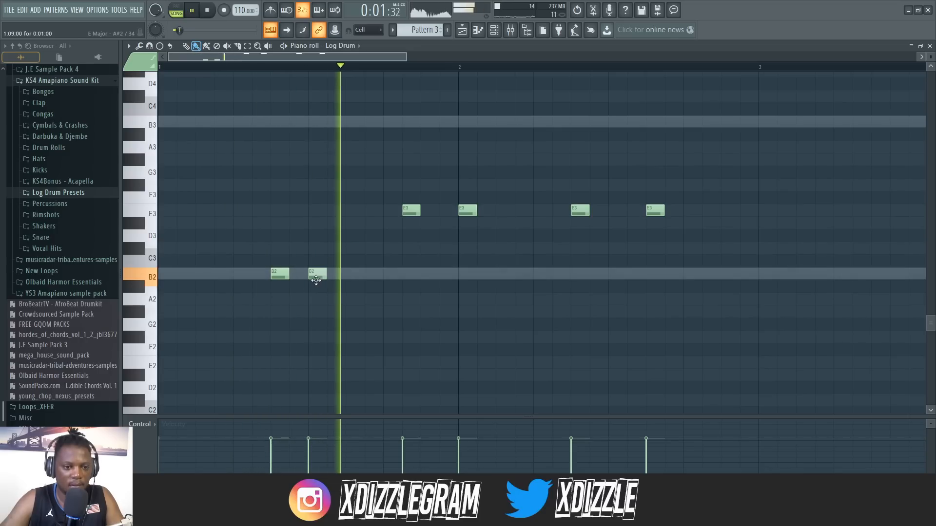
pyautogui.click(336, 211)
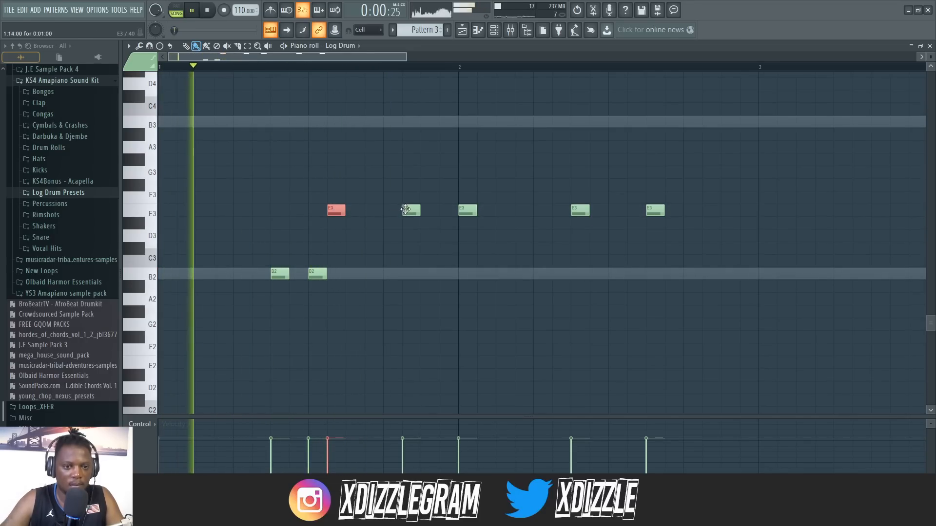
# Move the next two E3 notes to B3 at steps 11 and 14 of bar 1, and add a B3 at step 1 of bar 2
pyautogui.moveTo(405, 209); pyautogui.dragTo(348, 121)
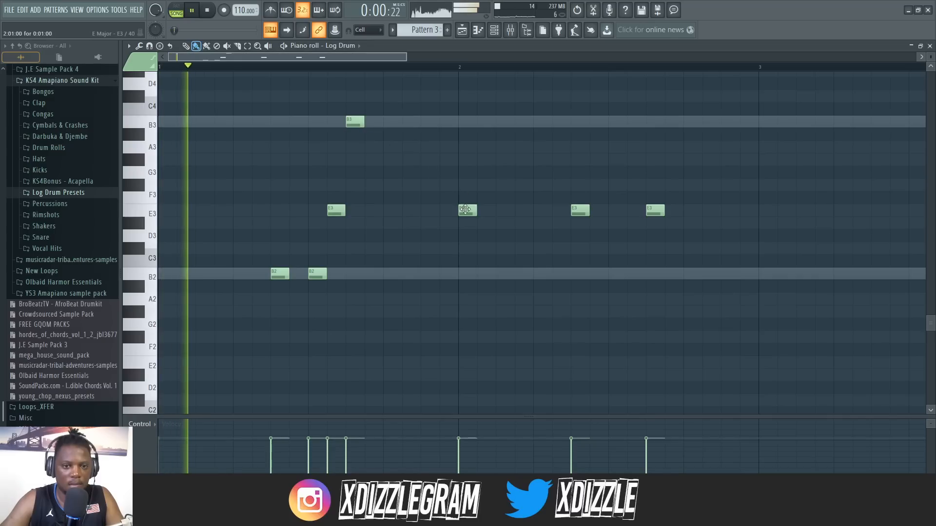
pyautogui.moveTo(465, 210); pyautogui.dragTo(409, 122)
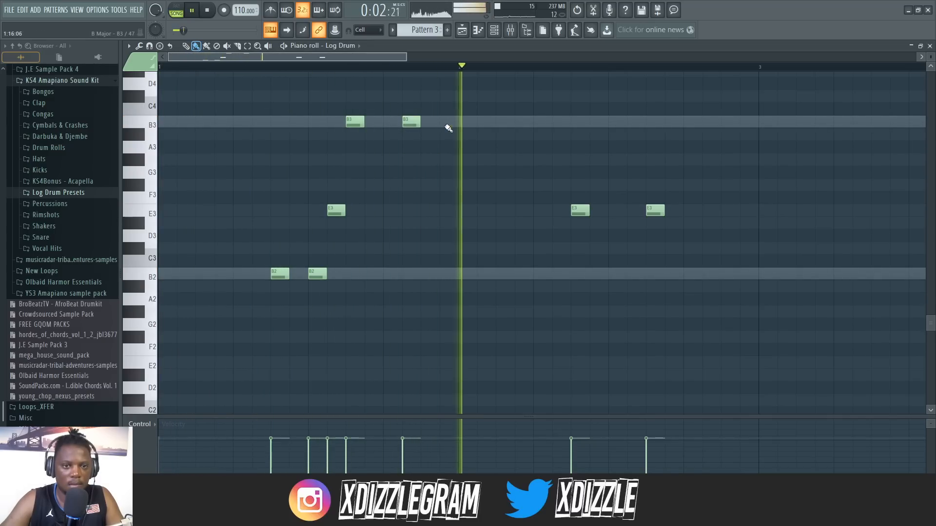
pyautogui.click(465, 123)
# Delete the two remaining E3 notes in bar 2 and add B3 notes at steps 4 and 5 of that bar
pyautogui.rightClick(655, 211)
pyautogui.rightClick(580, 211)
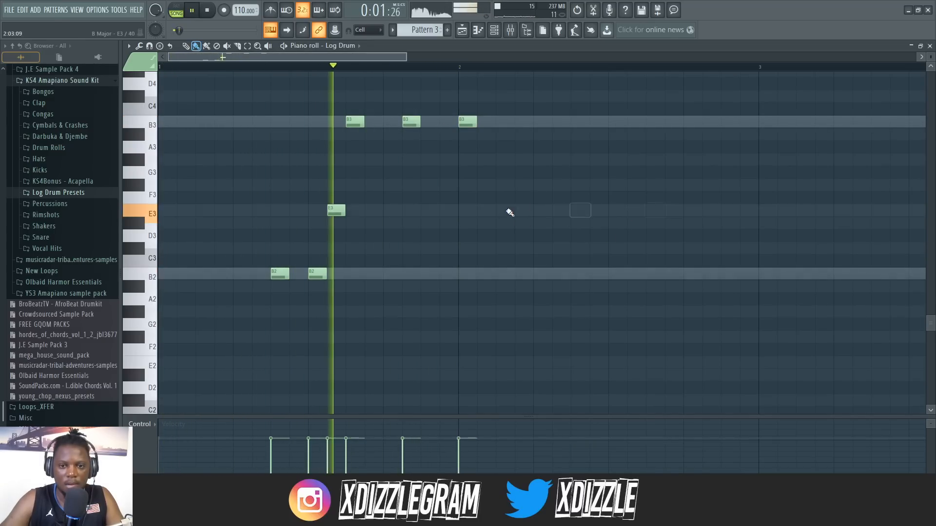
pyautogui.click(522, 122)
pyautogui.click(541, 123)
pyautogui.scroll(-1, 389, 66)
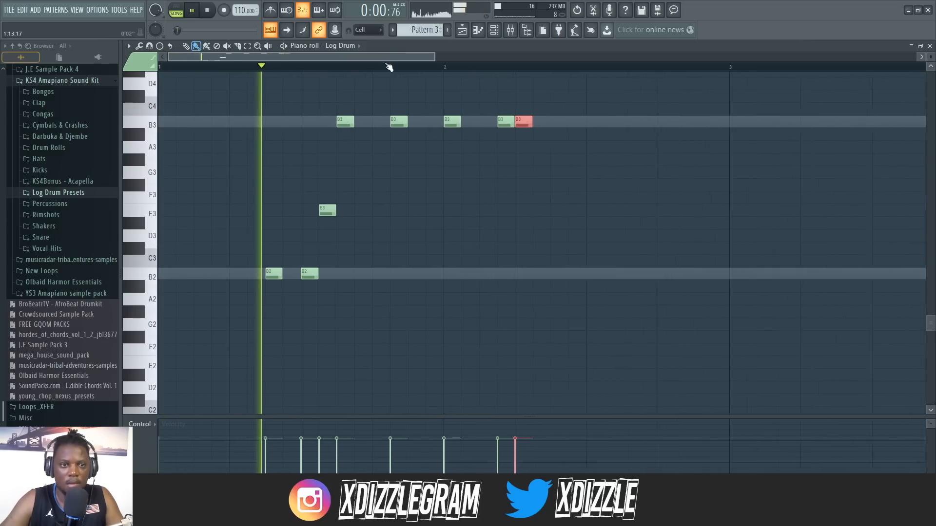
# Extend the log drum rhythm in bar 2 with B3 notes at steps 7, 10 and 13
pyautogui.moveTo(385, 58); pyautogui.dragTo(420, 59)
pyautogui.click(432, 123)
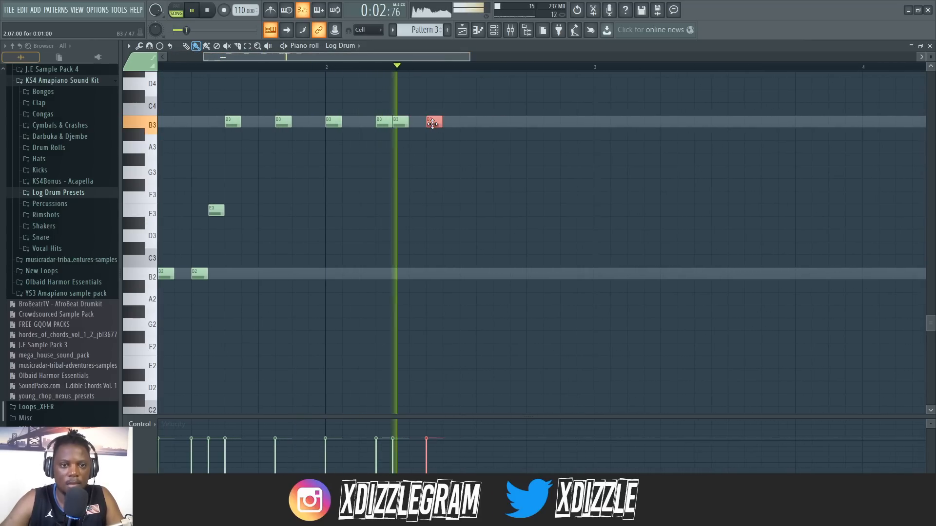
pyautogui.click(484, 124)
pyautogui.scroll(-1, 400, 72)
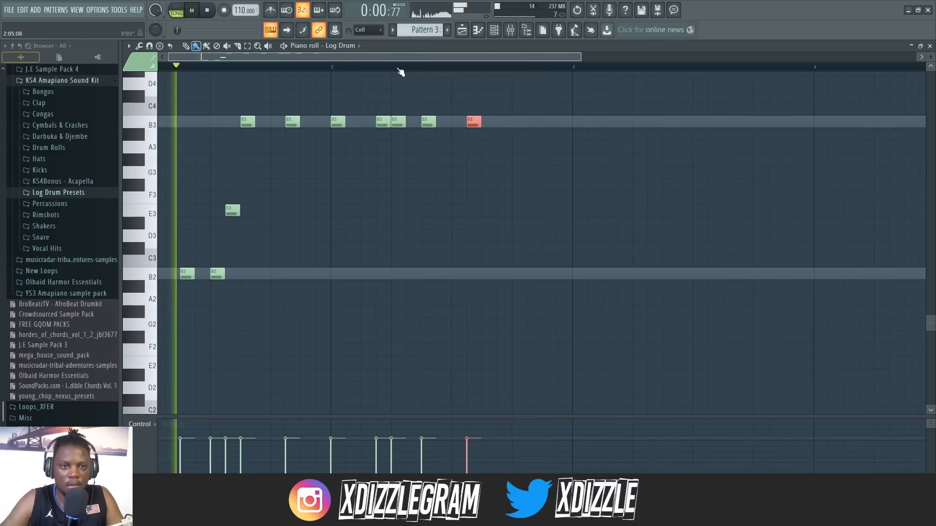
pyautogui.scroll(-1, 399, 72)
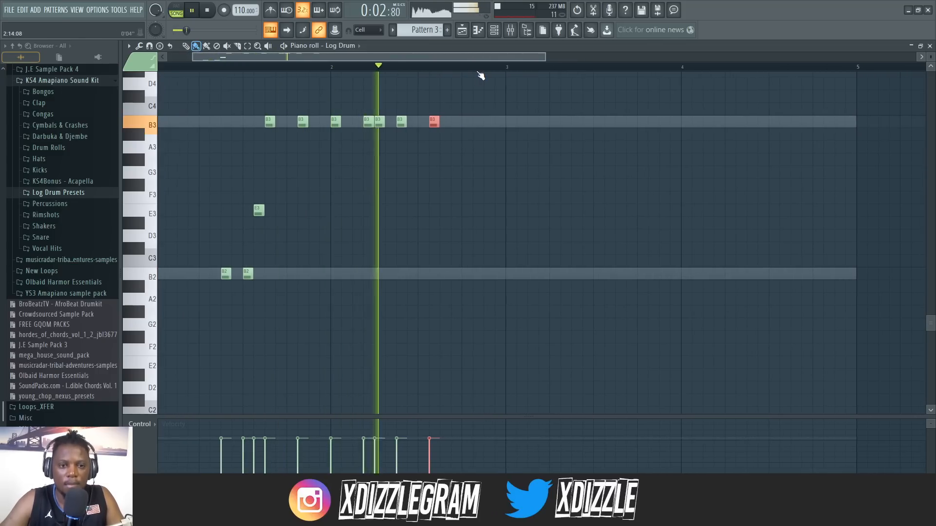
pyautogui.scroll(2, 480, 76)
pyautogui.click(464, 124)
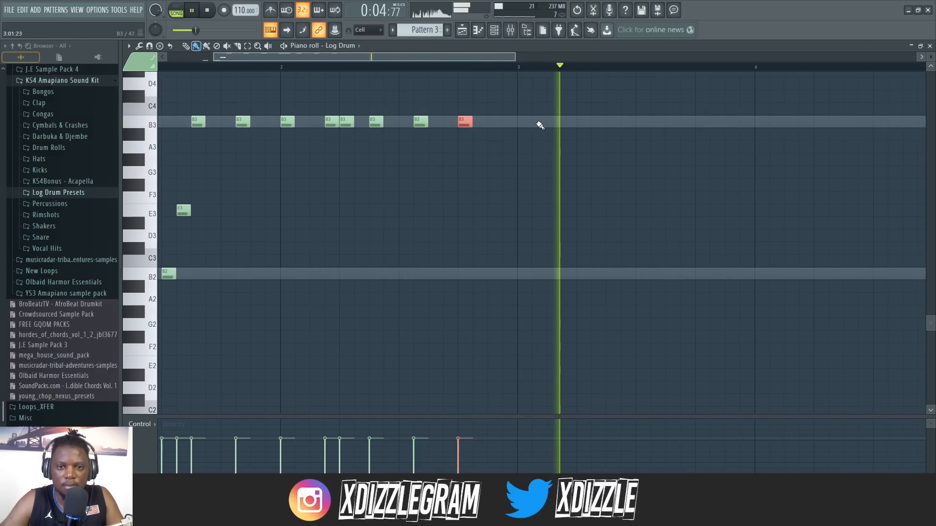
pyautogui.scroll(-2, 485, 75)
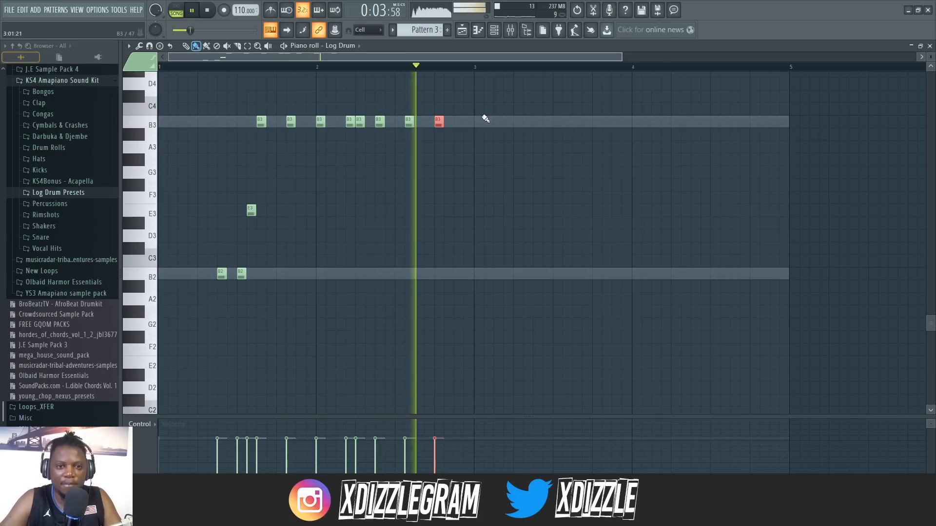
# Start bar 3 of the log drum pattern with B2 notes at steps 5 and 7
pyautogui.click(528, 121)
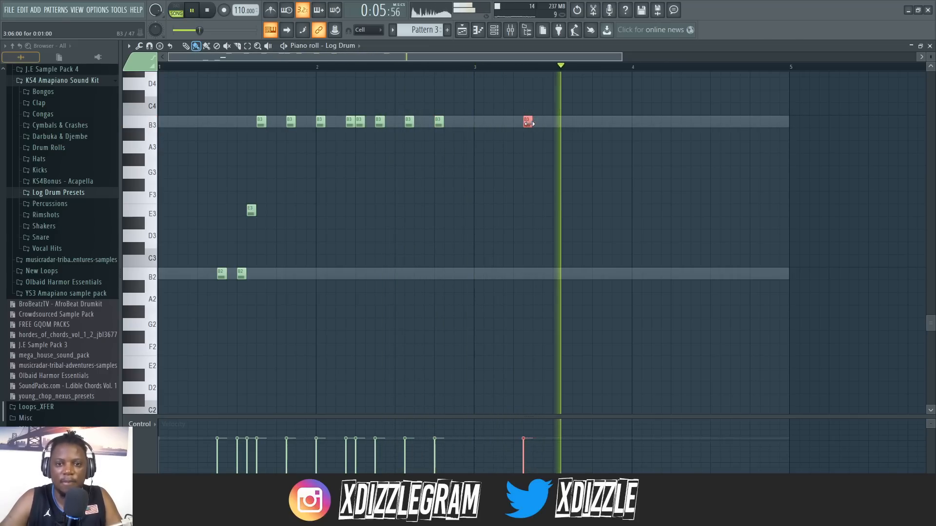
pyautogui.moveTo(530, 124); pyautogui.dragTo(526, 159)
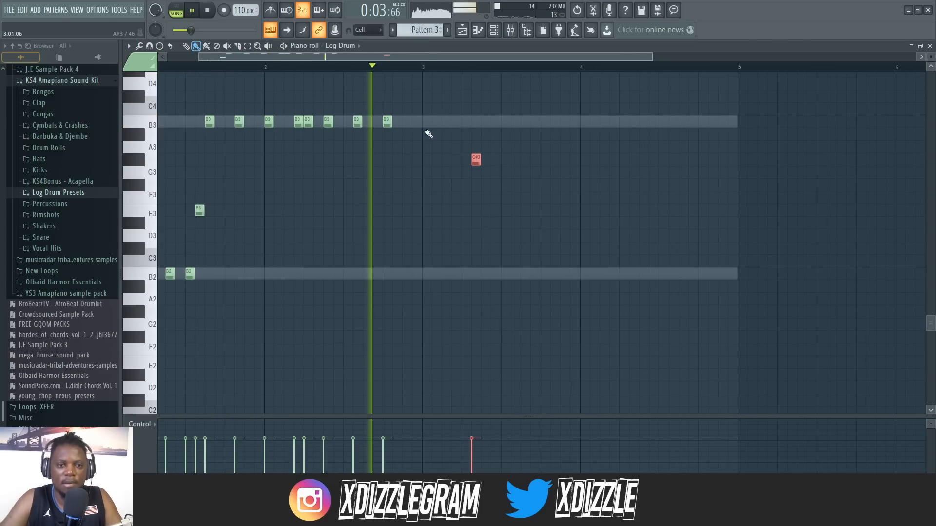
pyautogui.press('space')
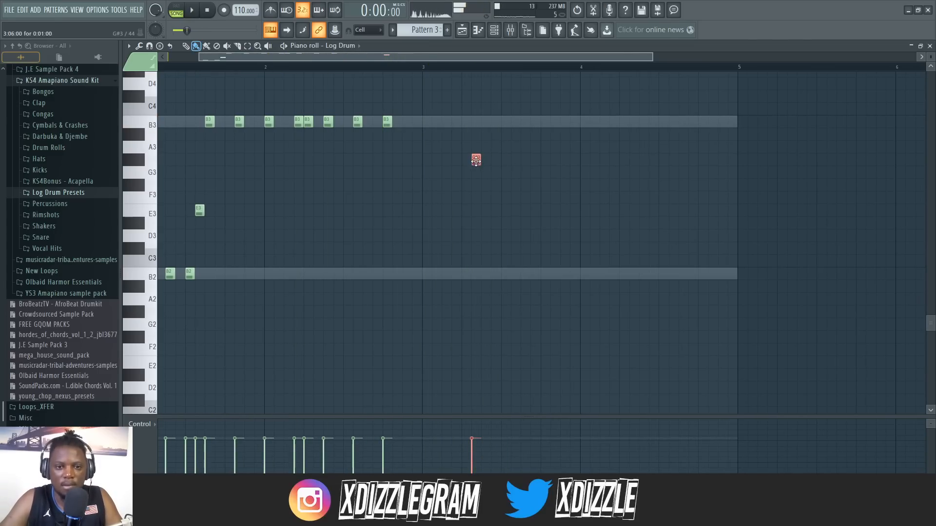
pyautogui.moveTo(461, 179); pyautogui.dragTo(463, 274)
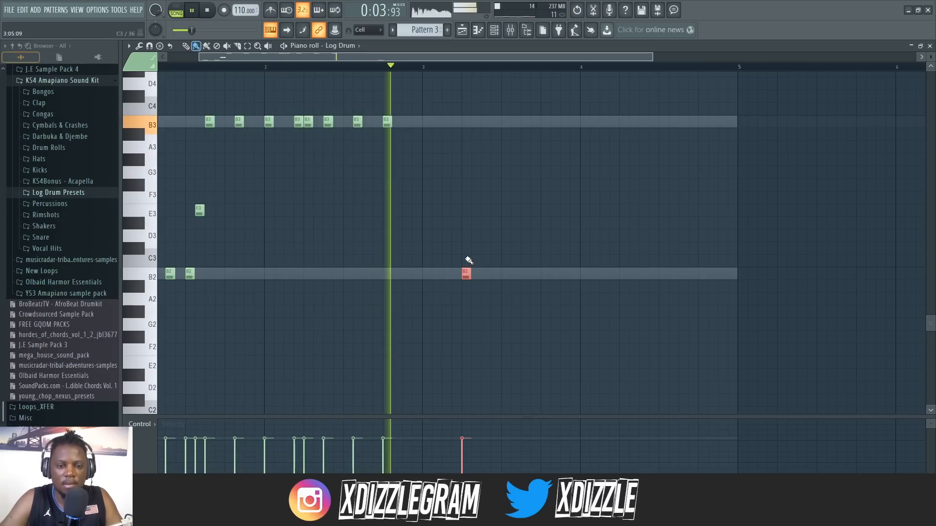
pyautogui.click(486, 273)
pyautogui.click(427, 67)
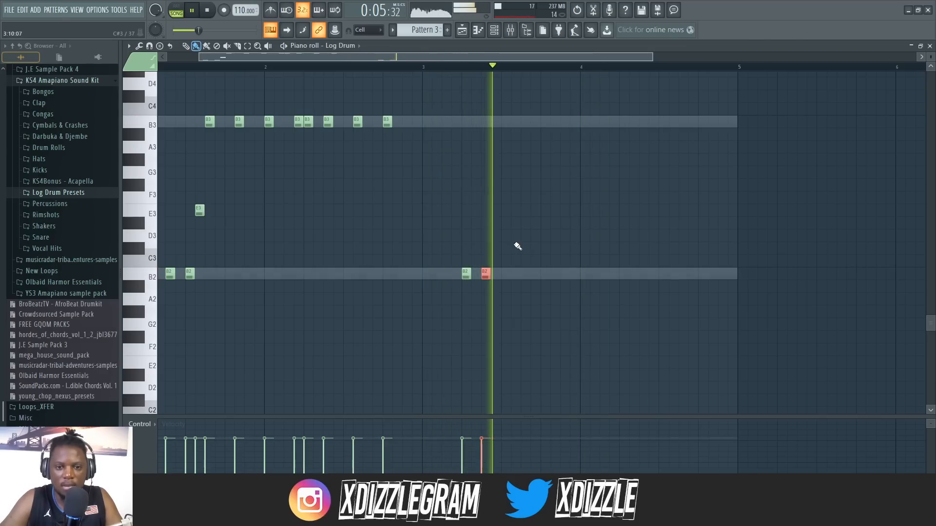
# Add a descending run in bar 3 with B3 at step 9, A3 at step 10 and E3 at step 11
pyautogui.press('space')
pyautogui.moveTo(505, 275); pyautogui.dragTo(509, 121)
pyautogui.moveTo(515, 158); pyautogui.dragTo(521, 157)
pyautogui.click(524, 159)
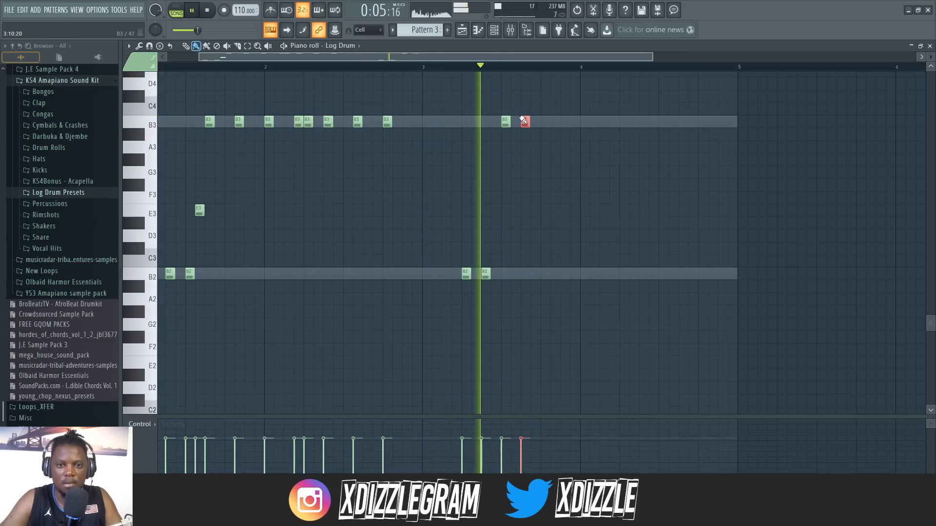
pyautogui.click(525, 147)
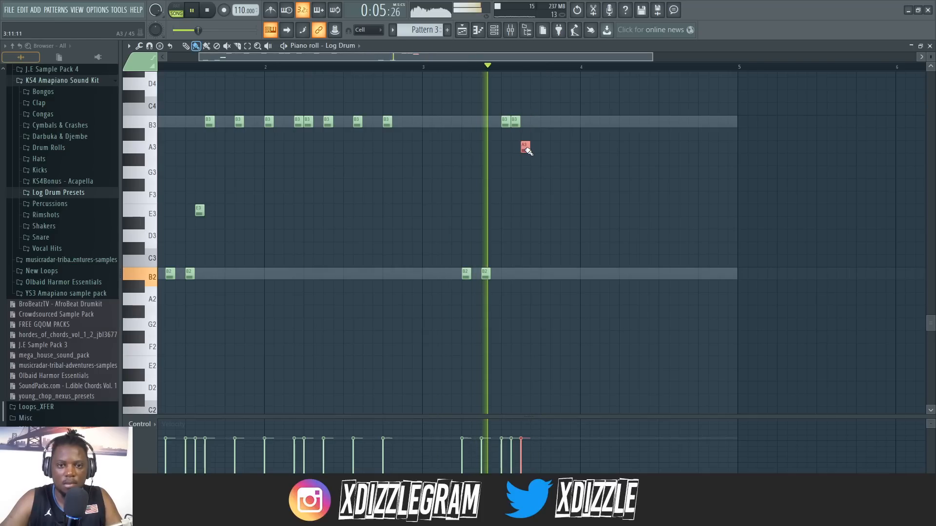
pyautogui.moveTo(518, 122); pyautogui.dragTo(525, 192)
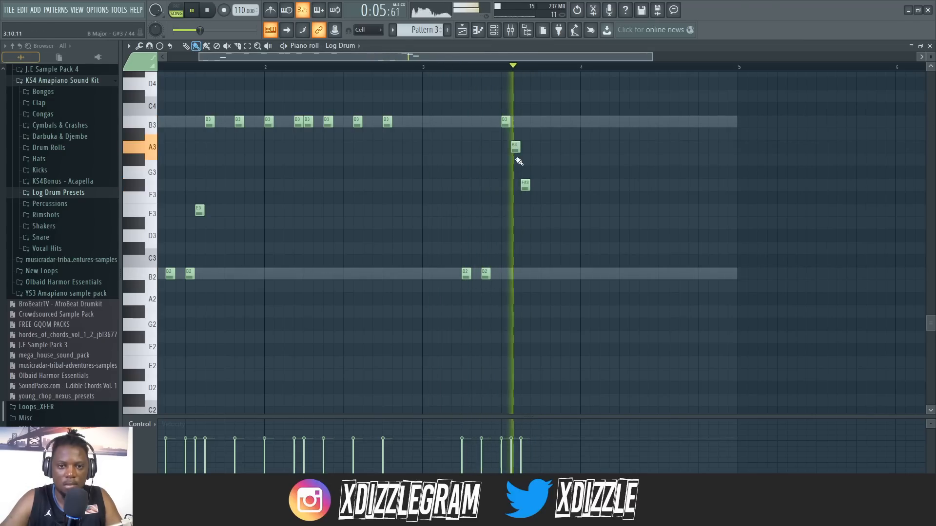
pyautogui.press('space')
pyautogui.moveTo(524, 184); pyautogui.dragTo(519, 229)
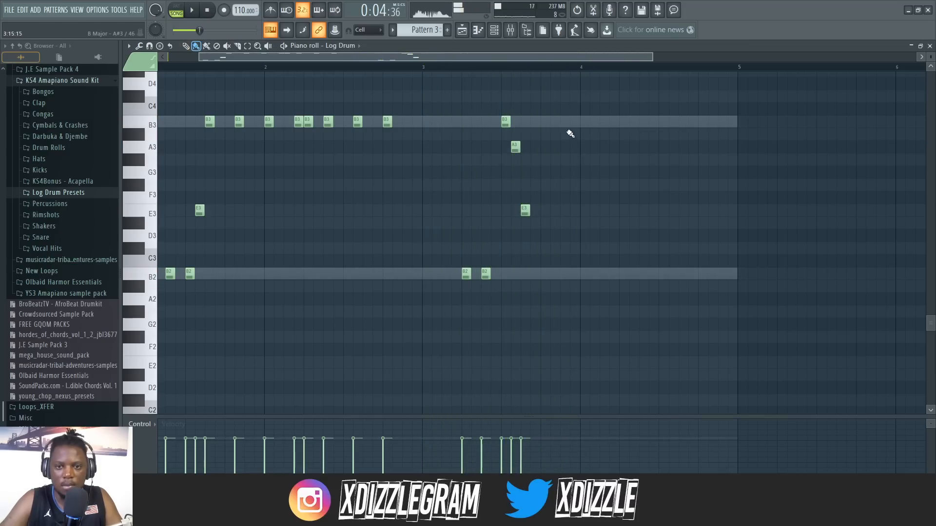
# Add E3 notes at step 15 of bar 3 and step 1 of bar 4
pyautogui.click(563, 210)
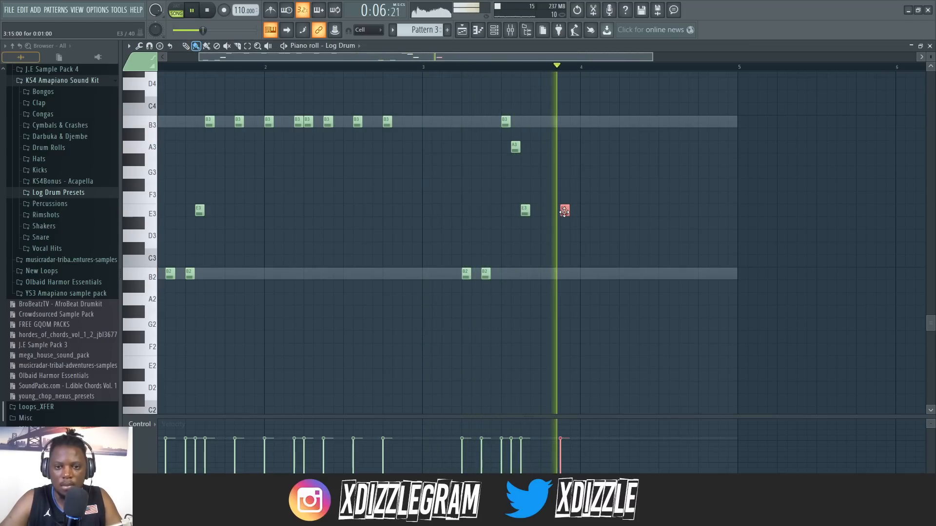
pyautogui.scroll(3, 557, 61)
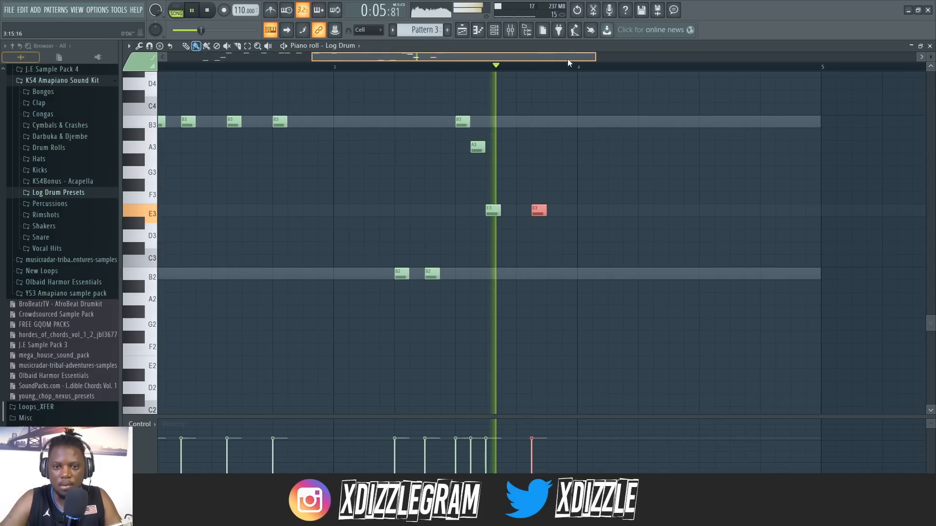
pyautogui.press('space')
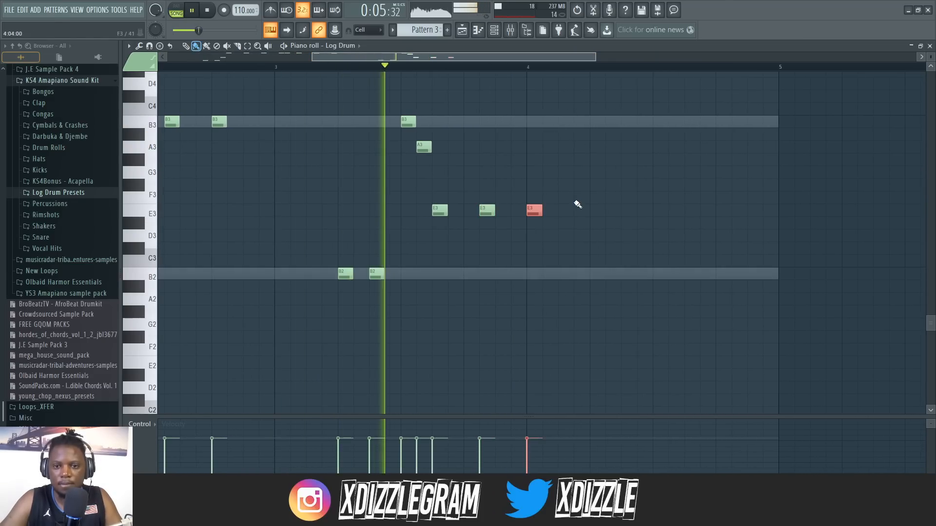
# Add E3 notes at steps 4, 5 and 9 of bar 4, and a G3 at step 12
pyautogui.moveTo(588, 214); pyautogui.dragTo(599, 211)
pyautogui.click(658, 213)
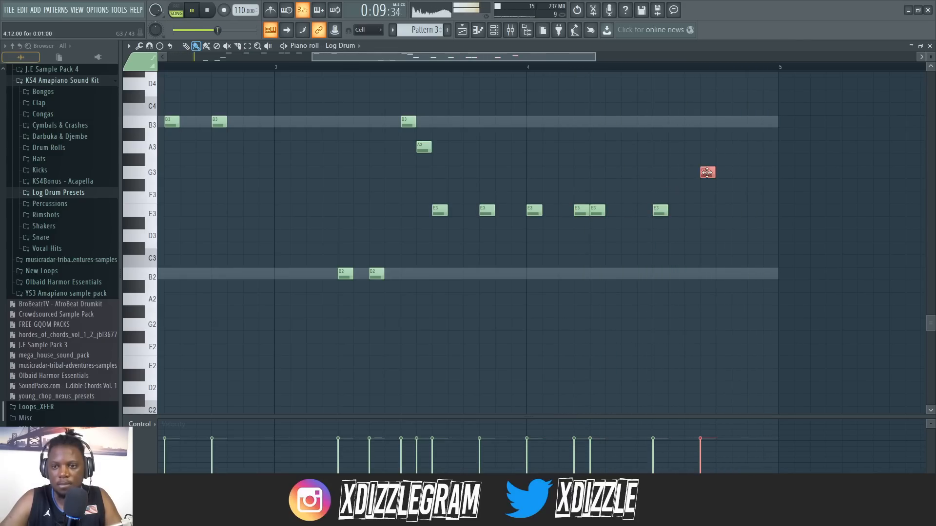
pyautogui.scroll(-4, 578, 71)
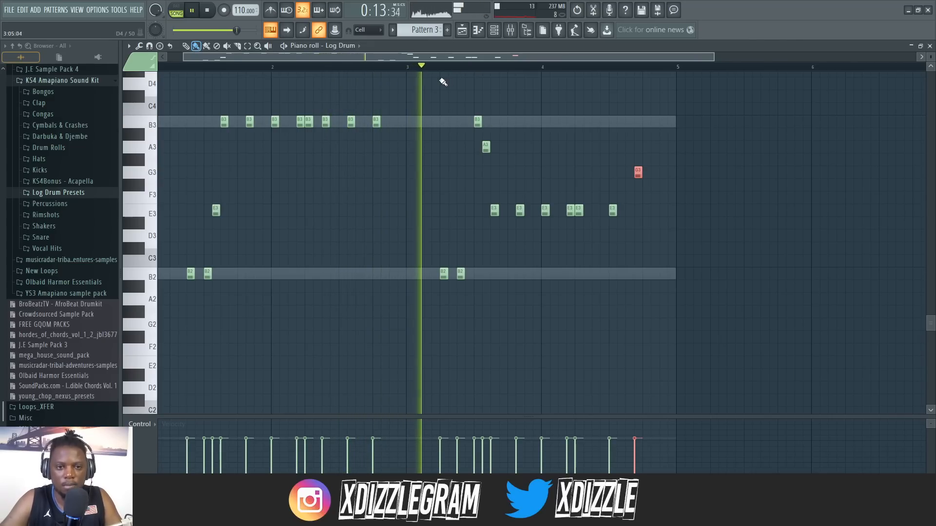
# Move the last E3 of bar 4 to step 8, add an F#3 at step 10, and add a B3 at step 15 of bar 2
pyautogui.click(609, 211)
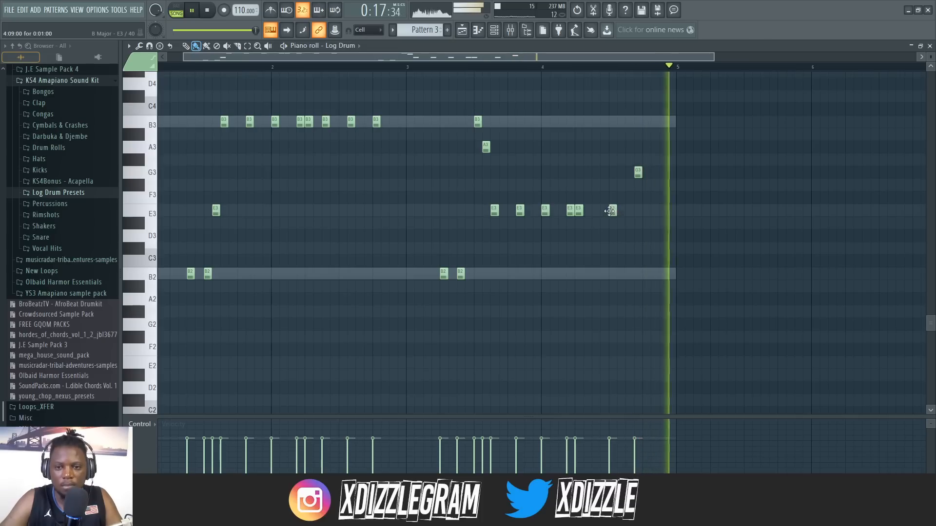
pyautogui.click(620, 185)
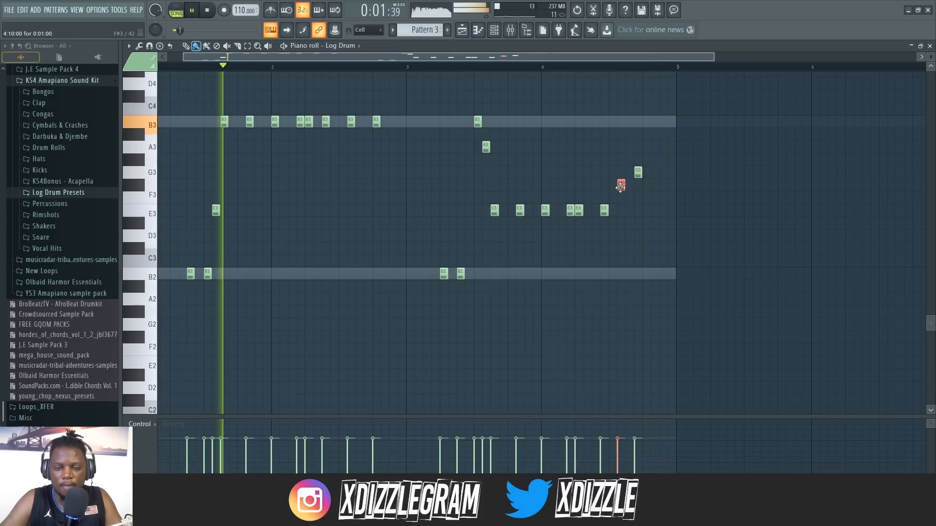
pyautogui.scroll(-2, 422, 69)
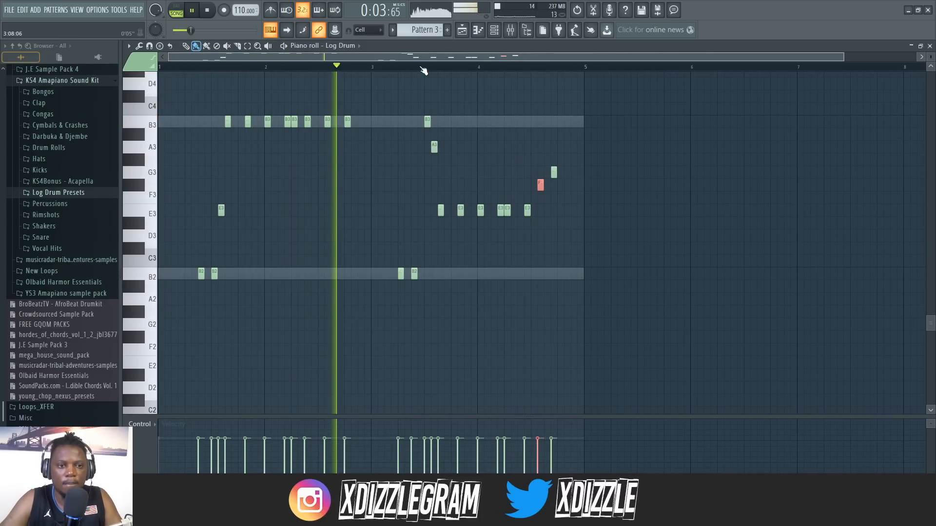
pyautogui.click(361, 121)
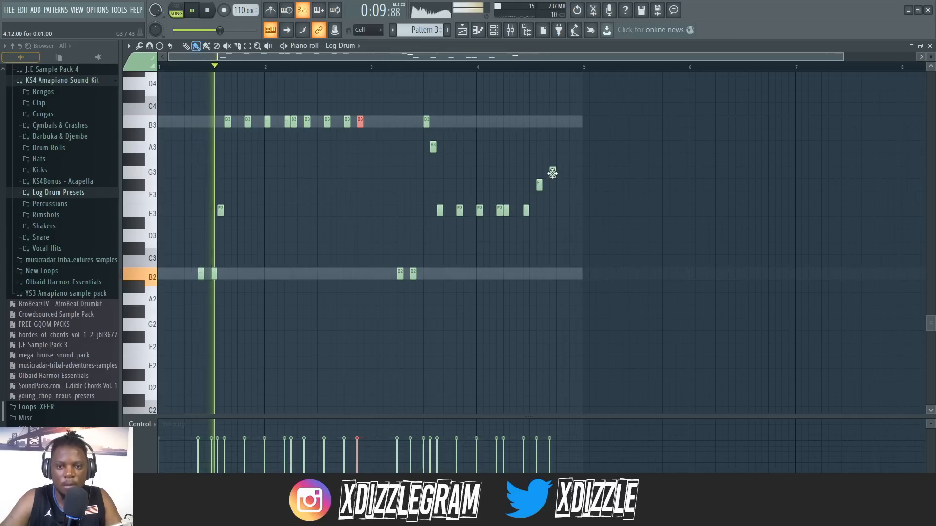
# Rework the end of bar 4 by moving the last E3 to step 7, the F#3 to step 11 and the final note to A3 at step 14
pyautogui.moveTo(552, 172)
pyautogui.mouseDown()
pyautogui.moveTo(558, 159)
pyautogui.moveTo(546, 185)
pyautogui.mouseUp()
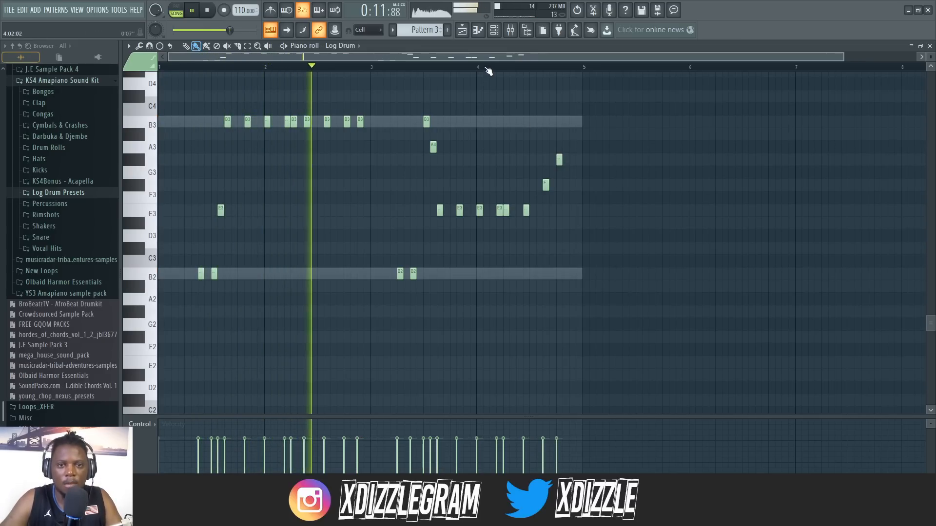
pyautogui.scroll(3, 492, 68)
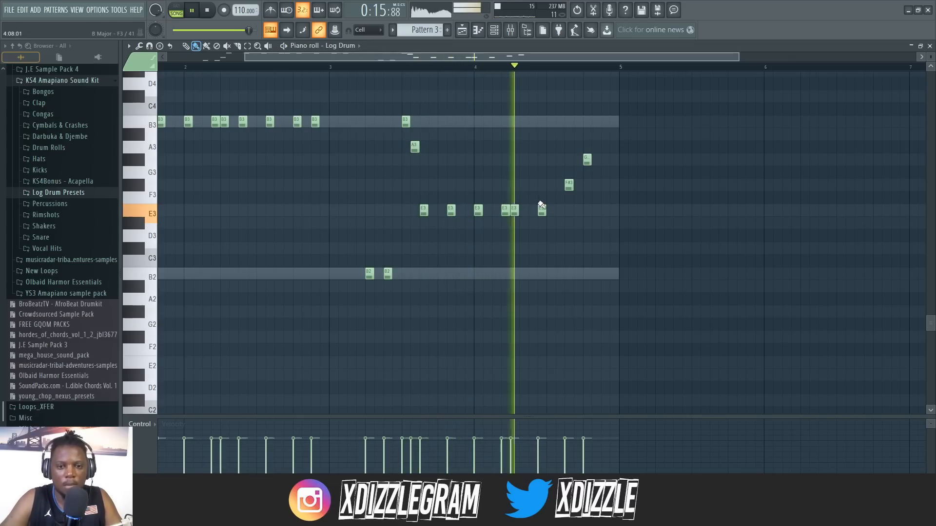
pyautogui.moveTo(540, 210); pyautogui.dragTo(533, 211)
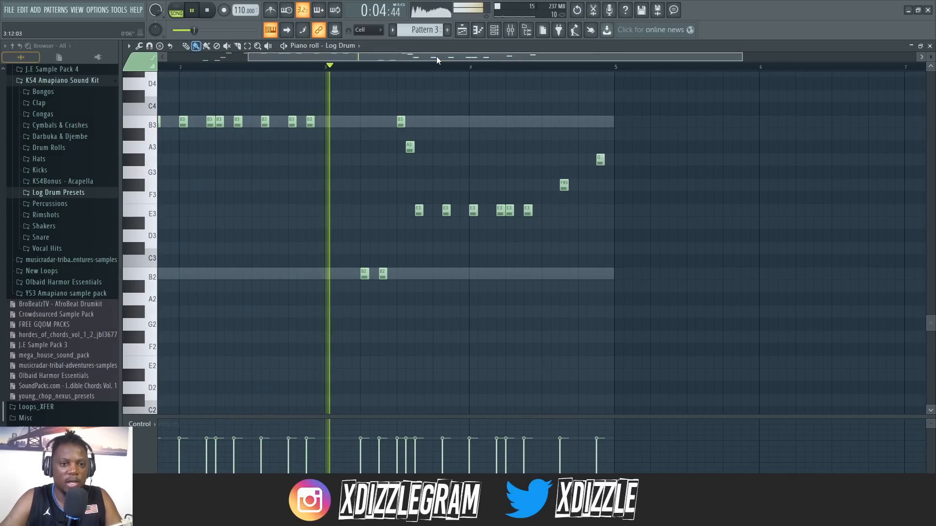
pyautogui.scroll(1, 438, 68)
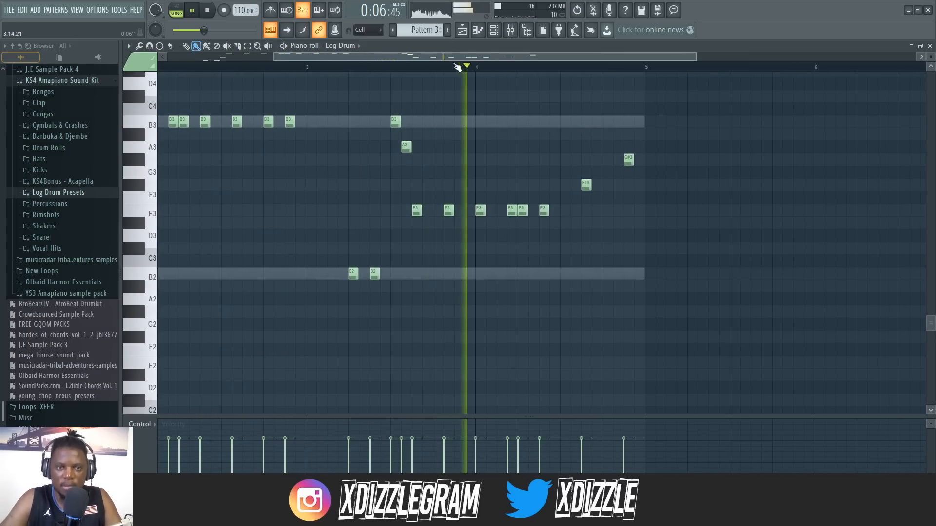
pyautogui.moveTo(463, 57); pyautogui.dragTo(470, 57)
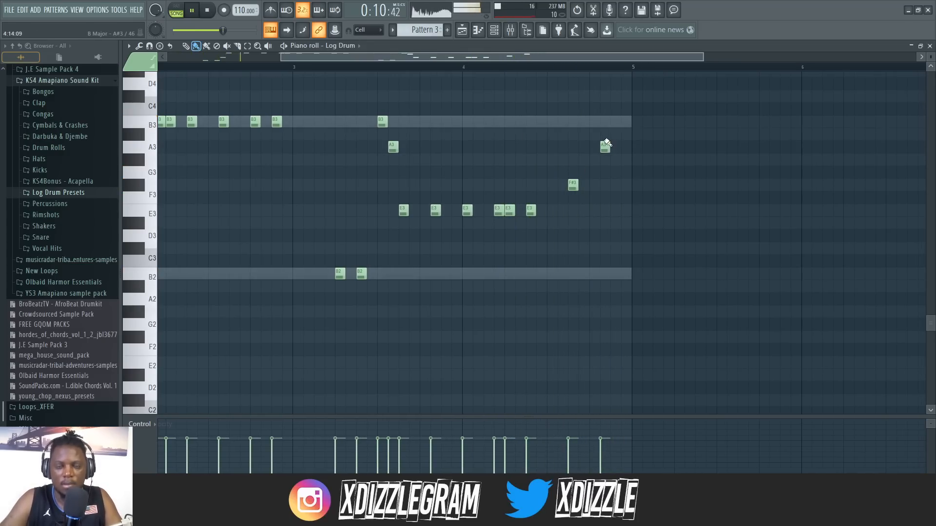
# Play back the four-bar log drum melody and review its notes
pyautogui.scroll(-3, 366, 73)
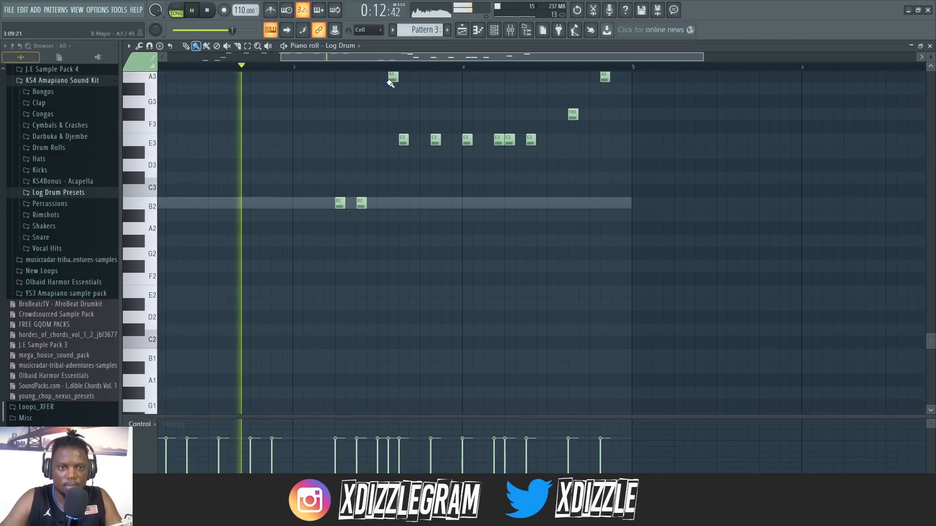
pyautogui.scroll(8, 388, 88)
pyautogui.scroll(-3, 337, 184)
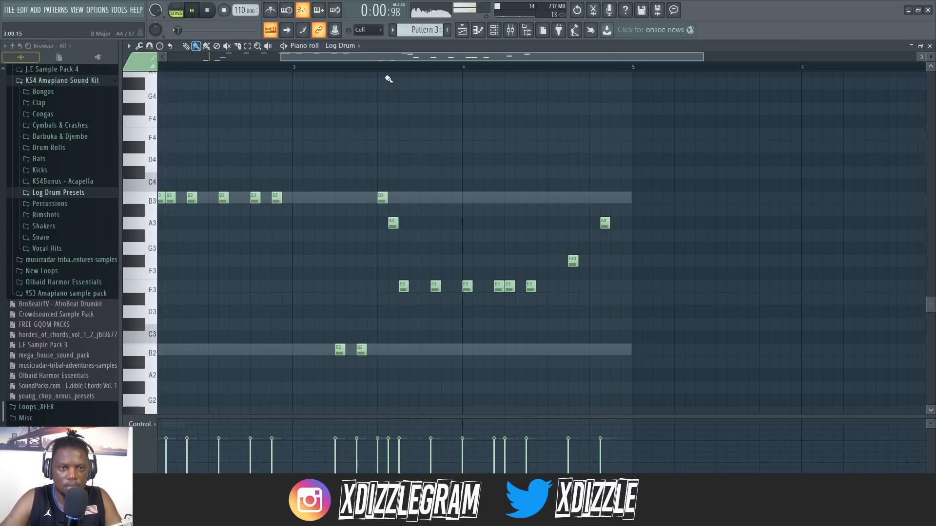
pyautogui.scroll(-2, 388, 68)
pyautogui.scroll(-5, 332, 87)
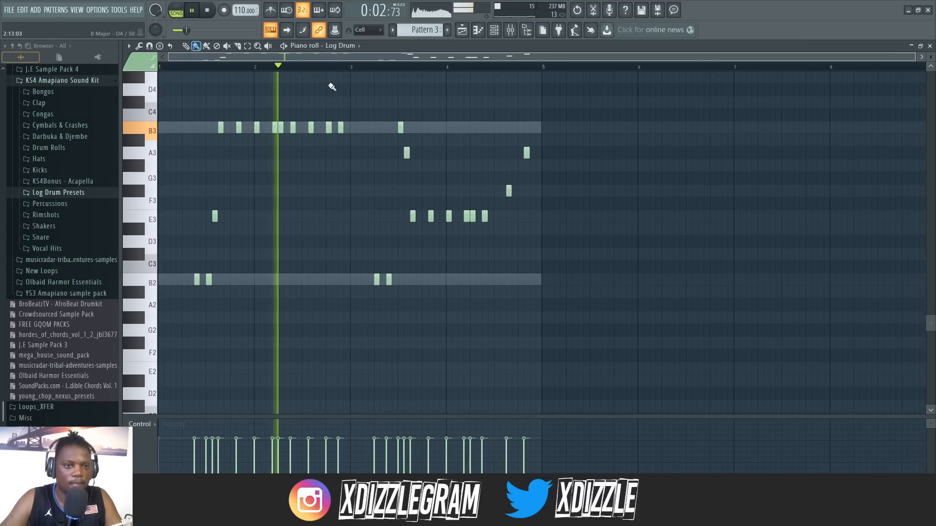
pyautogui.scroll(7, 341, 91)
pyautogui.scroll(-2, 353, 94)
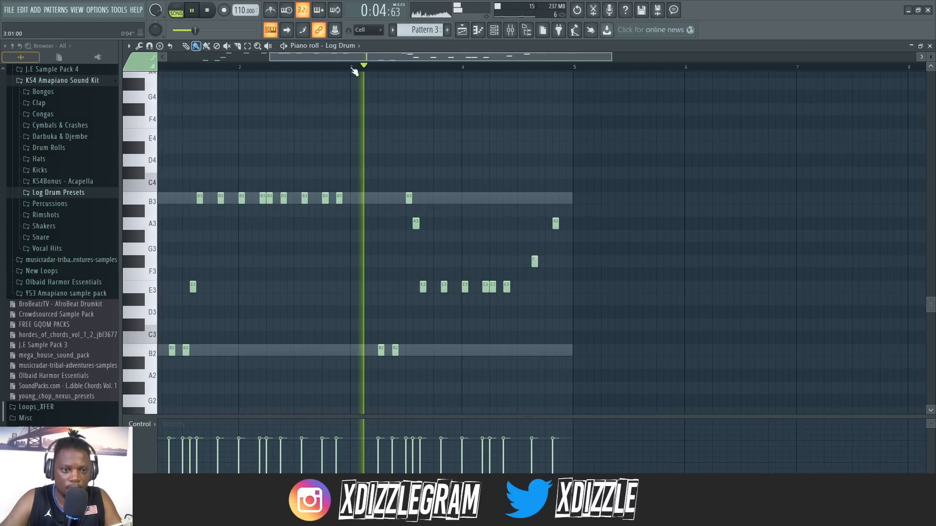
# Stretch bar 2's last B3 note over steps 15 and 16 and chop it into a fine roll with the Default pattern
pyautogui.keyDown('ctrl'); pyautogui.scroll(4, 344, 195); pyautogui.keyUp('ctrl')
pyautogui.keyDown('ctrl'); pyautogui.scroll(-2, 334, 98); pyautogui.keyUp('ctrl')
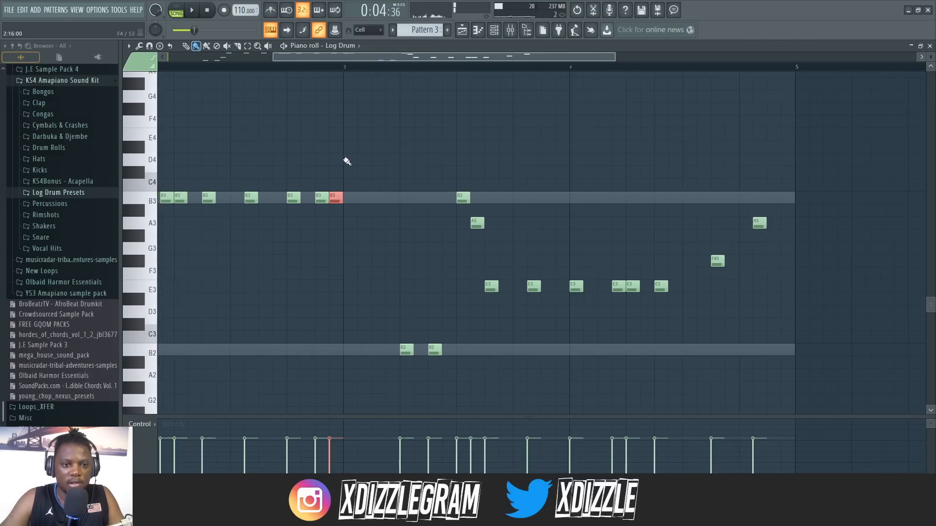
pyautogui.keyDown('ctrl'); pyautogui.scroll(2, 323, 71); pyautogui.keyUp('ctrl')
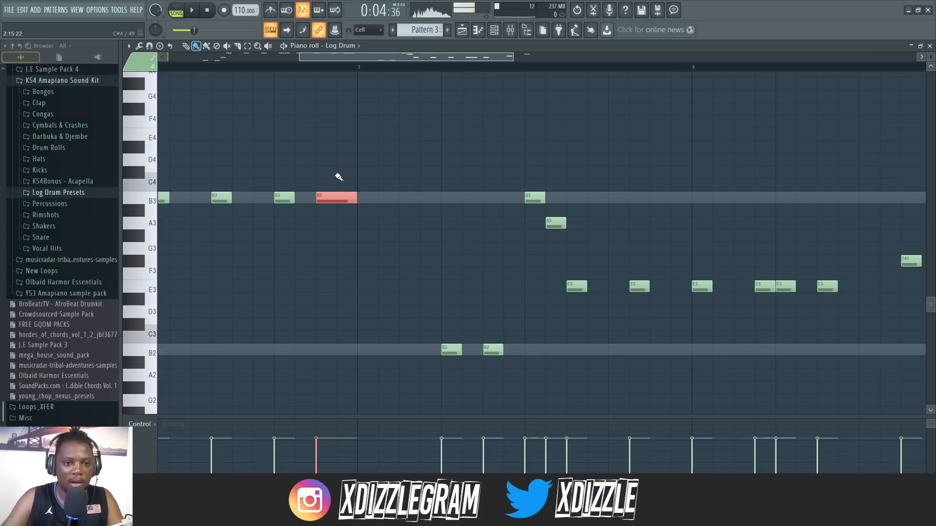
pyautogui.hotkey('ctrl', 'u')
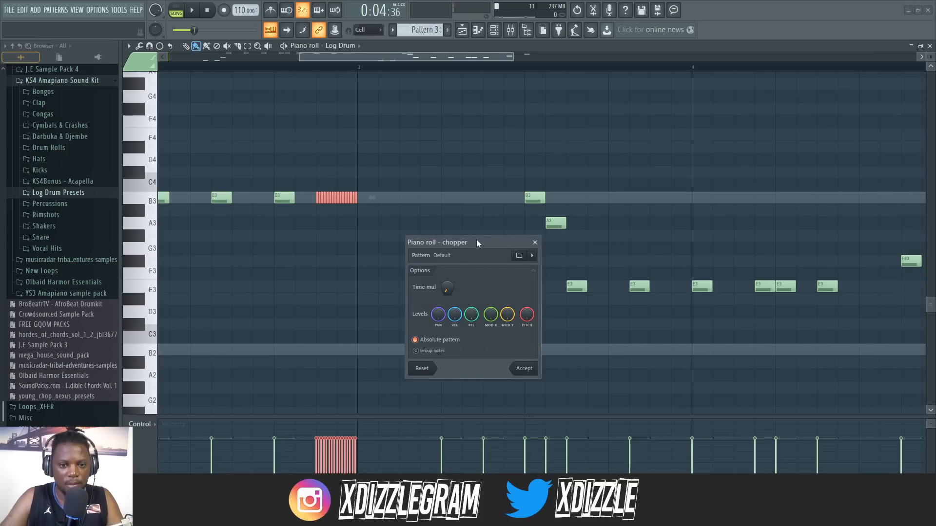
pyautogui.moveTo(476, 239); pyautogui.dragTo(331, 217)
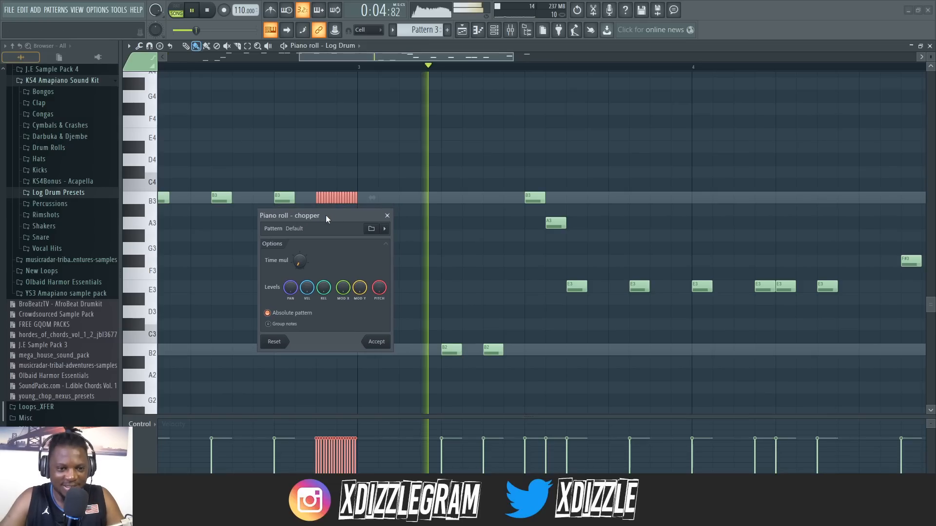
pyautogui.press('space')
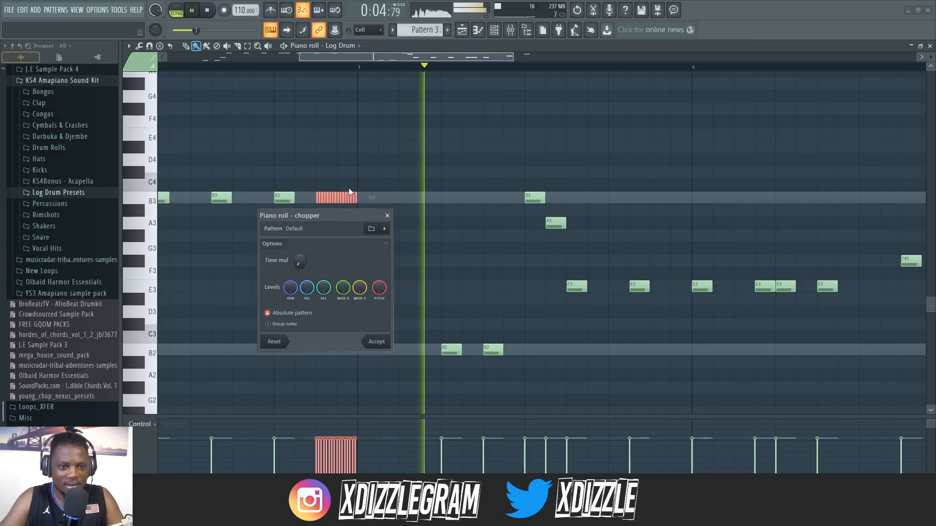
pyautogui.click(378, 341)
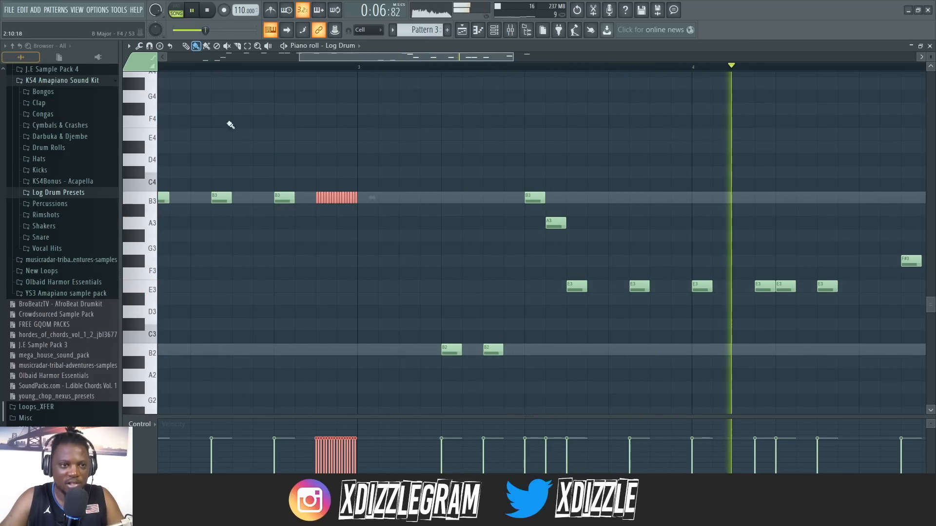
# Try a rising velocity ramp on the chopped B3 roll, listen to it, and undo the velocity edit
pyautogui.click(177, 68)
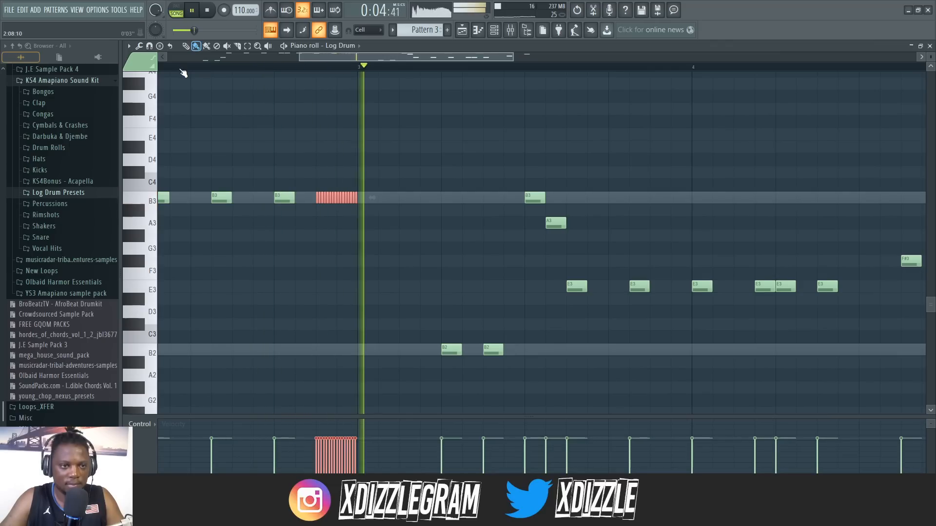
pyautogui.moveTo(315, 462); pyautogui.dragTo(359, 449)
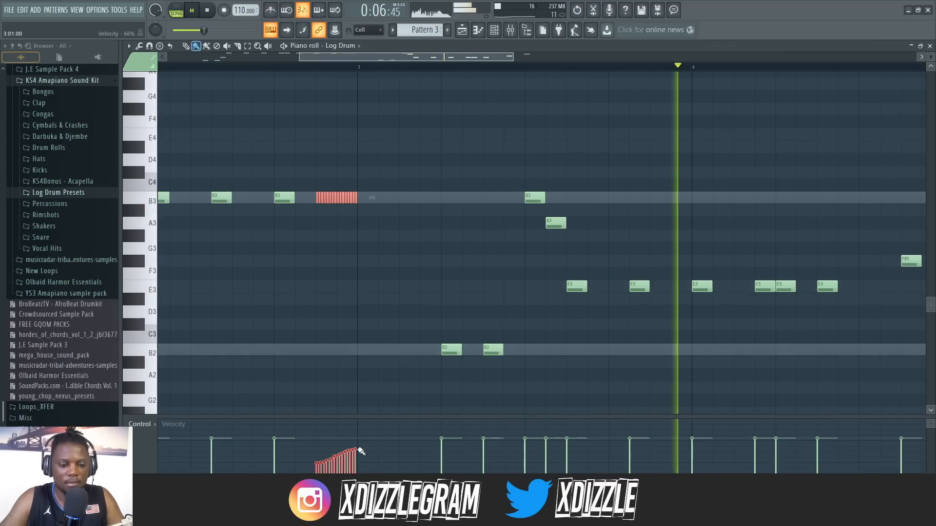
pyautogui.click(194, 67)
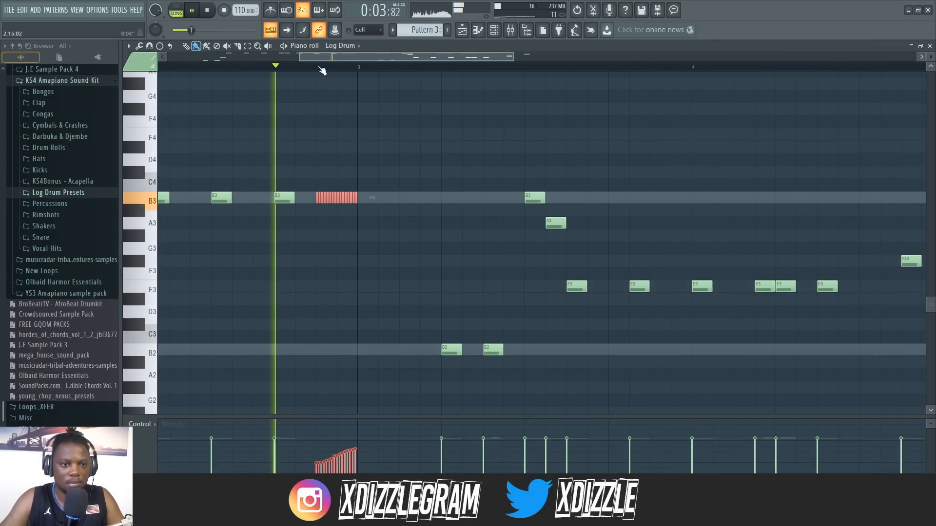
pyautogui.press('space')
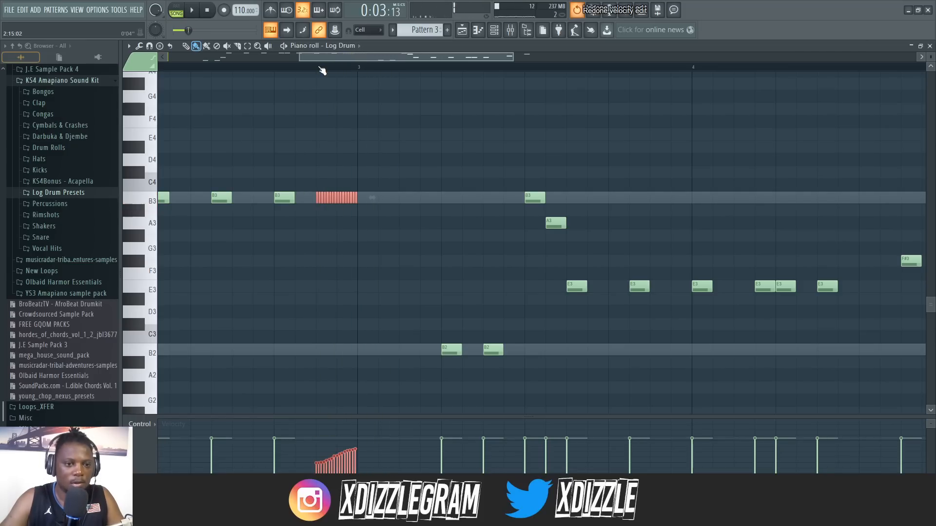
pyautogui.hotkey('ctrl', 'alt', 'z')
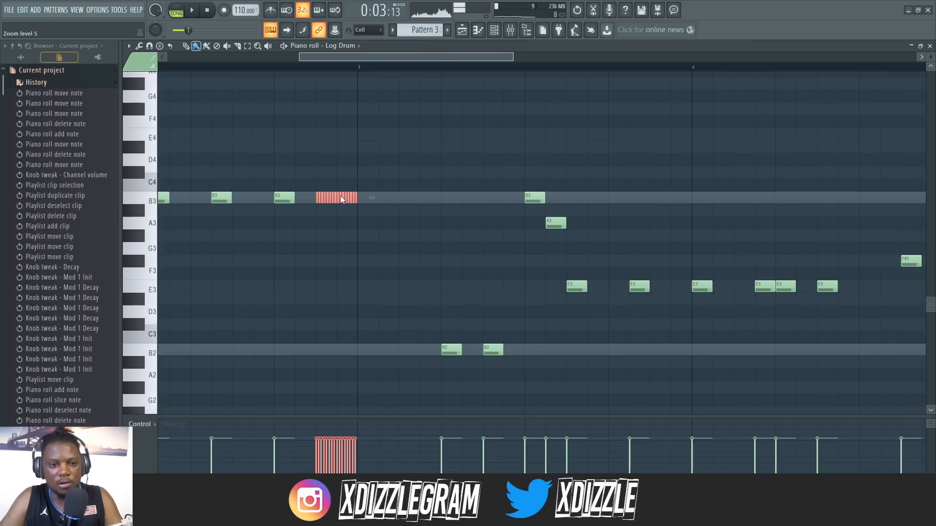
# Rechop the B3 roll at the end of bar 2 into eight equal slices and listen to the result
pyautogui.hotkey('ctrl', 'u')
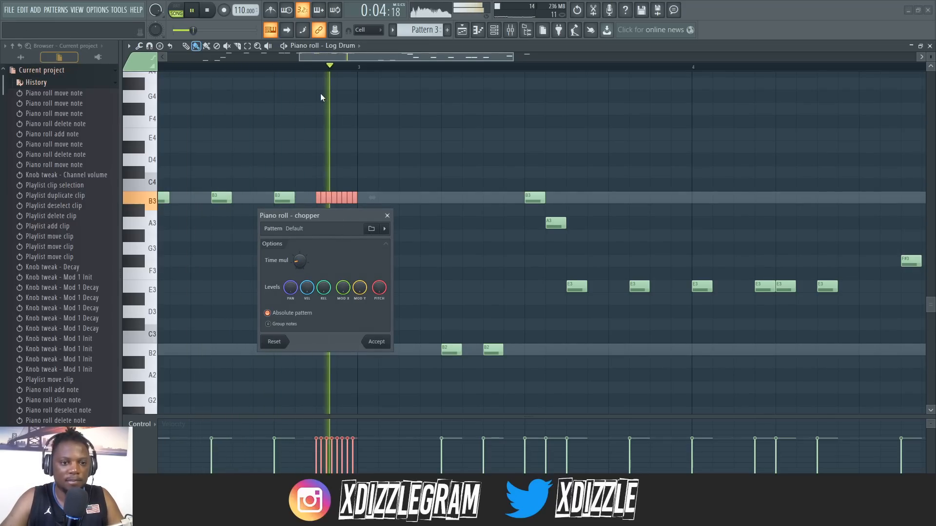
pyautogui.click(374, 342)
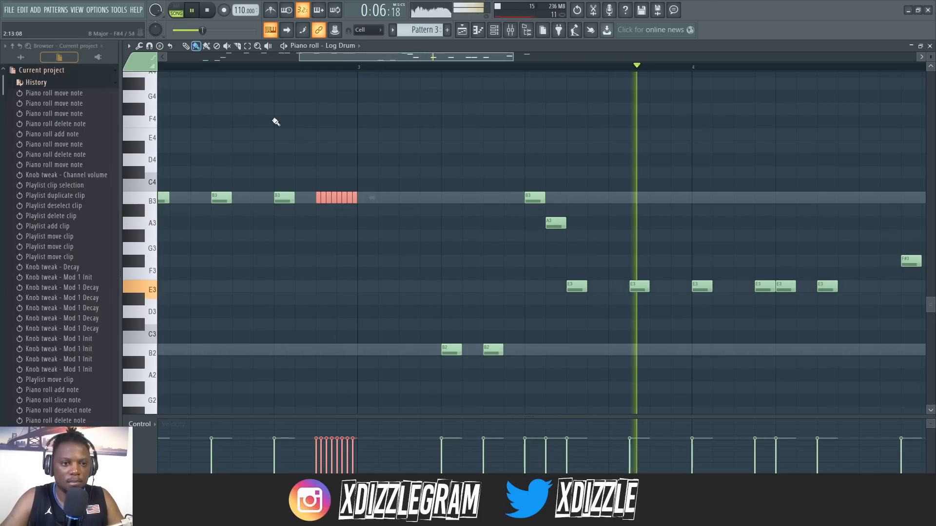
pyautogui.press('space')
# Enlarge the velocity lane and draw a rising velocity ramp across the eight B3 slices
pyautogui.scroll(-2, 339, 188)
pyautogui.scroll(5, 336, 188)
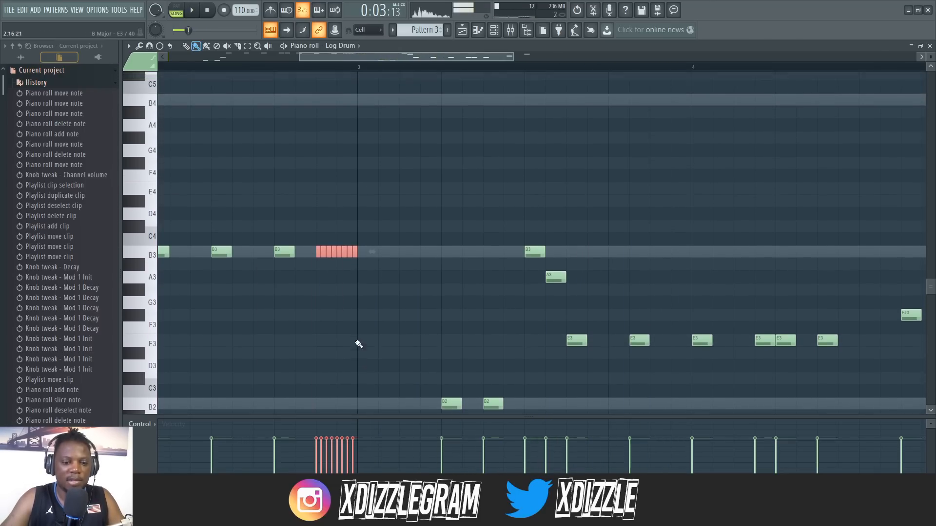
pyautogui.moveTo(383, 417); pyautogui.dragTo(385, 299)
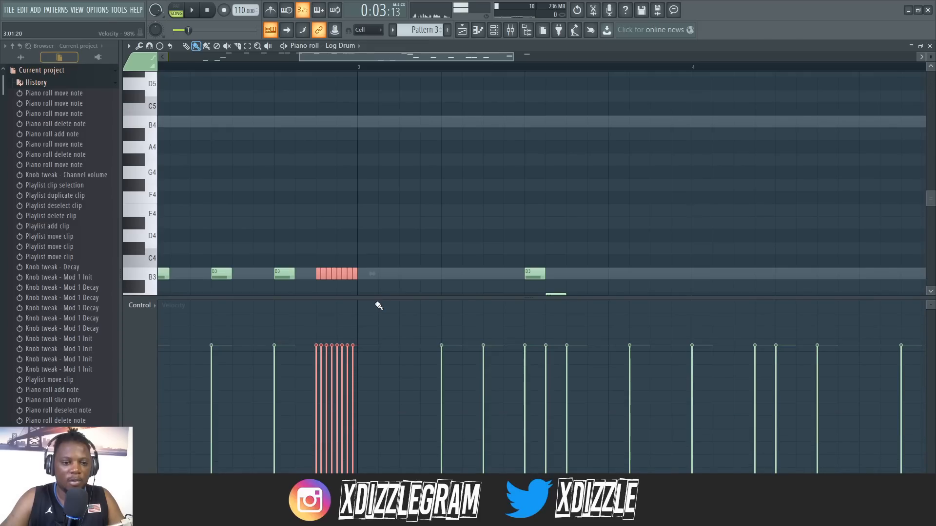
pyautogui.scroll(-3, 399, 192)
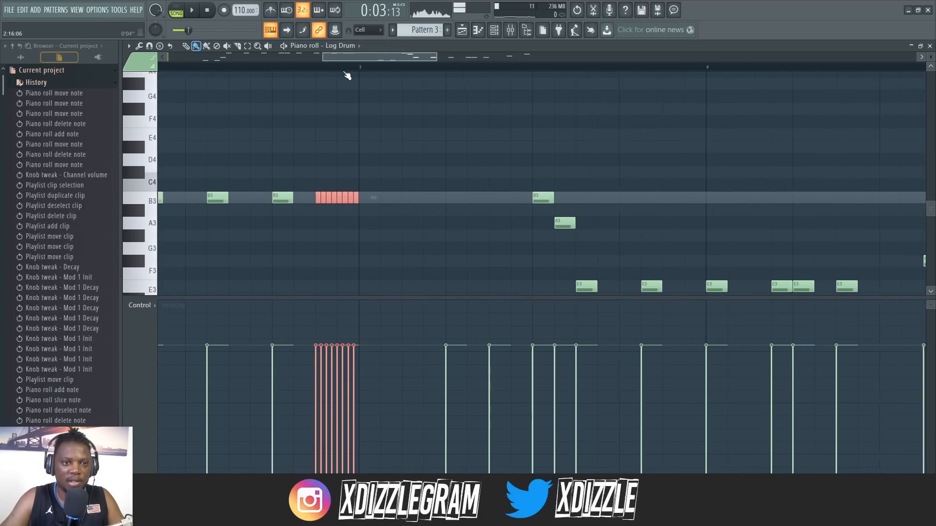
pyautogui.keyDown('ctrl'); pyautogui.scroll(3, 332, 356); pyautogui.keyUp('ctrl')
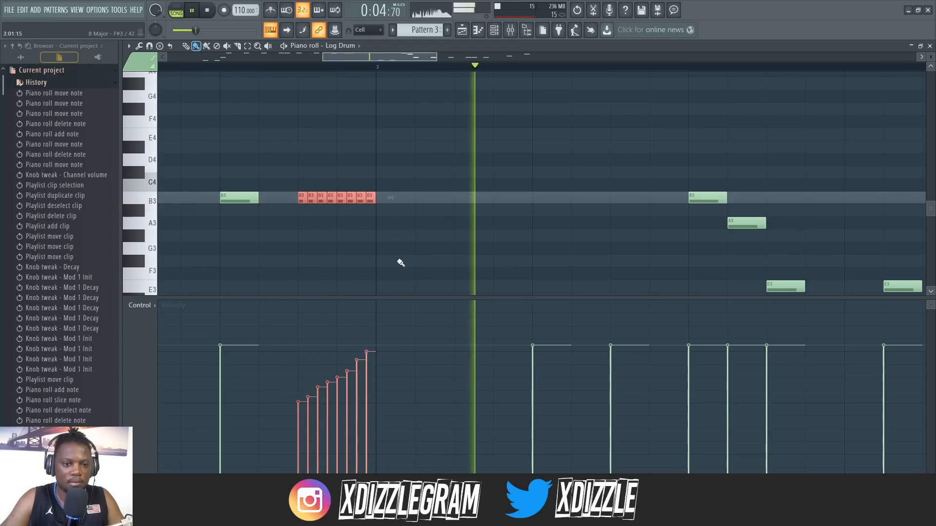
pyautogui.moveTo(297, 393)
pyautogui.mouseDown()
pyautogui.moveTo(350, 380)
pyautogui.moveTo(376, 358)
pyautogui.mouseUp()
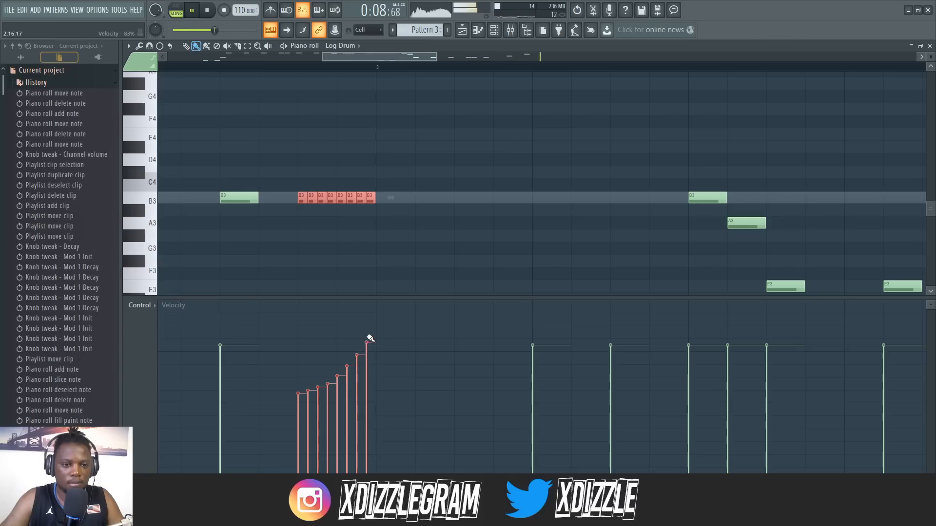
# Listen to the roll in context and redraw its velocities as a gentler upward ramp
pyautogui.scroll(-8, 388, 77)
pyautogui.keyDown('ctrl'); pyautogui.scroll(-3, 394, 124); pyautogui.keyUp('ctrl')
pyautogui.scroll(9, 396, 125)
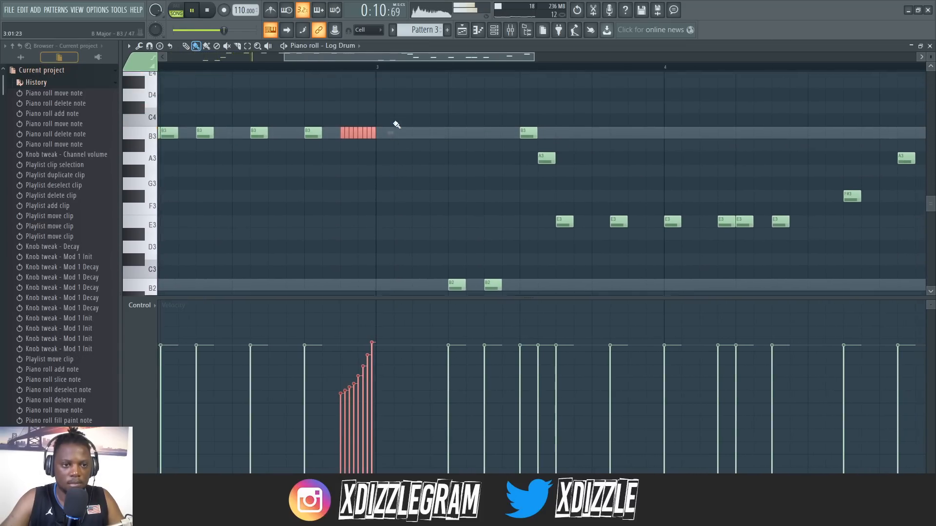
pyautogui.moveTo(360, 59); pyautogui.dragTo(345, 60)
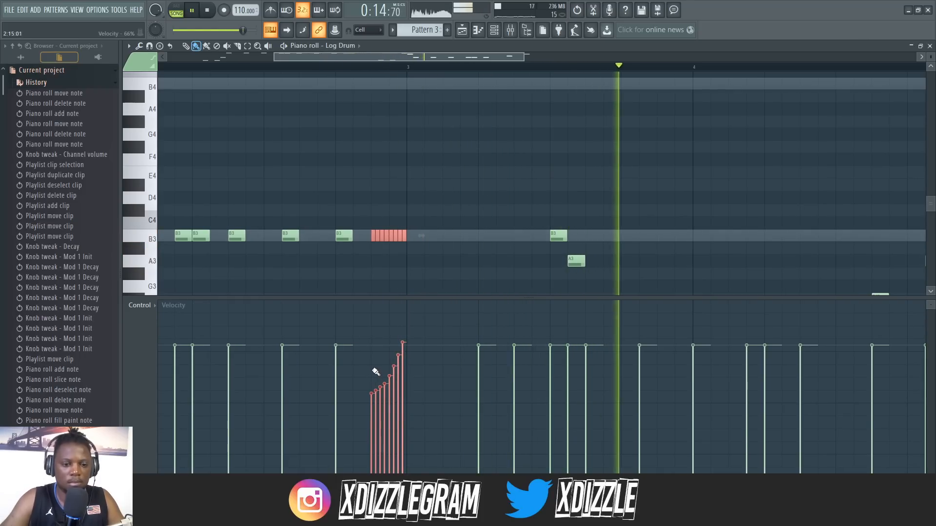
pyautogui.moveTo(376, 372); pyautogui.dragTo(404, 357)
pyautogui.keyDown('ctrl'); pyautogui.scroll(-1, 393, 69); pyautogui.keyUp('ctrl')
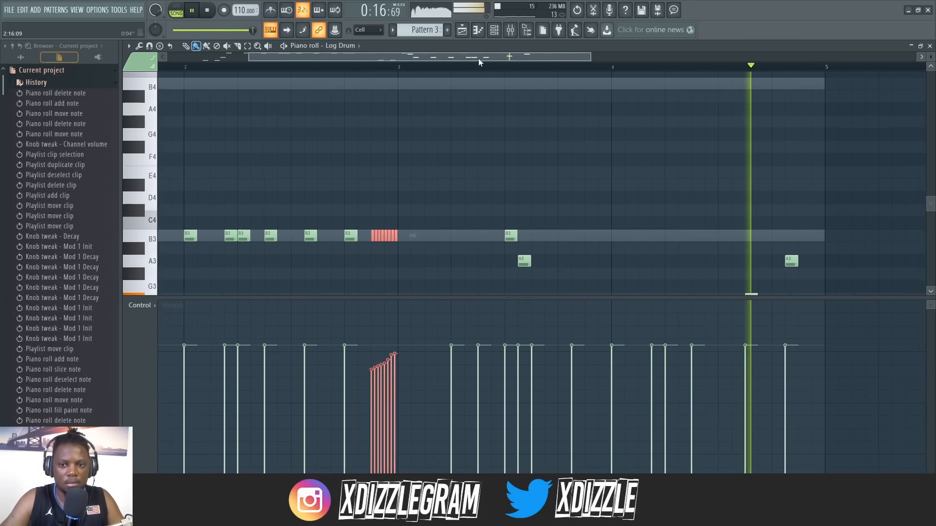
# Play back bars 3 and 4 and add an E3 note at step 15 of bar 3
pyautogui.scroll(-4, 588, 110)
pyautogui.scroll(-2, 588, 111)
pyautogui.click(493, 67)
pyautogui.scroll(1, 615, 78)
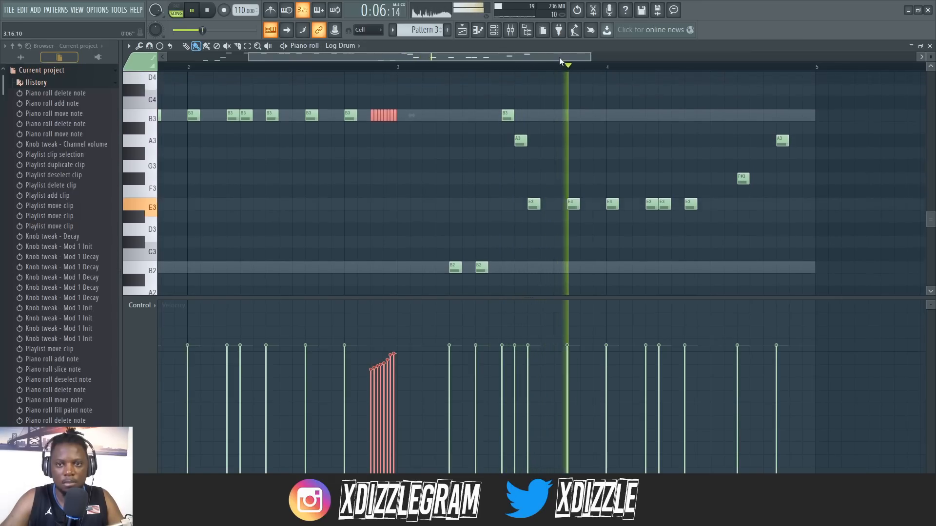
pyautogui.moveTo(561, 59); pyautogui.dragTo(570, 58)
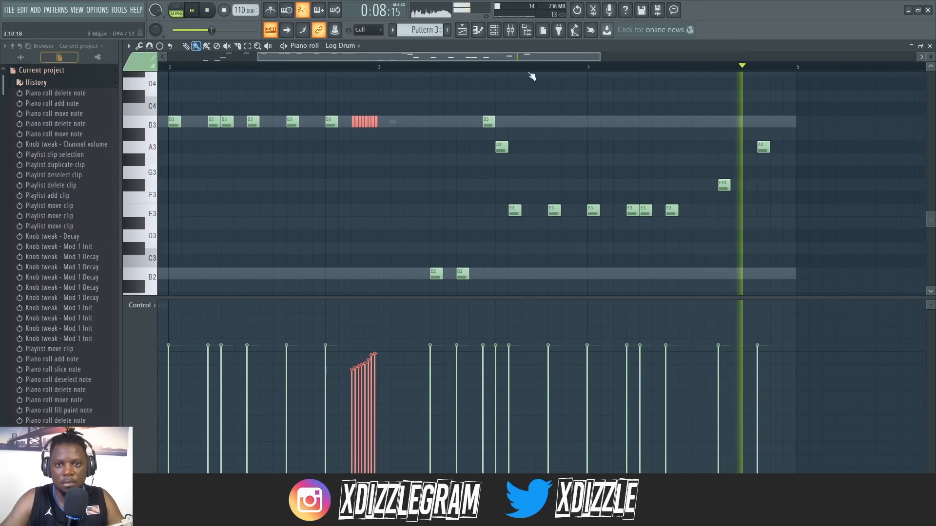
pyautogui.click(447, 66)
pyautogui.scroll(2, 562, 68)
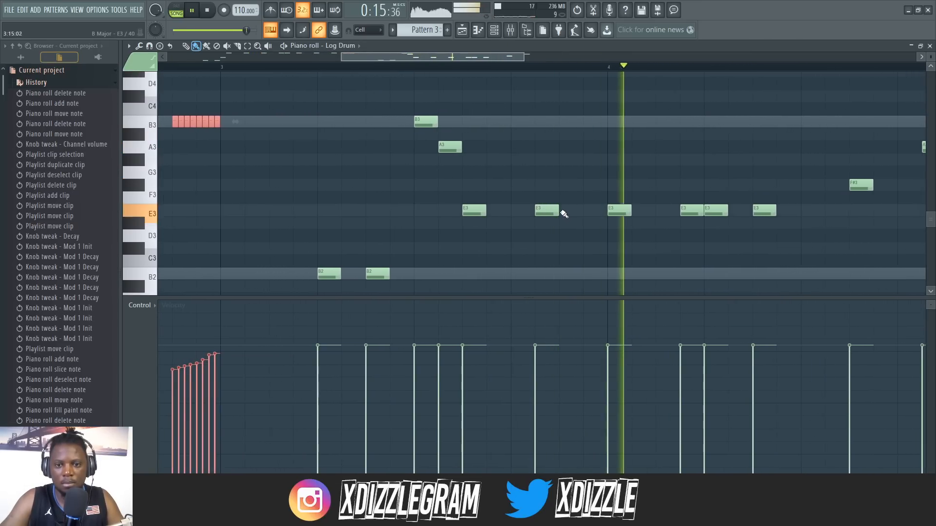
pyautogui.click(590, 213)
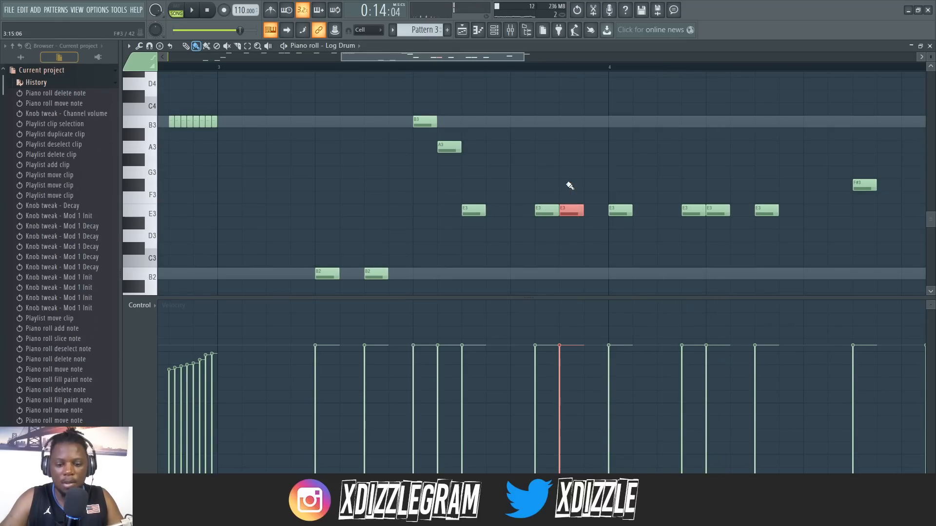
# Chop the new E3 at step 15 of bar 3 into four slices and play it back
pyautogui.hotkey('alt', 'u')
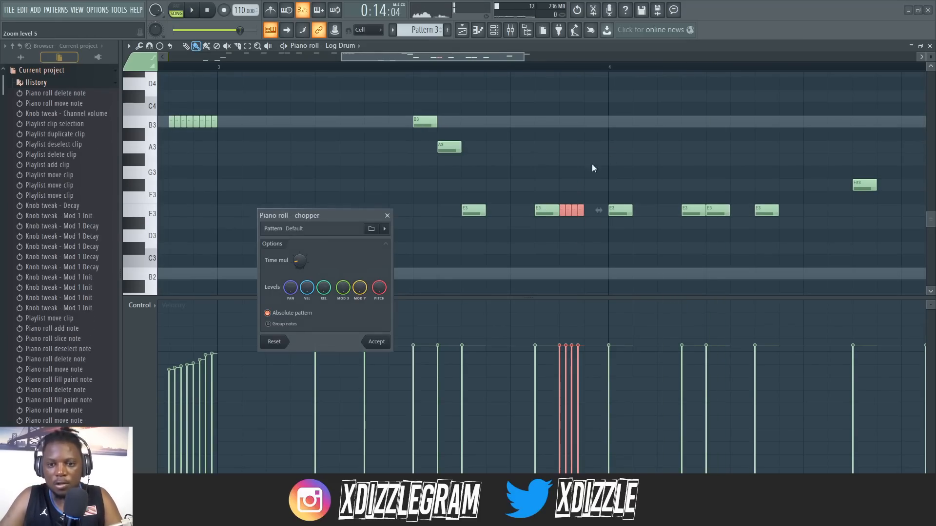
pyautogui.click(378, 342)
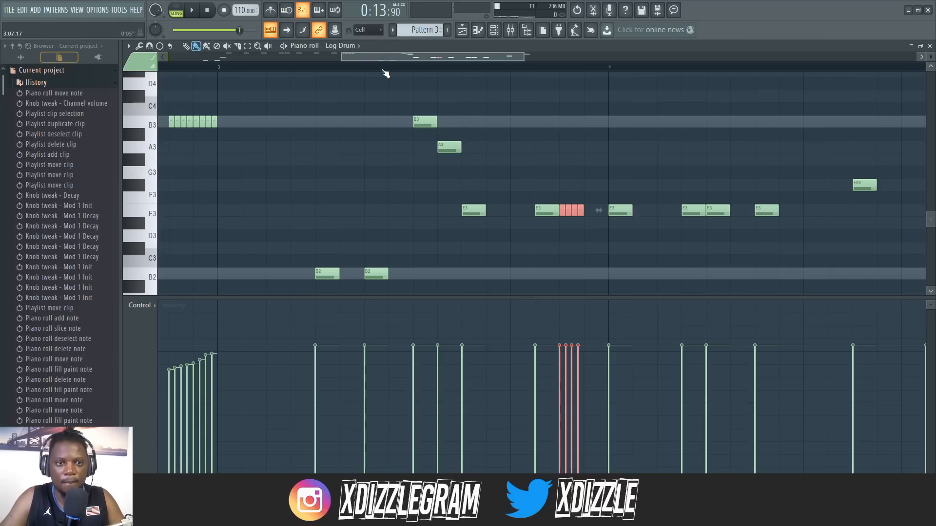
pyautogui.press('space')
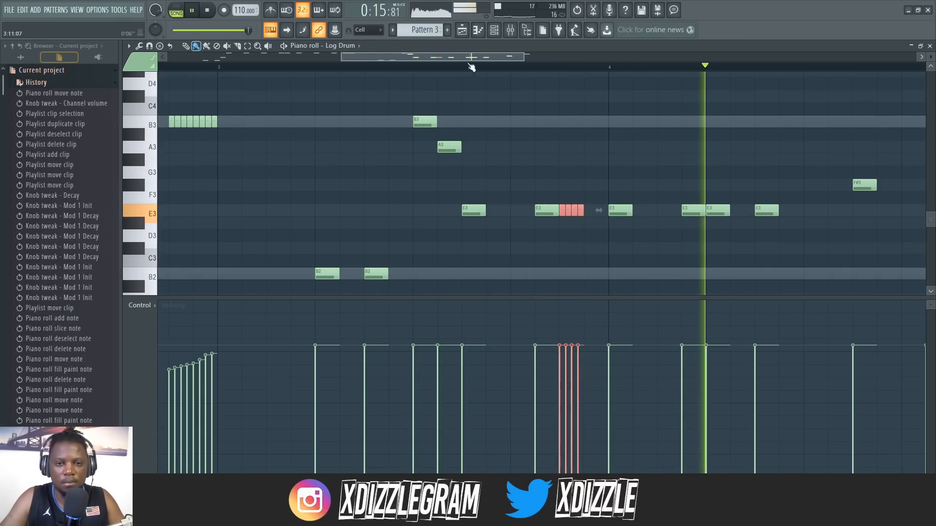
# Shrink the maximized piano roll, and in the Log Drum channel's Fruity DX10 set the modulation 1 decay time to 32%
pyautogui.scroll(-6, 467, 71)
pyautogui.doubleClick(490, 45)
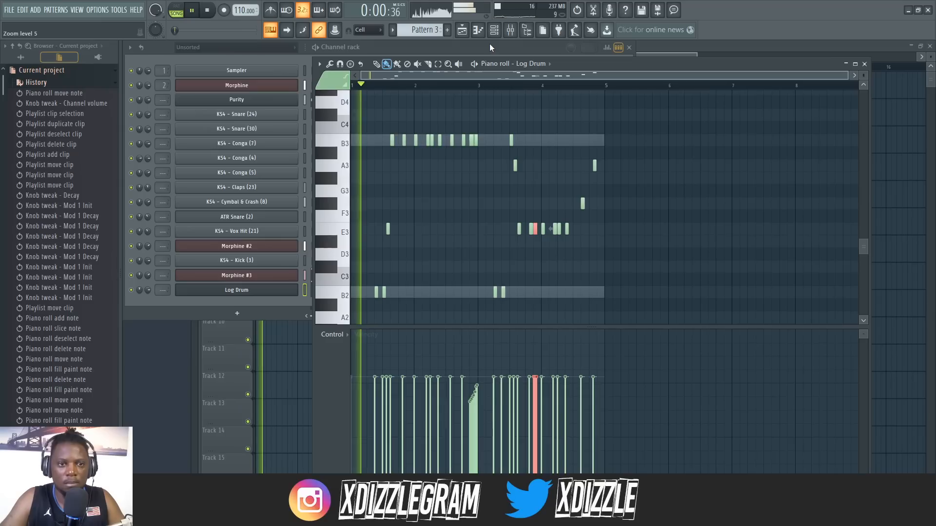
pyautogui.click(151, 48)
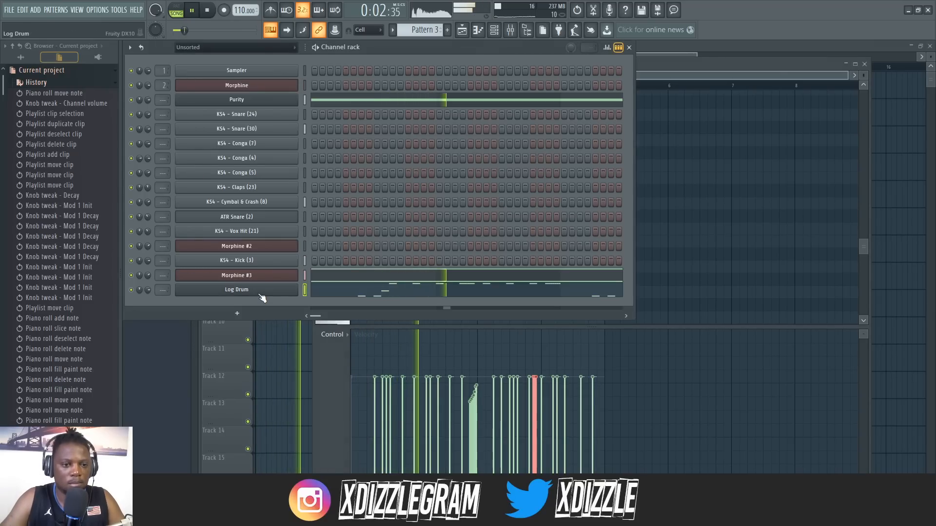
pyautogui.click(261, 294)
pyautogui.moveTo(451, 72); pyautogui.dragTo(426, 109)
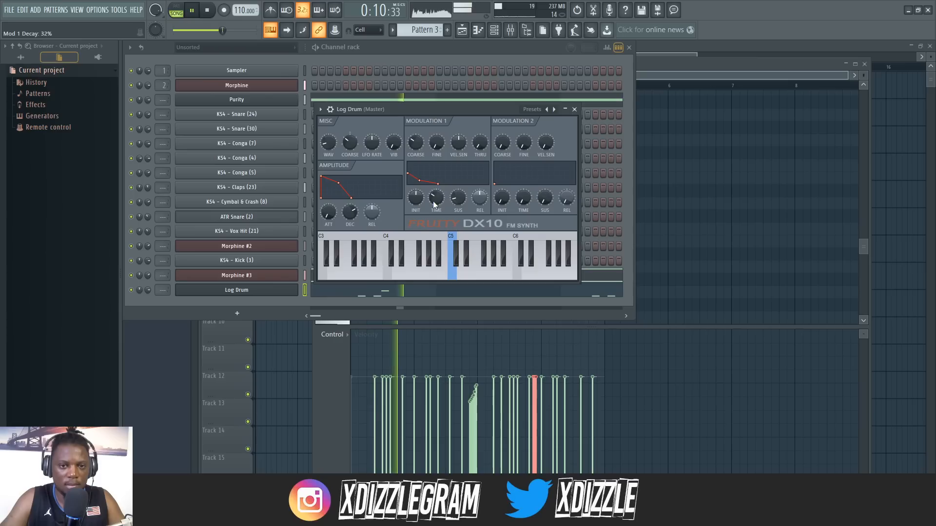
pyautogui.click(574, 110)
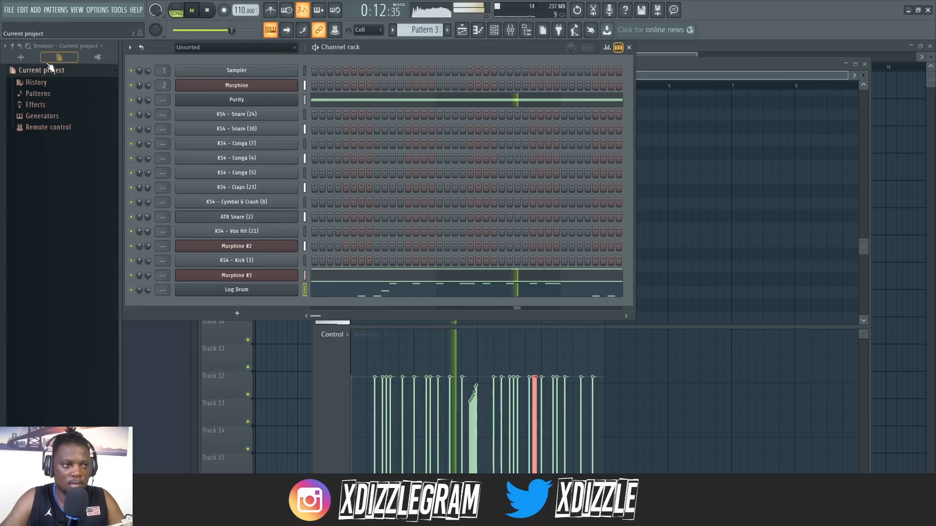
# Switch the browser back to all folders, and shrink the Playlist window to bring the channel rack to the front
pyautogui.click(32, 58)
pyautogui.click(680, 59)
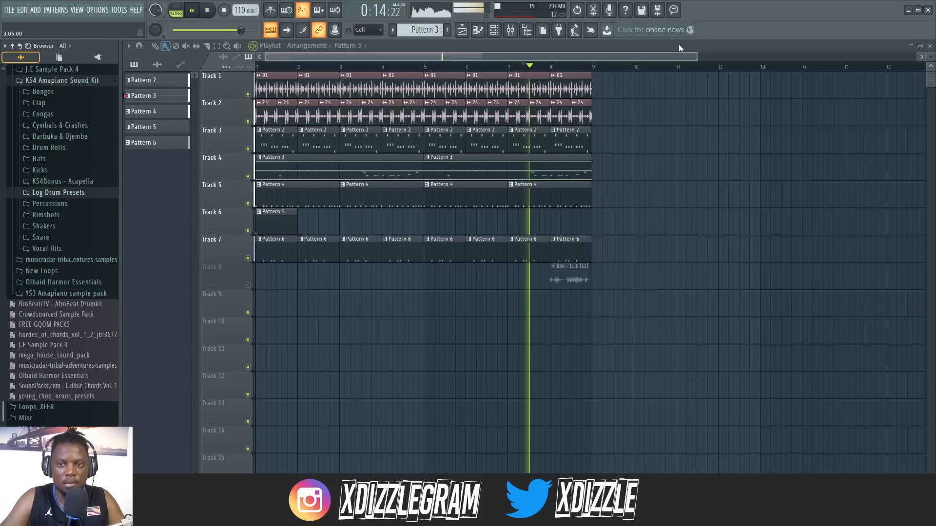
pyautogui.doubleClick(411, 48)
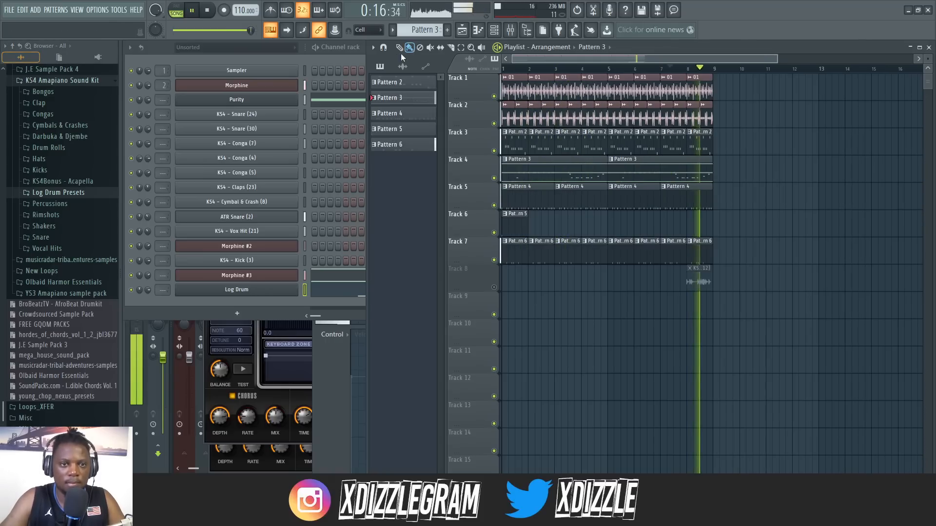
pyautogui.click(160, 51)
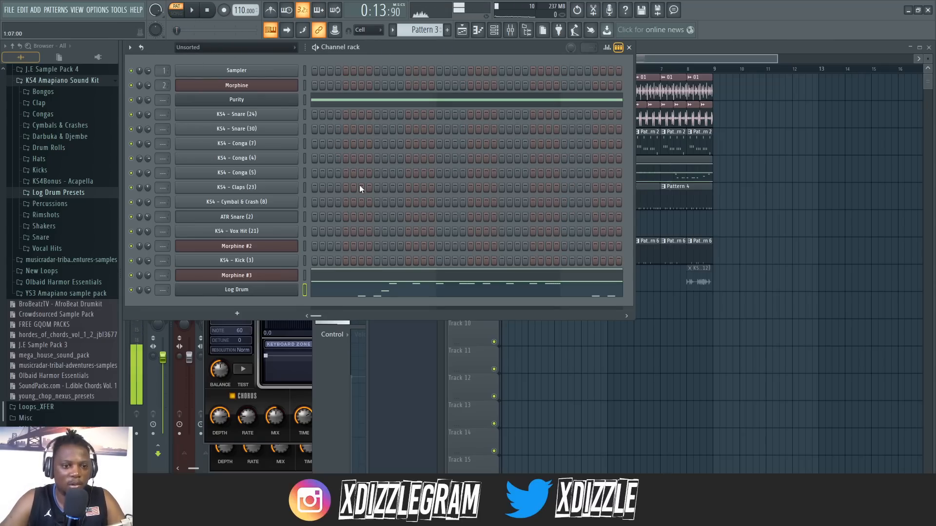
# Add KS4 - Cymbal & Crash (5) from the KS4 Amapiano Sound Kit's Cymbals & Crashes folder as a new channel below Log Drum
pyautogui.click(83, 127)
pyautogui.click(82, 238)
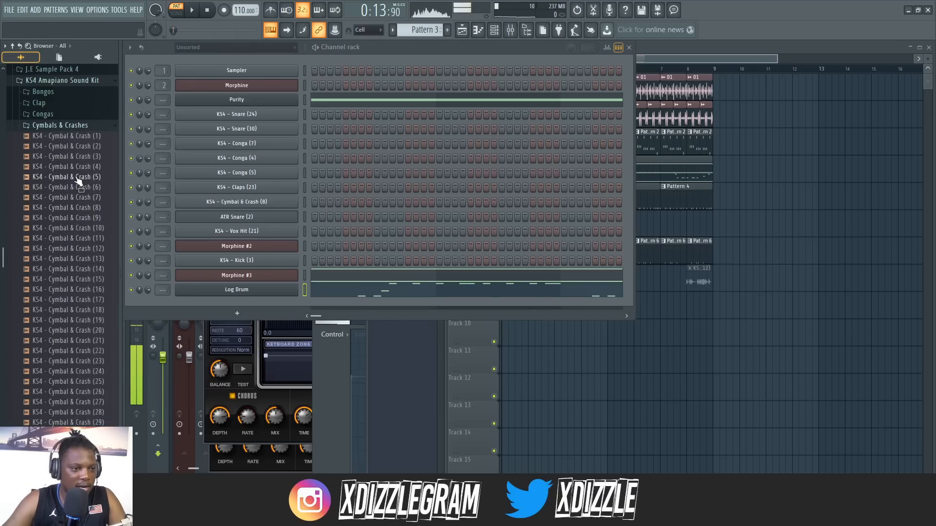
pyautogui.moveTo(80, 198); pyautogui.dragTo(241, 299)
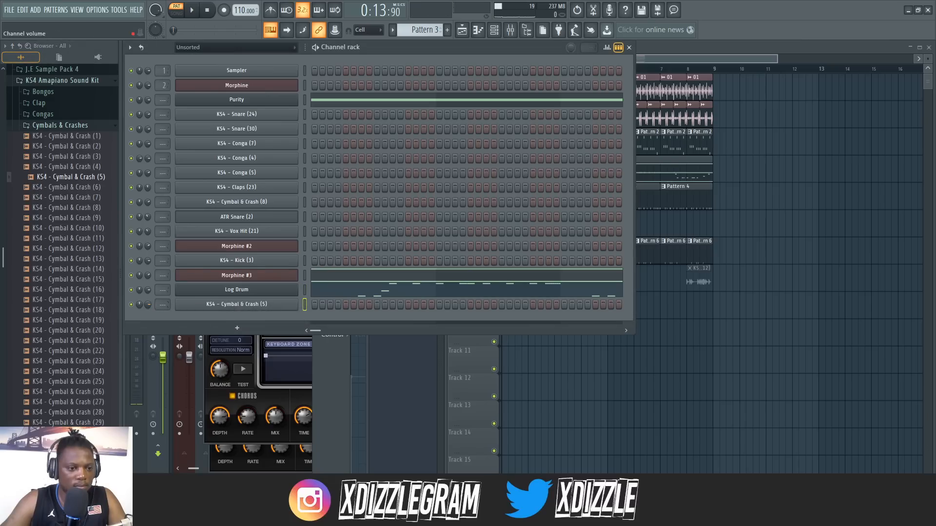
# During playback, place Cymbal & Crash (5) hits at steps 11 and 14 of bar 1 and steps 1 and 7 of bar 2
pyautogui.press('space')
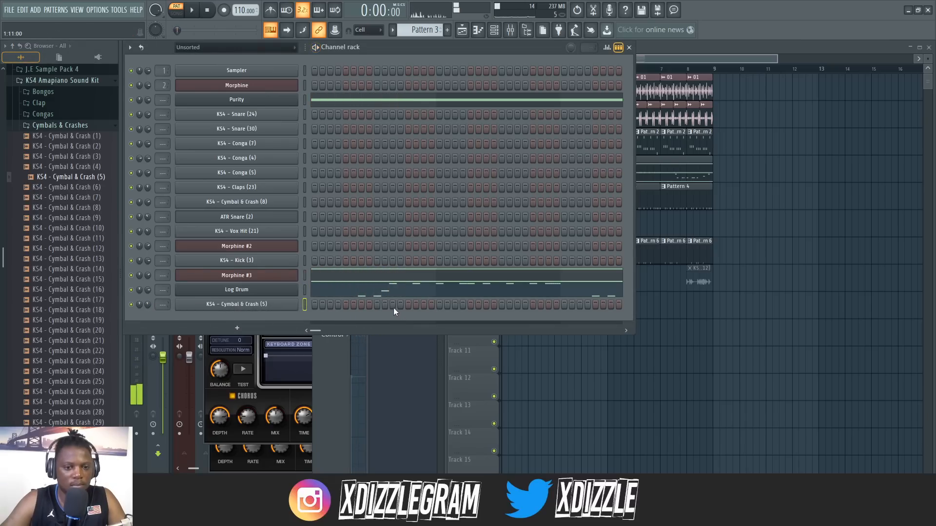
pyautogui.click(392, 305)
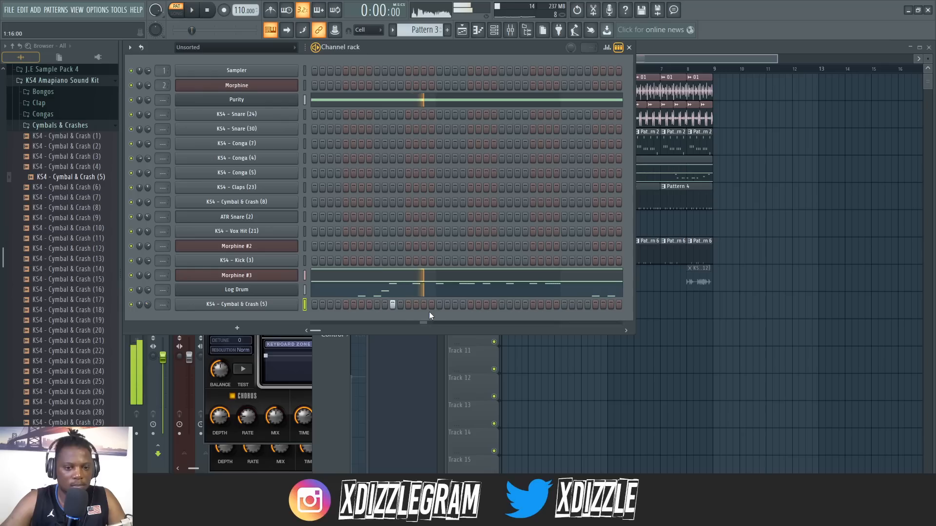
pyautogui.click(416, 304)
pyautogui.click(441, 304)
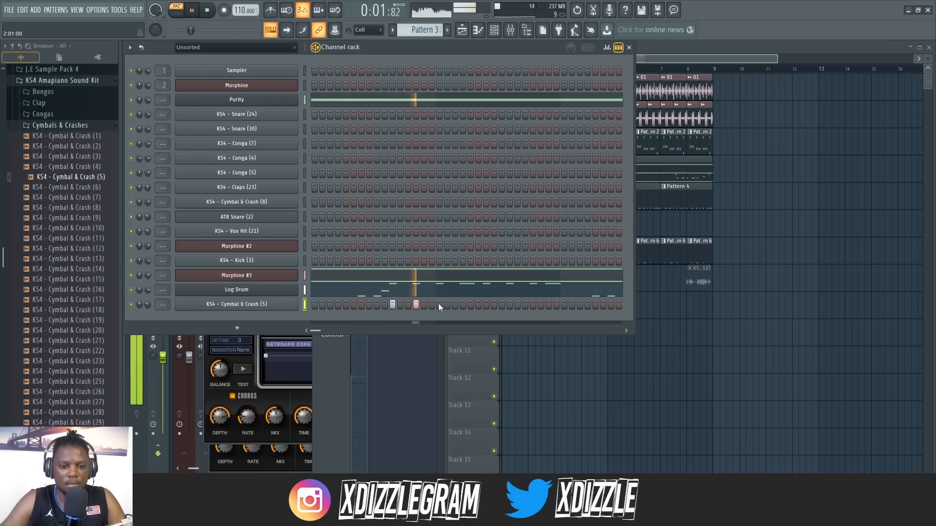
pyautogui.click(486, 303)
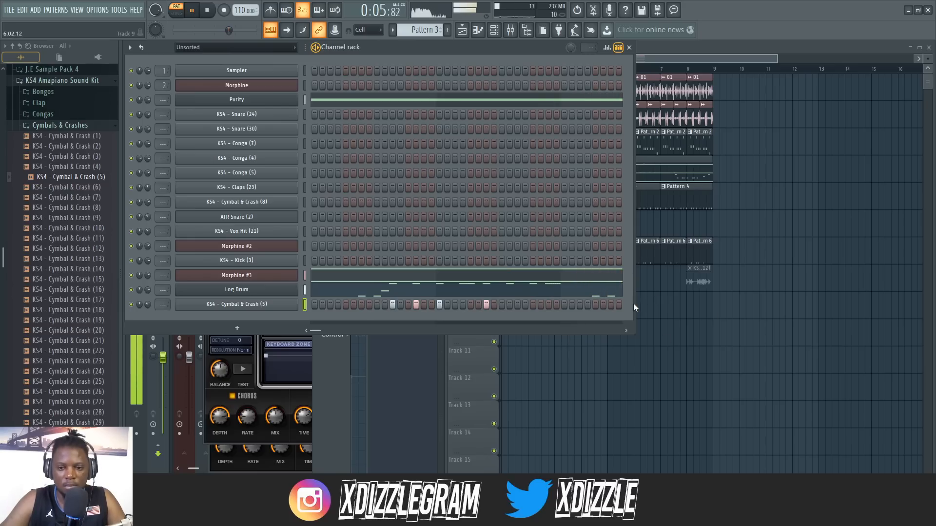
# Widen the channel rack and add Cymbal & Crash (5) hits at step 9 of bar 3 and steps 4 and 11 of bar 4
pyautogui.moveTo(635, 304); pyautogui.dragTo(916, 304)
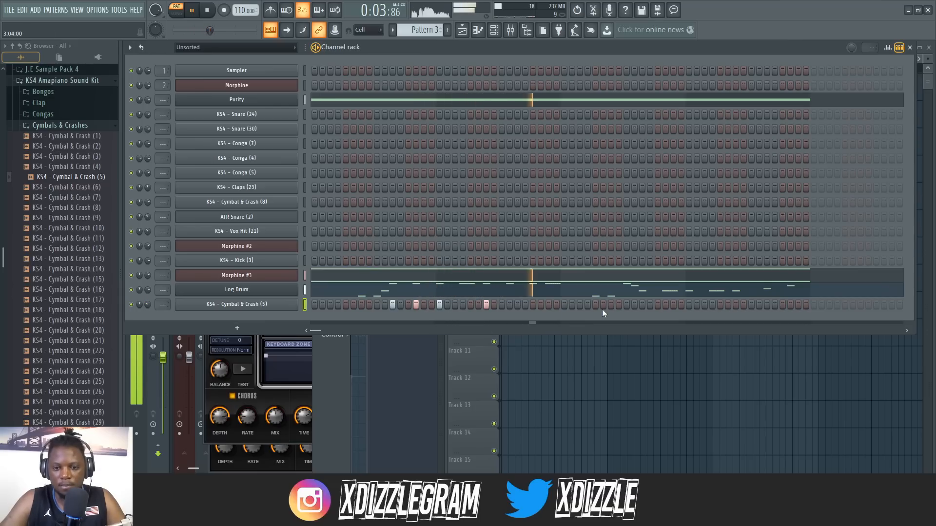
pyautogui.click(627, 304)
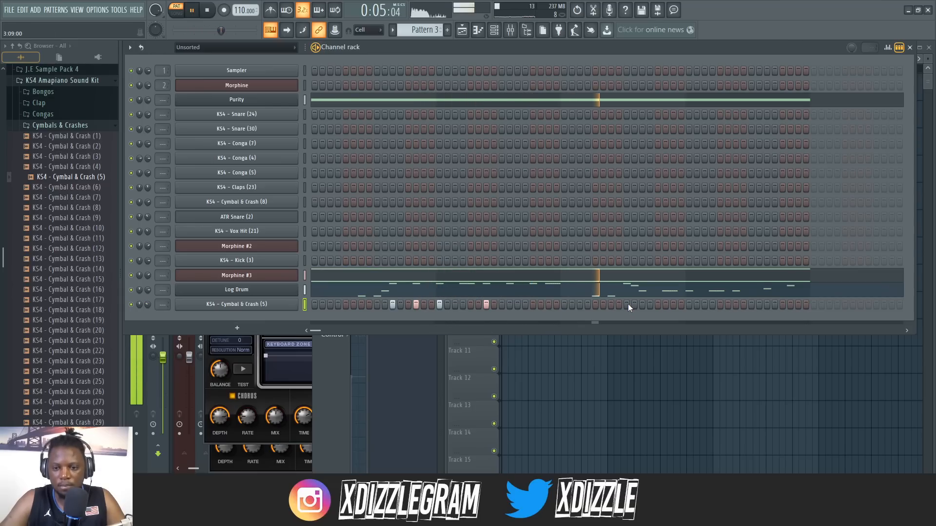
pyautogui.click(712, 304)
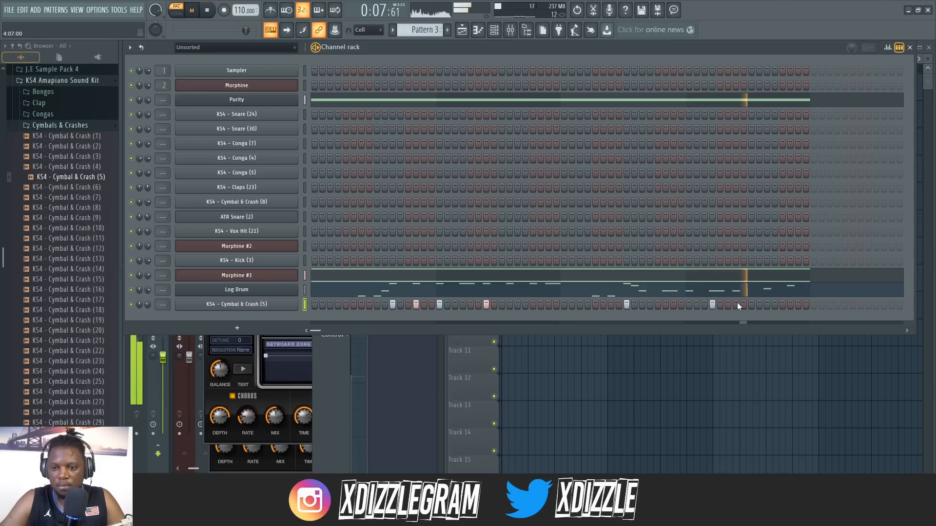
pyautogui.click(767, 305)
pyautogui.press('space')
# Audition KS4 - Snare (24), and place its hits at steps 7, 9, 10 and 11 of bar 1 in Pattern 3
pyautogui.click(236, 114)
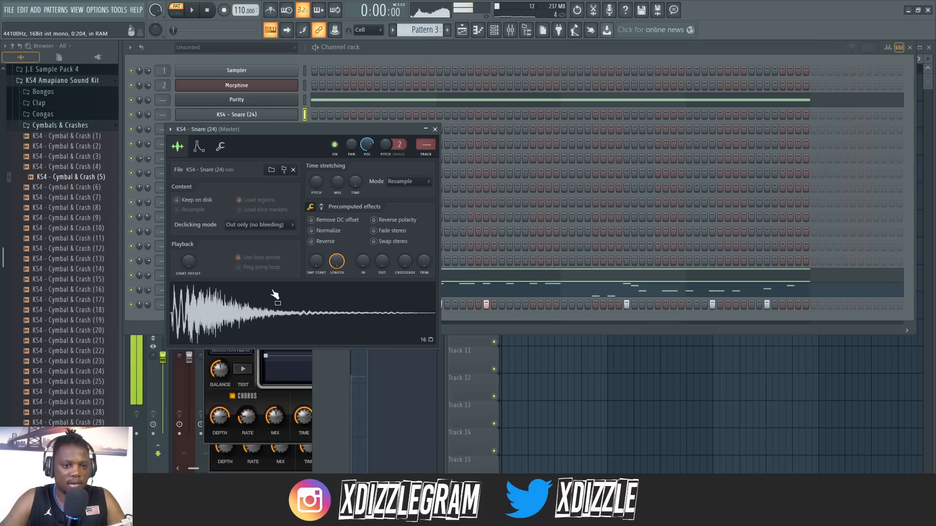
pyautogui.click(435, 130)
pyautogui.press('space')
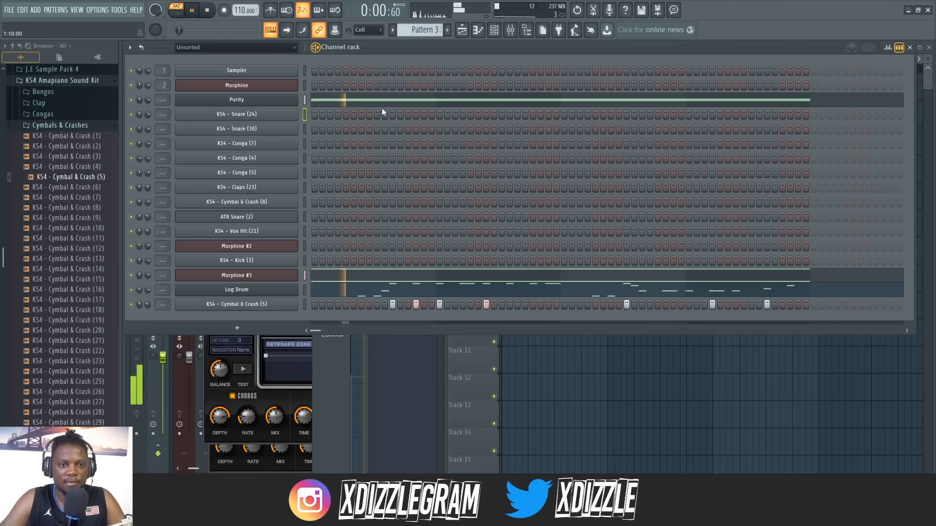
pyautogui.press('space')
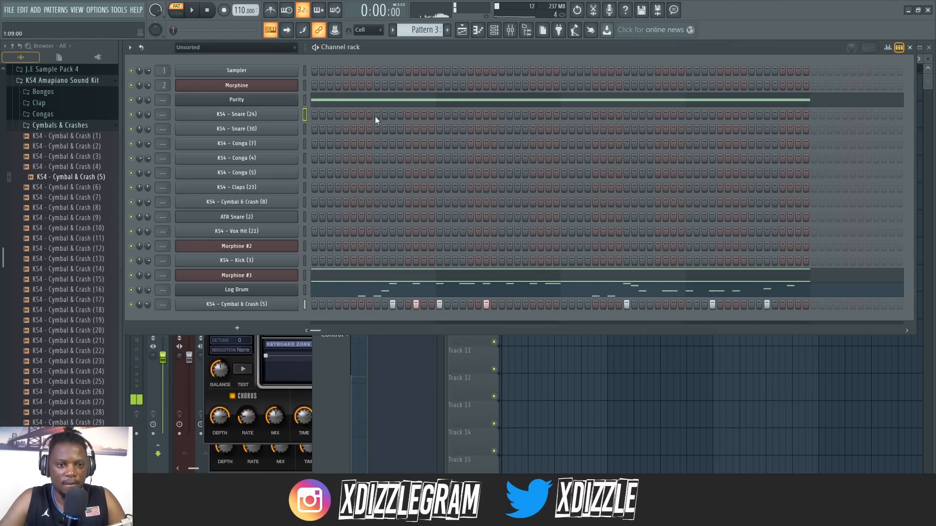
pyautogui.click(362, 114)
pyautogui.press('space')
pyautogui.click(377, 114)
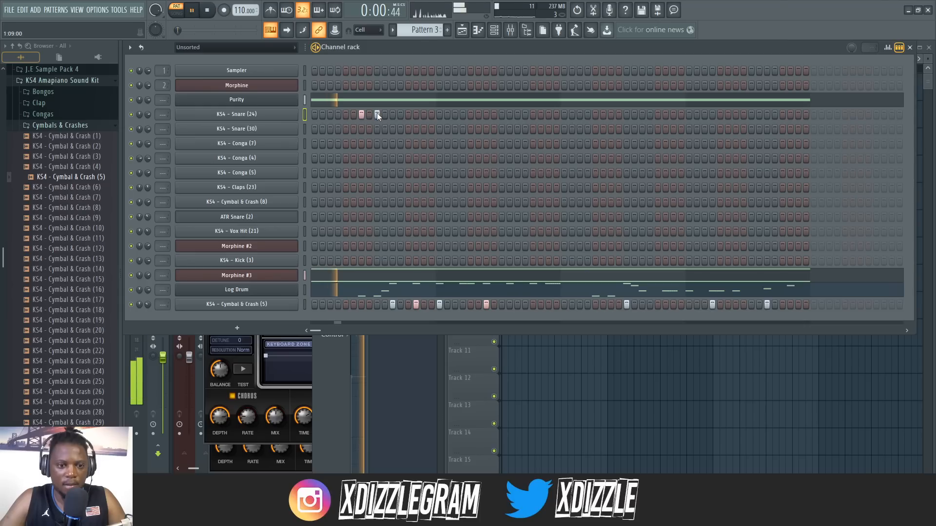
pyautogui.click(385, 114)
pyautogui.click(392, 114)
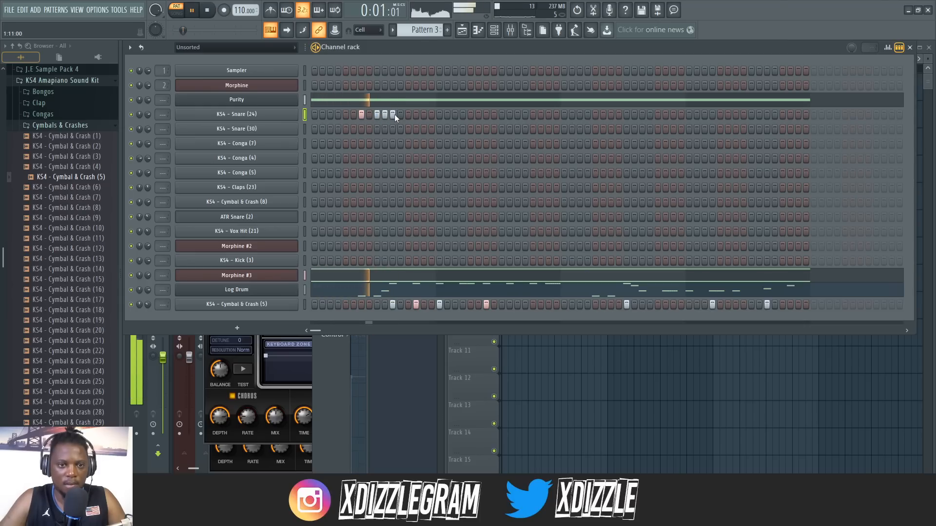
# Add Snare (24) hits at steps 1, 4, 5 and 7 of bar 2 and steps 5 and 7 of bar 3, checking them in playback
pyautogui.click(440, 114)
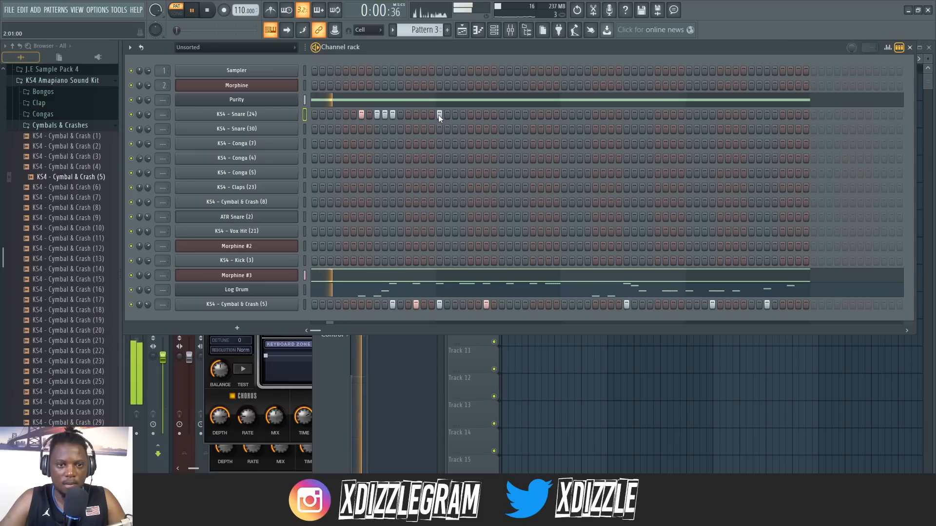
pyautogui.press('space')
pyautogui.press('space')
pyautogui.click(468, 115)
pyautogui.click(463, 114)
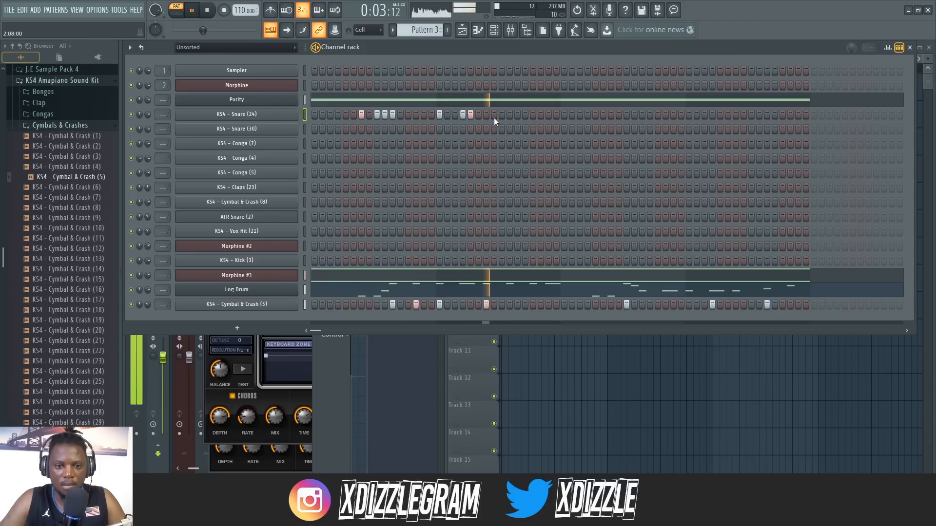
pyautogui.press('space')
pyautogui.press('space')
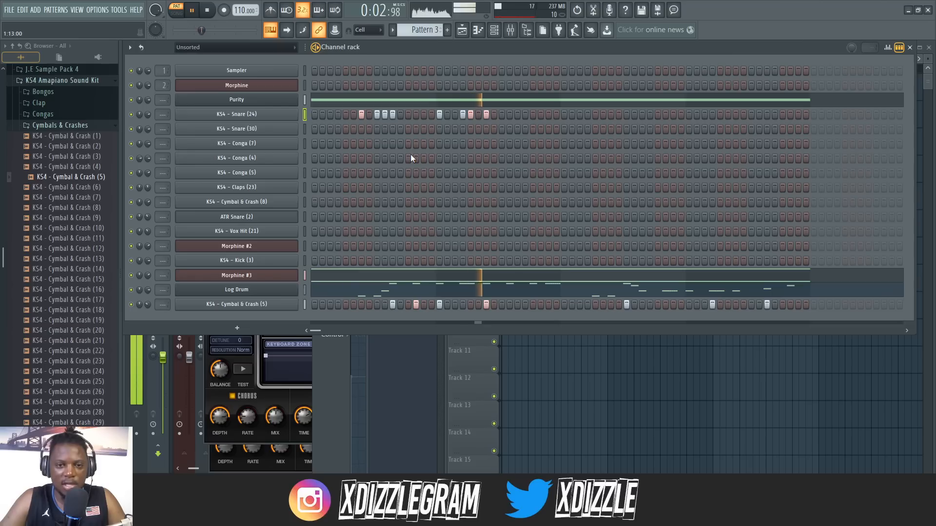
pyautogui.click(611, 114)
pyautogui.press('space')
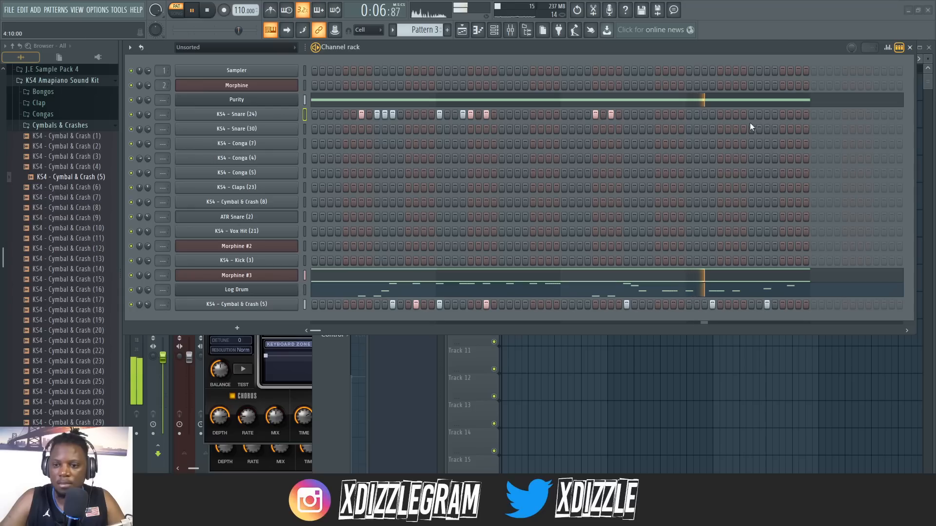
# Place Snare (24) hits at steps 1, 4, 5, 7 and 11 of bar 4, removing the misplaced ones at steps 3 and 8
pyautogui.click(689, 114)
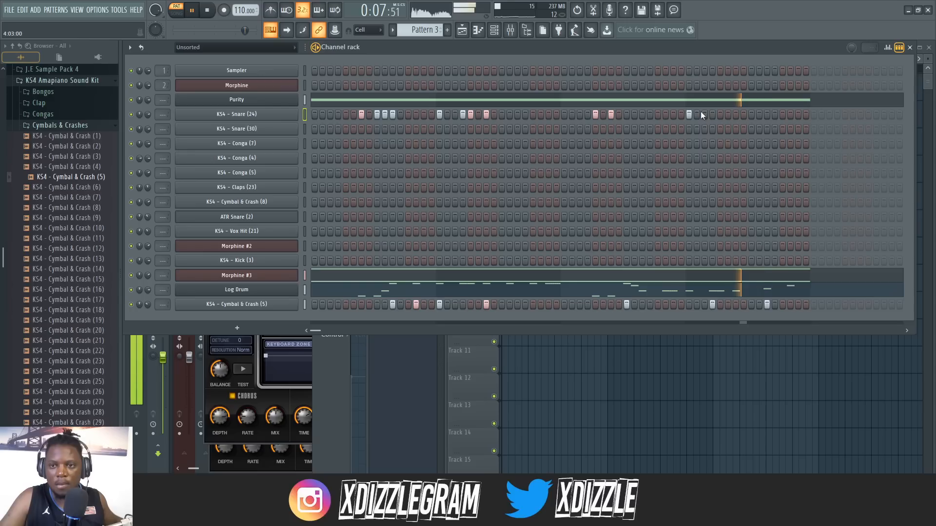
pyautogui.click(705, 113)
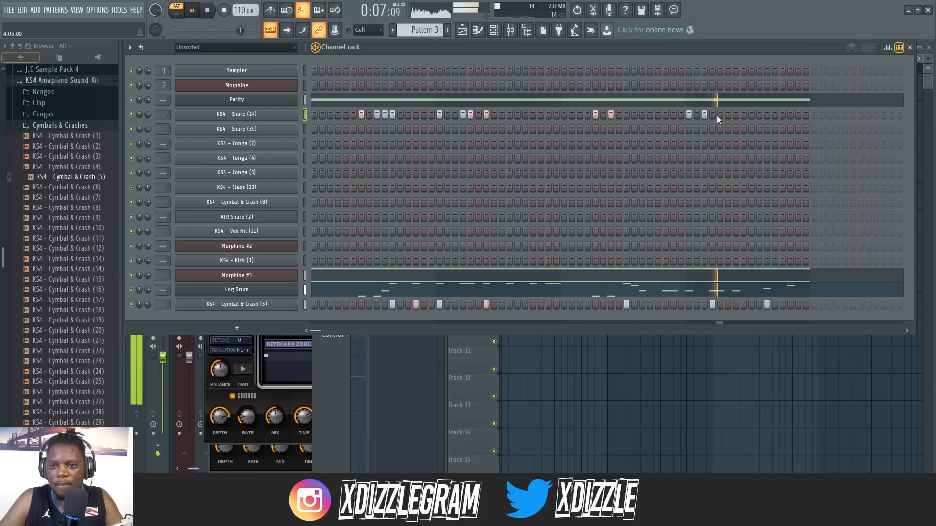
pyautogui.rightClick(706, 113)
pyautogui.click(714, 113)
pyautogui.click(717, 113)
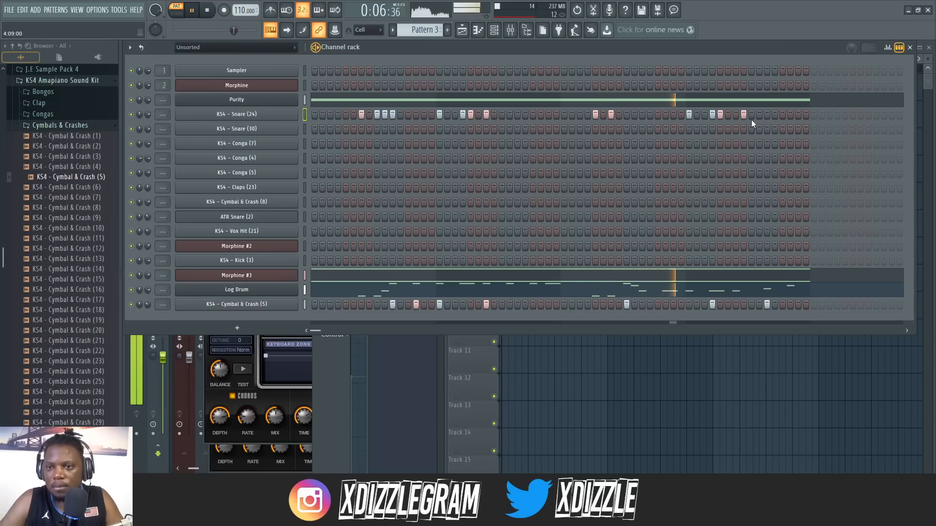
pyautogui.click(736, 115)
pyautogui.rightClick(744, 115)
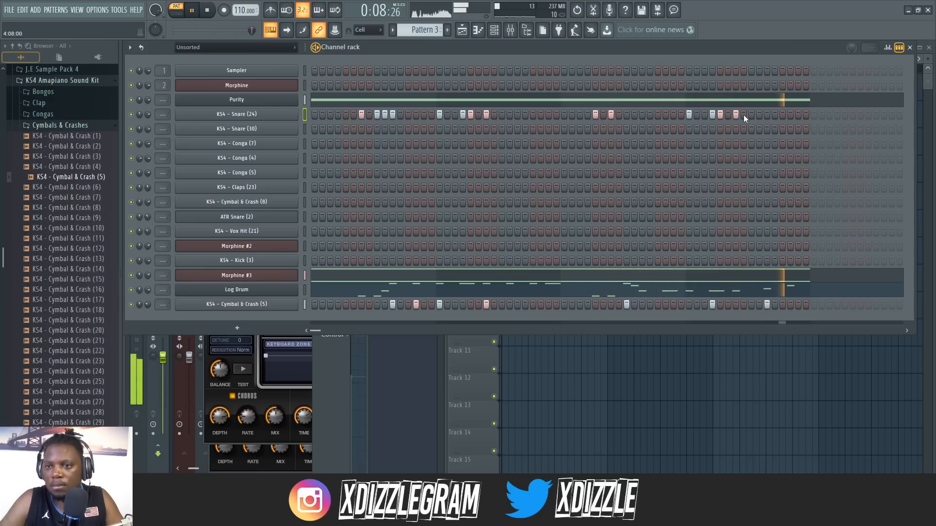
pyautogui.click(769, 114)
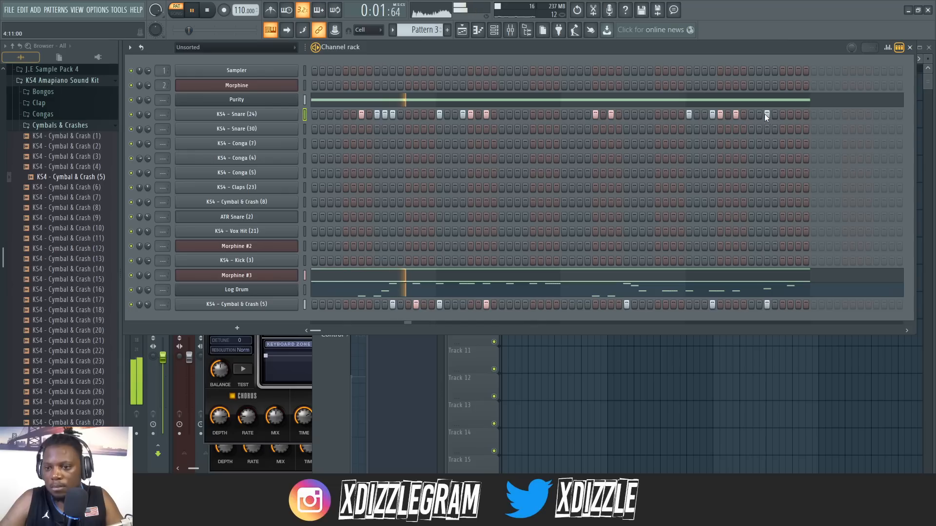
# Close the Snare (24) settings and switch playback to song mode to hear the full arrangement
pyautogui.click(206, 115)
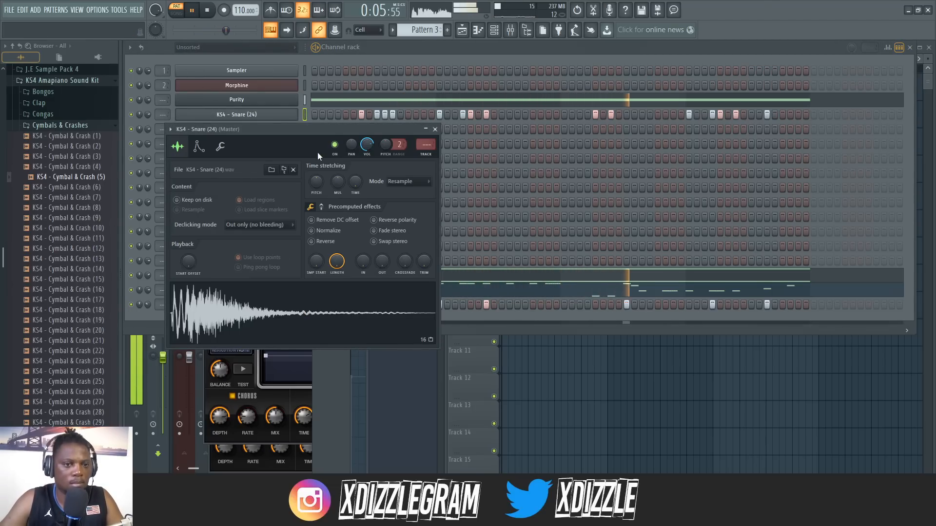
pyautogui.click(435, 129)
pyautogui.click(930, 86)
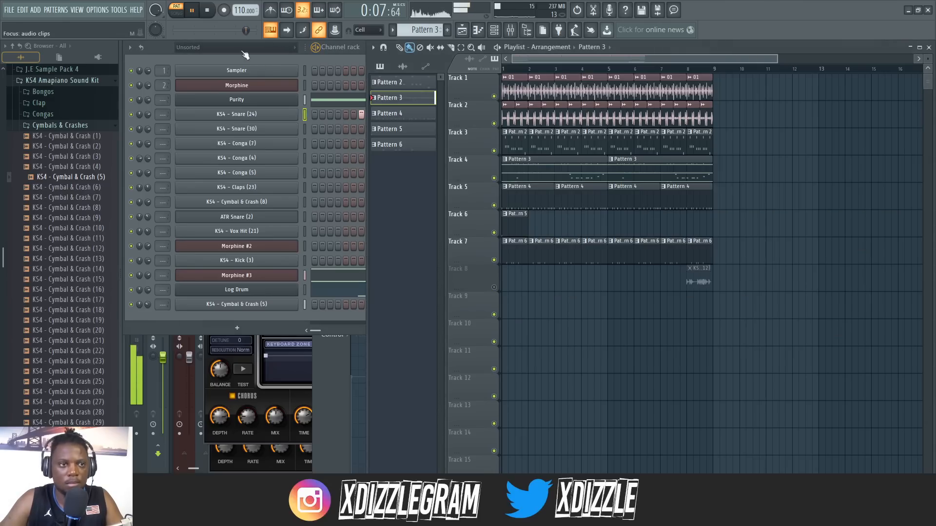
pyautogui.click(176, 14)
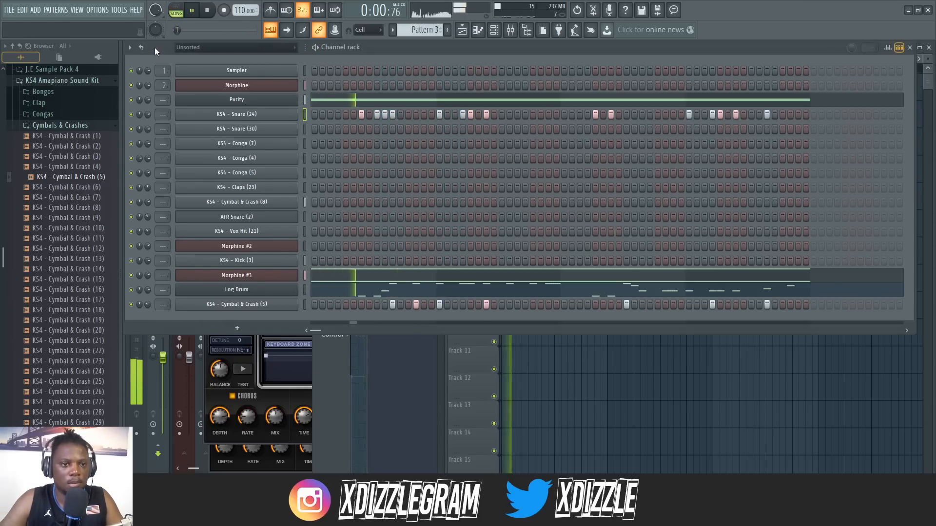
pyautogui.click(154, 48)
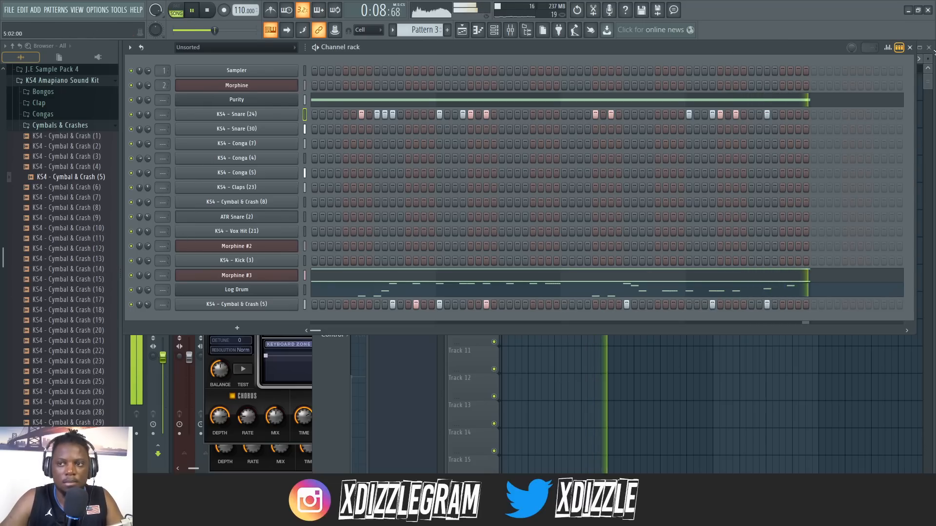
# Listen to the eight-bar arrangement, opening Pattern 2's Morphine piano roll and examining the layers in the Playlist
pyautogui.click(933, 80)
pyautogui.doubleClick(527, 147)
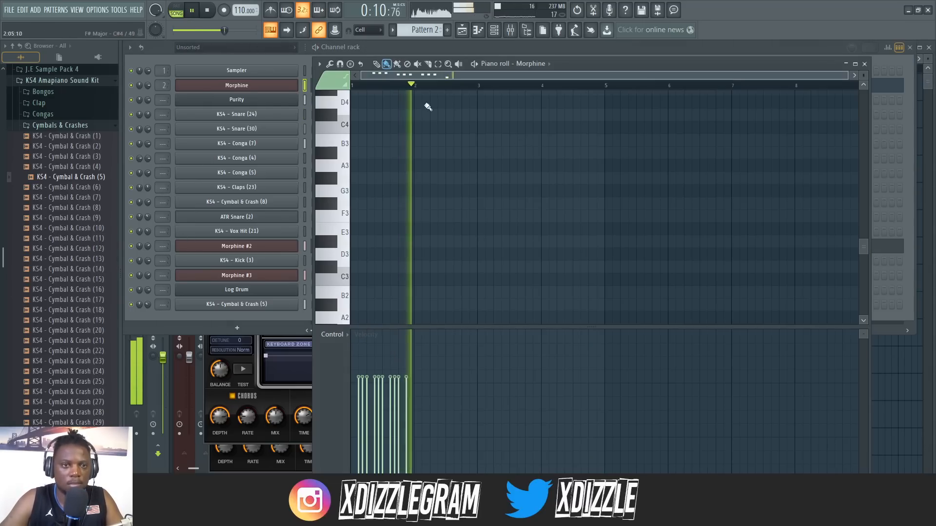
pyautogui.click(409, 46)
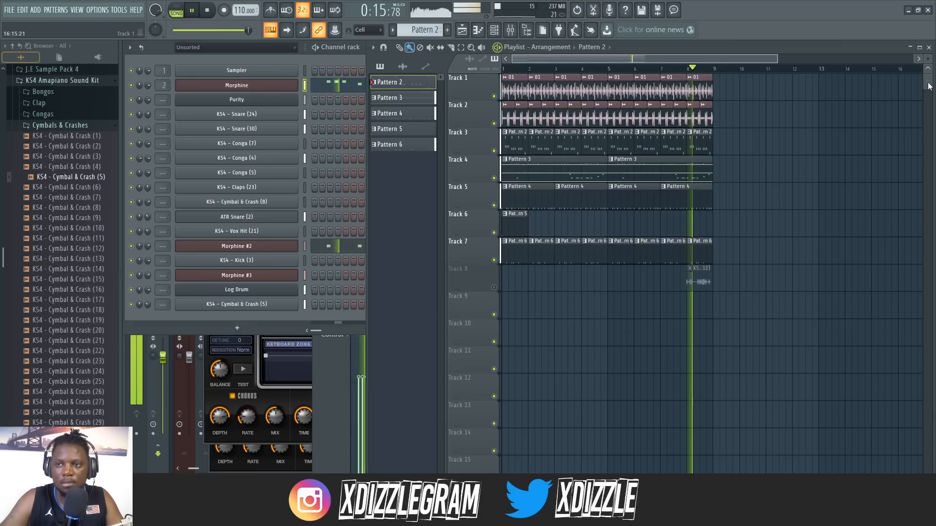
pyautogui.click(923, 84)
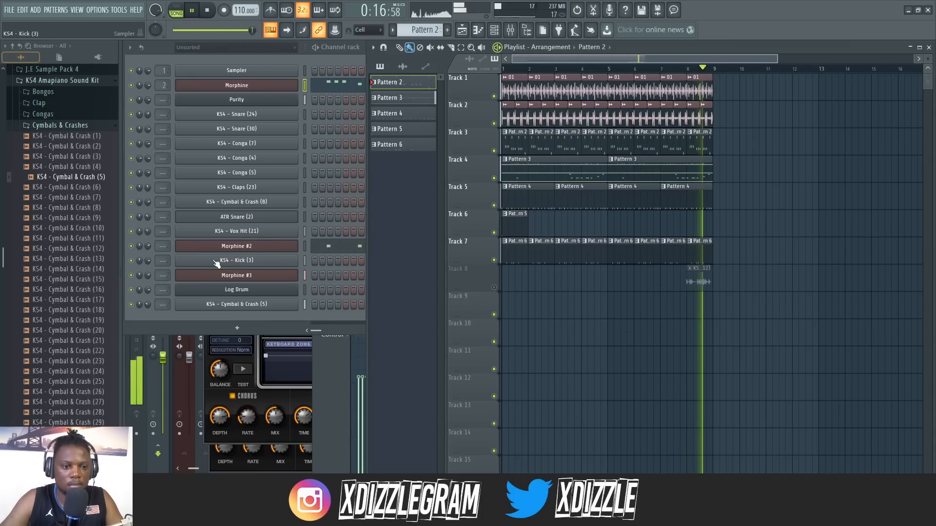
pyautogui.scroll(4, 520, 75)
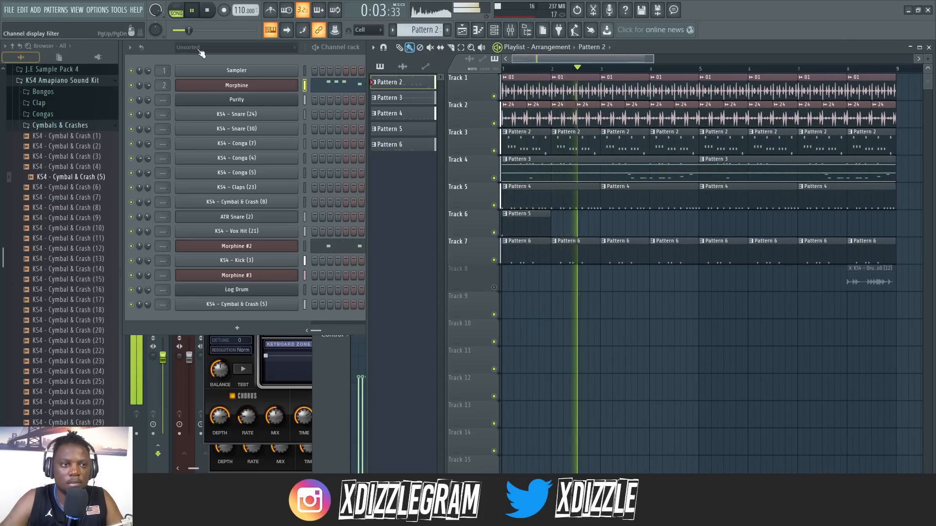
pyautogui.click(158, 52)
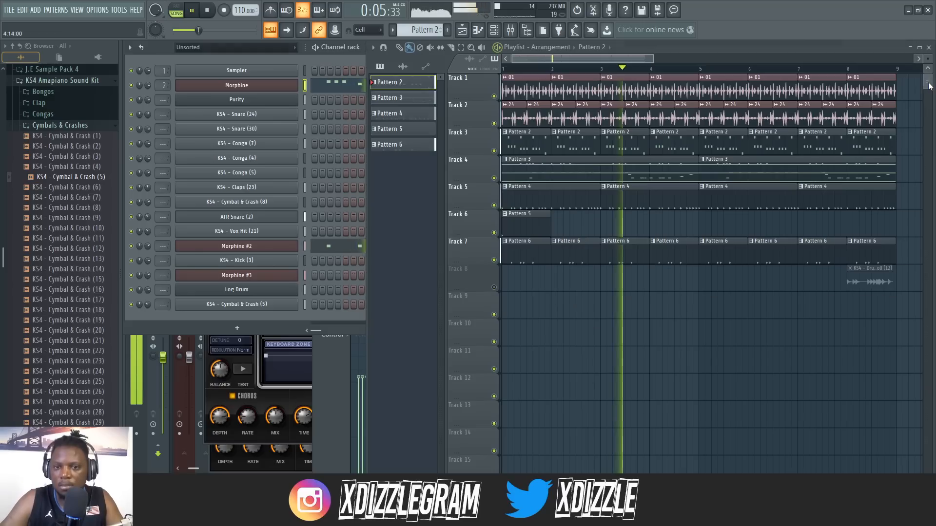
pyautogui.click(507, 98)
# Listen through the looping arrangement while checking the Channel rack against the Playlist tracks
pyautogui.click(156, 53)
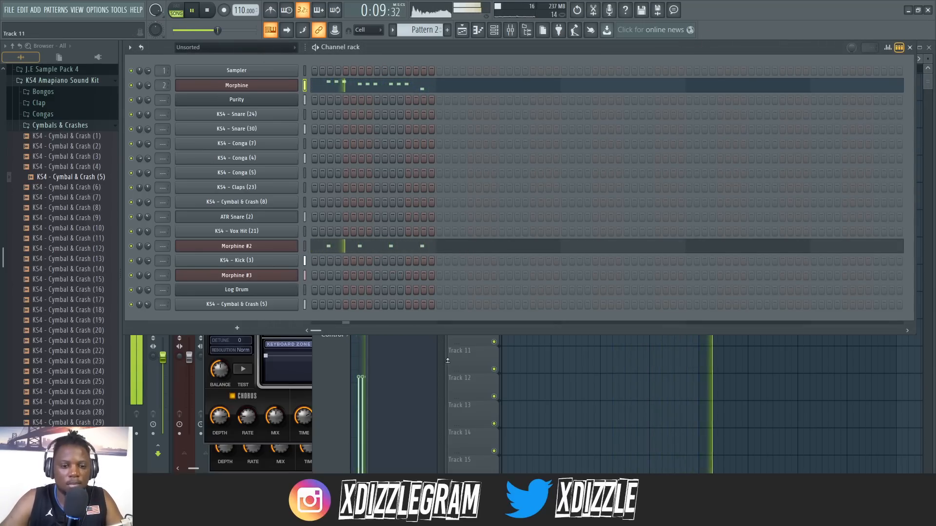
pyautogui.click(438, 344)
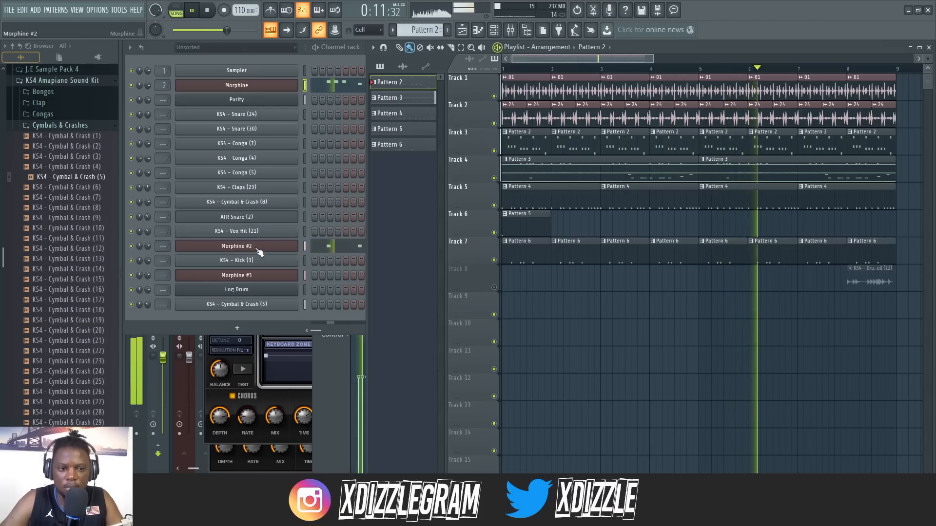
pyautogui.click(148, 304)
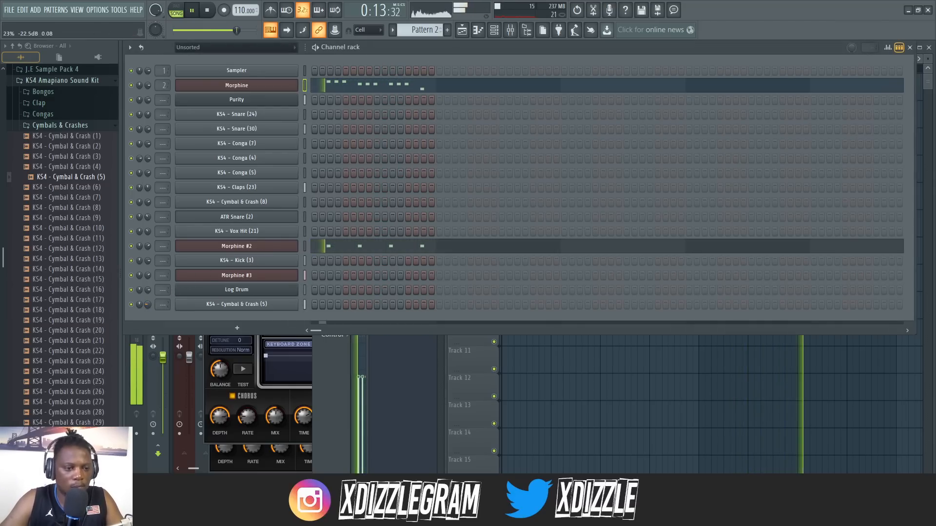
pyautogui.click(478, 363)
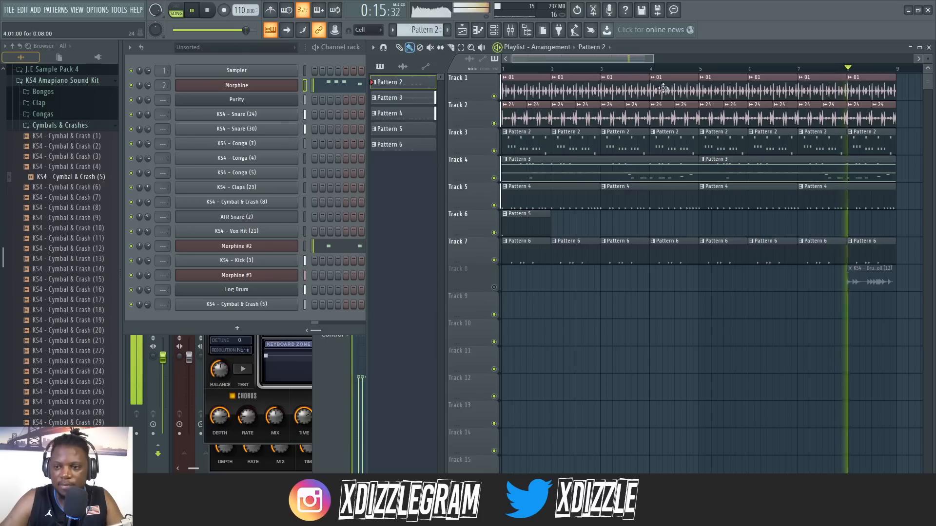
pyautogui.scroll(-2, 640, 68)
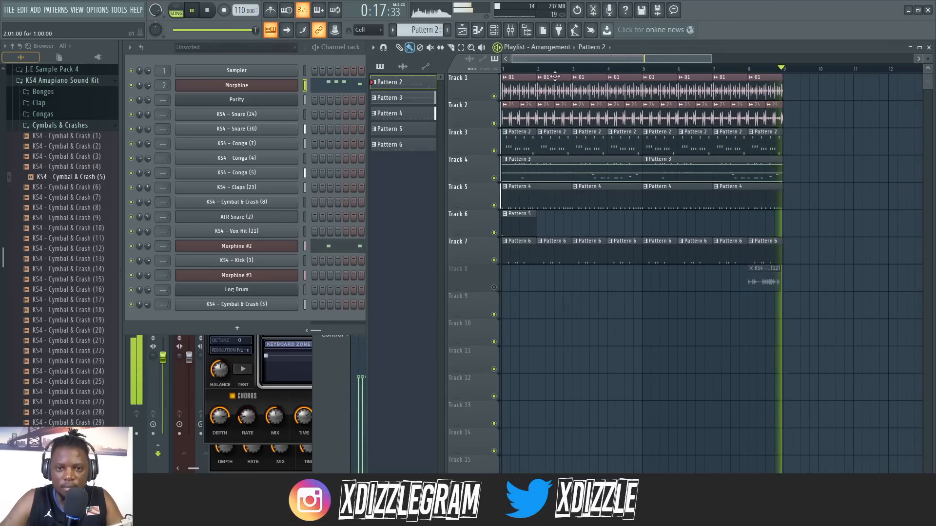
pyautogui.click(166, 51)
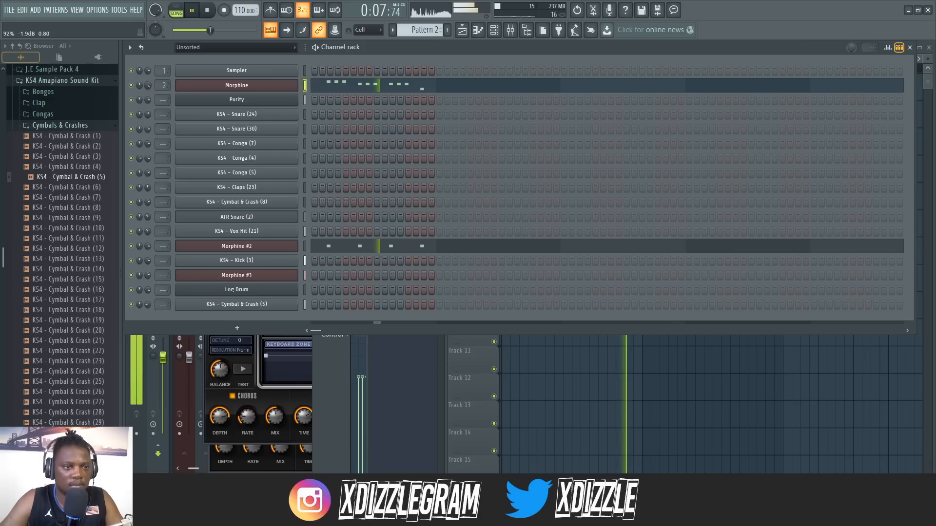
# Stop playback, browse the plugin database and add a B4 II organ as a new instrument channel
pyautogui.press('space')
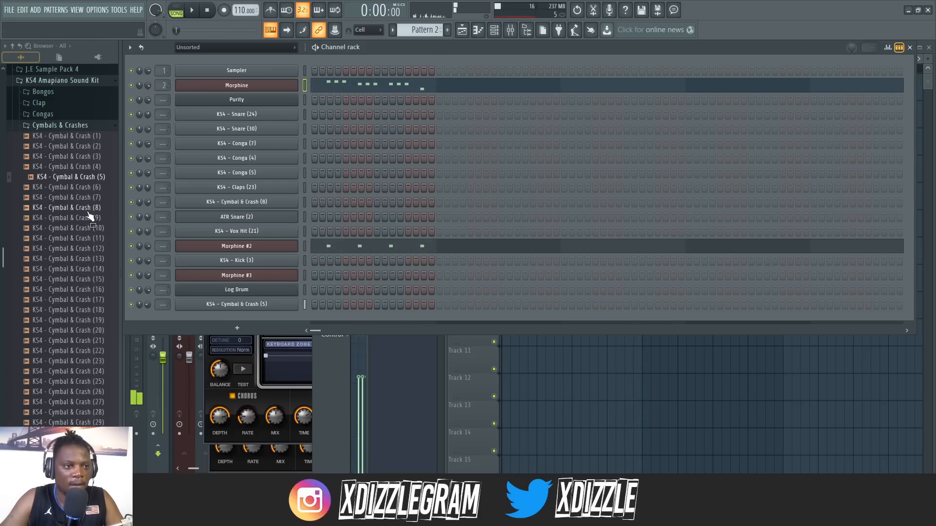
pyautogui.click(97, 57)
pyautogui.click(58, 71)
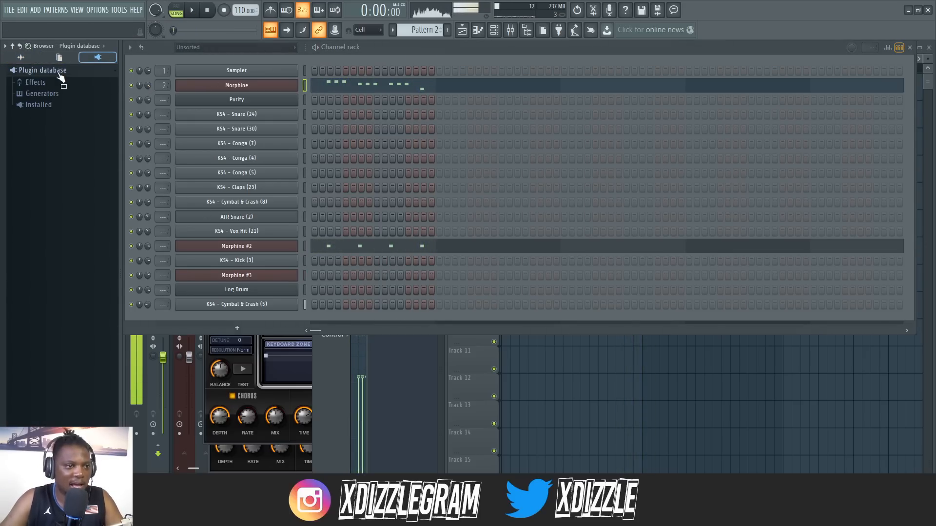
pyautogui.click(249, 327)
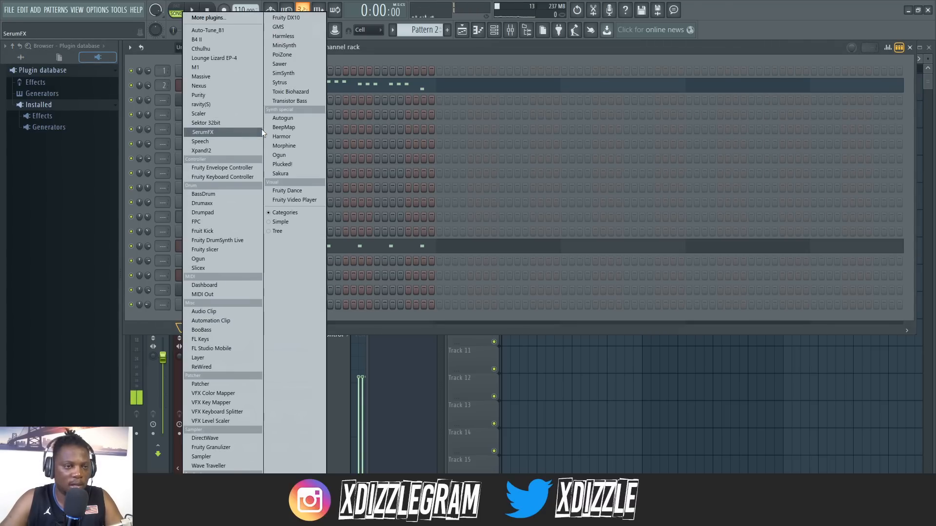
pyautogui.click(228, 40)
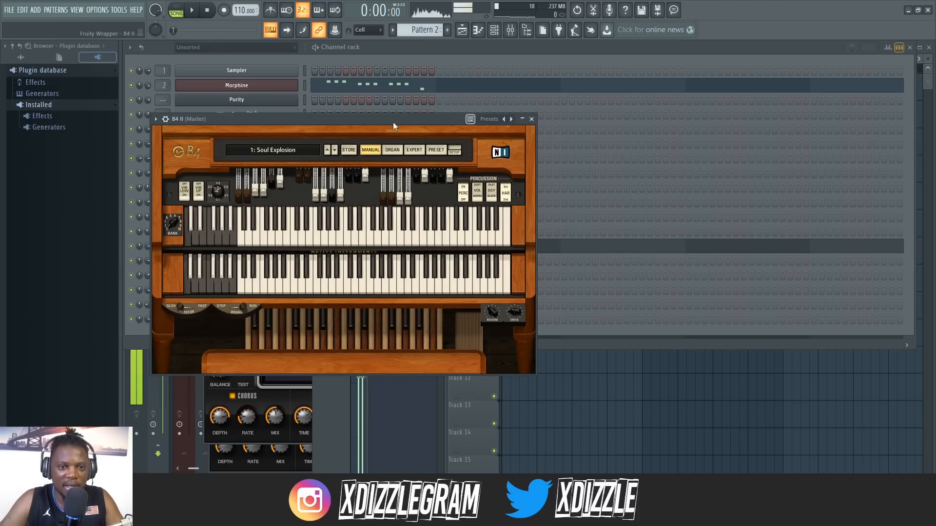
# Test a few notes on the B4 II organ and set the typing keyboard's base note to C5
pyautogui.press('b')
pyautogui.press('n')
pyautogui.press('m')
pyautogui.press('w')
pyautogui.press('q')
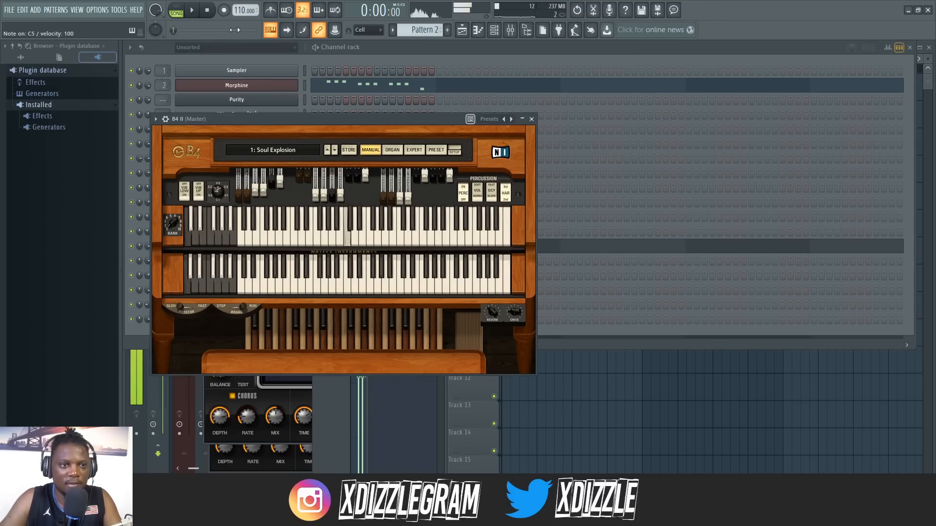
pyautogui.rightClick(271, 32)
pyautogui.click(286, 63)
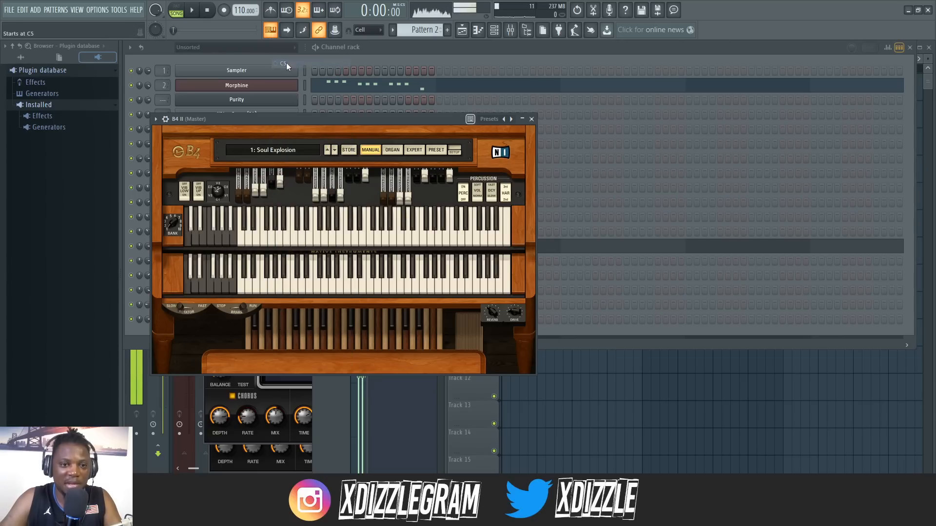
# Play the song and audition the organ's Soul Explosion preset over it with high notes such as C7, C#6 and F#5
pyautogui.press('u')
pyautogui.press('y')
pyautogui.press('i')
pyautogui.press('space')
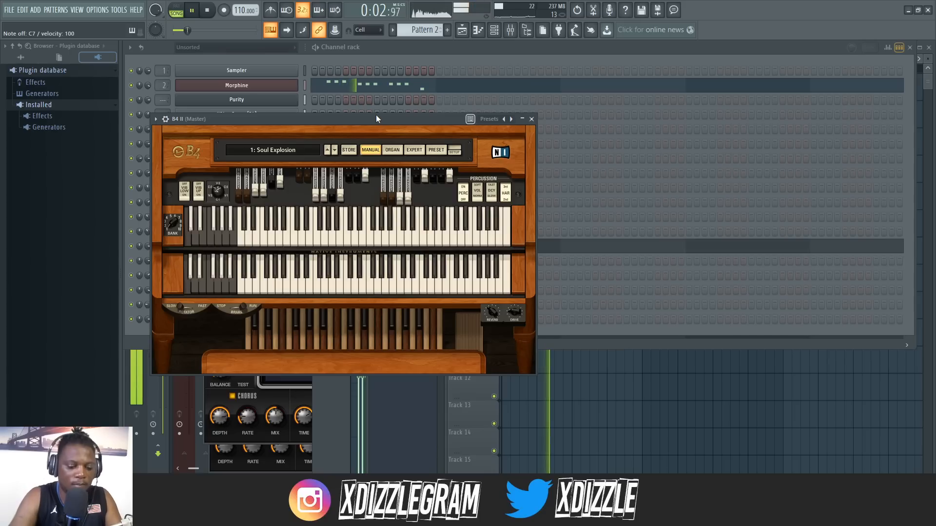
pyautogui.press('o')
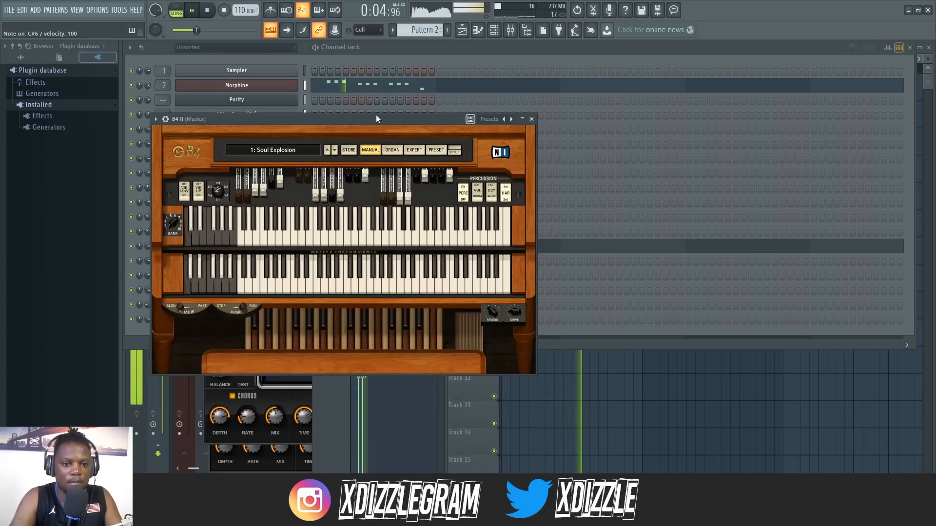
pyautogui.press('g')
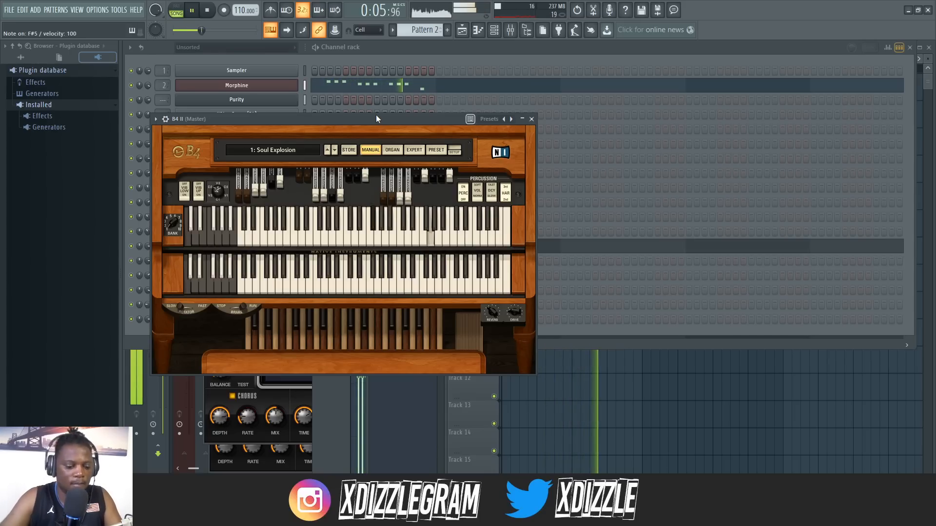
pyautogui.rightClick(270, 30)
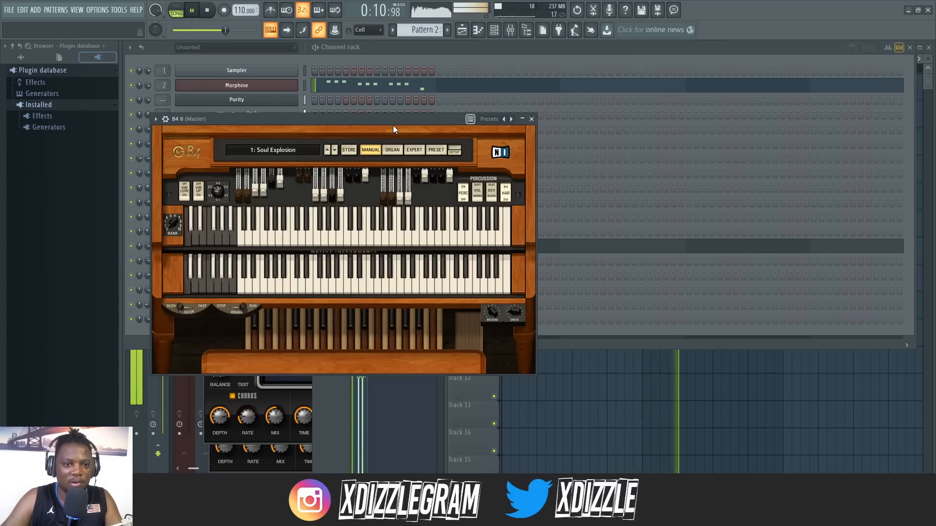
# Move the B4 II window aside and switch the organ to preset 4, Turn on, Drop out
pyautogui.moveTo(392, 123); pyautogui.dragTo(481, 124)
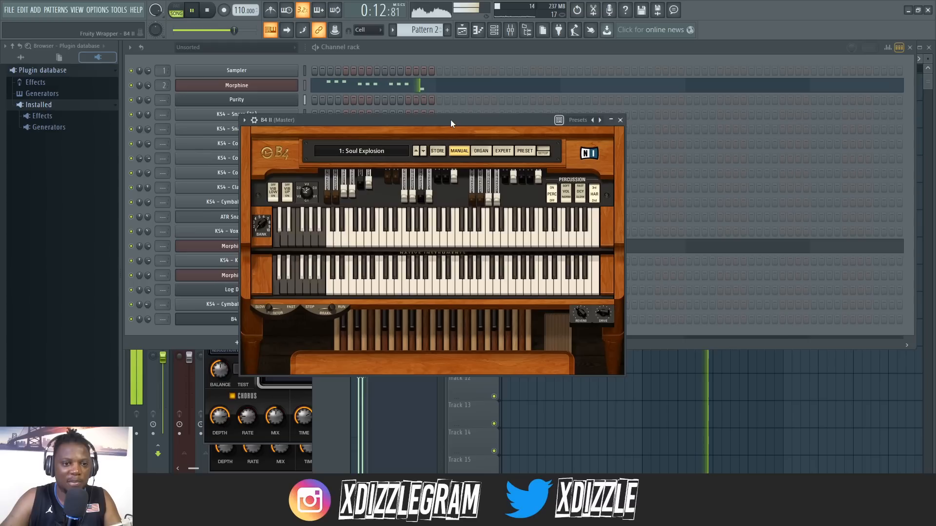
pyautogui.click(369, 152)
pyautogui.click(355, 171)
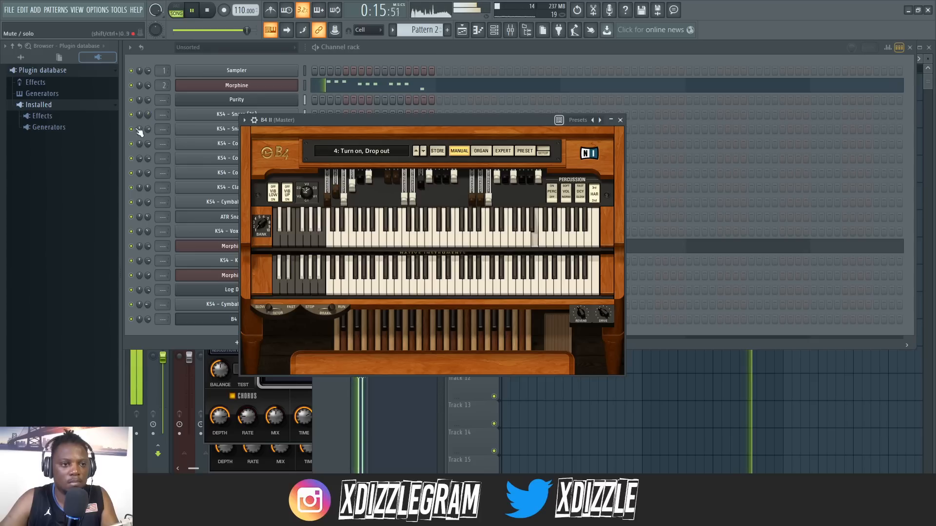
pyautogui.click(149, 318)
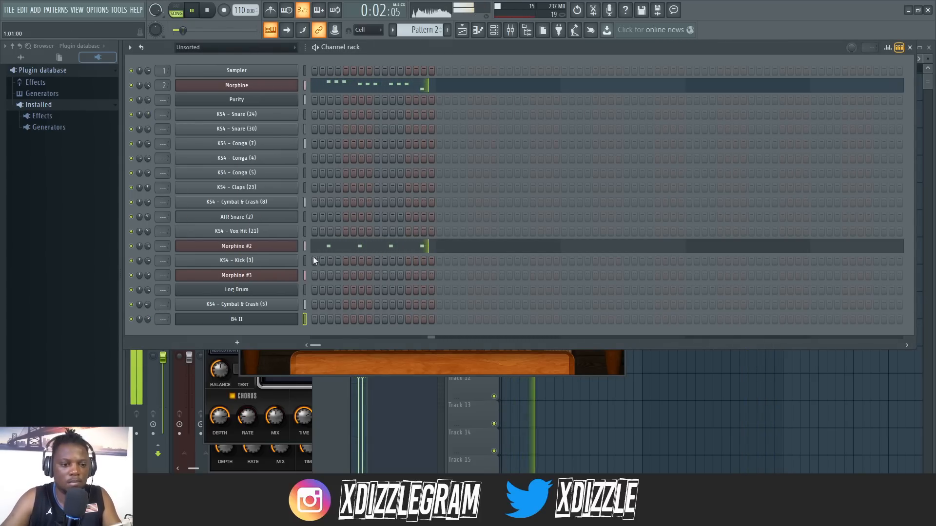
# Route the B4 II channel to mixer track 3 and set its Reverb send to about 57%
pyautogui.click(248, 319)
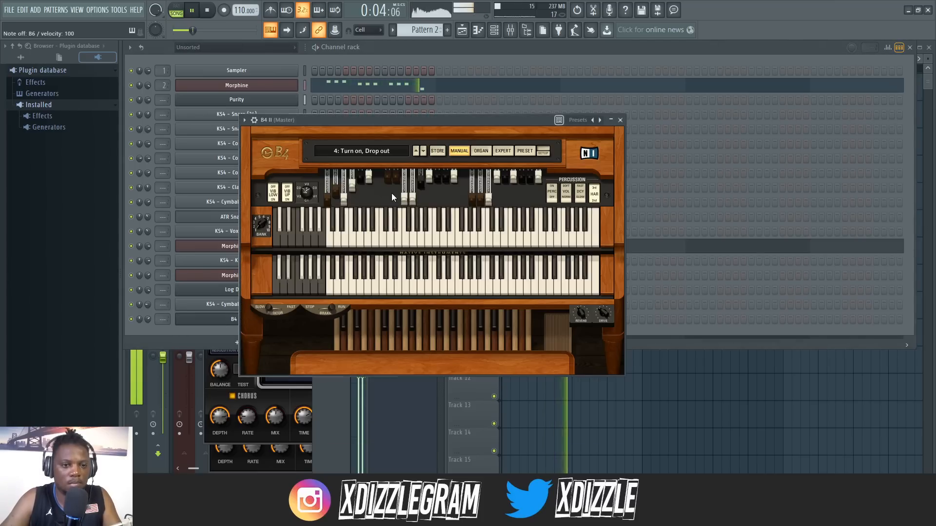
pyautogui.click(254, 120)
pyautogui.hotkey('ctrl', 'l')
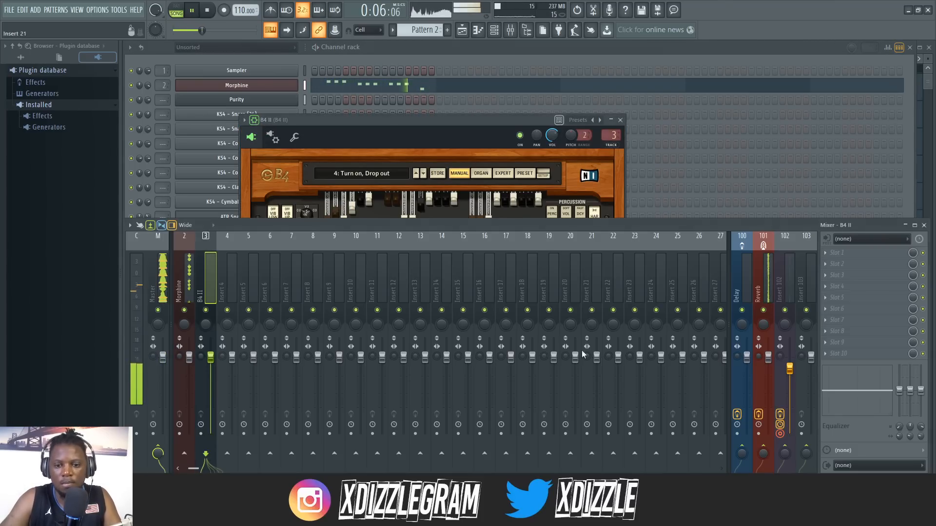
pyautogui.click(472, 119)
pyautogui.moveTo(763, 454); pyautogui.dragTo(763, 464)
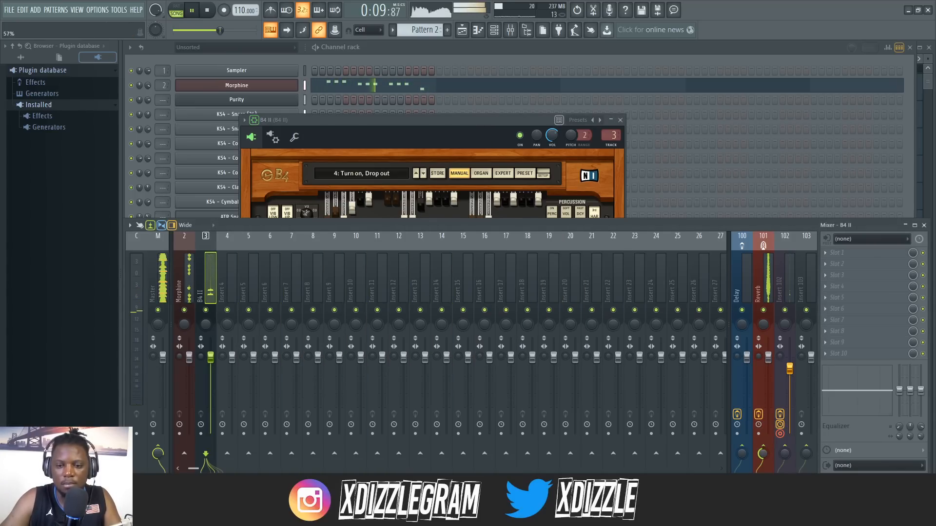
pyautogui.click(479, 136)
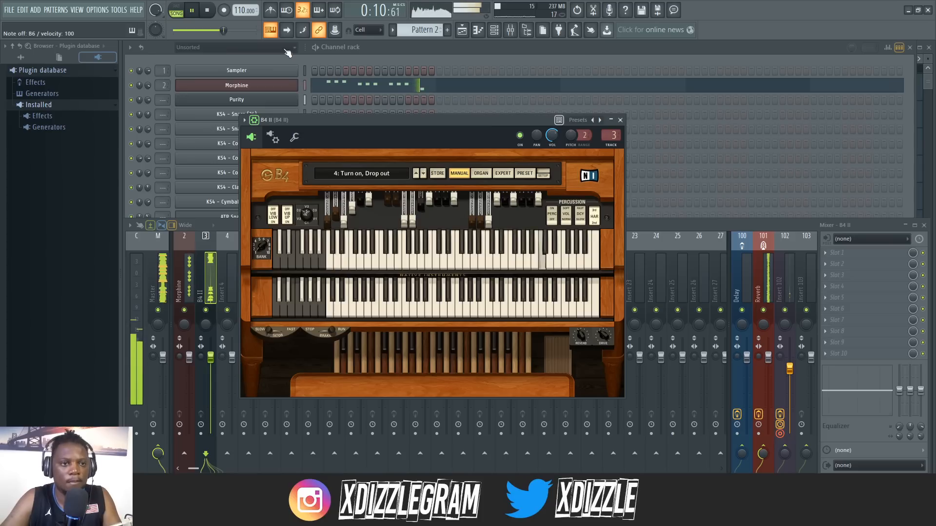
# Check the typing keyboard's base note options and try out organ notes such as B6, F7 and G6 over the playing song
pyautogui.rightClick(270, 30)
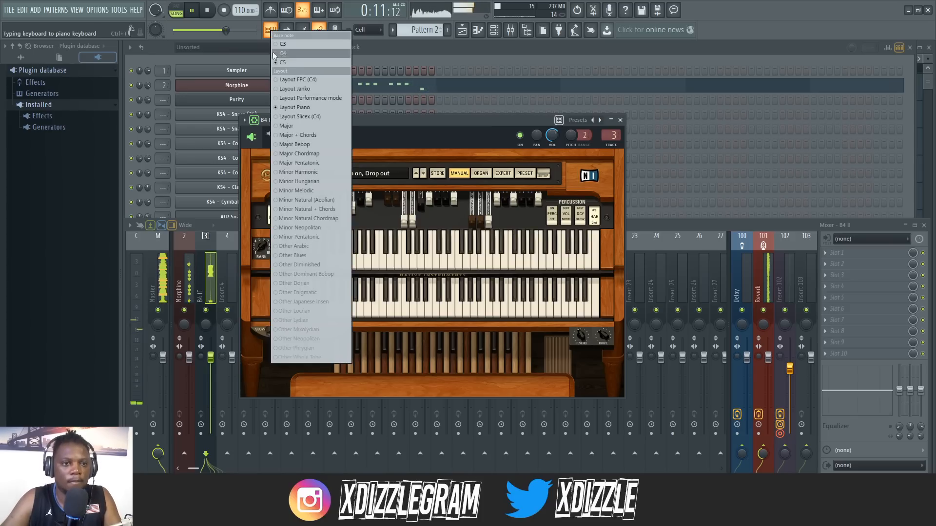
pyautogui.click(299, 54)
pyautogui.click(460, 55)
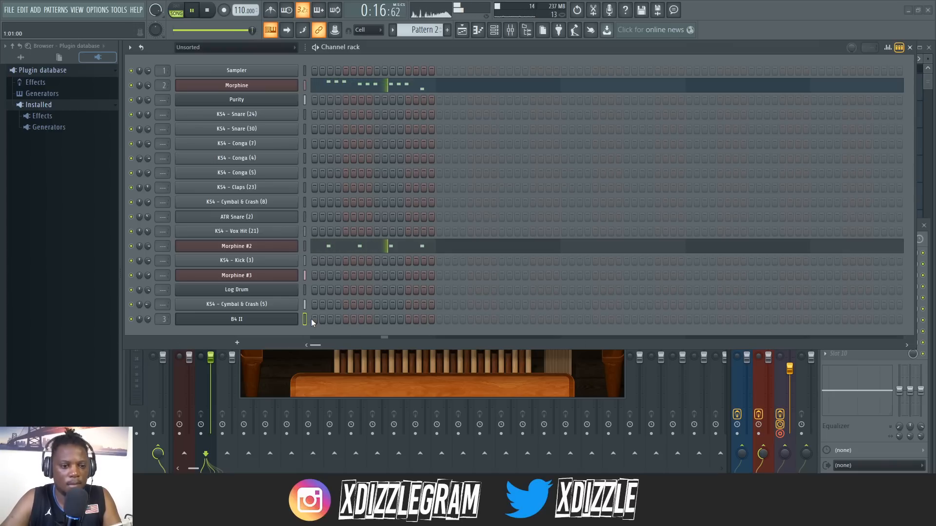
pyautogui.press('u')
pyautogui.press('u')
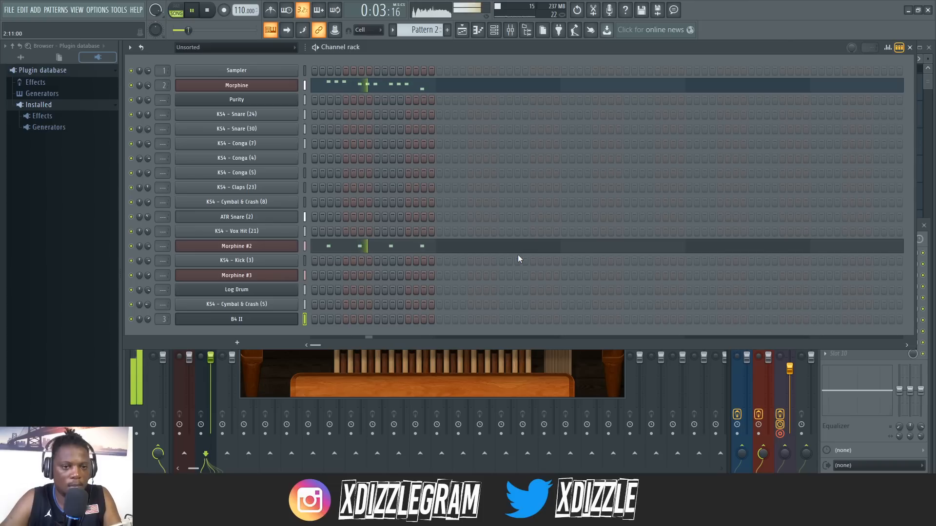
pyautogui.press('u')
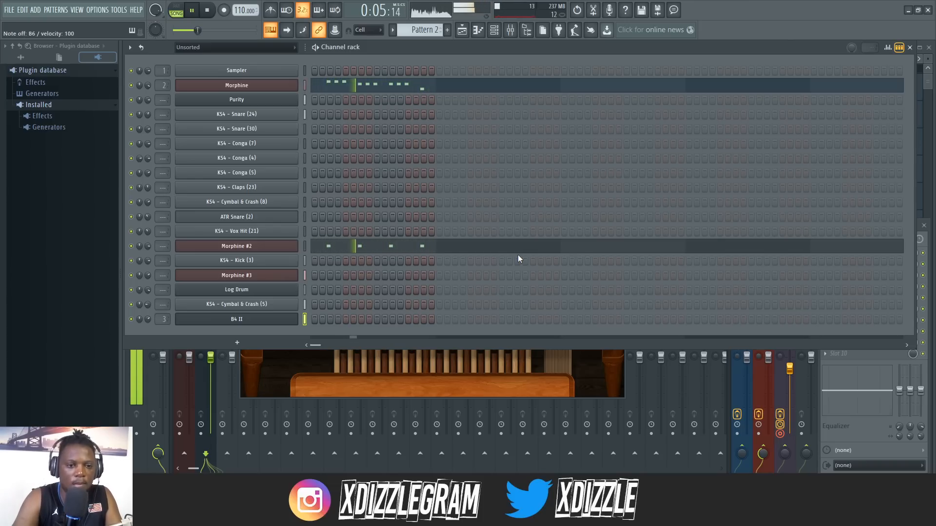
pyautogui.press('[')
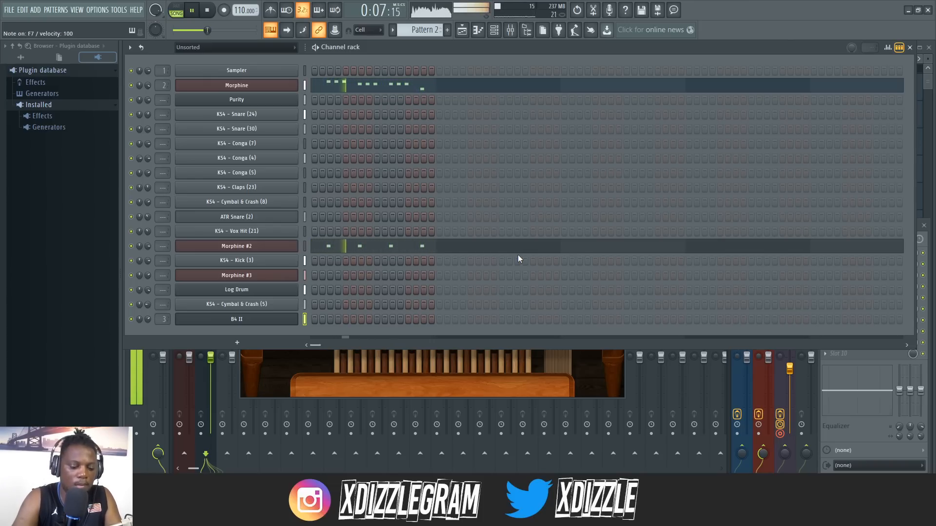
pyautogui.press('u')
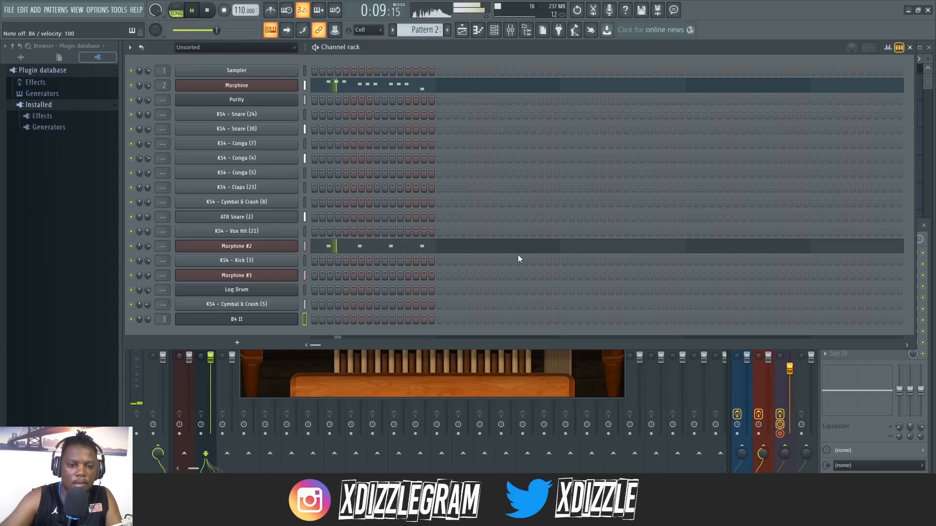
pyautogui.press('u')
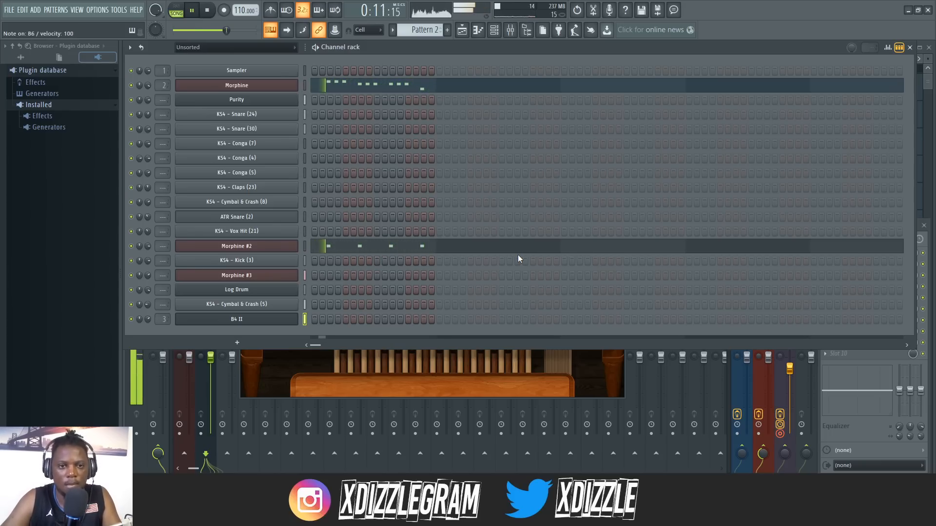
pyautogui.press('t')
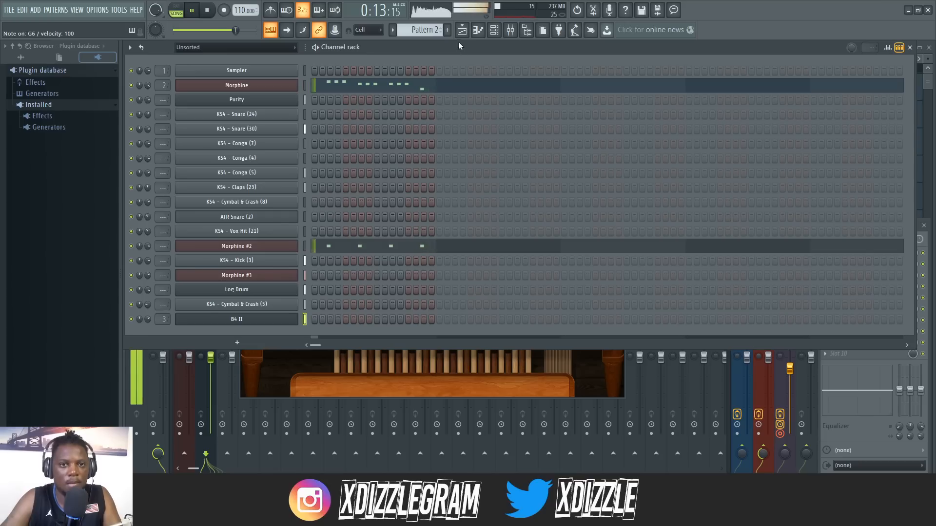
# Show the Playlist, listen to the full eight-bar arrangement with its tracks in view, and stop playback
pyautogui.click(462, 30)
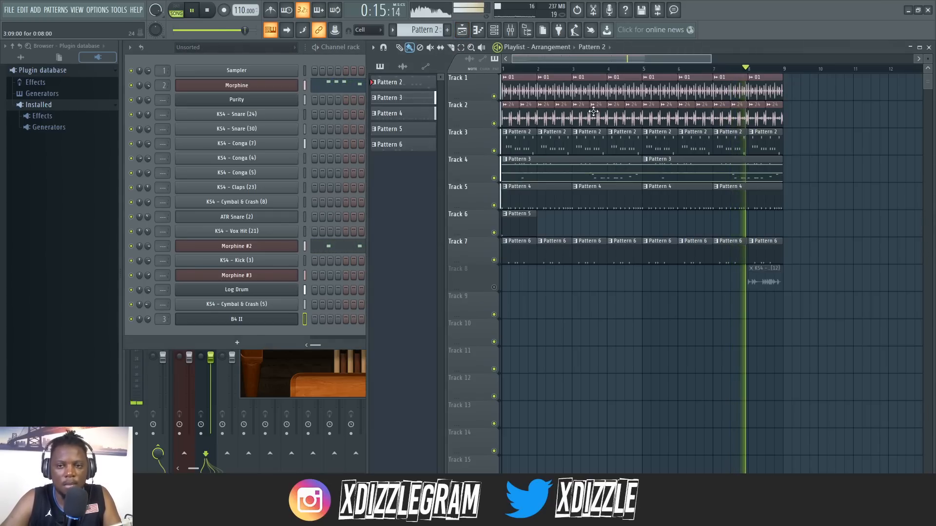
pyautogui.scroll(-2, 616, 69)
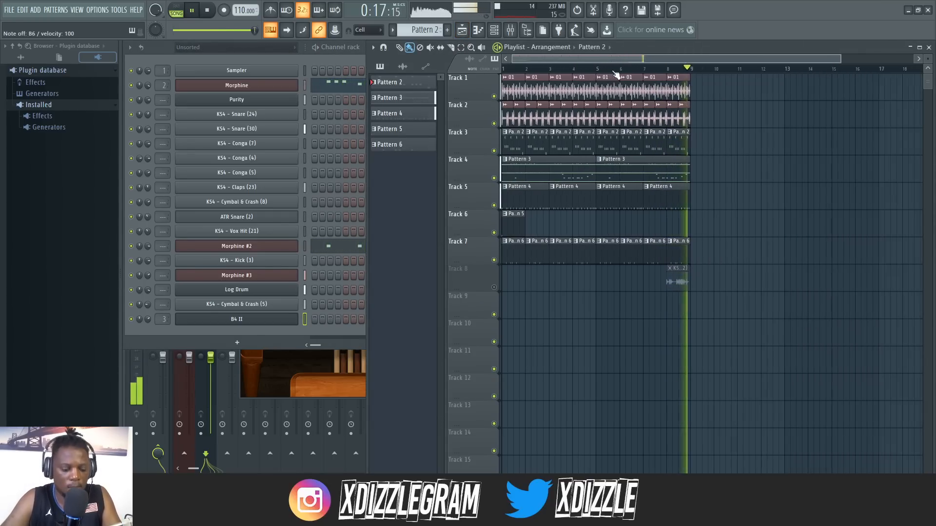
pyautogui.scroll(-1, 616, 74)
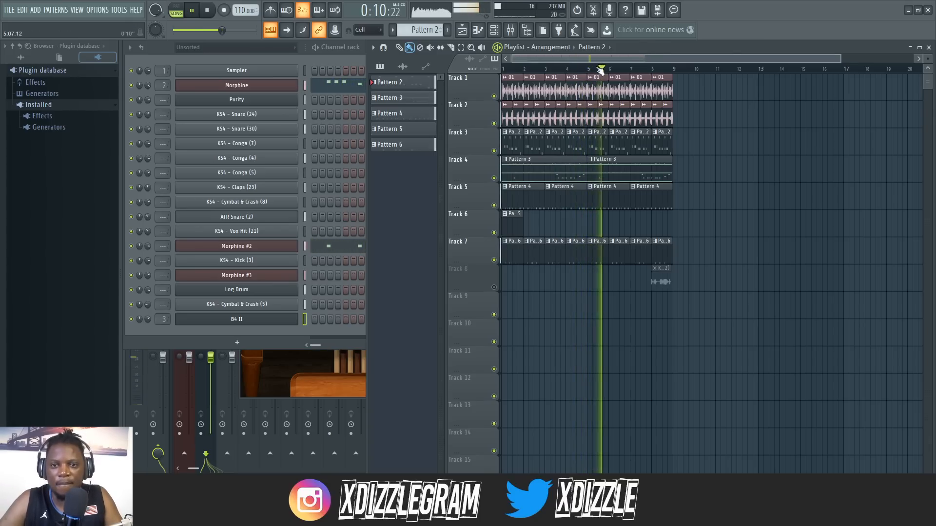
pyautogui.scroll(4, 600, 69)
pyautogui.press('space')
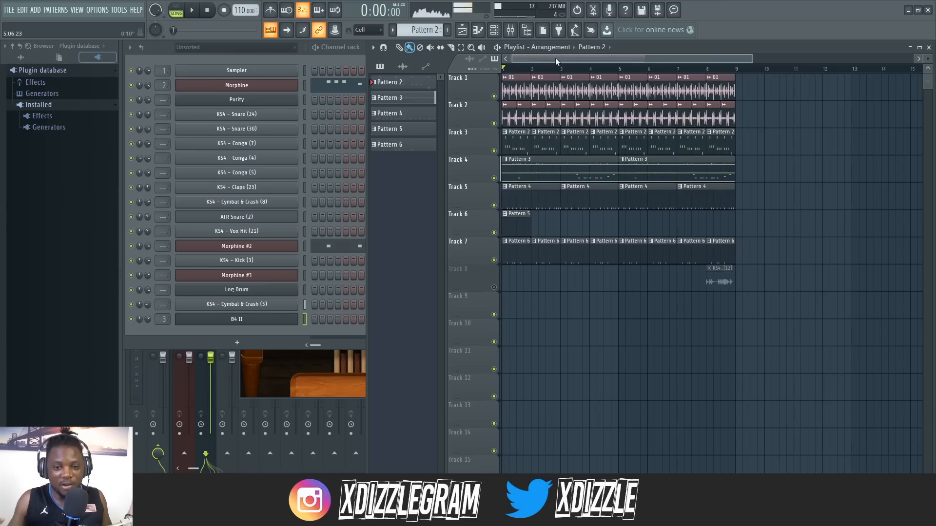
# Examine the eight-bar arrangement in the Playlist at a closer zoom with taller tracks, shifting the Playlist window slightly aside
pyautogui.scroll(1, 536, 70)
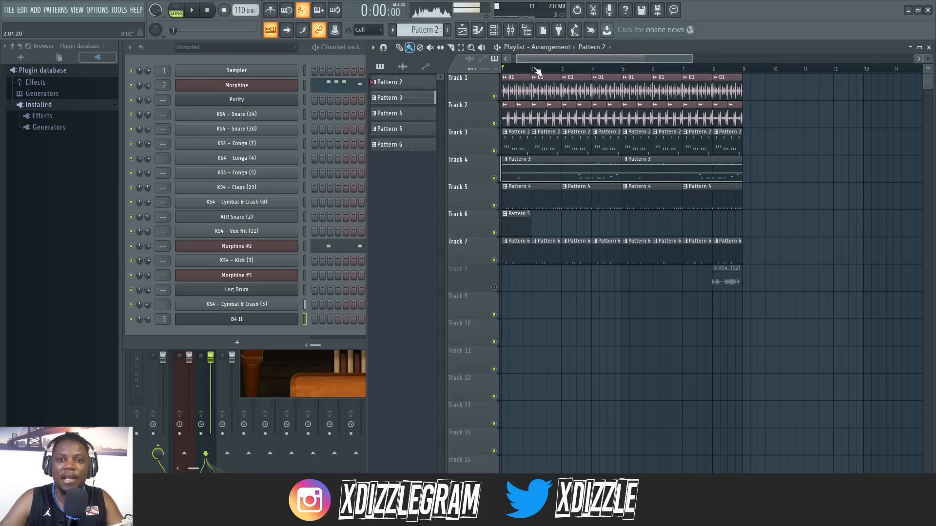
pyautogui.scroll(2, 536, 70)
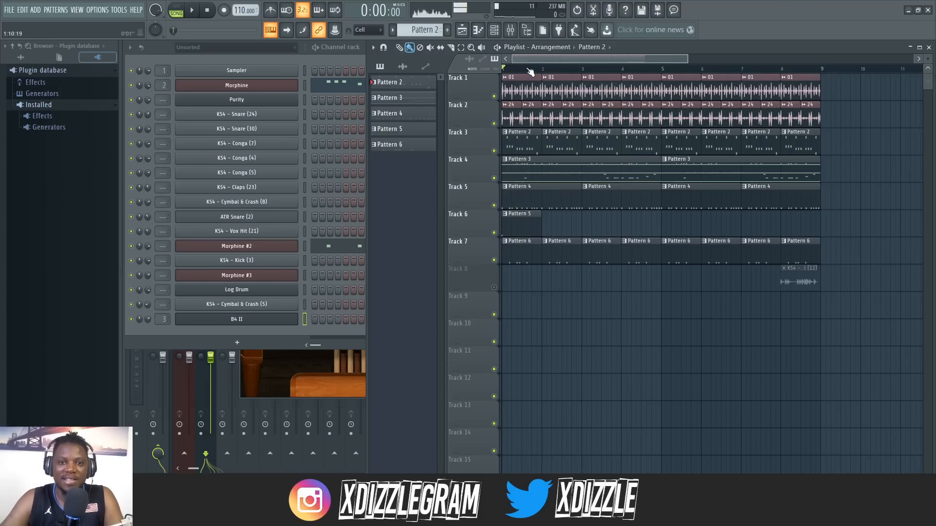
pyautogui.scroll(2, 530, 72)
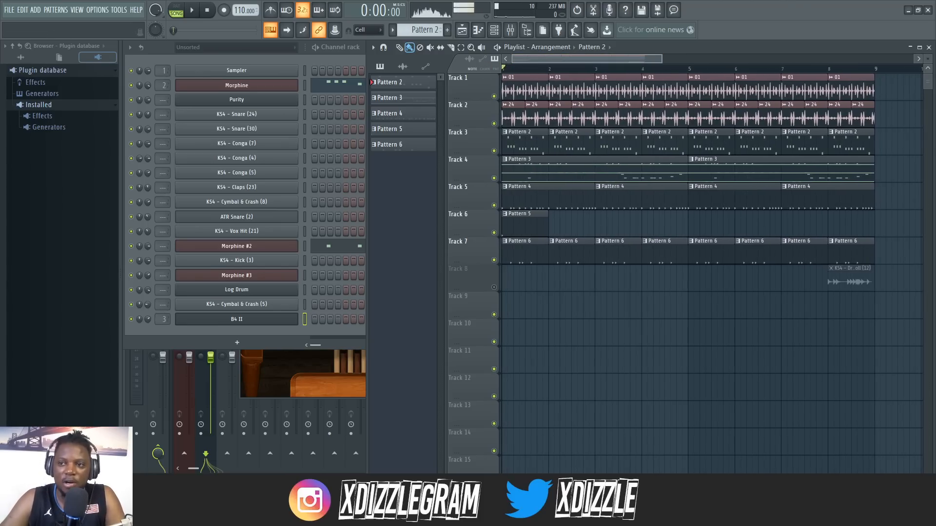
pyautogui.moveTo(923, 59); pyautogui.dragTo(922, 73)
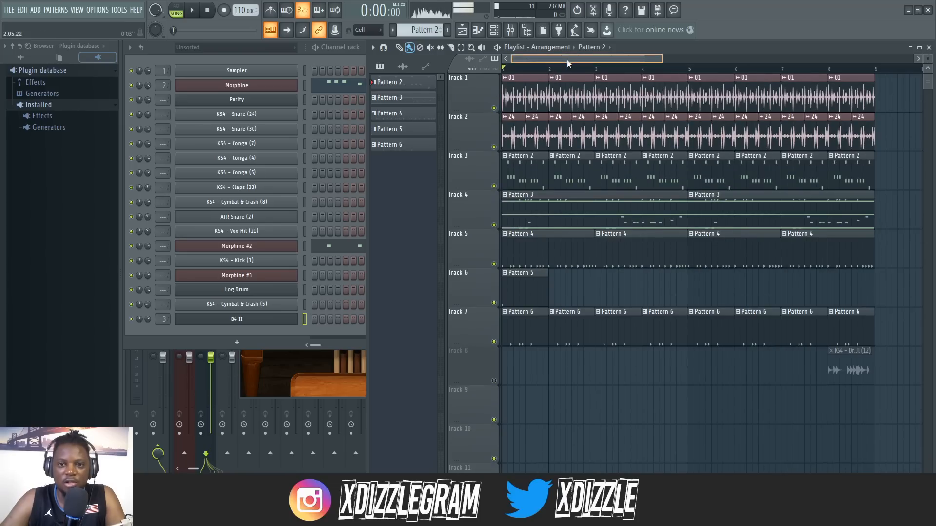
pyautogui.moveTo(627, 48); pyautogui.dragTo(594, 48)
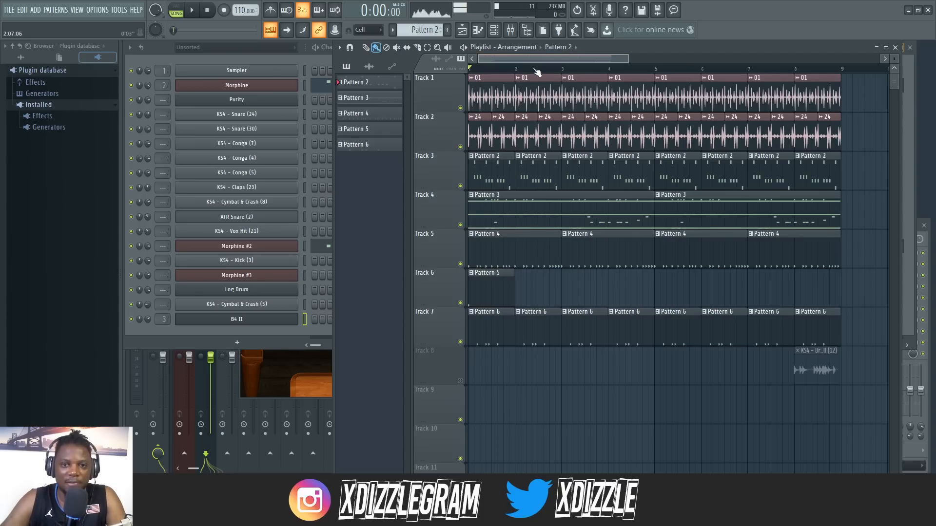
pyautogui.scroll(2, 542, 68)
pyautogui.scroll(-2, 545, 68)
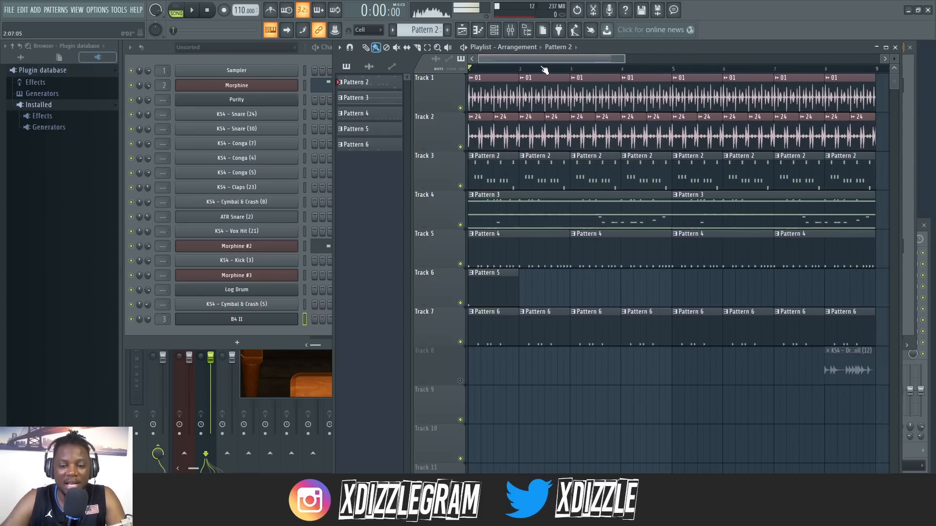
pyautogui.doubleClick(156, 46)
pyautogui.click(438, 362)
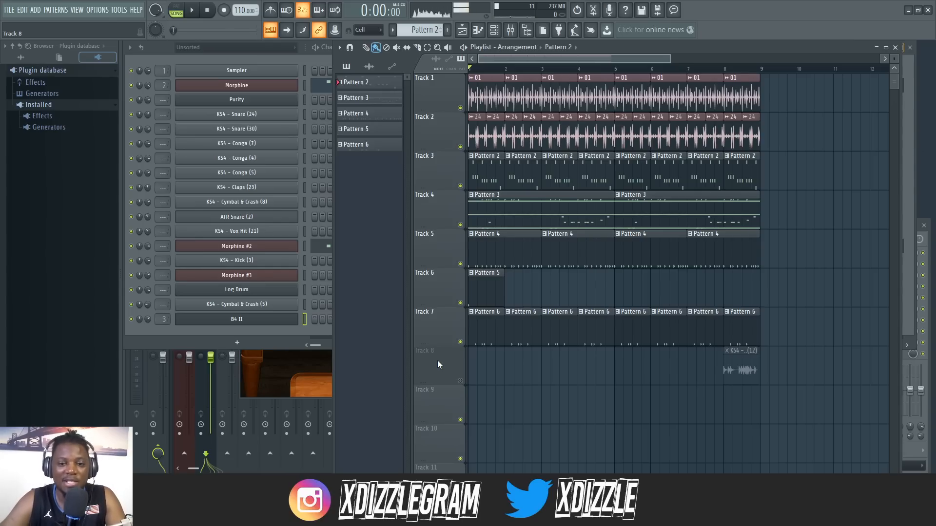
# Open the Pattern 3 clip in the Piano roll, switch to the Log Drum channel and examine its notes from the first bar
pyautogui.doubleClick(527, 209)
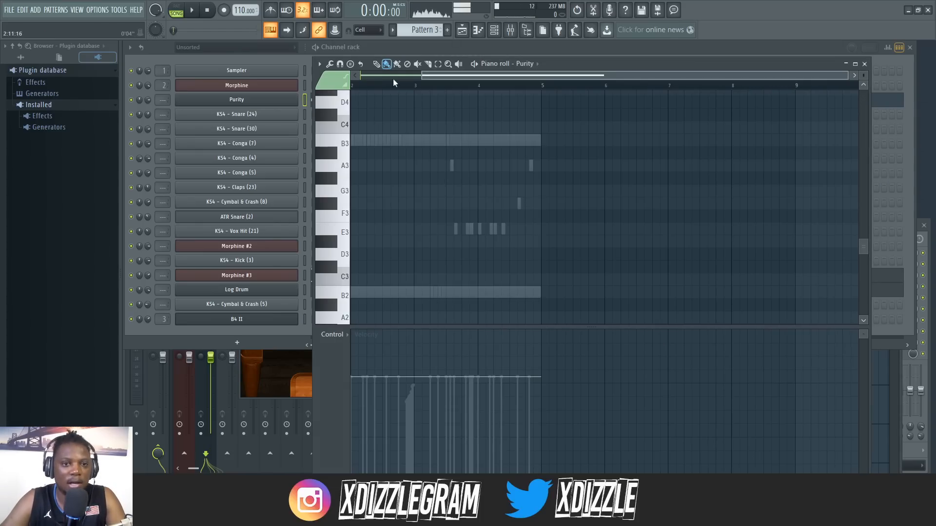
pyautogui.click(402, 49)
pyautogui.click(402, 291)
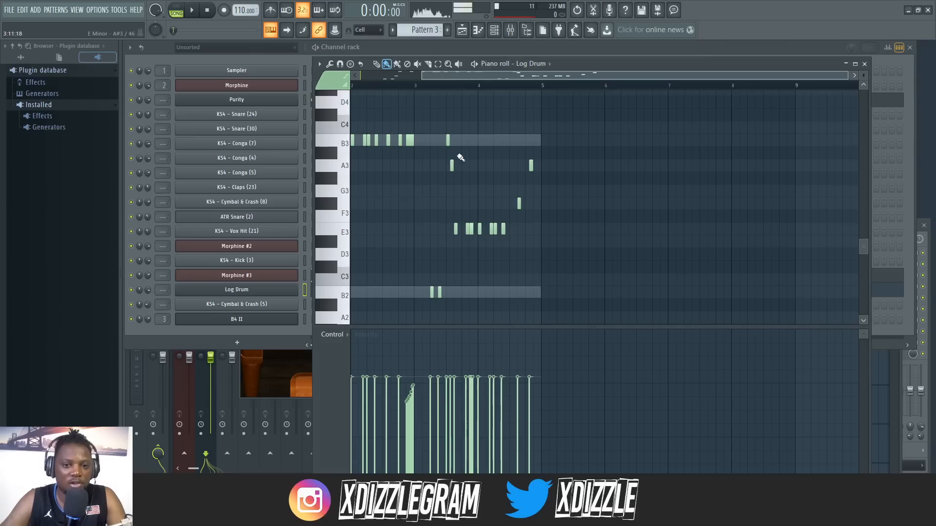
pyautogui.moveTo(454, 76); pyautogui.dragTo(372, 89)
pyautogui.scroll(2, 414, 75)
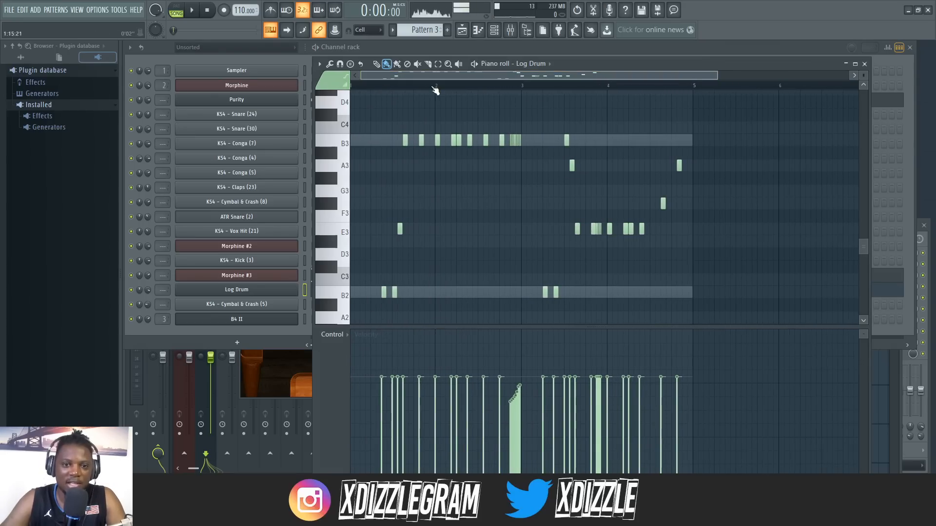
pyautogui.scroll(4, 538, 86)
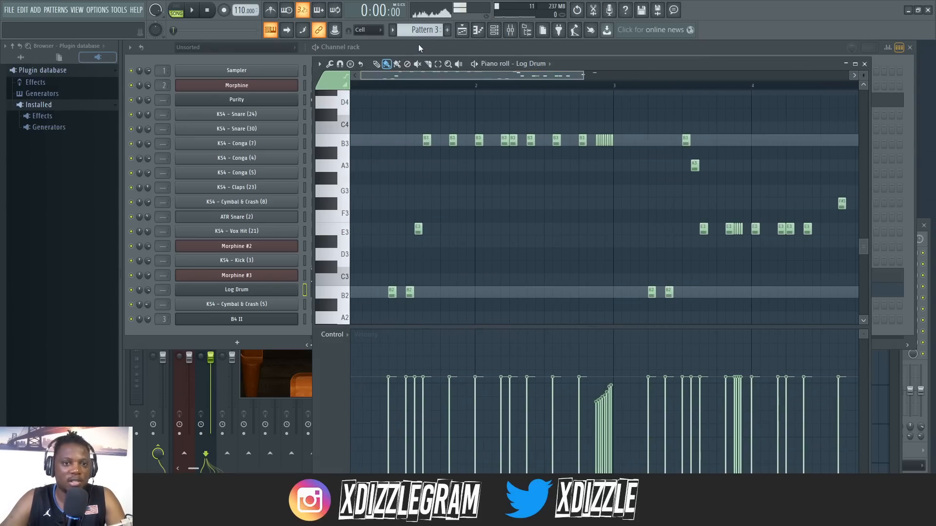
pyautogui.scroll(-4, 544, 76)
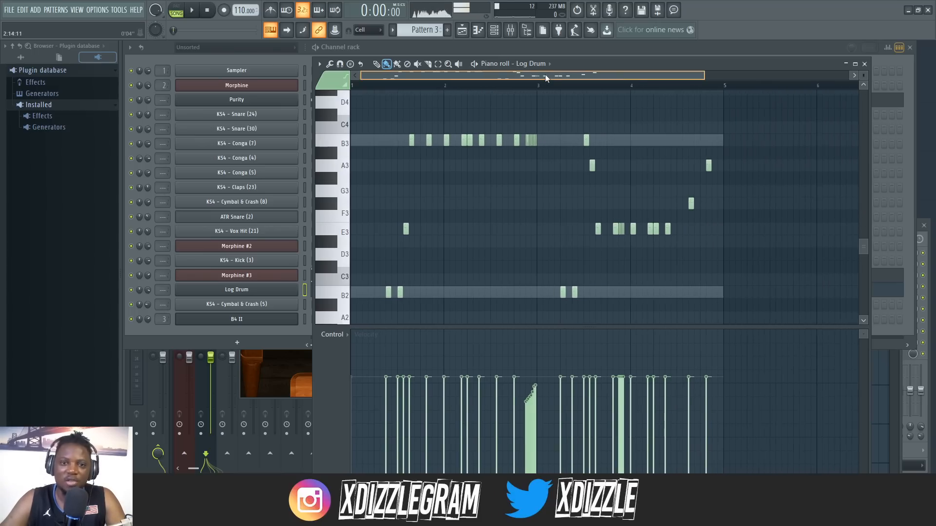